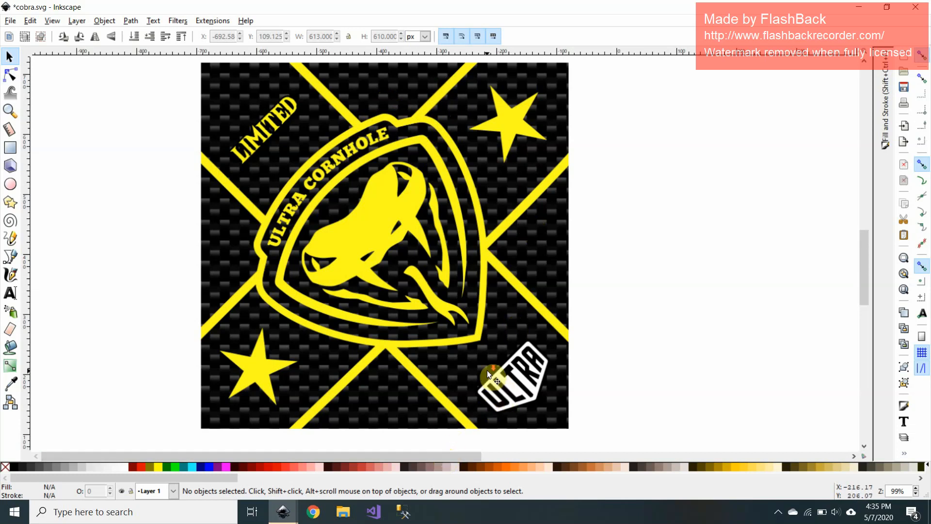
Look through the yellow bitmap, the single-colour red version and the multicoloured version of the cobra cornhole design
{"action": "scroll", "coordinate": [487, 371], "scroll_direction": "down", "scroll_amount": 5}
{"action": "scroll", "coordinate": [488, 376], "scroll_direction": "down", "scroll_amount": 2}
{"action": "left_click_drag", "start_coordinate": [460, 453], "coordinate": [593, 457]}
{"action": "scroll", "coordinate": [594, 426], "scroll_direction": "down", "scroll_amount": 3}
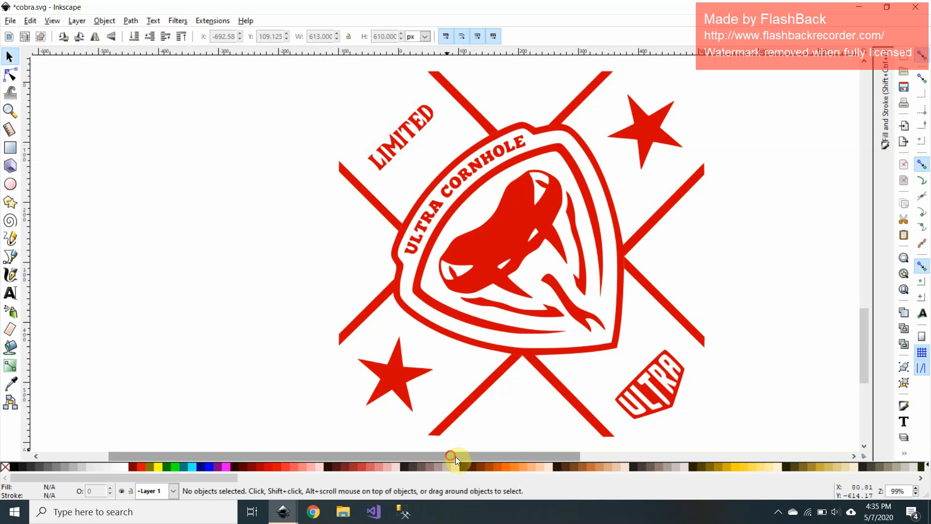
{"action": "left_click_drag", "start_coordinate": [455, 456], "coordinate": [592, 456]}
{"action": "scroll", "coordinate": [596, 383], "scroll_direction": "up", "scroll_amount": 15}
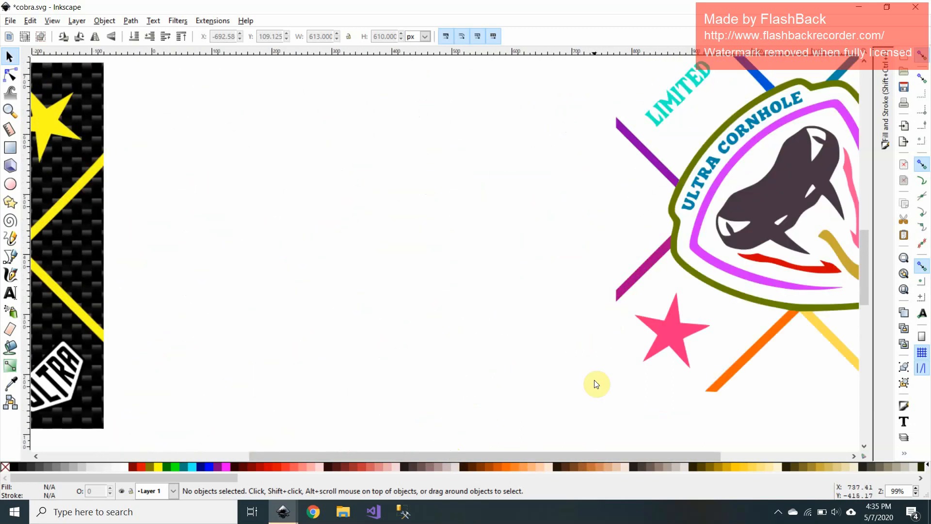
{"action": "left_click_drag", "start_coordinate": [584, 456], "coordinate": [691, 452]}
{"action": "scroll", "coordinate": [630, 388], "scroll_direction": "down", "scroll_amount": 2}
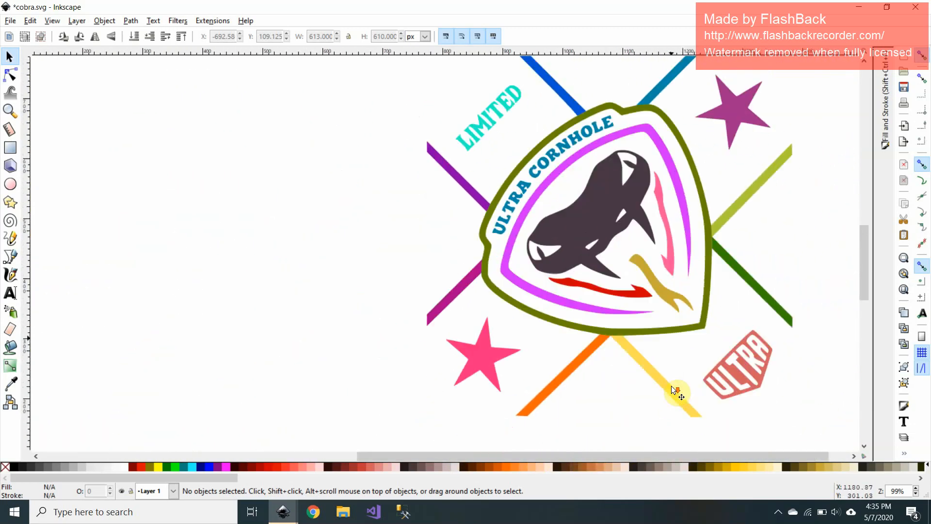
Select individual parts of the multicoloured design to examine them as separate paths, and compare them with the original yellow bitmap
{"action": "left_click", "coordinate": [579, 359]}
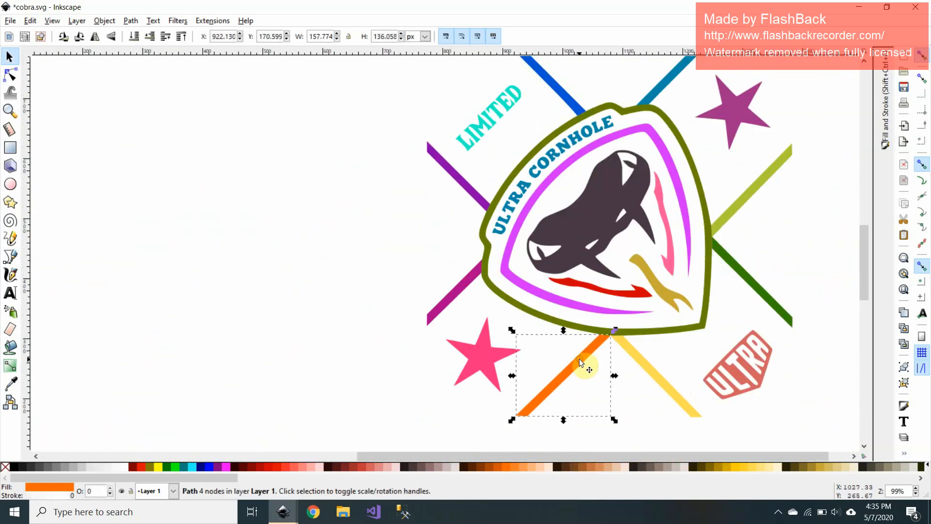
{"action": "left_click", "coordinate": [704, 304]}
{"action": "left_click", "coordinate": [674, 301]}
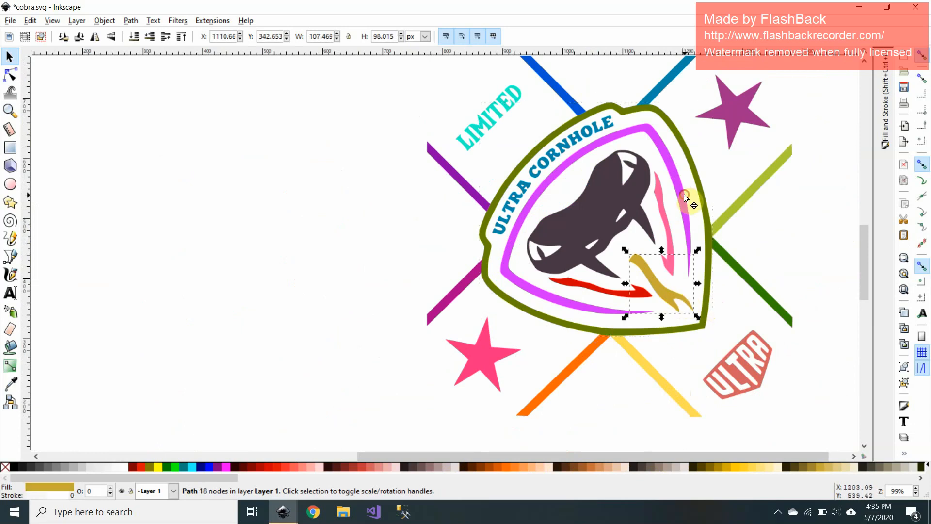
{"action": "left_click", "coordinate": [683, 194]}
{"action": "left_click", "coordinate": [659, 202]}
{"action": "left_click", "coordinate": [626, 199]}
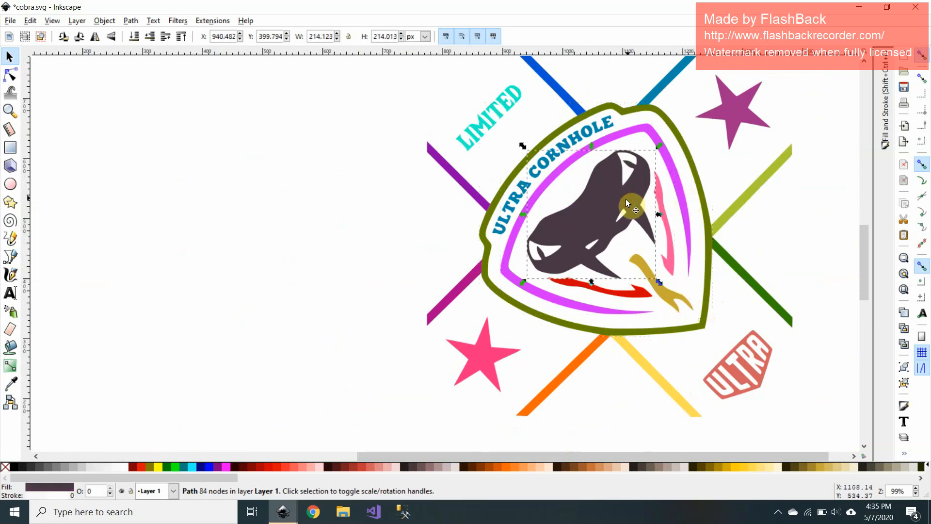
{"action": "left_click", "coordinate": [578, 133]}
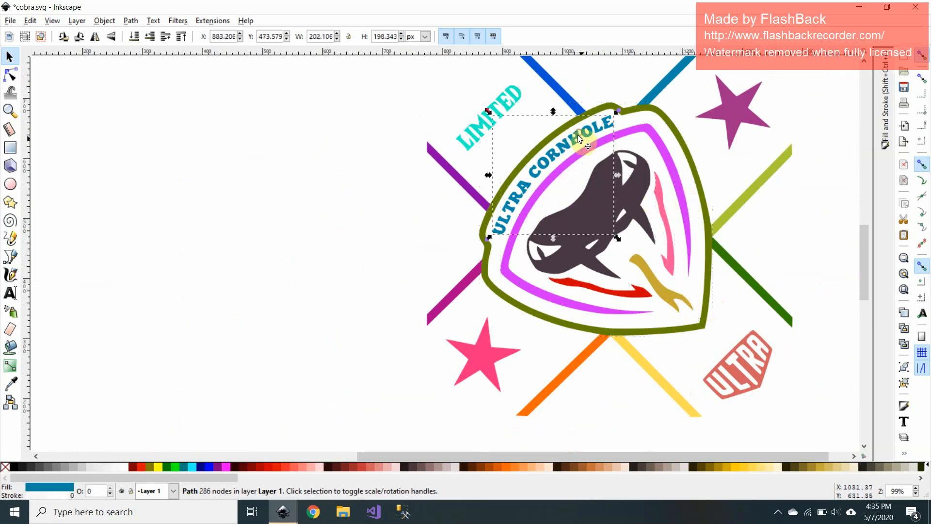
{"action": "left_click", "coordinate": [517, 102]}
{"action": "left_click", "coordinate": [554, 91]}
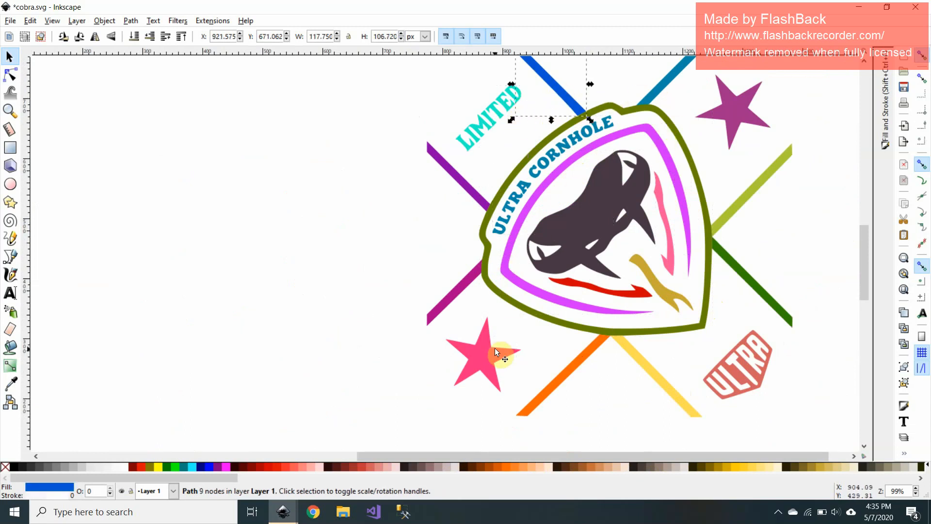
{"action": "left_click_drag", "start_coordinate": [471, 456], "coordinate": [139, 423]}
{"action": "left_click", "coordinate": [254, 296]}
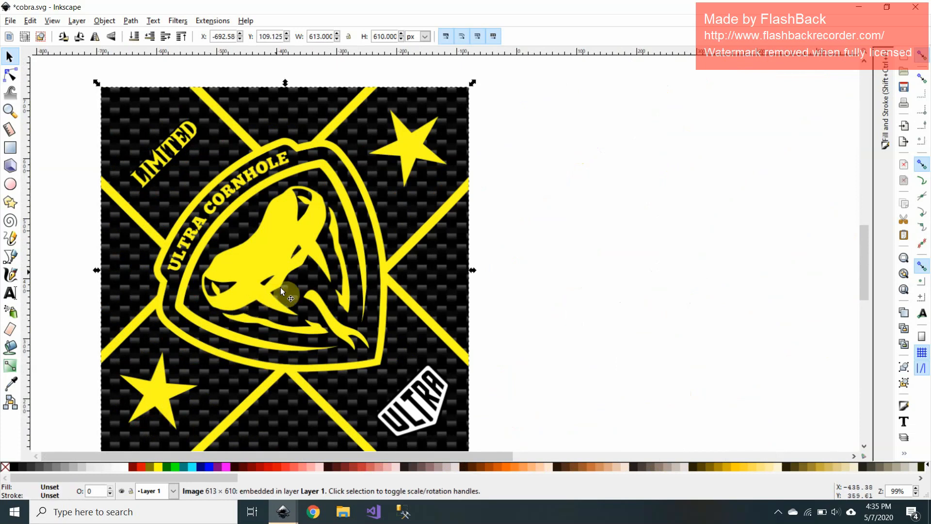
Switch to the blank document window and import the yellow cobra PNG as an embedded image, placing it on the page
{"action": "mouse_move", "coordinate": [294, 515]}
{"action": "left_click", "coordinate": [321, 464]}
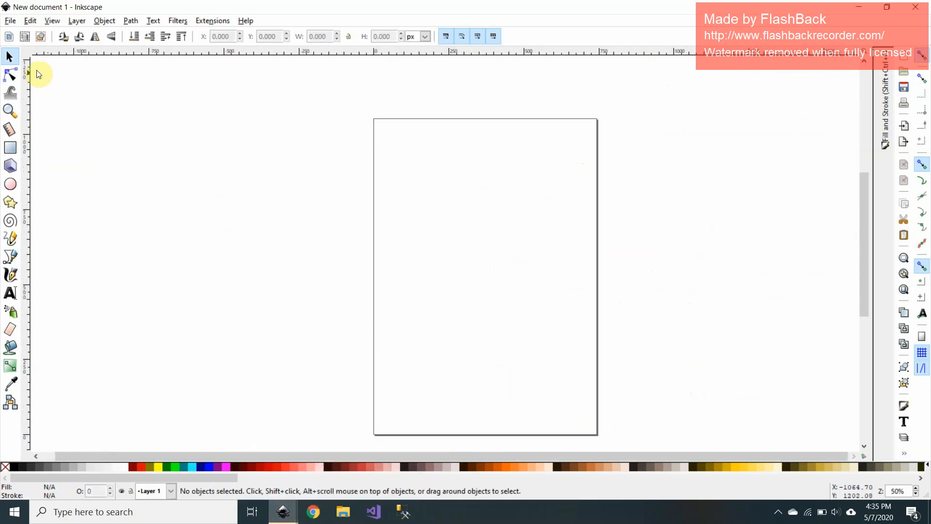
{"action": "left_click", "coordinate": [12, 25]}
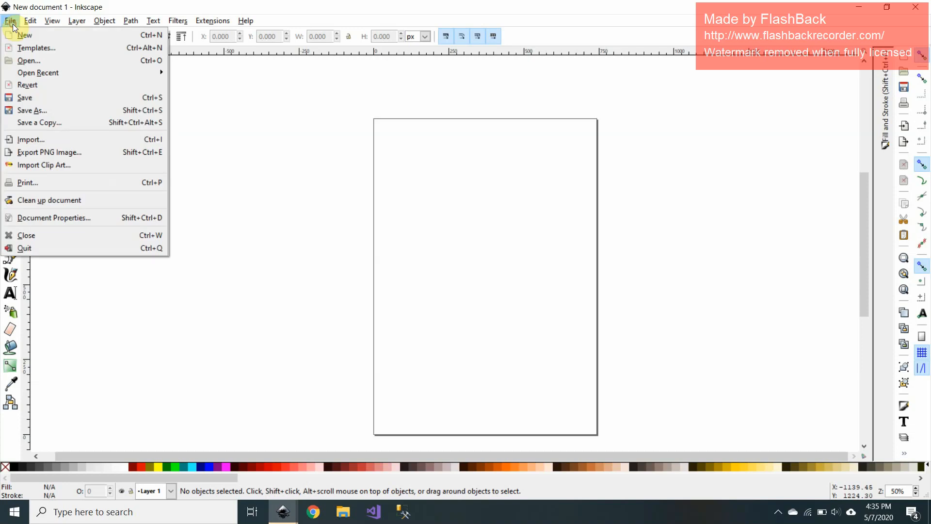
{"action": "left_click", "coordinate": [33, 139]}
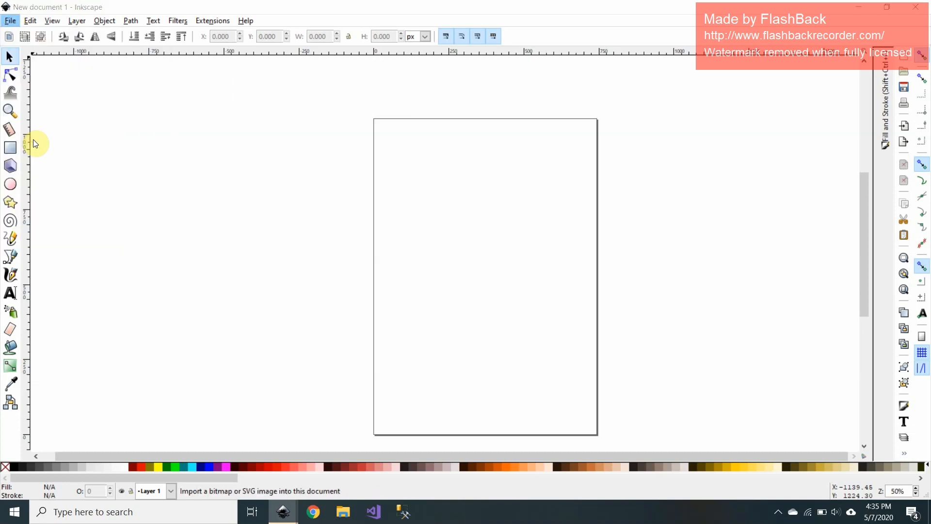
{"action": "double_click", "coordinate": [97, 91]}
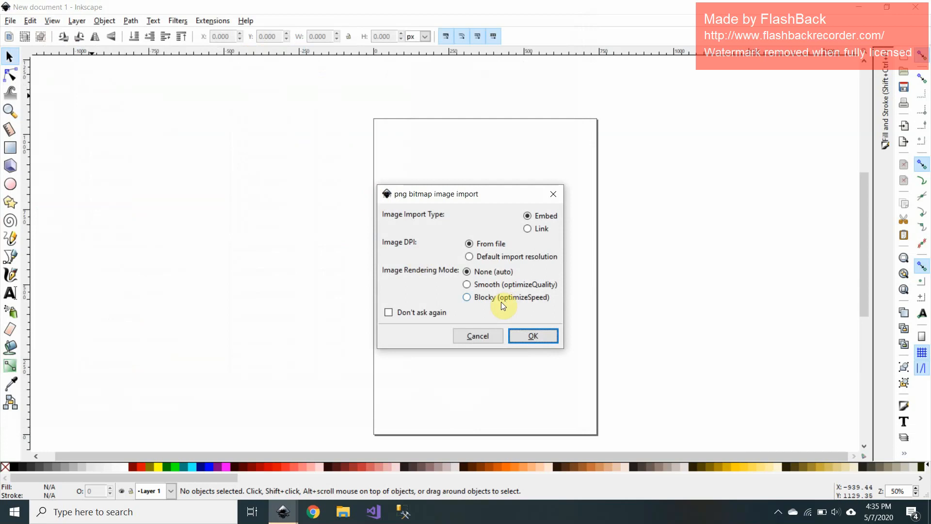
{"action": "left_click", "coordinate": [529, 334]}
{"action": "left_click_drag", "start_coordinate": [568, 348], "coordinate": [525, 268]}
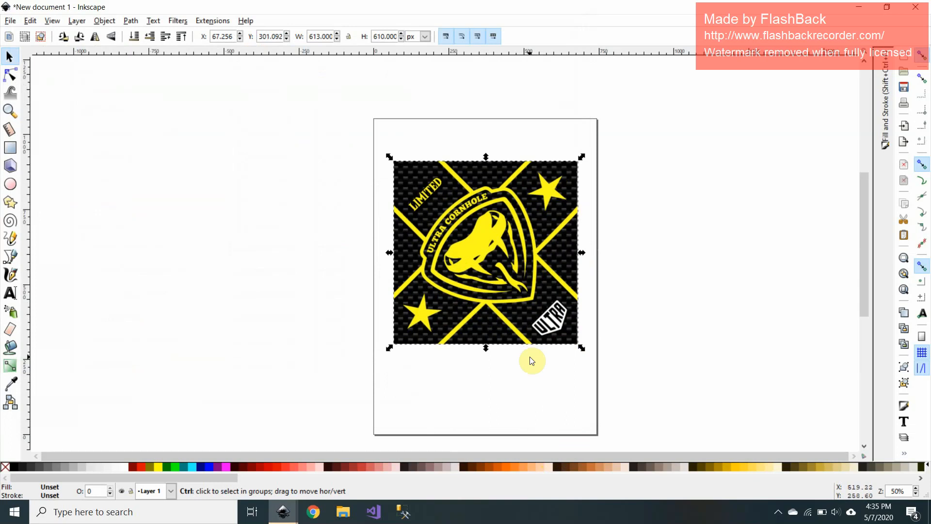
Set up Trace Bitmap for the image: Colors mode, 2 scans, Smooth off, Stack scans on and Remove background on
{"action": "scroll", "coordinate": [532, 359], "scroll_direction": "up", "scroll_amount": 1}
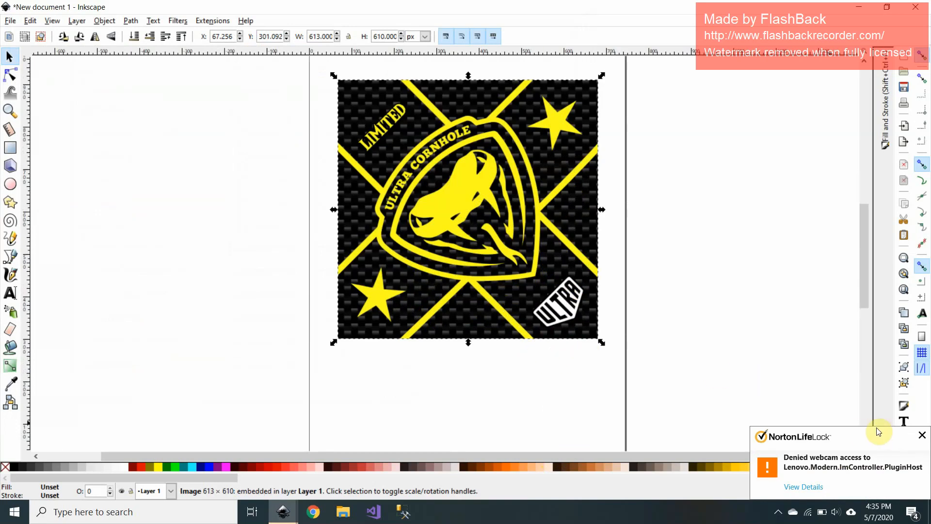
{"action": "left_click", "coordinate": [922, 435]}
{"action": "scroll", "coordinate": [665, 358], "scroll_direction": "up", "scroll_amount": 2}
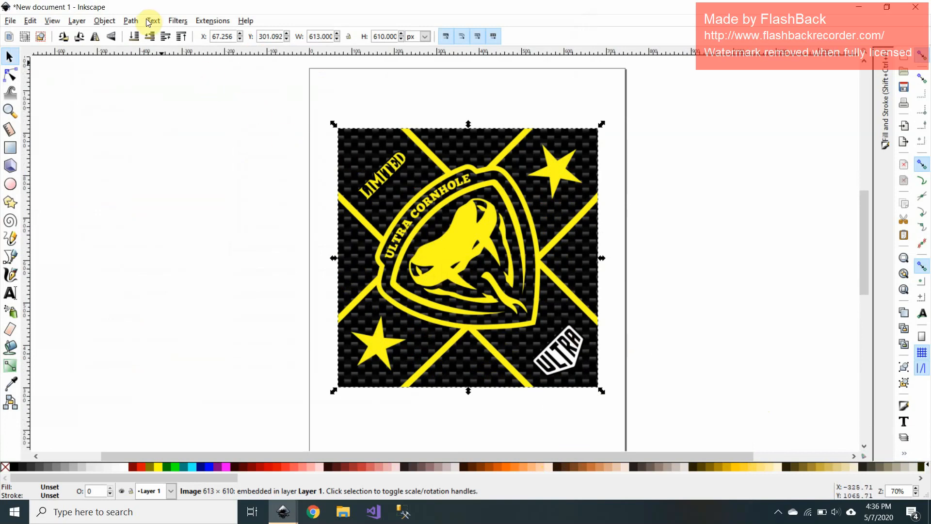
{"action": "left_click", "coordinate": [130, 20]}
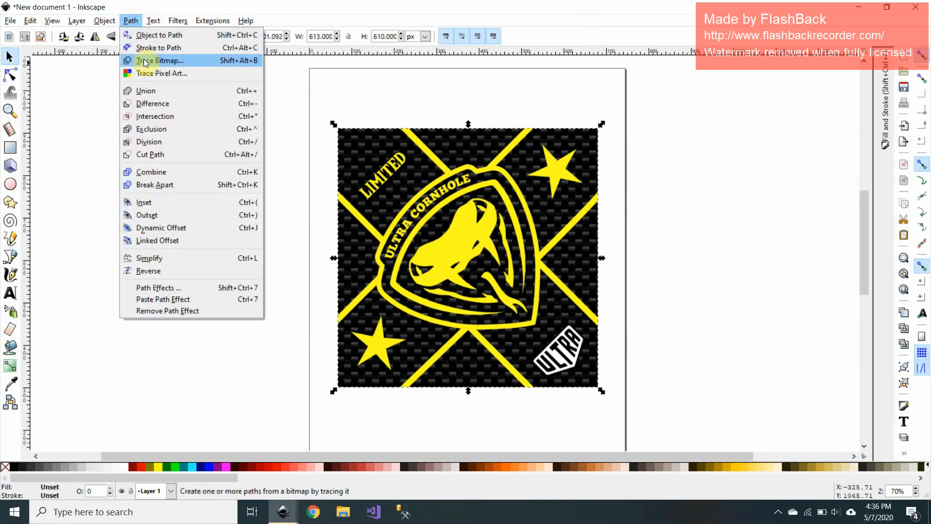
{"action": "left_click", "coordinate": [144, 61]}
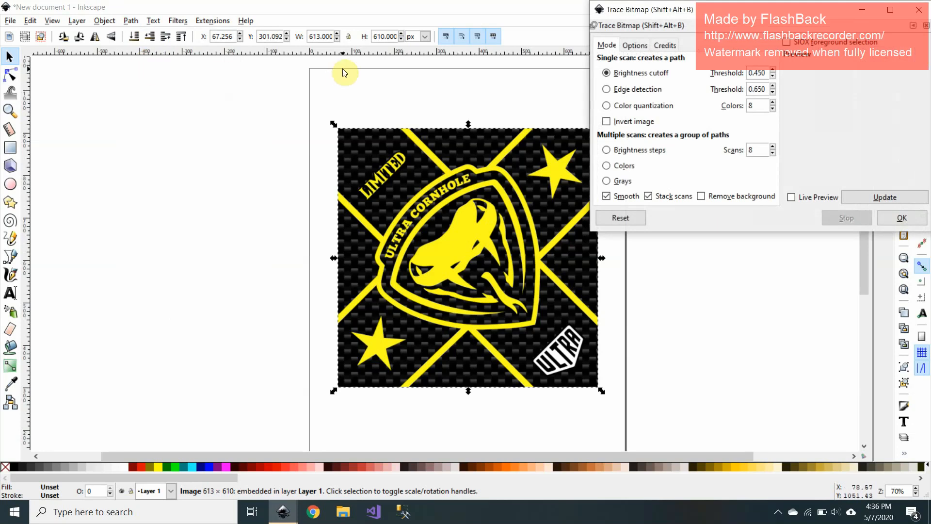
{"action": "left_click", "coordinate": [606, 165]}
{"action": "left_click", "coordinate": [606, 196]}
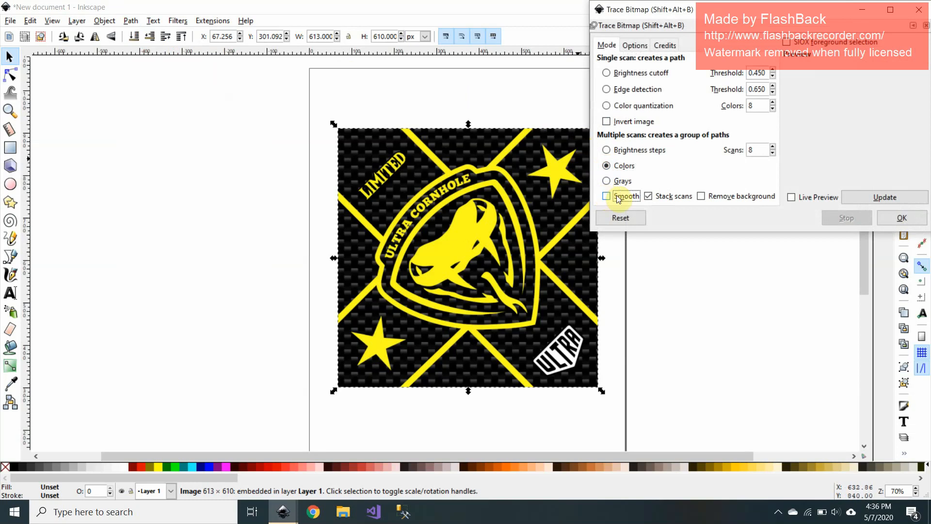
{"action": "left_click", "coordinate": [700, 196]}
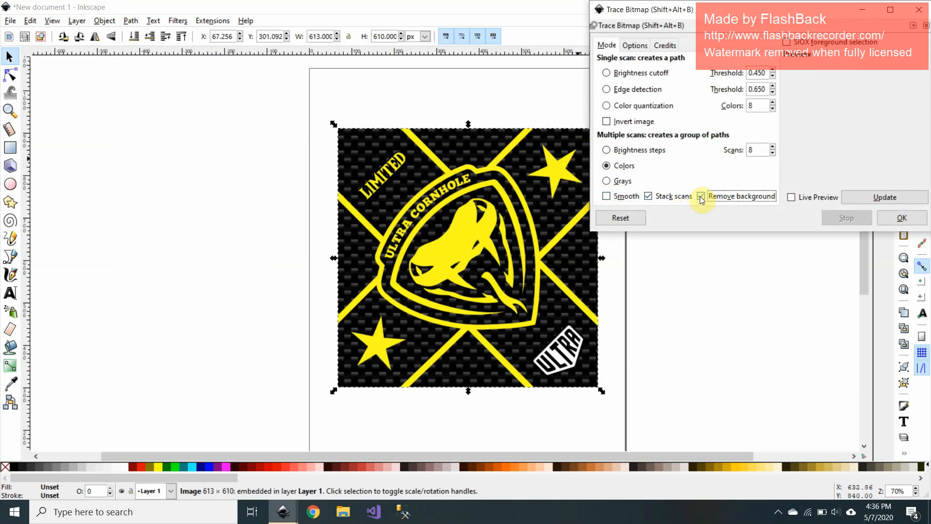
{"action": "left_click", "coordinate": [773, 153]}
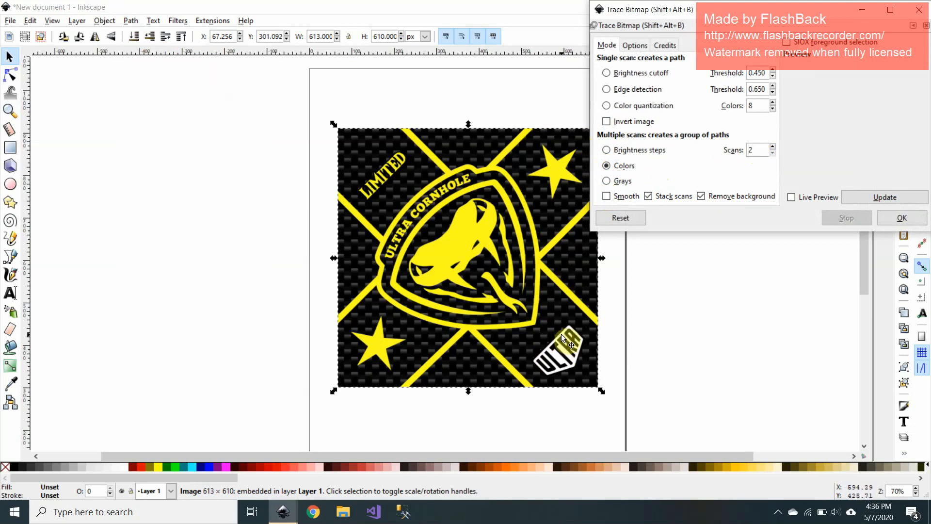
Turn on the live preview, keep the scans at 2, and apply the bitmap trace, closing the dialog
{"action": "left_click", "coordinate": [791, 197]}
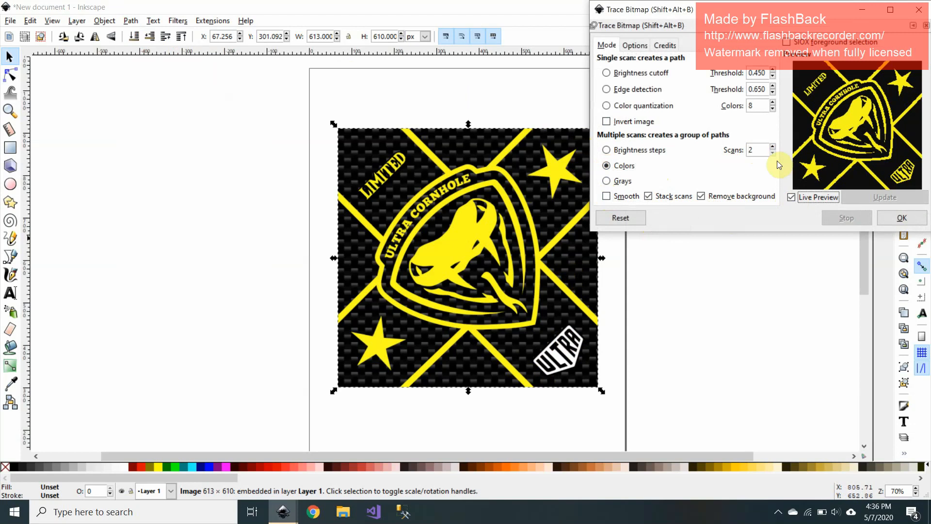
{"action": "left_click", "coordinate": [772, 147]}
{"action": "left_click", "coordinate": [774, 153]}
{"action": "left_click", "coordinate": [893, 212]}
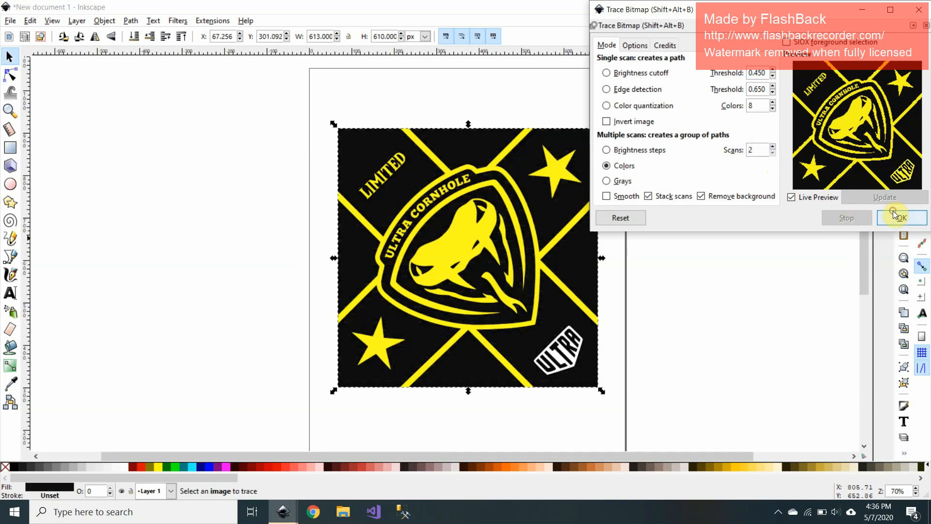
{"action": "left_click", "coordinate": [915, 27]}
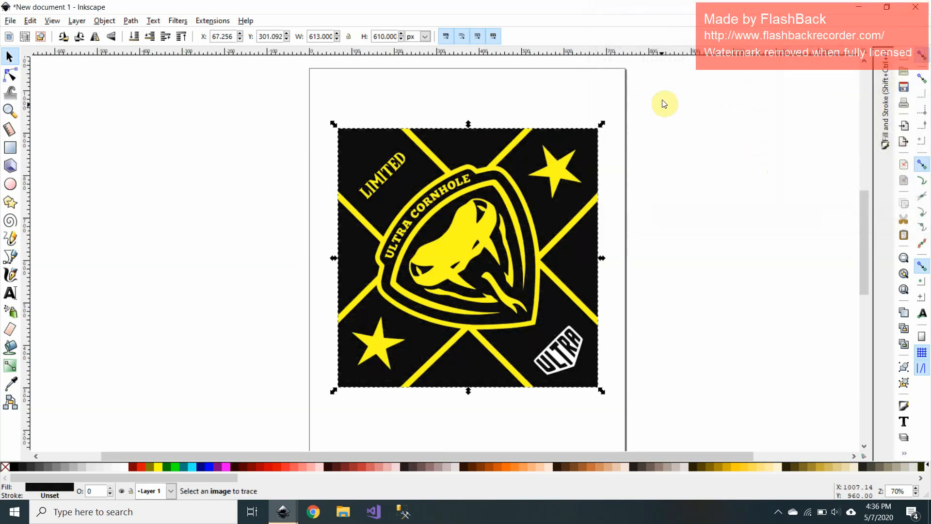
Separate the black traced path from the original bitmap, placing the two side by side
{"action": "left_click_drag", "start_coordinate": [468, 152], "coordinate": [718, 152]}
{"action": "left_click_drag", "start_coordinate": [552, 159], "coordinate": [306, 150]}
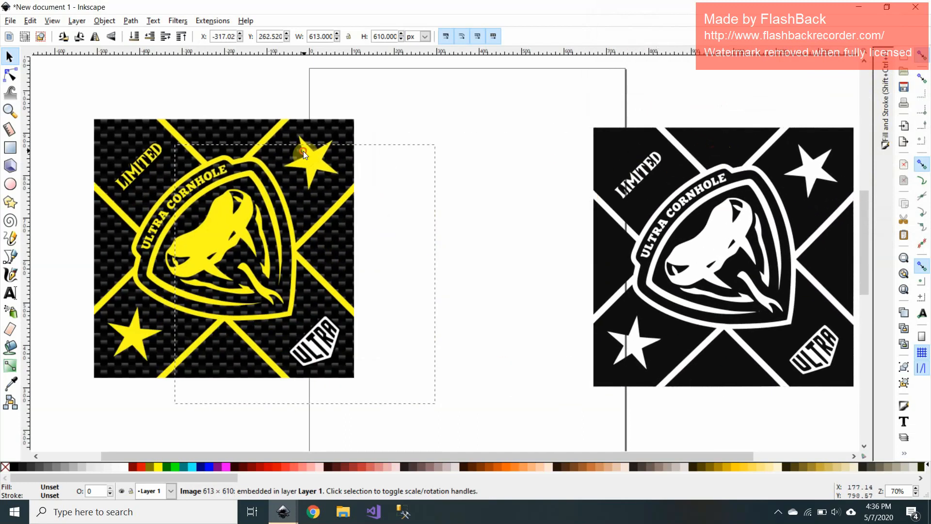
{"action": "mouse_move", "coordinate": [625, 148]}
{"action": "left_mouse_down"}
{"action": "mouse_move", "coordinate": [418, 154]}
{"action": "mouse_move", "coordinate": [409, 145]}
{"action": "left_mouse_up"}
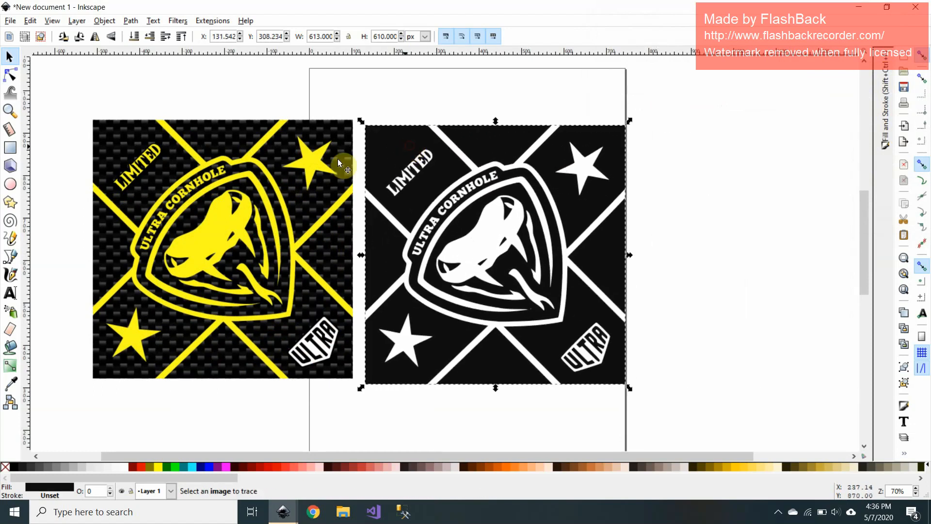
{"action": "left_click", "coordinate": [240, 198]}
{"action": "left_click_drag", "start_coordinate": [239, 196], "coordinate": [195, 186]}
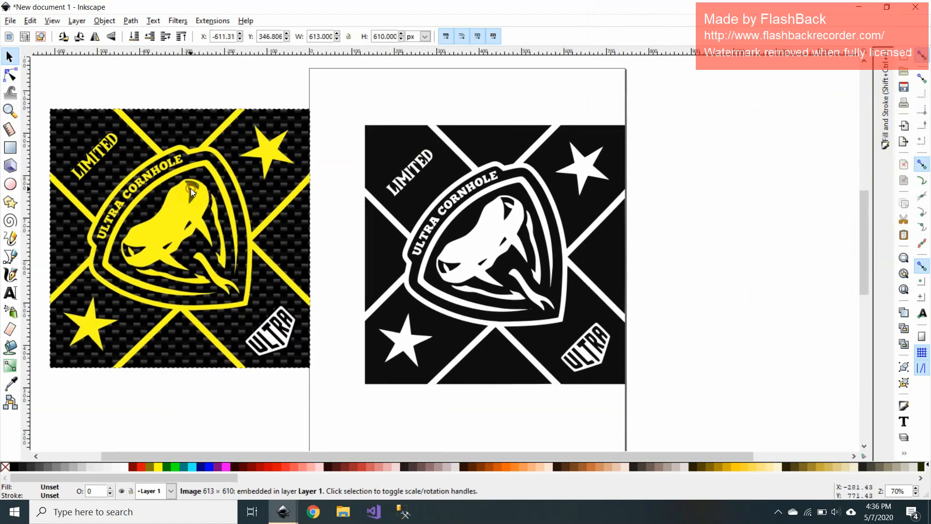
Display the nodes of the traced path to examine its vector outline
{"action": "left_click", "coordinate": [378, 188]}
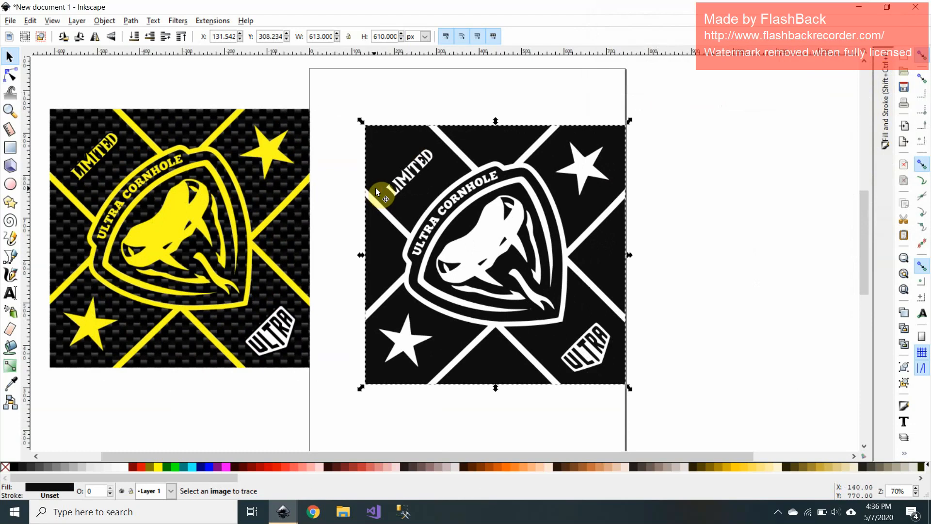
{"action": "left_click", "coordinate": [10, 76]}
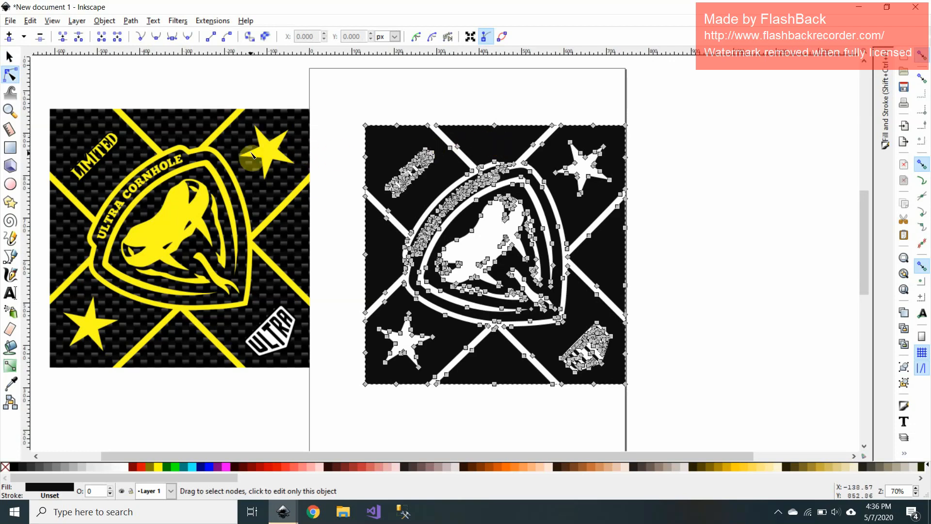
{"action": "left_click", "coordinate": [9, 57]}
Delete the original bitmap and move the traced path roughly to the horizontal centre of the page
{"action": "left_click", "coordinate": [107, 138]}
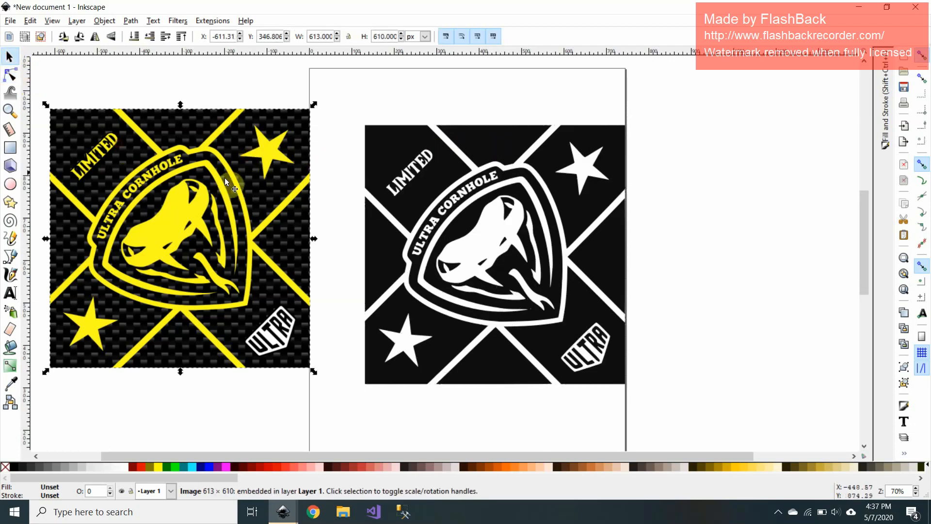
{"action": "key", "text": "Delete"}
{"action": "left_click_drag", "start_coordinate": [487, 224], "coordinate": [457, 230]}
{"action": "left_click_drag", "start_coordinate": [506, 177], "coordinate": [467, 146]}
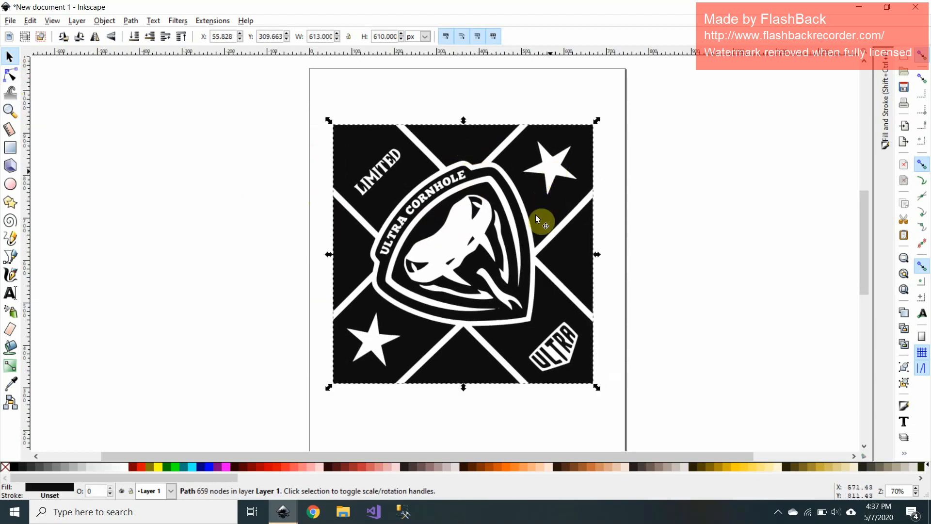
{"action": "left_click_drag", "start_coordinate": [519, 162], "coordinate": [595, 158]}
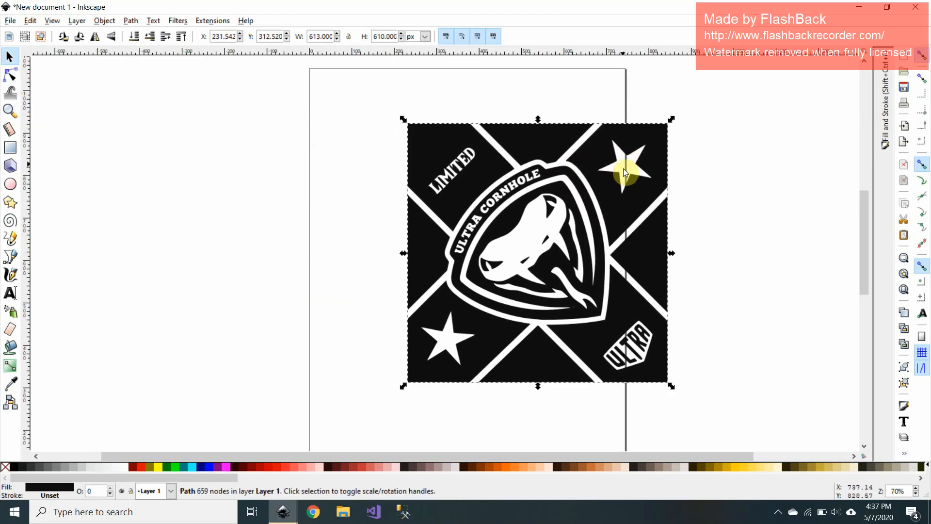
{"action": "left_click_drag", "start_coordinate": [644, 202], "coordinate": [580, 201]}
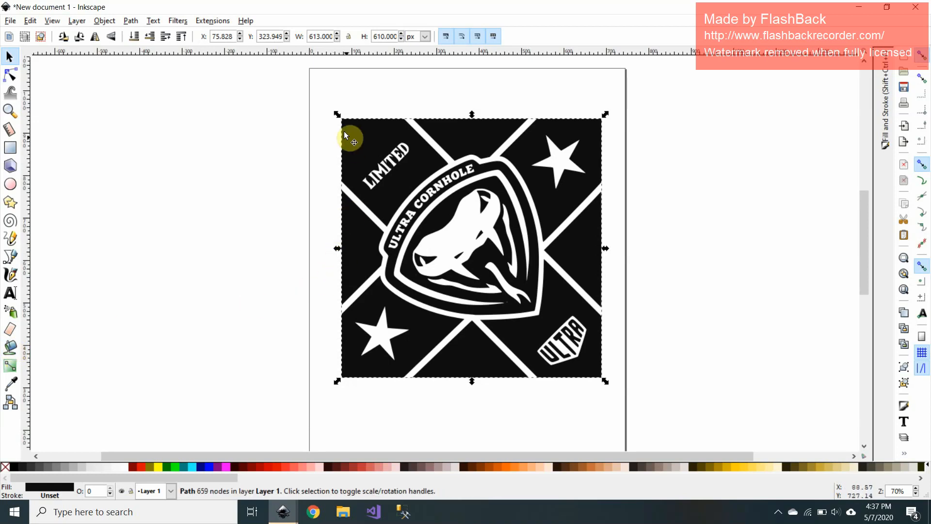
Try a dark red fill on the traced design with the Paint Bucket tool active, and undo the colour change
{"action": "left_click", "coordinate": [10, 347]}
{"action": "left_click", "coordinate": [137, 467]}
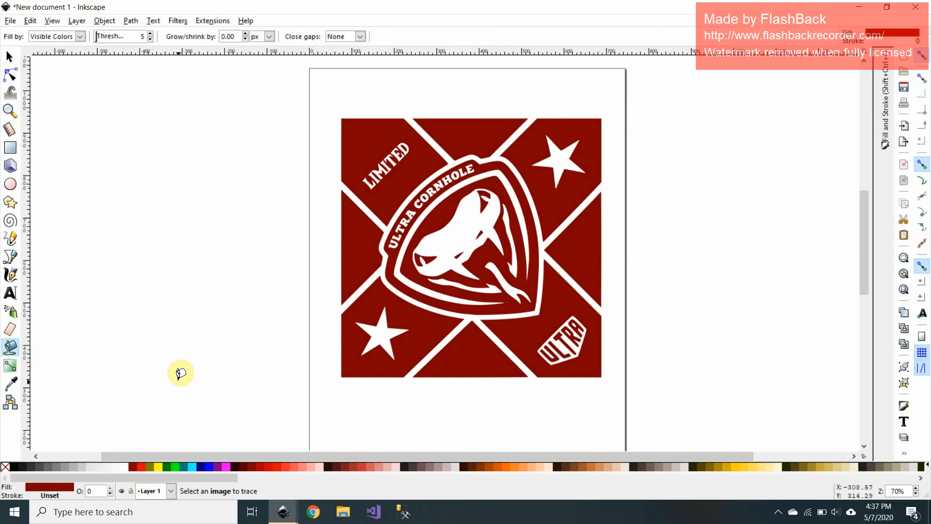
{"action": "key", "text": "ctrl+z"}
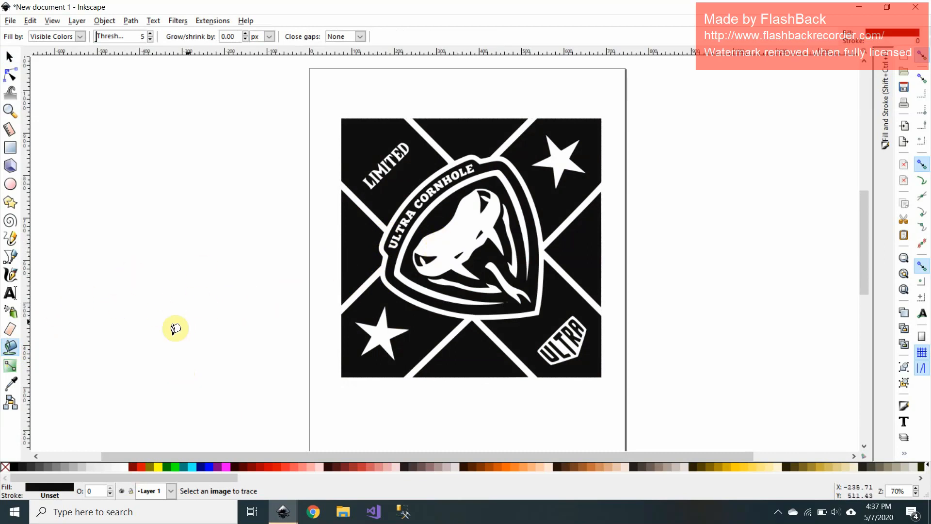
Set the Paint Bucket's fill colour to red, undo the resulting recolouring of the traced design, and deselect it
{"action": "left_click", "coordinate": [10, 349]}
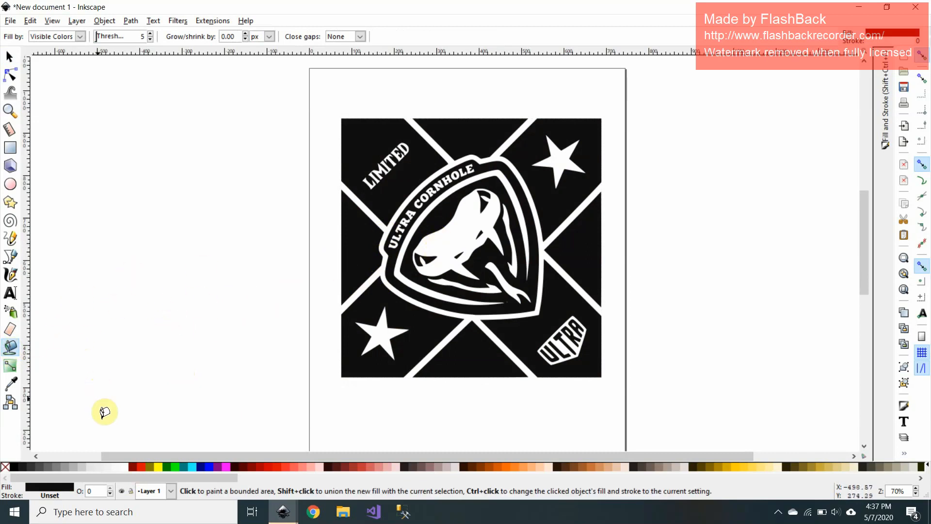
{"action": "left_click", "coordinate": [143, 467]}
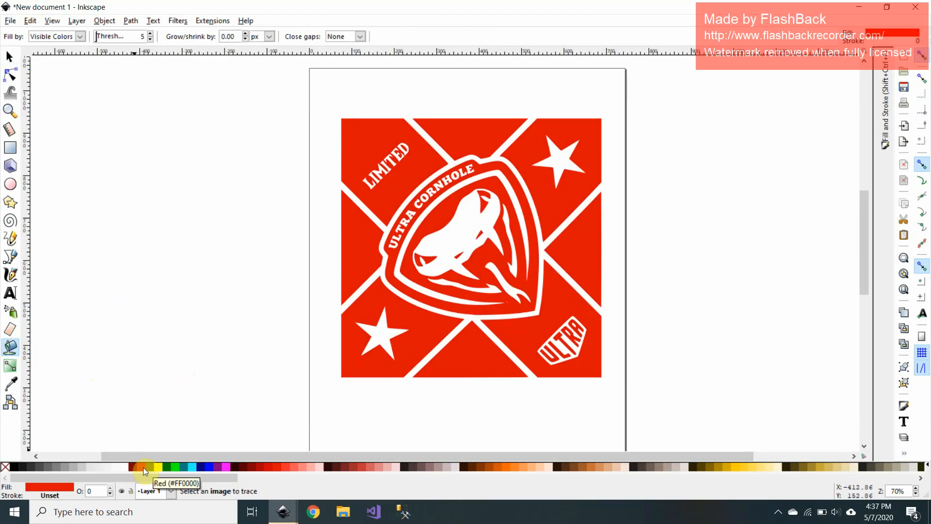
{"action": "key", "text": "ctrl+z"}
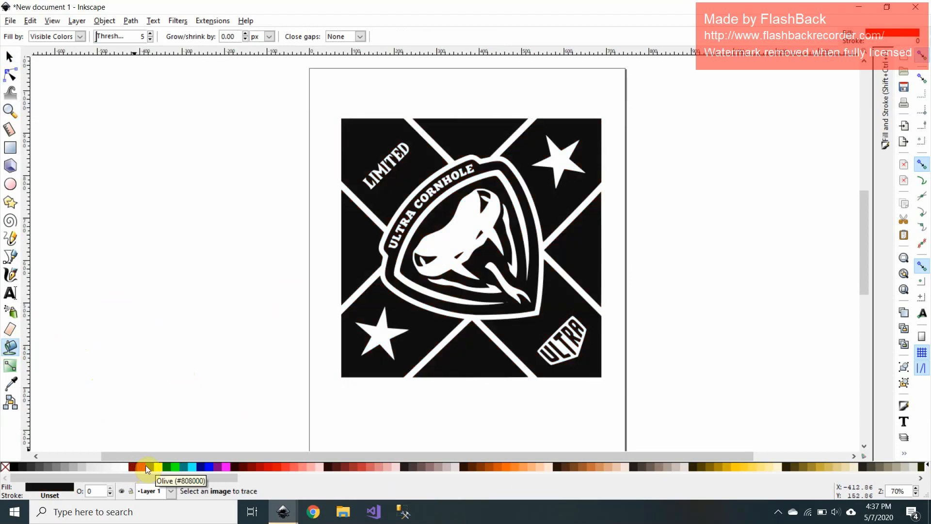
{"action": "left_click", "coordinate": [8, 57]}
{"action": "left_click", "coordinate": [140, 155]}
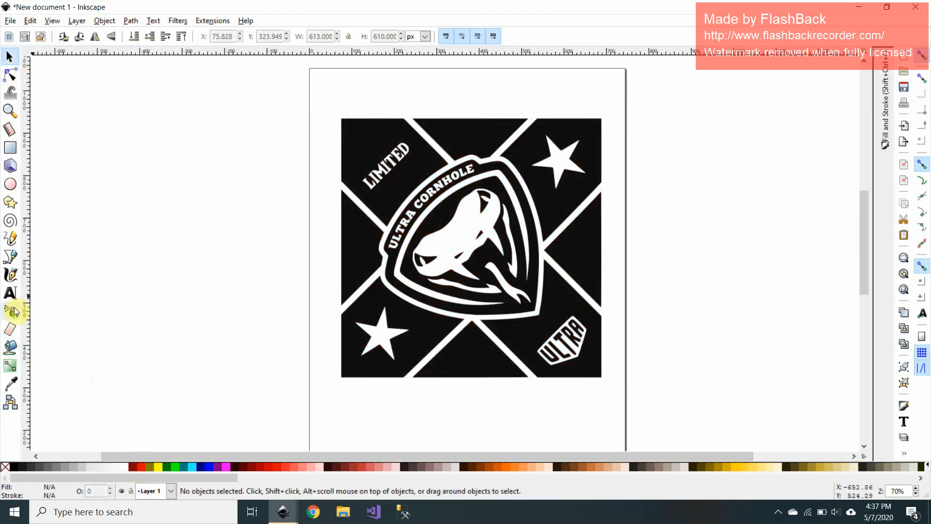
Try a red Paint Bucket fill on the cobra's head, inspect its edges up close, and undo the fill
{"action": "left_click", "coordinate": [10, 349]}
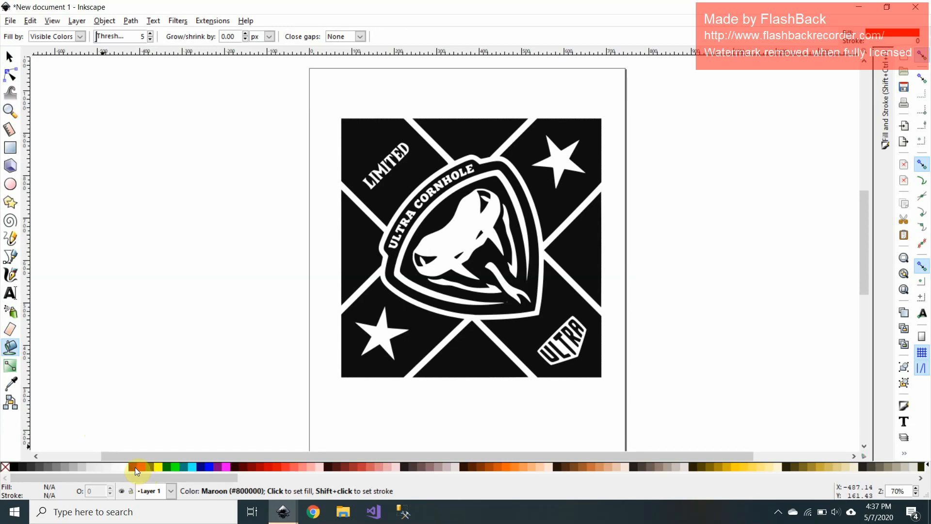
{"action": "left_click", "coordinate": [457, 235]}
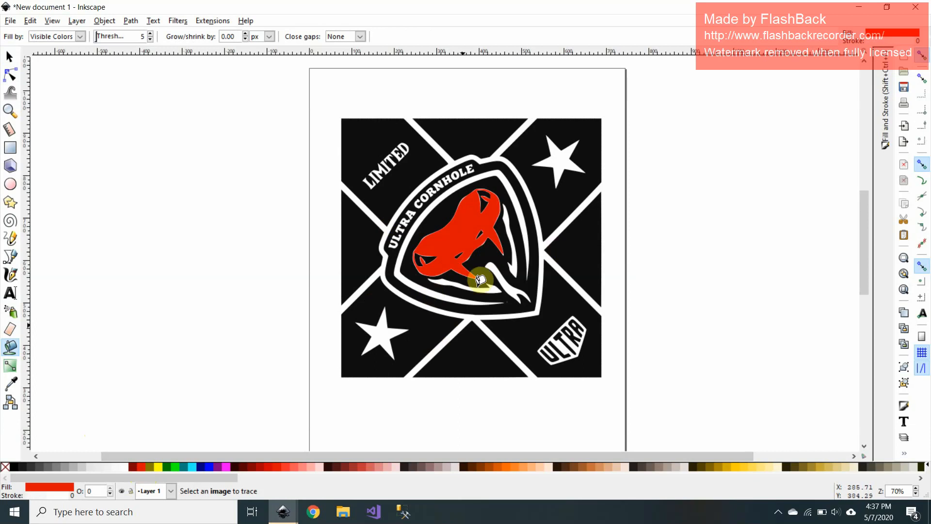
{"action": "scroll", "coordinate": [509, 288], "scroll_direction": "up", "scroll_amount": 5}
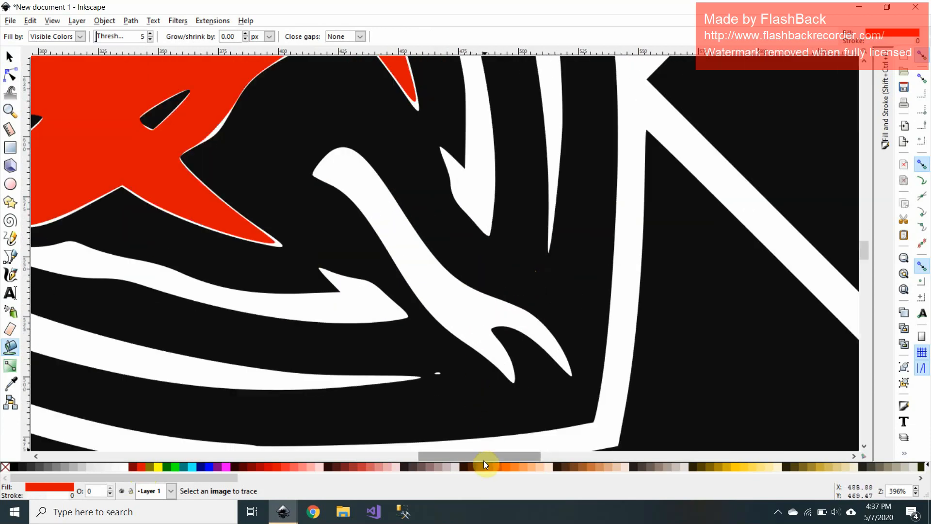
{"action": "left_click_drag", "start_coordinate": [484, 457], "coordinate": [435, 457]}
{"action": "scroll", "coordinate": [465, 397], "scroll_direction": "up", "scroll_amount": 6}
{"action": "scroll", "coordinate": [465, 397], "scroll_direction": "up", "scroll_amount": 1}
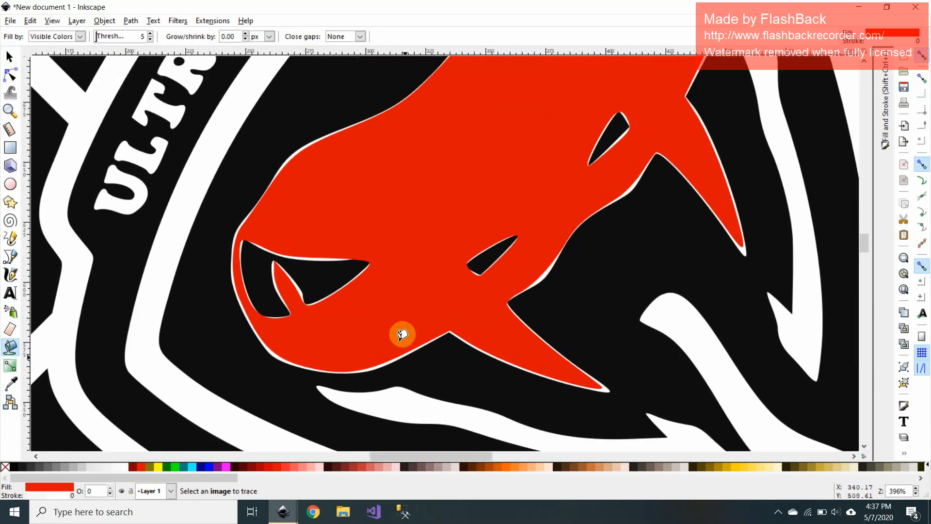
{"action": "scroll", "coordinate": [349, 151], "scroll_direction": "up", "scroll_amount": 8}
{"action": "scroll", "coordinate": [510, 165], "scroll_direction": "down", "scroll_amount": 1}
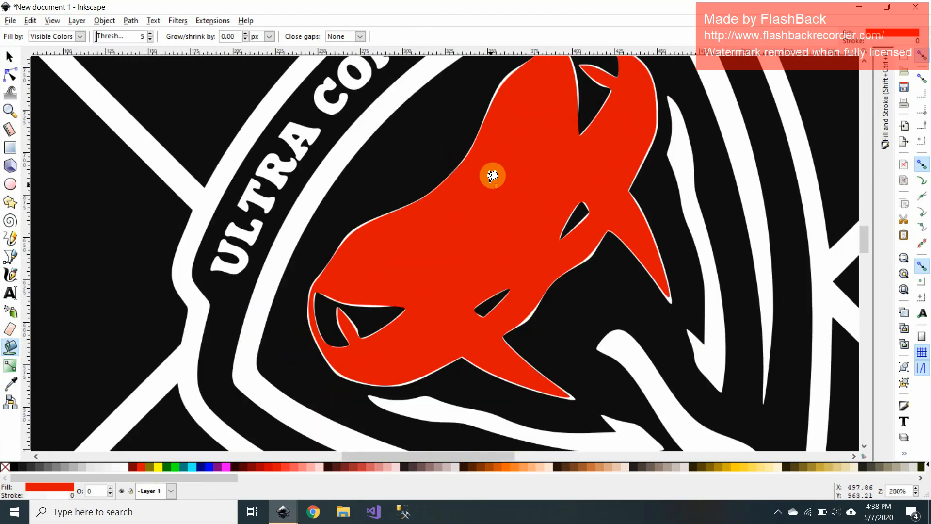
{"action": "key", "text": "ctrl+z"}
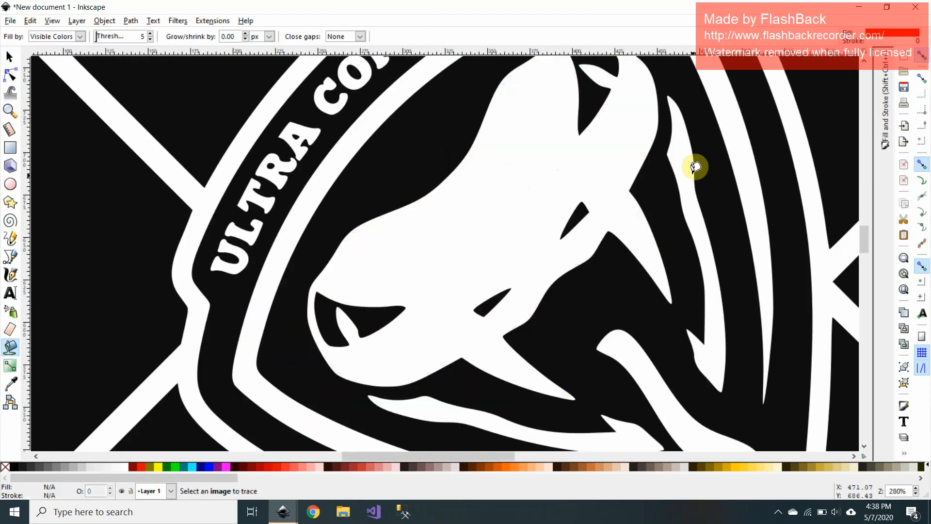
Try a red fill on the inner shield border around the cobra, and undo it
{"action": "left_click_drag", "start_coordinate": [865, 243], "coordinate": [865, 242]}
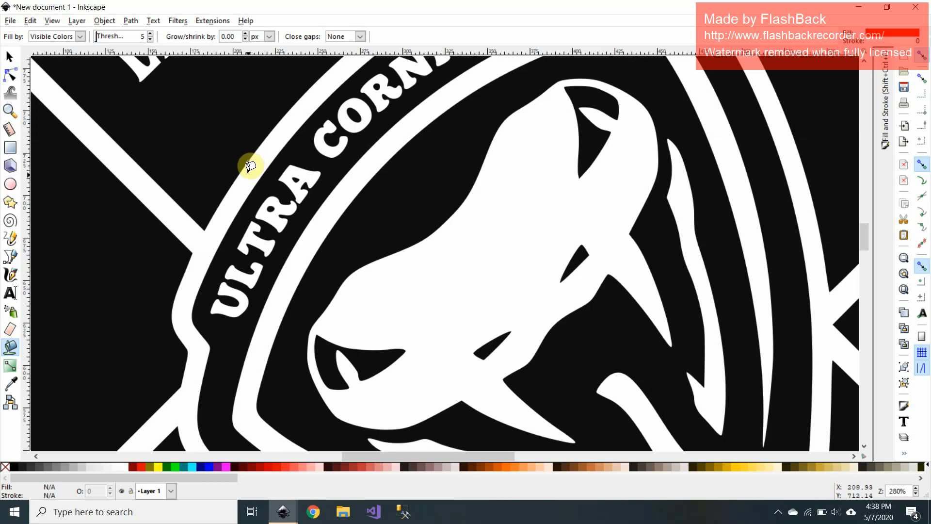
{"action": "left_click", "coordinate": [320, 214]}
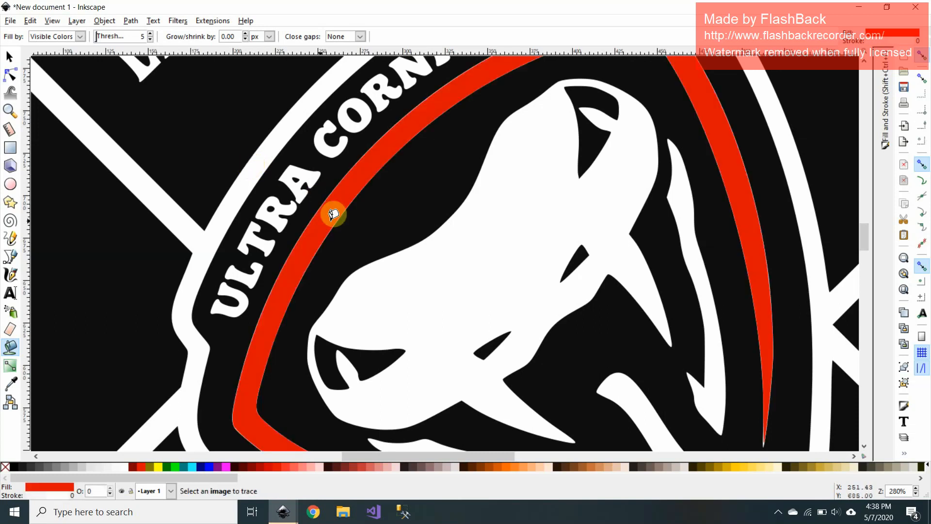
{"action": "scroll", "coordinate": [333, 209], "scroll_direction": "down", "scroll_amount": 10}
{"action": "scroll", "coordinate": [340, 211], "scroll_direction": "up", "scroll_amount": 6}
{"action": "scroll", "coordinate": [362, 212], "scroll_direction": "up", "scroll_amount": 6}
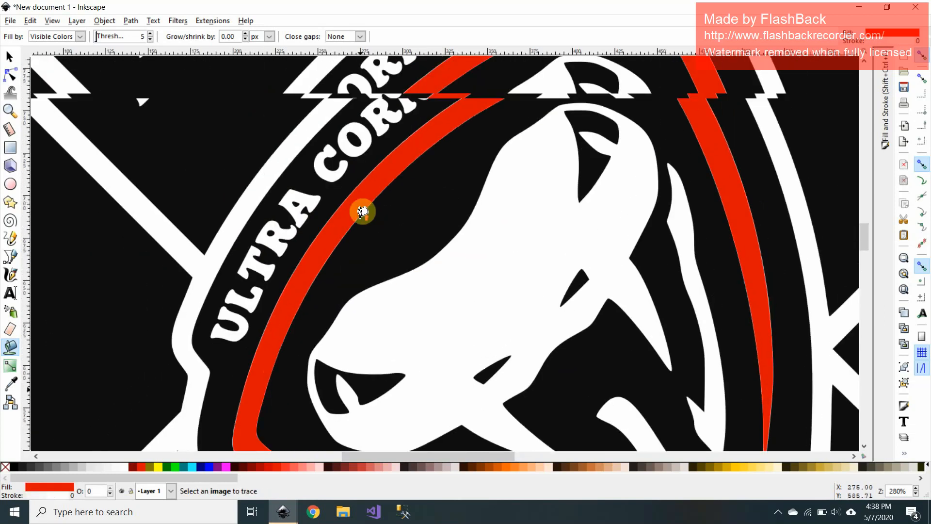
{"action": "scroll", "coordinate": [363, 212], "scroll_direction": "down", "scroll_amount": 1, "text": "ctrl"}
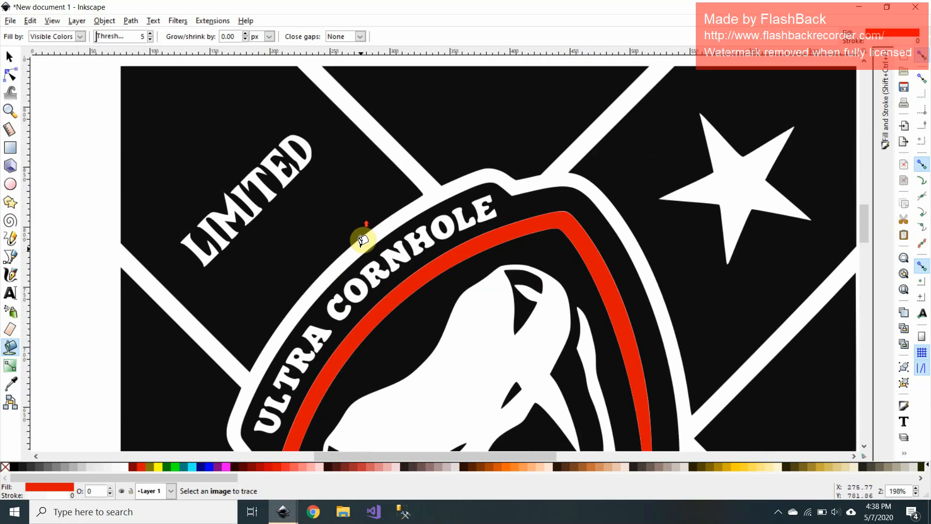
{"action": "key", "text": "ctrl+z"}
Fill the inner shield border and the cobra's head with red using the Paint Bucket tool
{"action": "scroll", "coordinate": [377, 247], "scroll_direction": "up", "scroll_amount": 2, "text": "ctrl"}
{"action": "scroll", "coordinate": [380, 247], "scroll_direction": "up", "scroll_amount": 1, "text": "ctrl"}
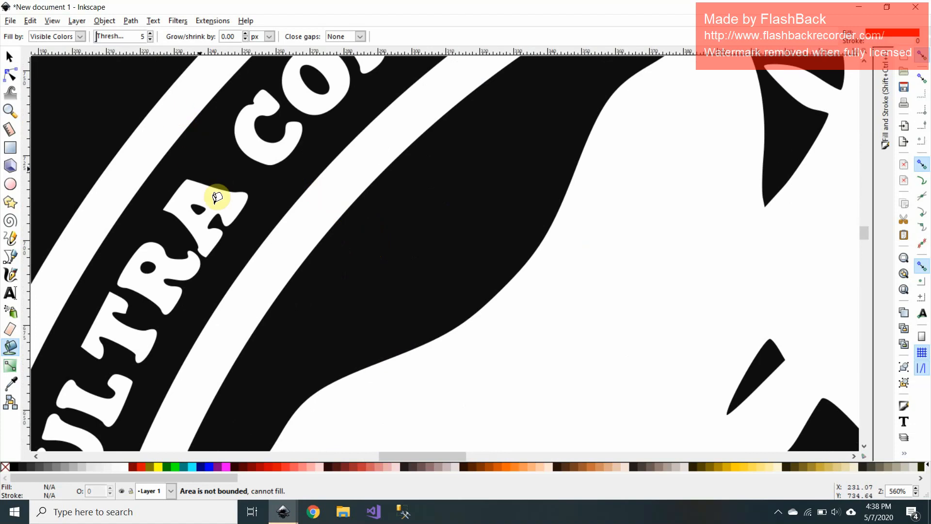
{"action": "scroll", "coordinate": [217, 197], "scroll_direction": "down", "scroll_amount": 3, "text": "ctrl"}
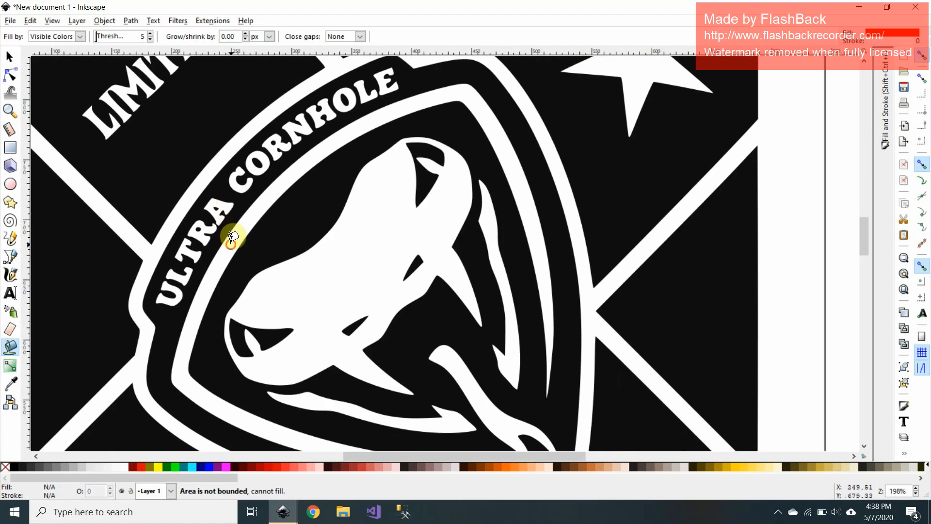
{"action": "left_click", "coordinate": [232, 236]}
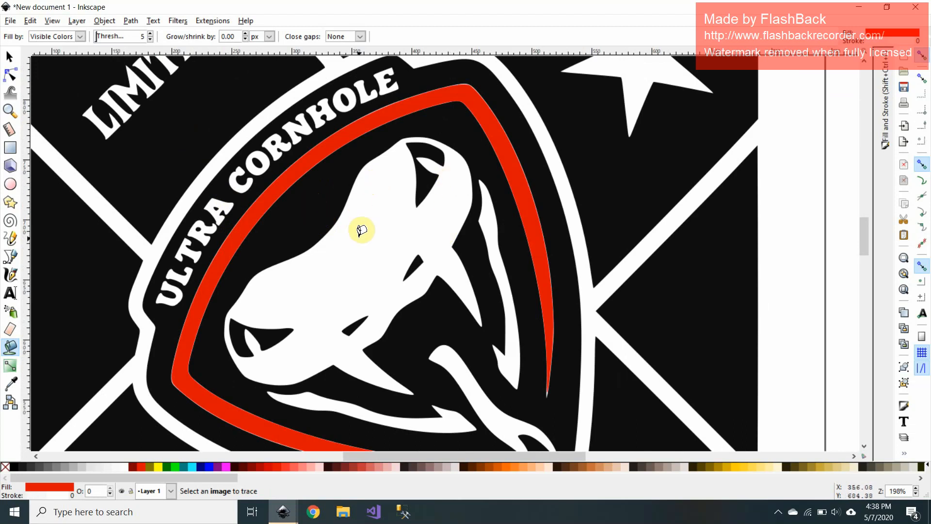
{"action": "scroll", "coordinate": [361, 229], "scroll_direction": "up", "scroll_amount": 1}
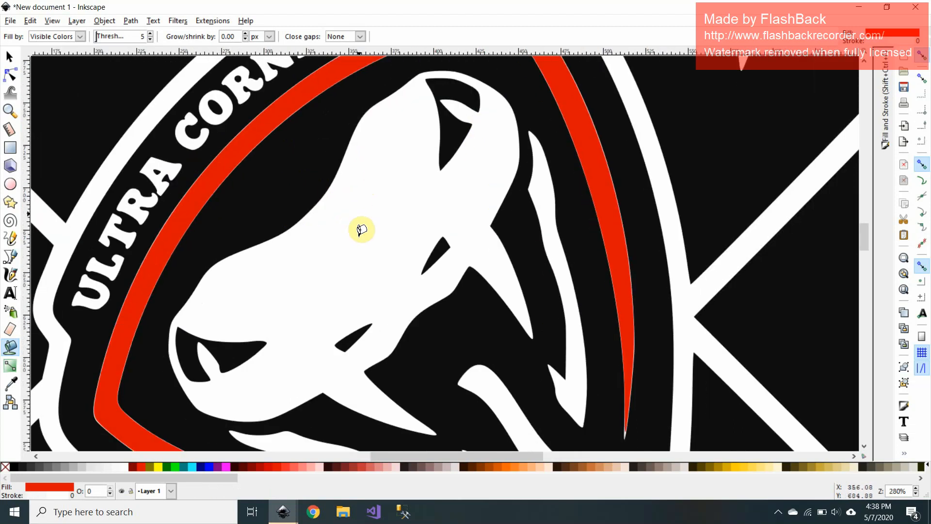
{"action": "left_click", "coordinate": [361, 229]}
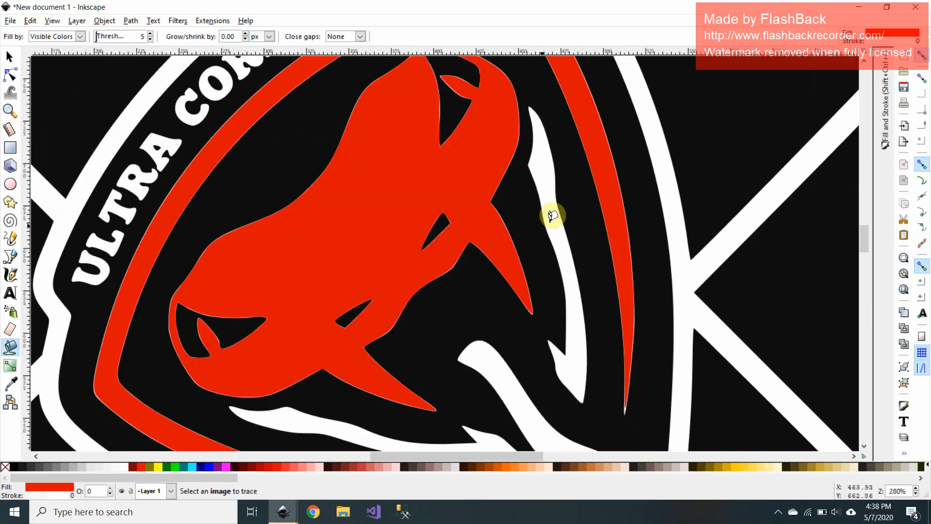
Fill the cobra's forked tongue and the curved neck shapes beside and below the head with red
{"action": "scroll", "coordinate": [556, 217], "scroll_direction": "down", "scroll_amount": 5}
{"action": "left_click", "coordinate": [523, 283]}
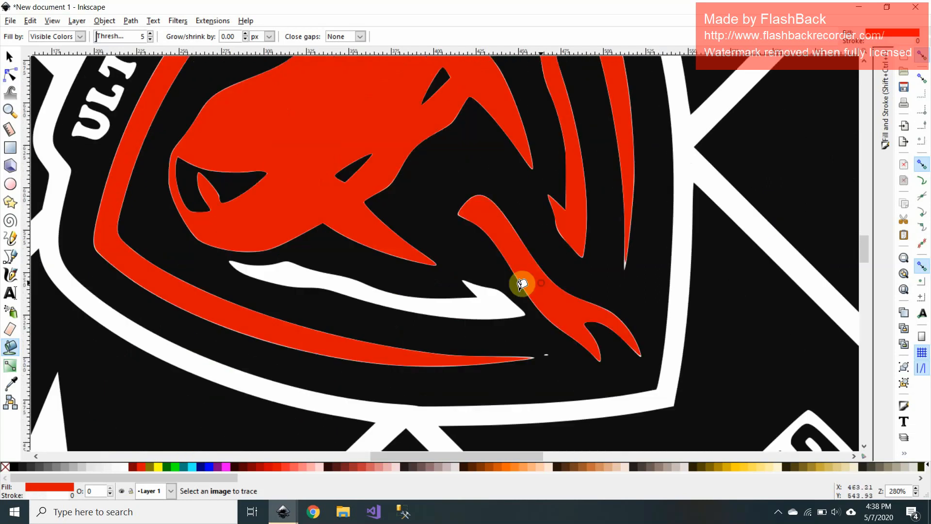
{"action": "left_click", "coordinate": [500, 298]}
Fill the star in the design's upper-right corner with red and examine its edges up close
{"action": "scroll", "coordinate": [379, 293], "scroll_direction": "up", "scroll_amount": 7}
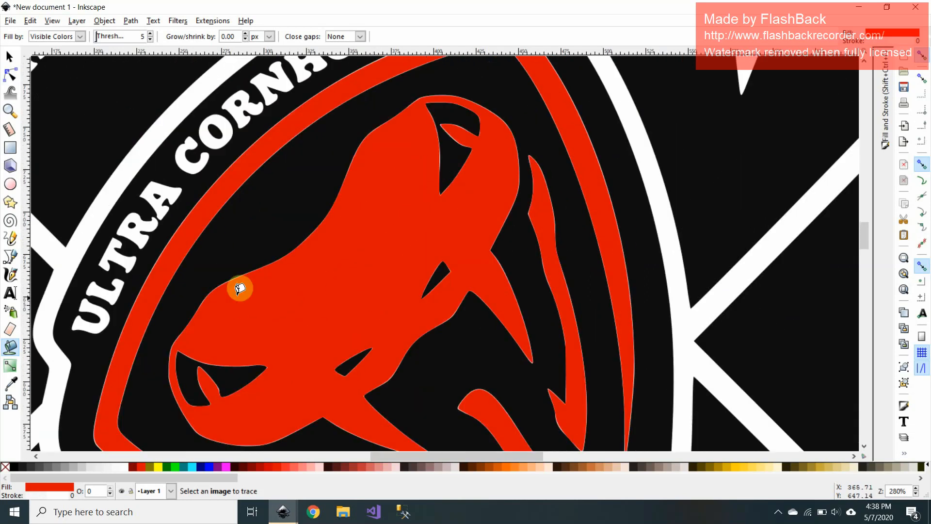
{"action": "scroll", "coordinate": [383, 263], "scroll_direction": "down", "scroll_amount": 1, "text": "ctrl"}
{"action": "scroll", "coordinate": [511, 252], "scroll_direction": "up", "scroll_amount": 3}
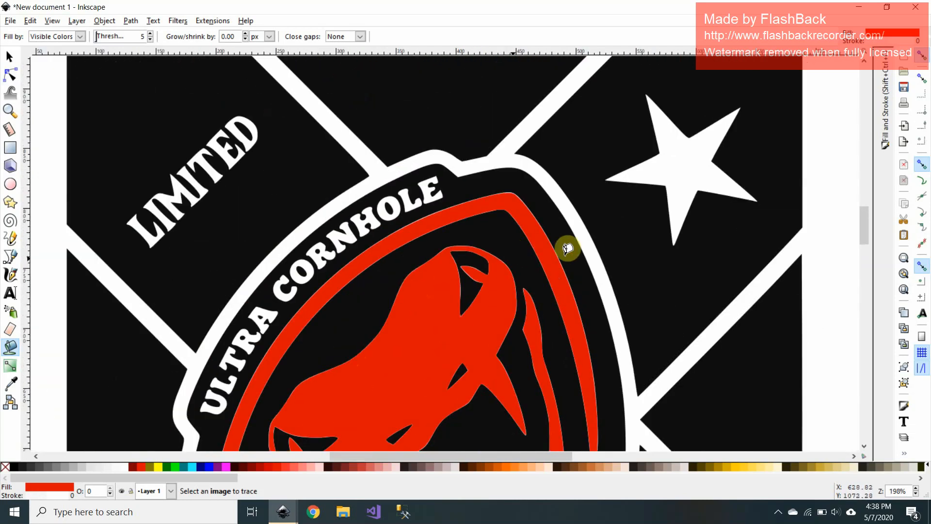
{"action": "left_click", "coordinate": [688, 175]}
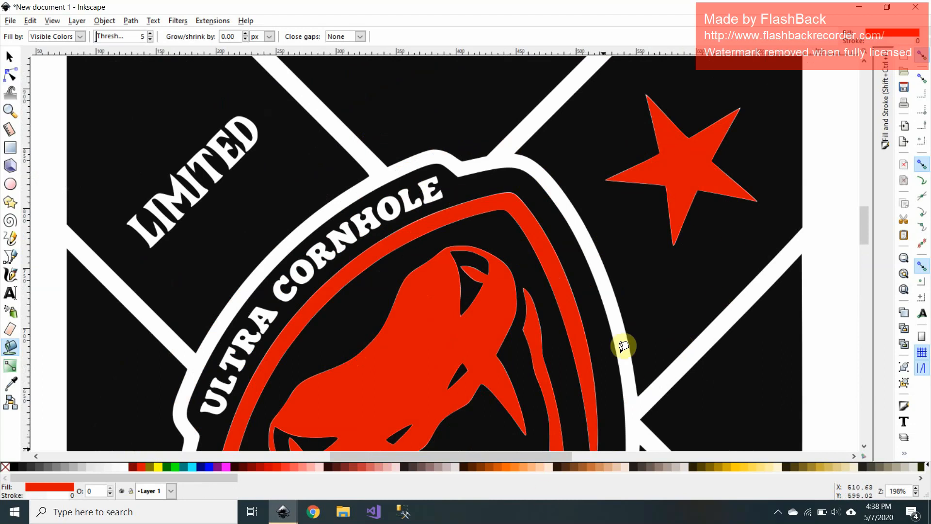
{"action": "scroll", "coordinate": [661, 235], "scroll_direction": "up", "scroll_amount": 2}
{"action": "scroll", "coordinate": [700, 224], "scroll_direction": "up", "scroll_amount": 4}
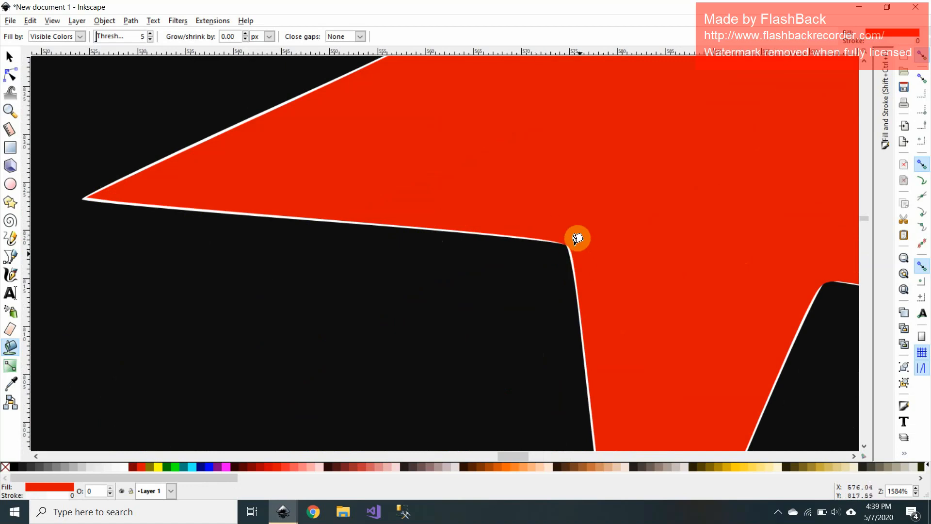
{"action": "scroll", "coordinate": [577, 238], "scroll_direction": "down", "scroll_amount": 5}
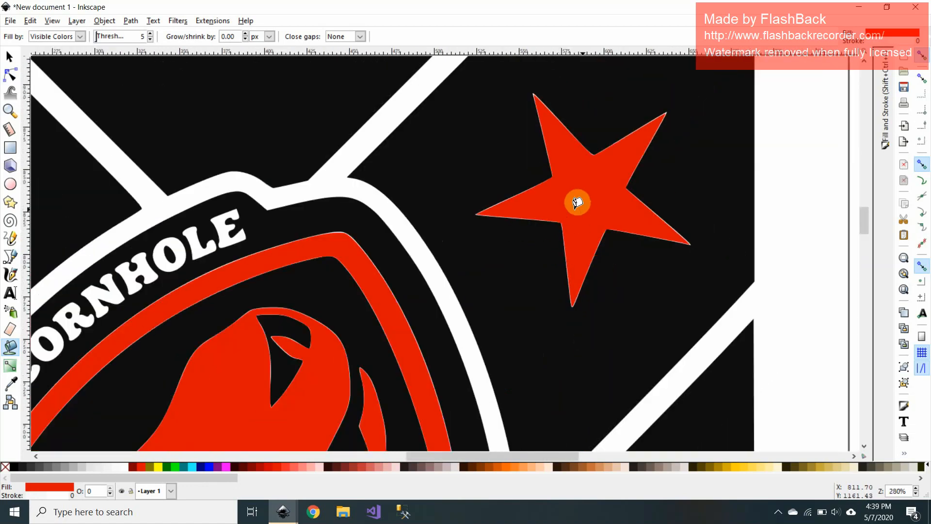
Draw a red five-cornered star about 125 px wide outside the design, next to the white lower-left star
{"action": "left_click_drag", "start_coordinate": [462, 456], "coordinate": [359, 442]}
{"action": "scroll", "coordinate": [357, 400], "scroll_direction": "down", "scroll_amount": 20}
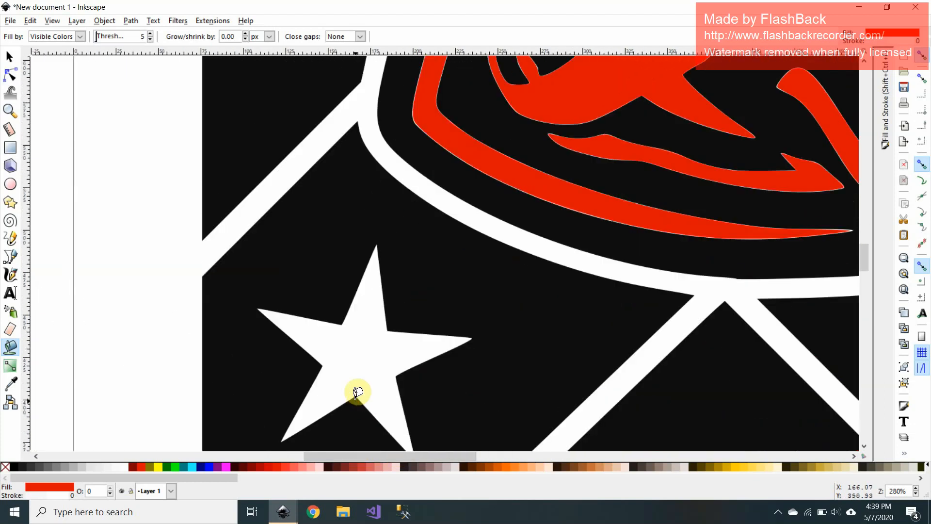
{"action": "scroll", "coordinate": [357, 391], "scroll_direction": "down", "scroll_amount": 2}
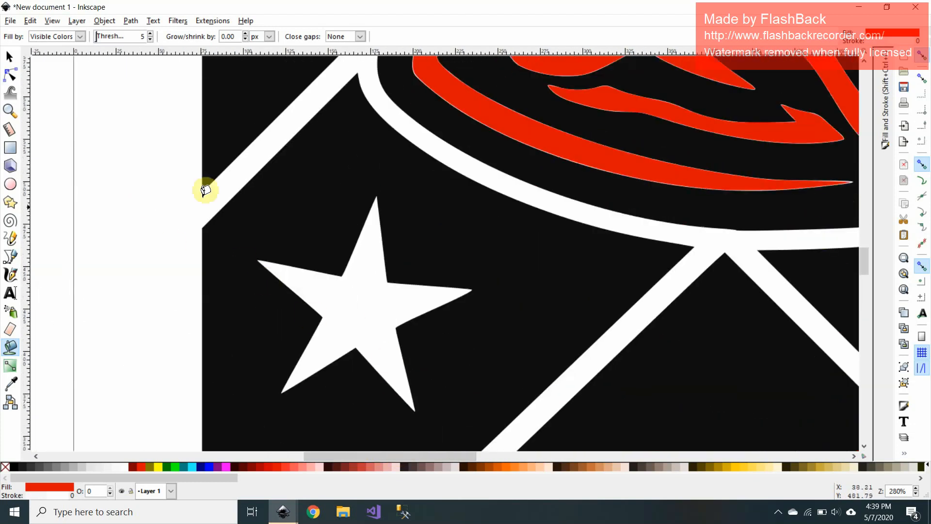
{"action": "left_click", "coordinate": [12, 58]}
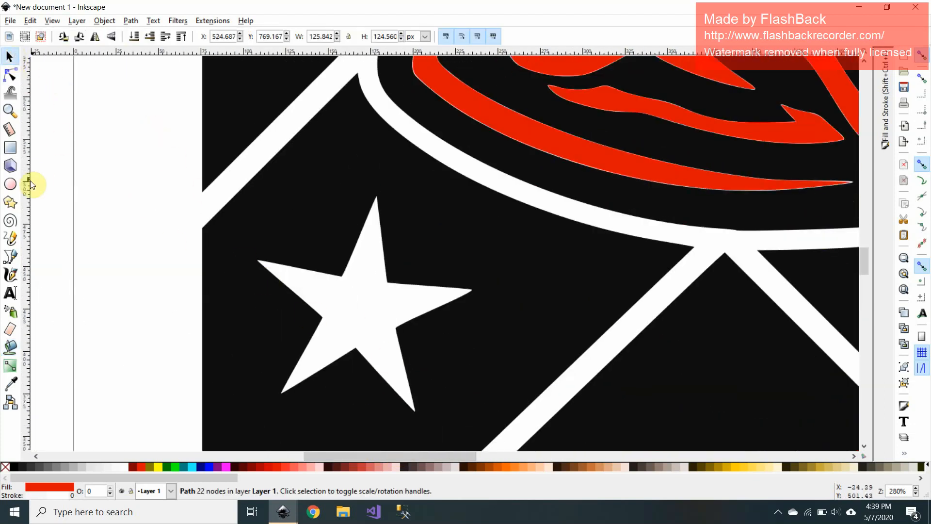
{"action": "left_click", "coordinate": [11, 203]}
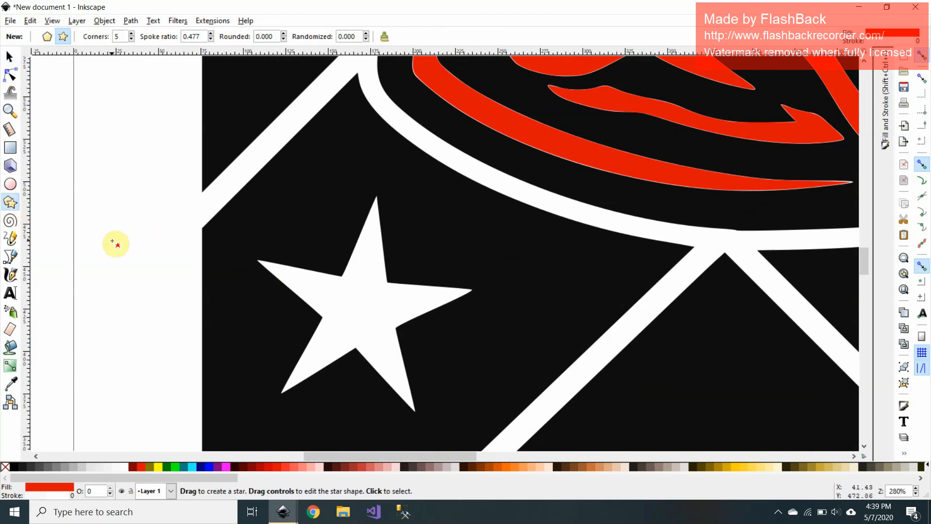
{"action": "left_click_drag", "start_coordinate": [117, 257], "coordinate": [120, 155]}
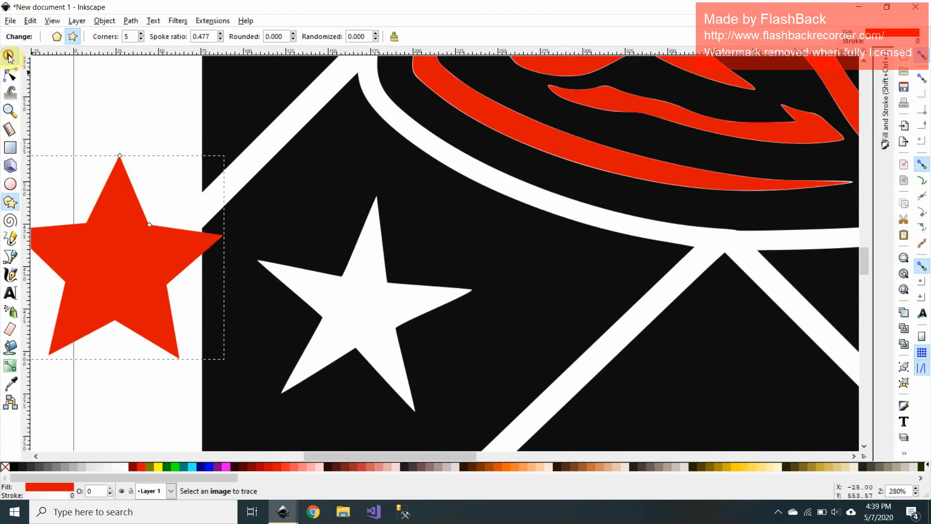
Move the new red star over the design's white lower-left star and rotate it slightly clockwise to align their points
{"action": "left_click", "coordinate": [8, 56]}
{"action": "left_click_drag", "start_coordinate": [135, 254], "coordinate": [361, 293]}
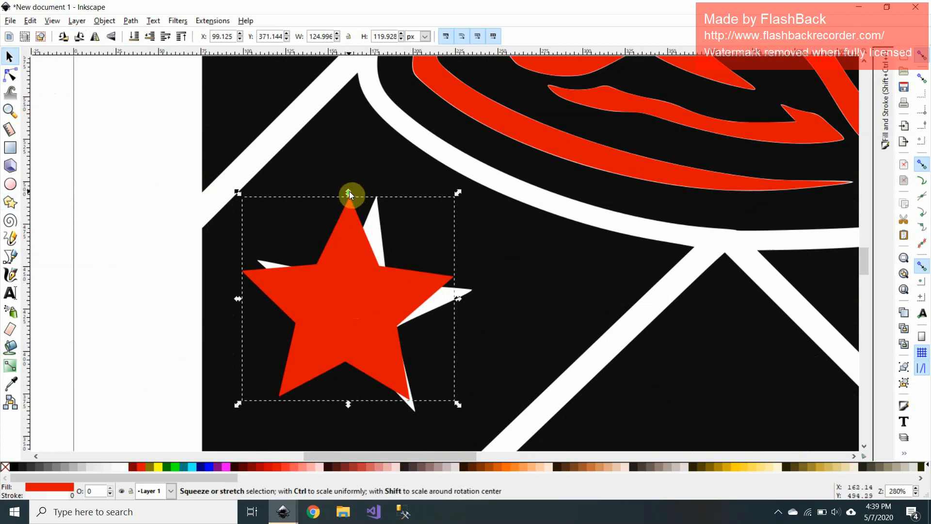
{"action": "left_click", "coordinate": [378, 319]}
{"action": "left_click_drag", "start_coordinate": [457, 193], "coordinate": [482, 205]}
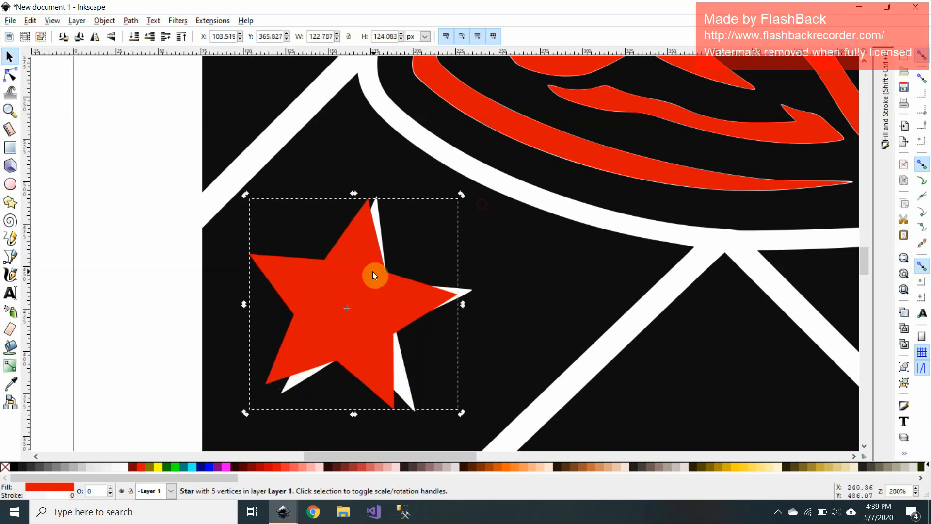
{"action": "left_click_drag", "start_coordinate": [355, 306], "coordinate": [365, 305]}
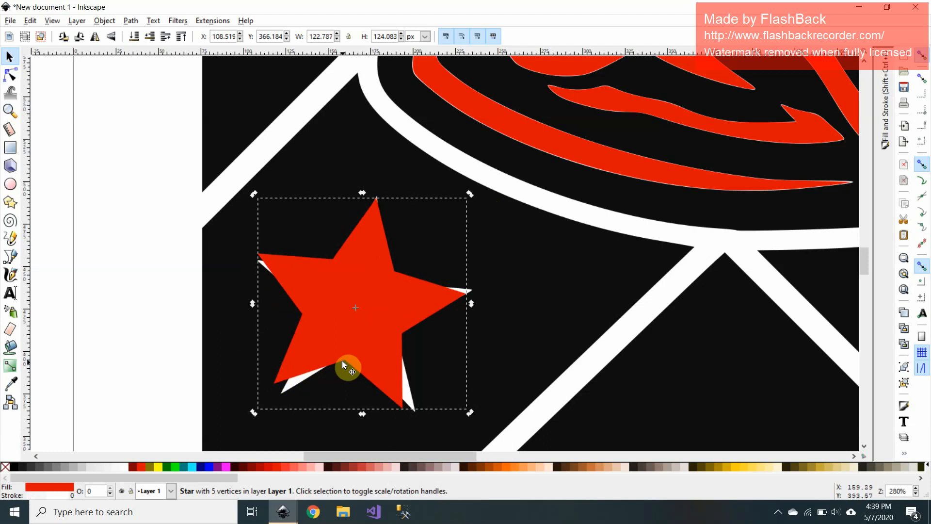
Narrow the red star's rays to match the white star beneath, with a spoke ratio of 0.336
{"action": "key", "text": "shift+F9"}
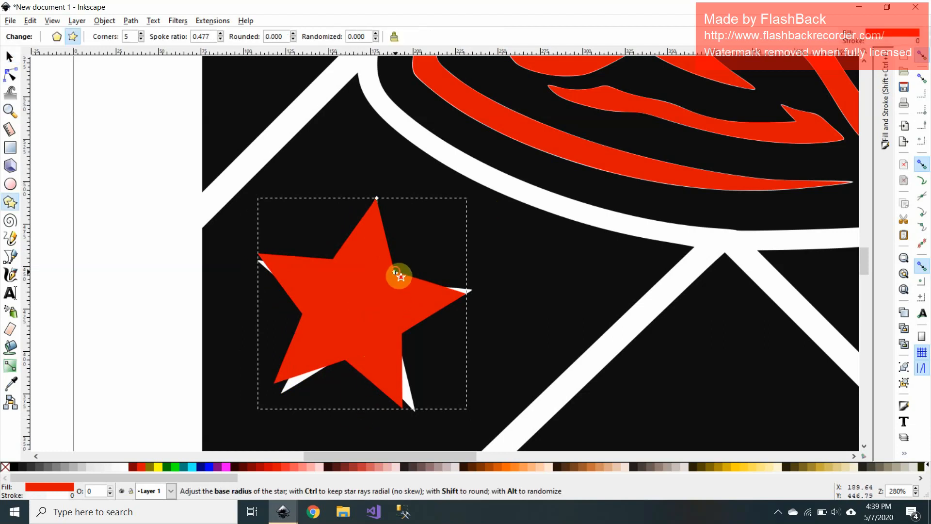
{"action": "mouse_move", "coordinate": [395, 272]}
{"action": "left_mouse_down"}
{"action": "mouse_move", "coordinate": [378, 289]}
{"action": "mouse_move", "coordinate": [386, 285]}
{"action": "left_mouse_up"}
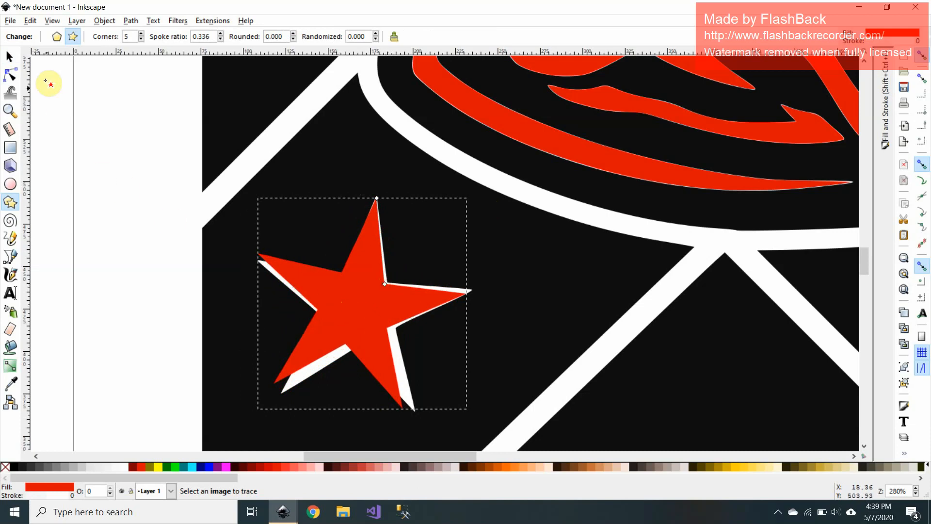
Nudge the red lower-left star, rotate it slightly counter-clockwise and enlarge it to about 132 by 131 px over the white star
{"action": "left_click", "coordinate": [10, 59]}
{"action": "left_click_drag", "start_coordinate": [358, 328], "coordinate": [357, 334]}
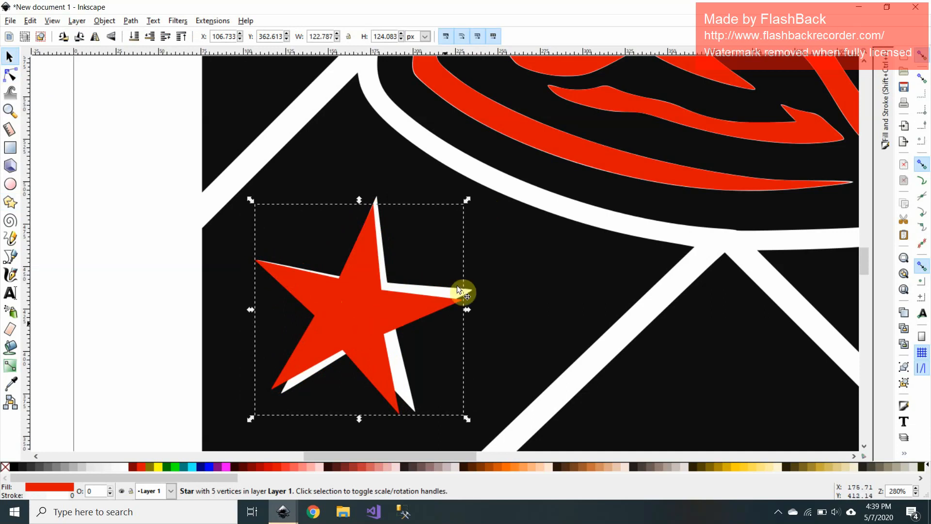
{"action": "left_click_drag", "start_coordinate": [468, 202], "coordinate": [464, 191]}
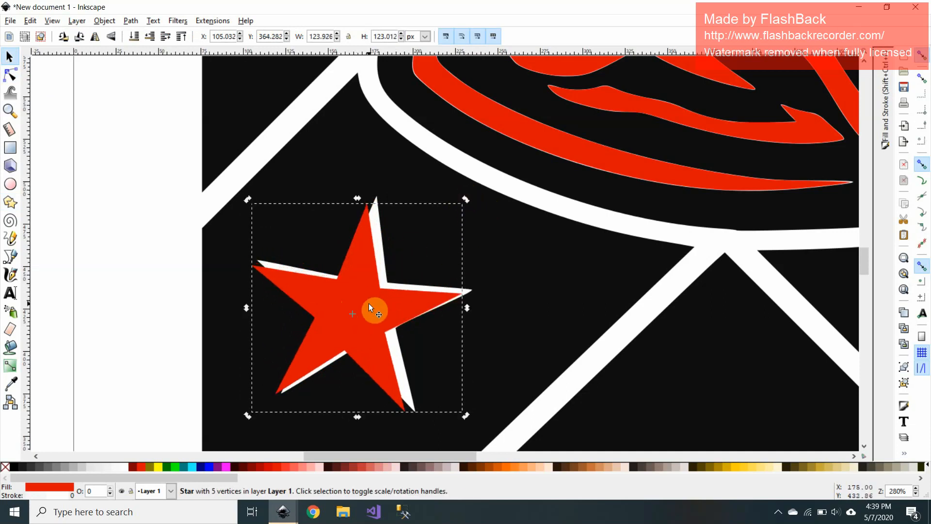
{"action": "left_click_drag", "start_coordinate": [466, 198], "coordinate": [518, 185]}
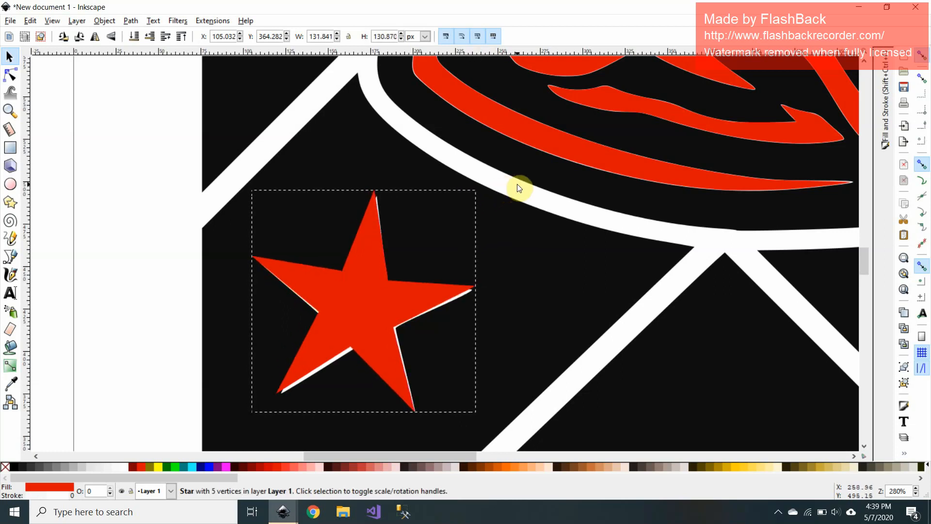
Narrow the red star's rays to a spoke ratio of 0.314, then enlarge it to about 135 px wide and shift it to cover the white star
{"action": "key", "text": "F9"}
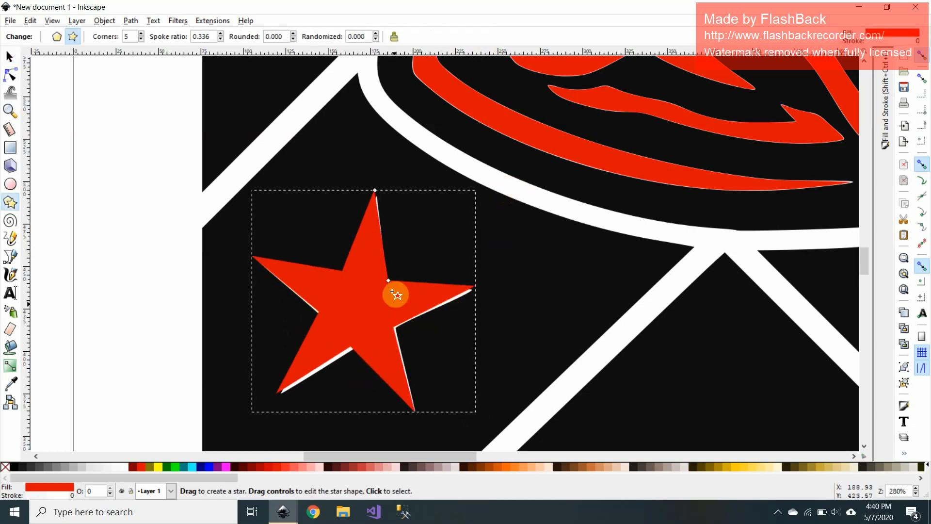
{"action": "mouse_move", "coordinate": [389, 282]}
{"action": "left_mouse_down"}
{"action": "mouse_move", "coordinate": [398, 280]}
{"action": "mouse_move", "coordinate": [360, 269]}
{"action": "mouse_move", "coordinate": [410, 290]}
{"action": "mouse_move", "coordinate": [394, 270]}
{"action": "mouse_move", "coordinate": [386, 283]}
{"action": "left_mouse_up"}
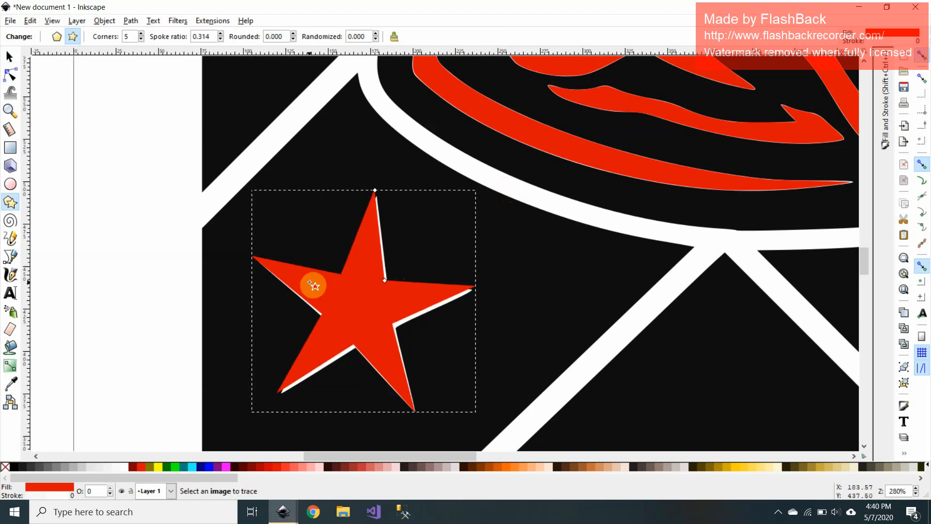
{"action": "left_click", "coordinate": [8, 57]}
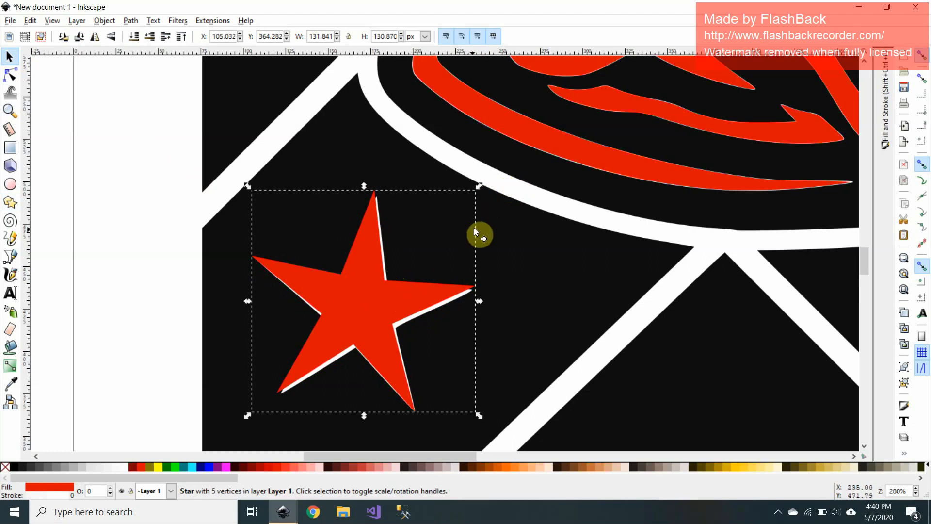
{"action": "left_click_drag", "start_coordinate": [479, 185], "coordinate": [484, 178]}
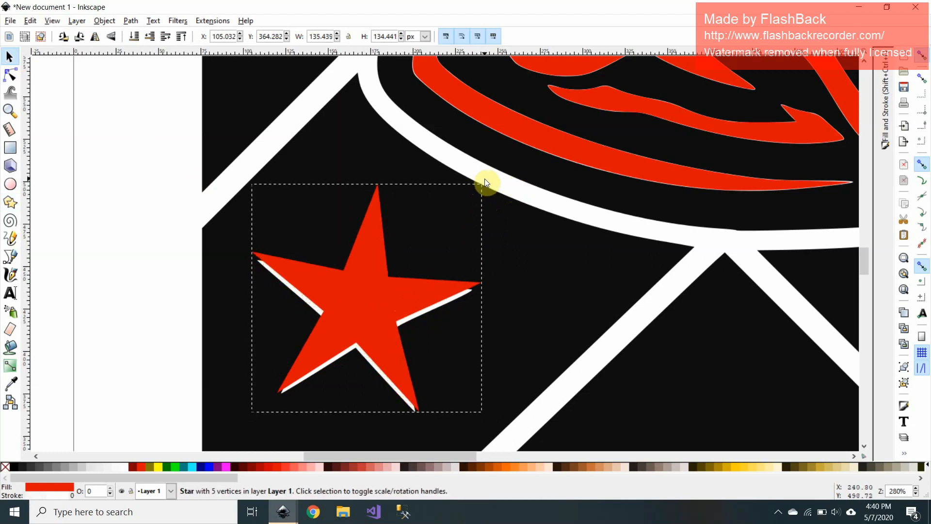
{"action": "left_click_drag", "start_coordinate": [403, 297], "coordinate": [403, 304]}
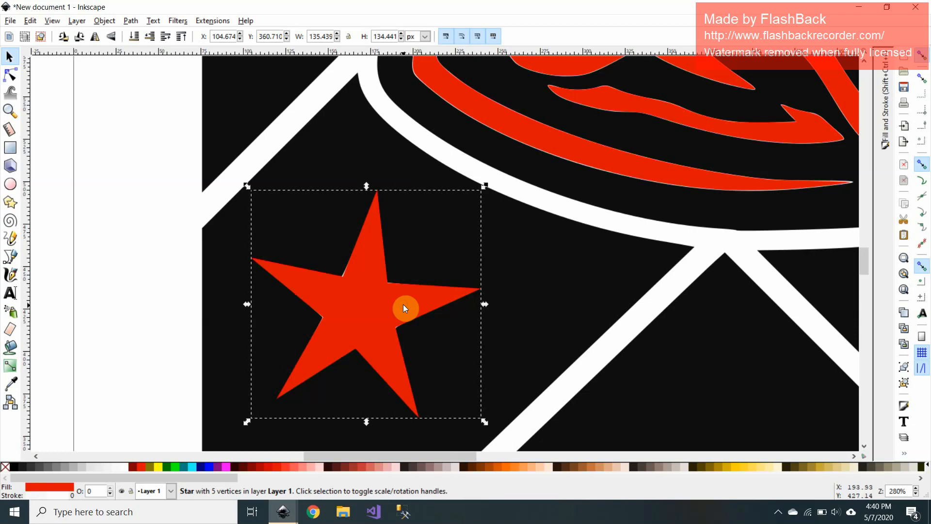
Delete all nodes of the white lower-left star from the black traced path beneath the red star
{"action": "scroll", "coordinate": [403, 304], "scroll_direction": "down", "scroll_amount": 2}
{"action": "left_click", "coordinate": [463, 298]}
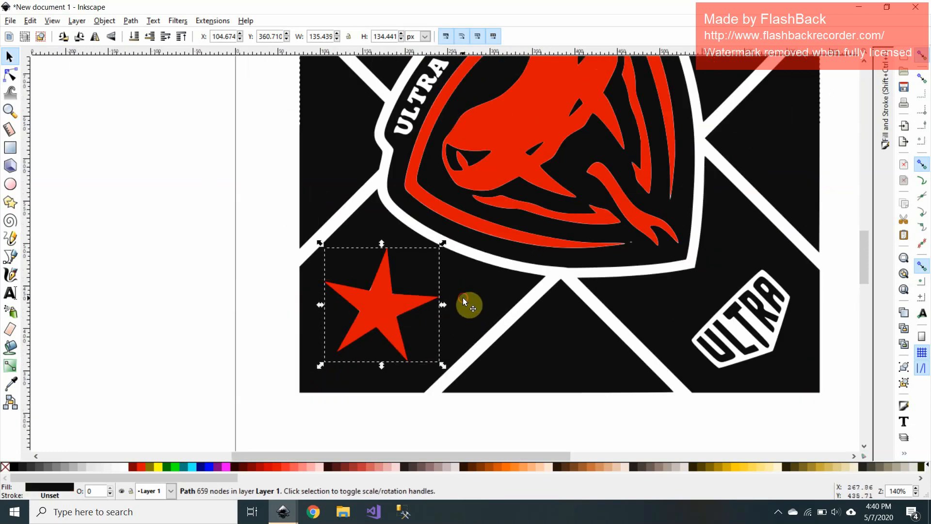
{"action": "key", "text": "n"}
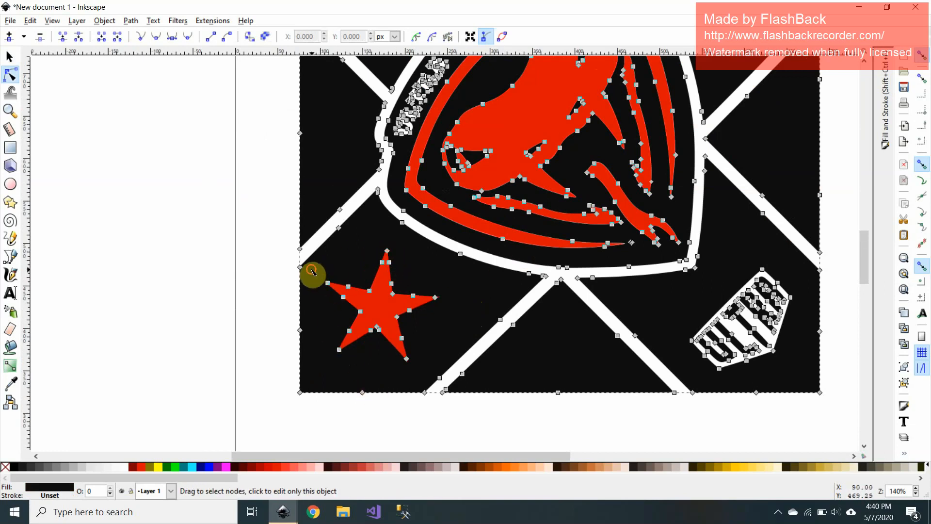
{"action": "left_click_drag", "start_coordinate": [312, 272], "coordinate": [432, 375]}
{"action": "key", "text": "Delete"}
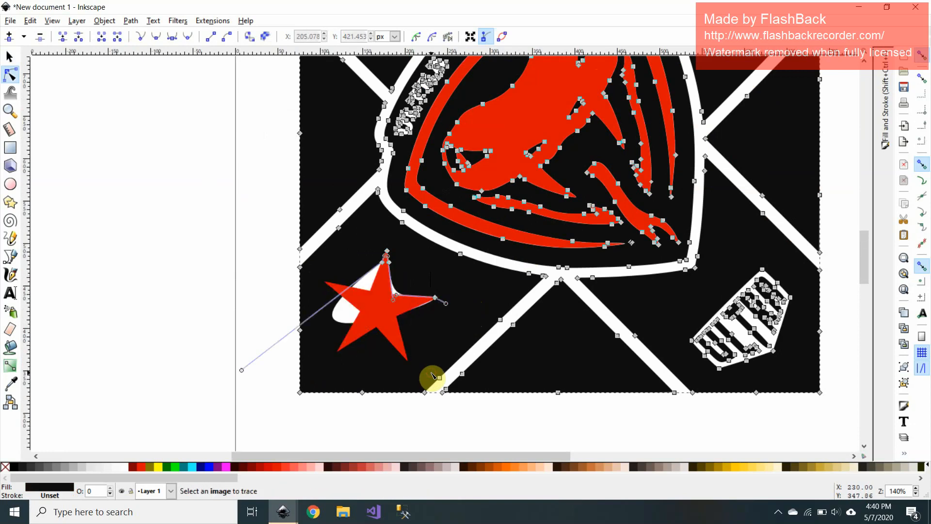
{"action": "left_click_drag", "start_coordinate": [363, 243], "coordinate": [408, 274]}
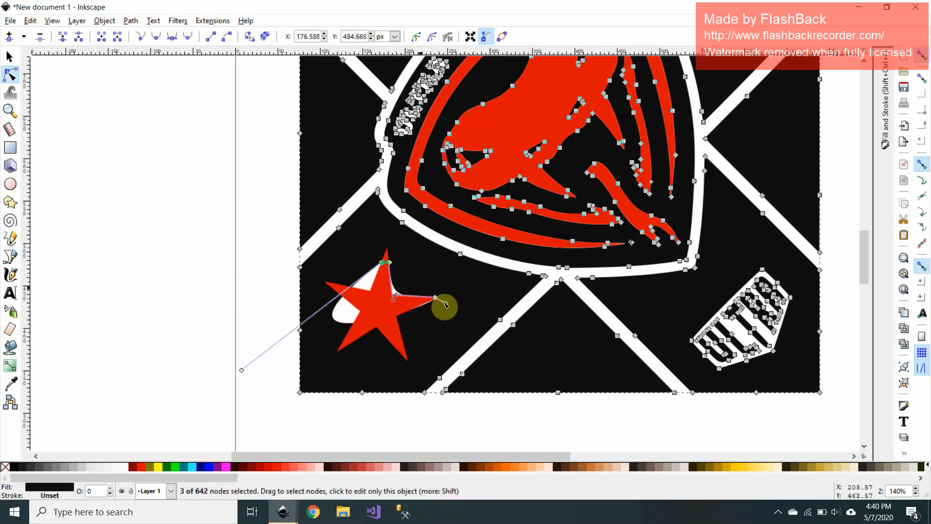
{"action": "key", "text": "Delete"}
{"action": "left_click_drag", "start_coordinate": [444, 310], "coordinate": [422, 287]}
{"action": "key", "text": "Delete"}
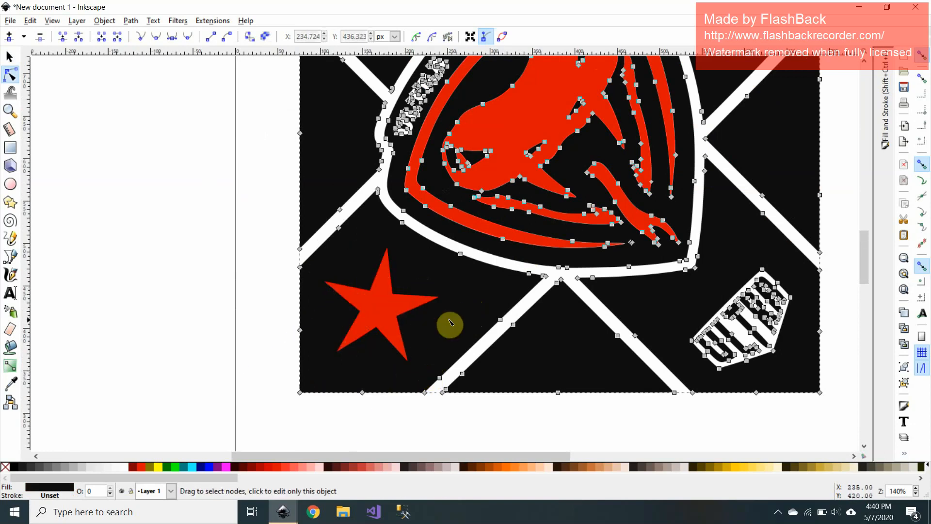
{"action": "left_click", "coordinate": [387, 319]}
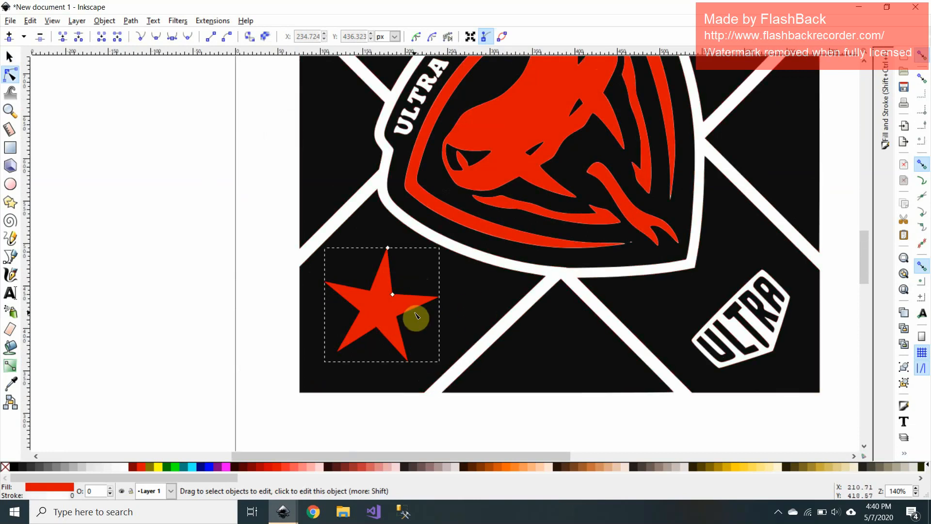
{"action": "left_click", "coordinate": [278, 306]}
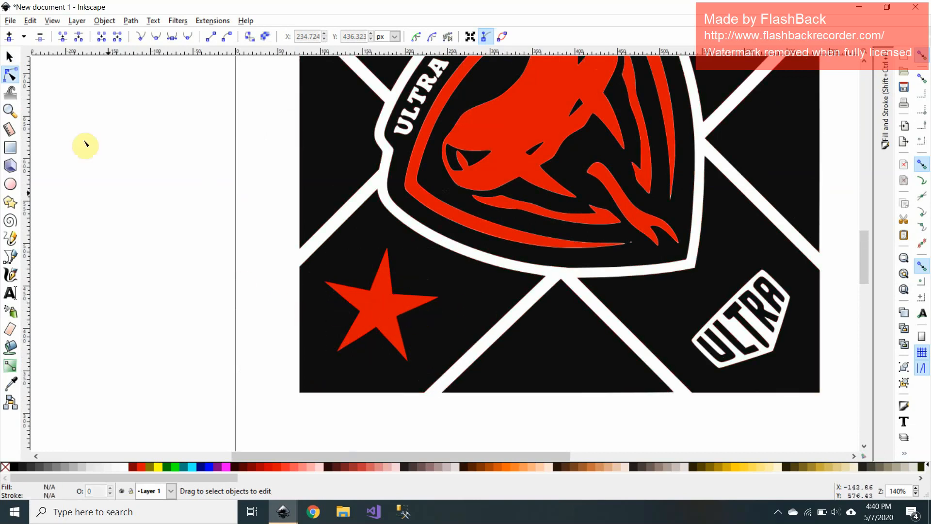
Move the red lower-left star aside to check the area beneath it, and undo the move
{"action": "left_click", "coordinate": [9, 57]}
{"action": "left_click_drag", "start_coordinate": [374, 294], "coordinate": [290, 305]}
{"action": "left_click_drag", "start_coordinate": [291, 308], "coordinate": [291, 309]}
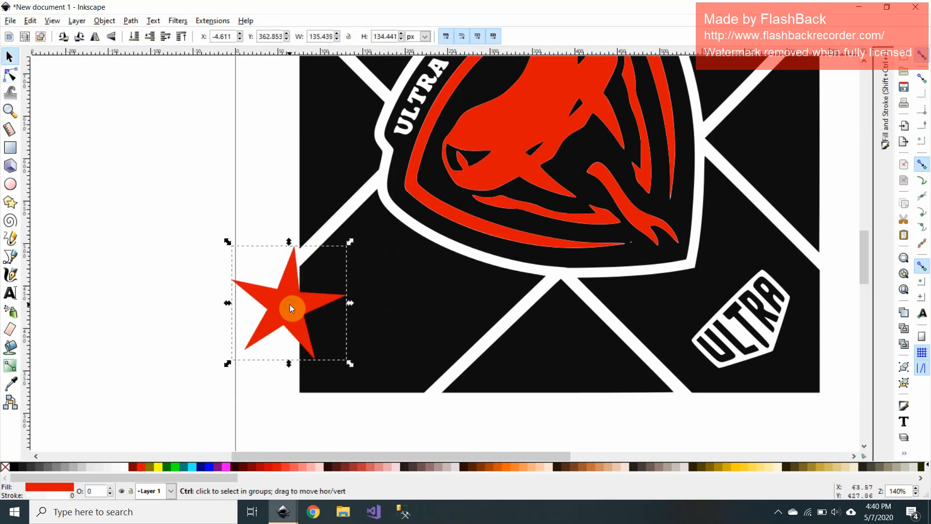
{"action": "key", "text": "ctrl+z"}
{"action": "scroll", "coordinate": [519, 306], "scroll_direction": "up", "scroll_amount": 3}
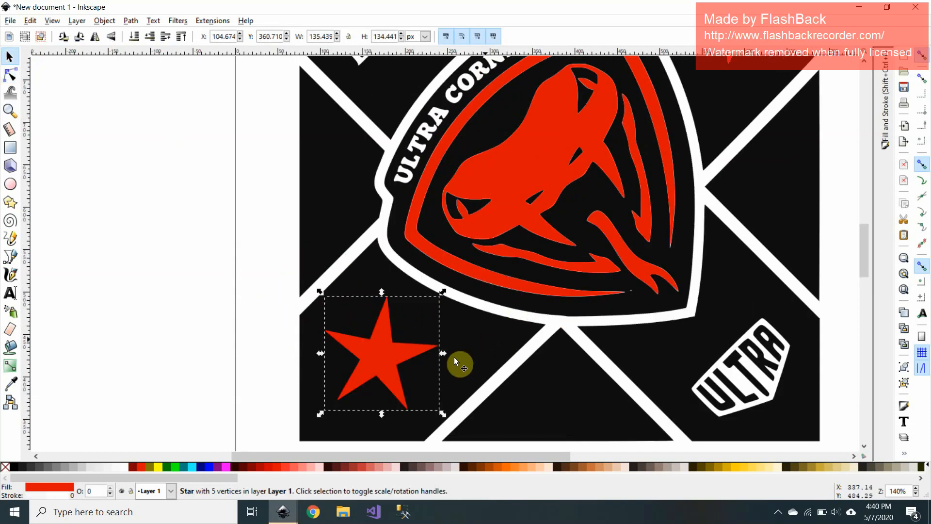
{"action": "left_click", "coordinate": [455, 343]}
{"action": "scroll", "coordinate": [508, 325], "scroll_direction": "up", "scroll_amount": 5}
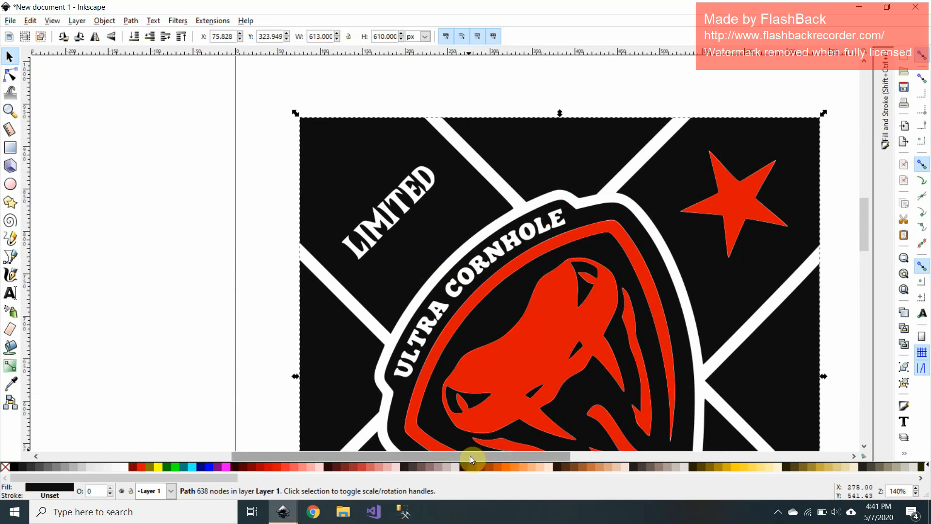
{"action": "scroll", "coordinate": [470, 456], "scroll_direction": "right", "scroll_amount": 3}
{"action": "scroll", "coordinate": [448, 378], "scroll_direction": "down", "scroll_amount": 3}
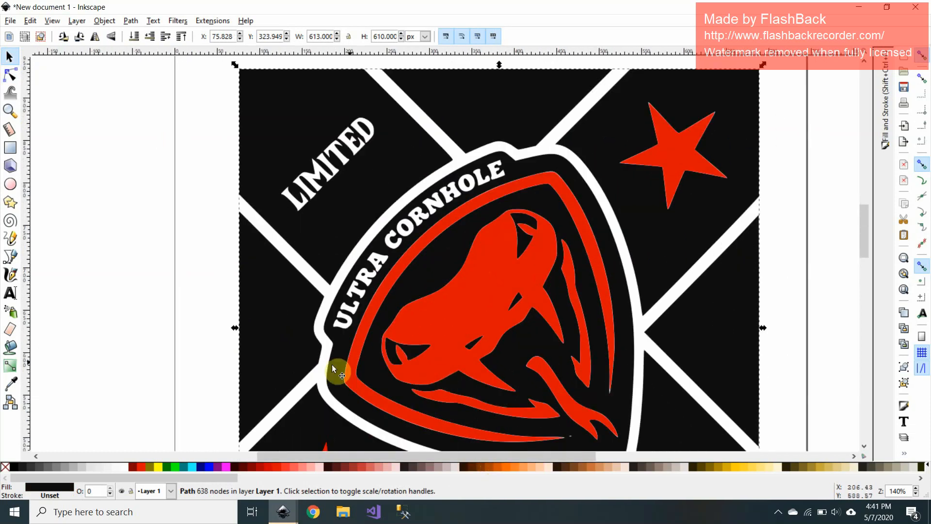
{"action": "left_click", "coordinate": [140, 309]}
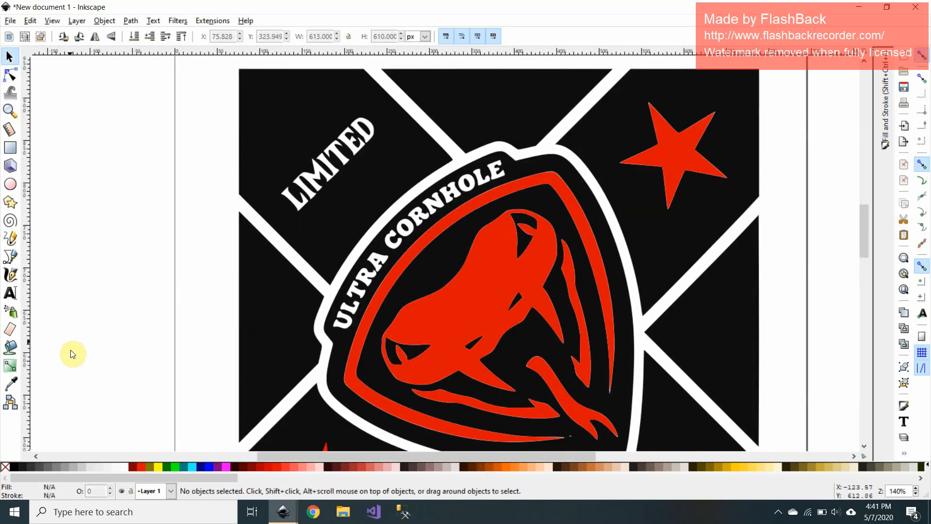
Fill all the white letters of the word LIMITED in the design's upper-left corner with red using the Paint Bucket
{"action": "left_click", "coordinate": [9, 346]}
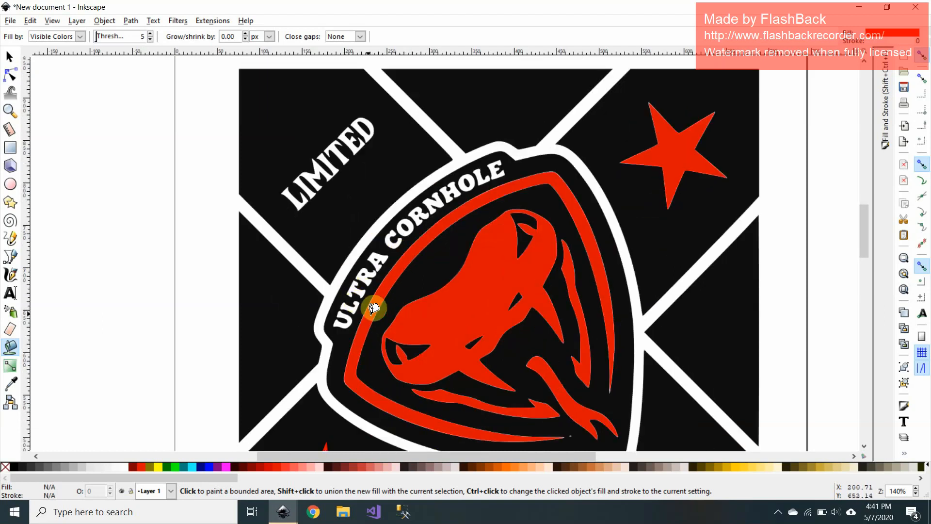
{"action": "scroll", "coordinate": [367, 314], "scroll_direction": "up", "scroll_amount": 4}
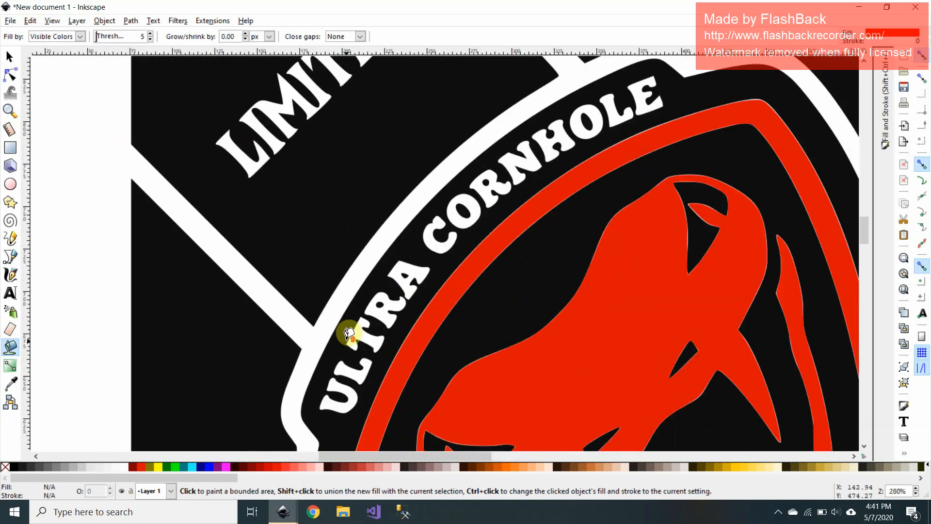
{"action": "scroll", "coordinate": [297, 158], "scroll_direction": "up", "scroll_amount": 8}
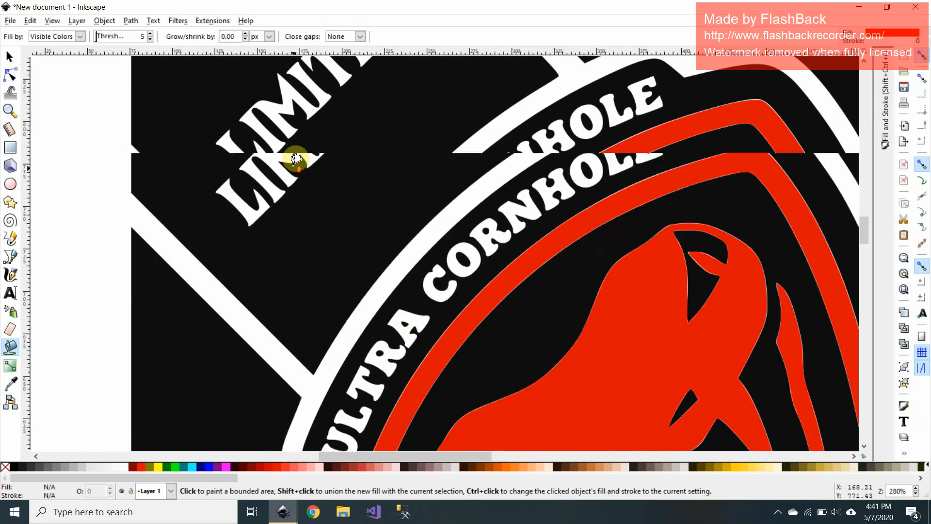
{"action": "scroll", "coordinate": [280, 312], "scroll_direction": "up", "scroll_amount": 1}
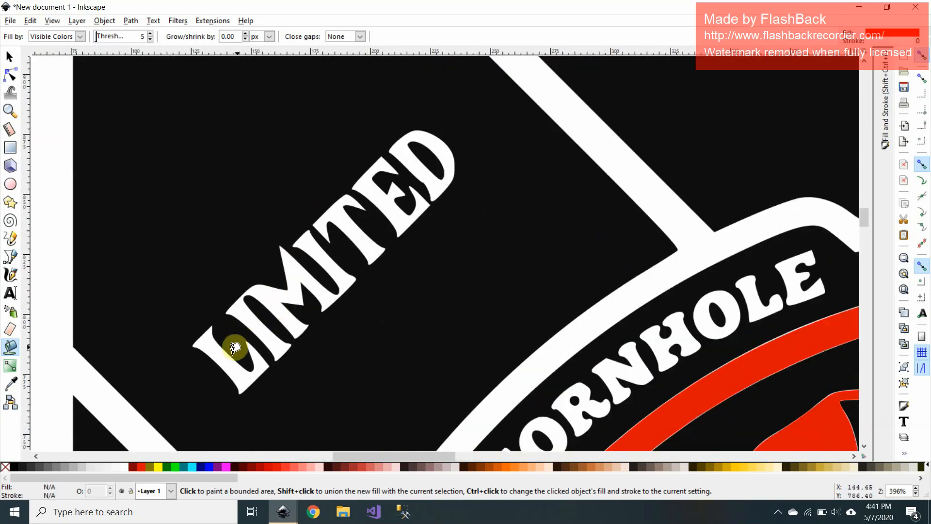
{"action": "scroll", "coordinate": [238, 364], "scroll_direction": "up", "scroll_amount": 1}
{"action": "left_click", "coordinate": [236, 364]}
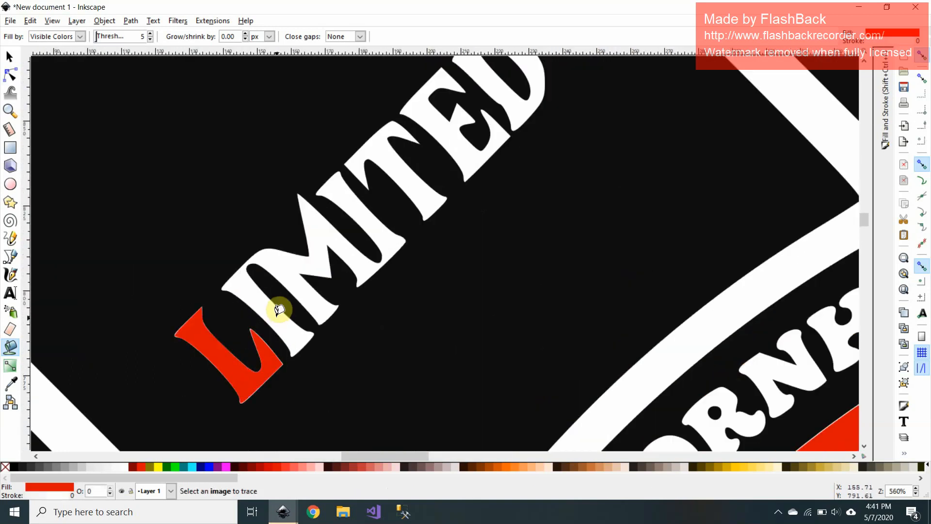
{"action": "left_click", "coordinate": [279, 306]}
{"action": "left_click", "coordinate": [361, 155]}
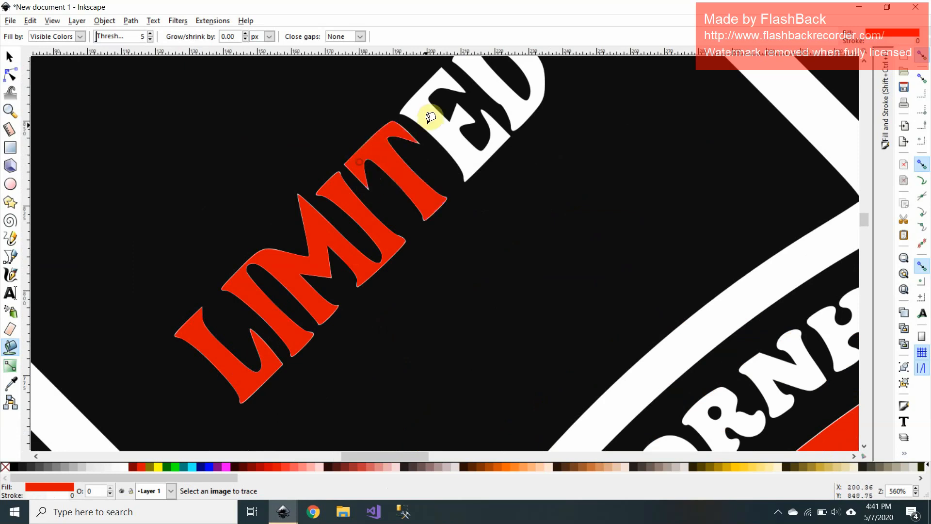
{"action": "left_click", "coordinate": [443, 115]}
{"action": "scroll", "coordinate": [514, 165], "scroll_direction": "up", "scroll_amount": 4}
{"action": "left_click", "coordinate": [517, 167]}
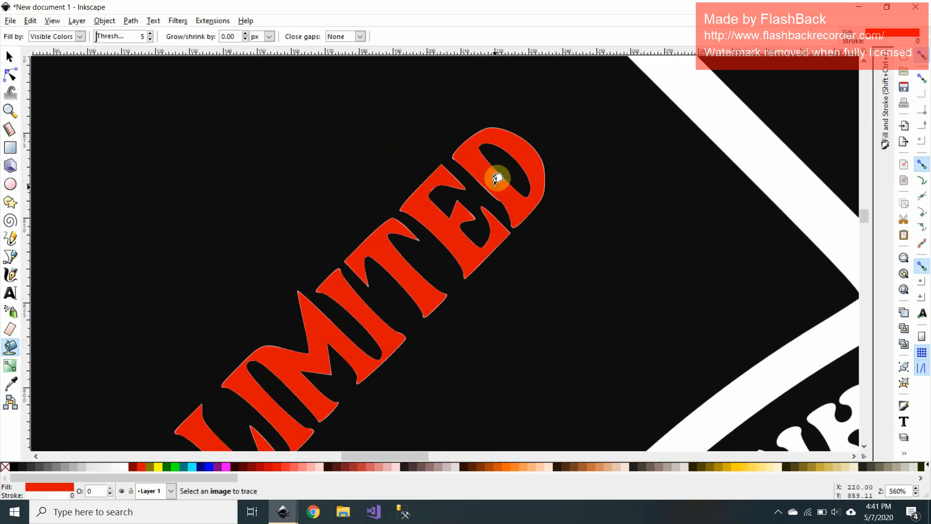
Add the text "ULTRA CORNHOLE" in the empty area to the right of the design
{"action": "scroll", "coordinate": [429, 191], "scroll_direction": "down", "scroll_amount": 5}
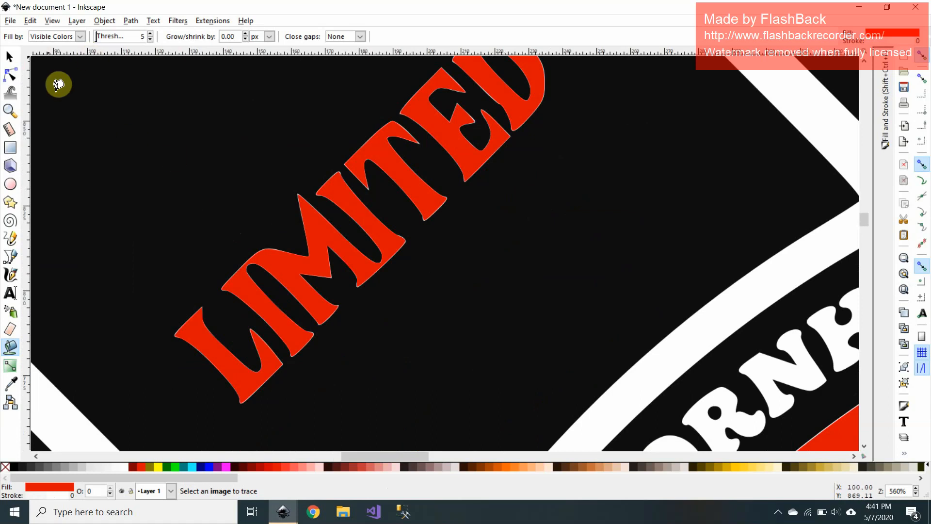
{"action": "scroll", "coordinate": [168, 145], "scroll_direction": "down", "scroll_amount": 4}
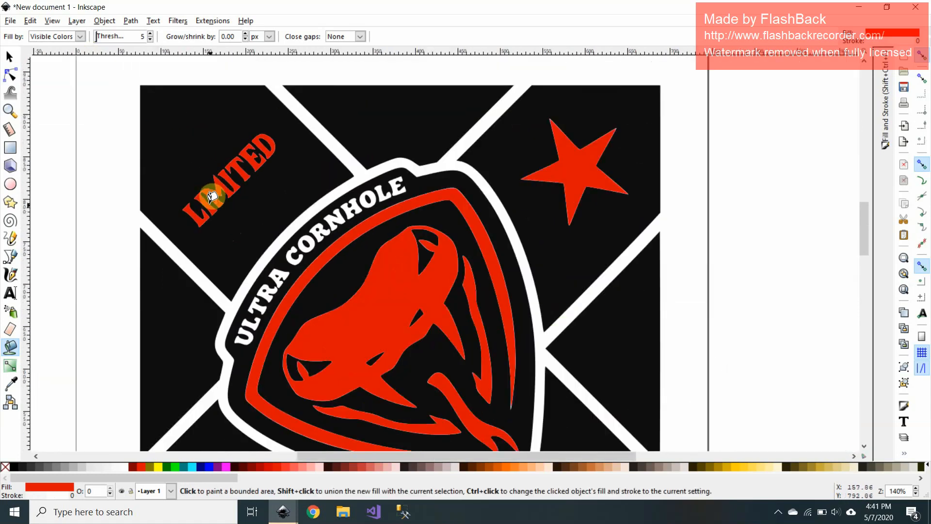
{"action": "scroll", "coordinate": [206, 197], "scroll_direction": "down", "scroll_amount": 1}
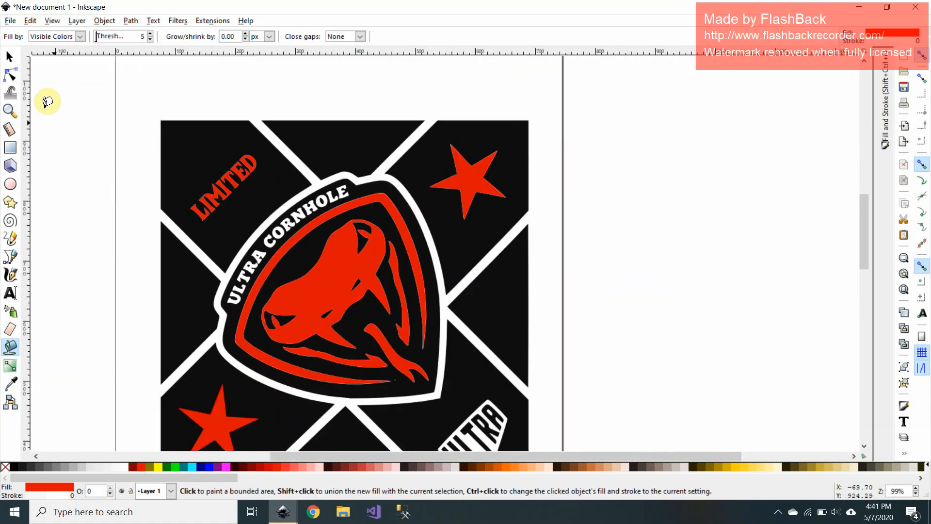
{"action": "left_click", "coordinate": [9, 57]}
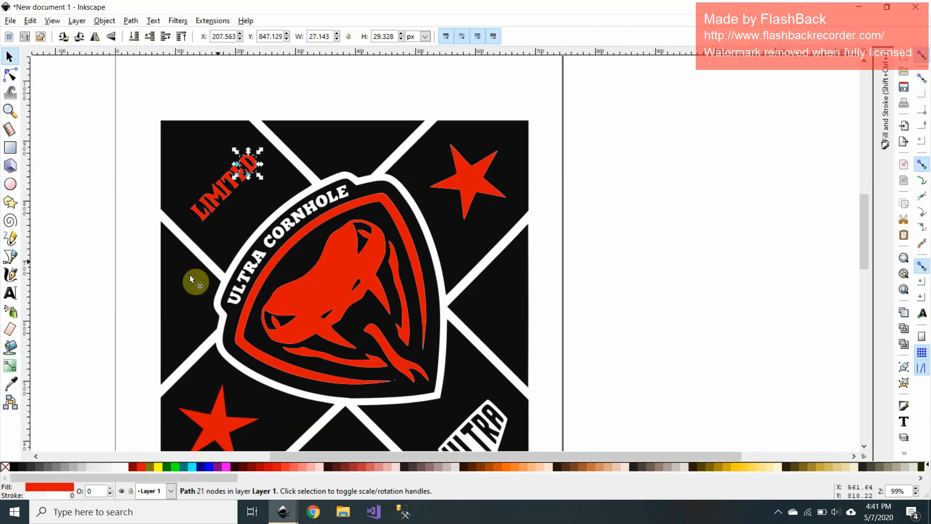
{"action": "left_click", "coordinate": [9, 292]}
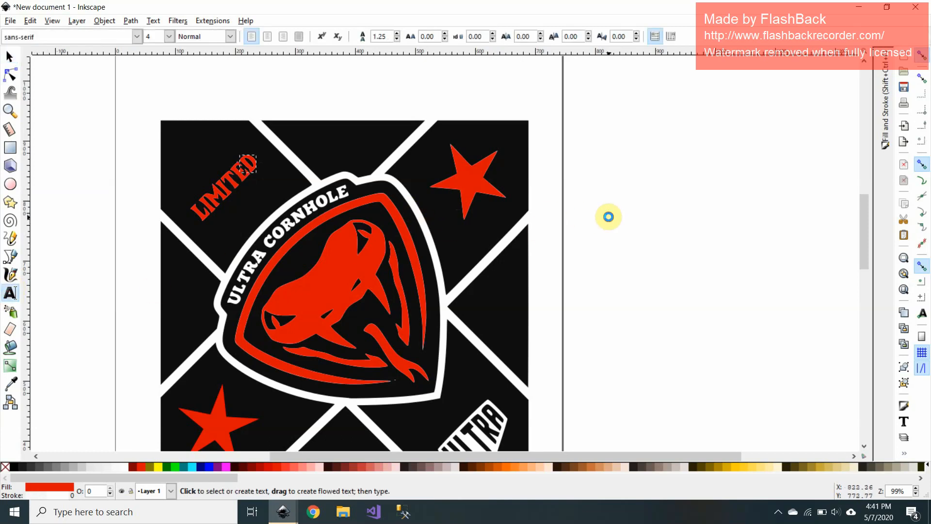
{"action": "left_click", "coordinate": [609, 217]}
{"action": "type", "text": "ULTRA CORNHOLE"}
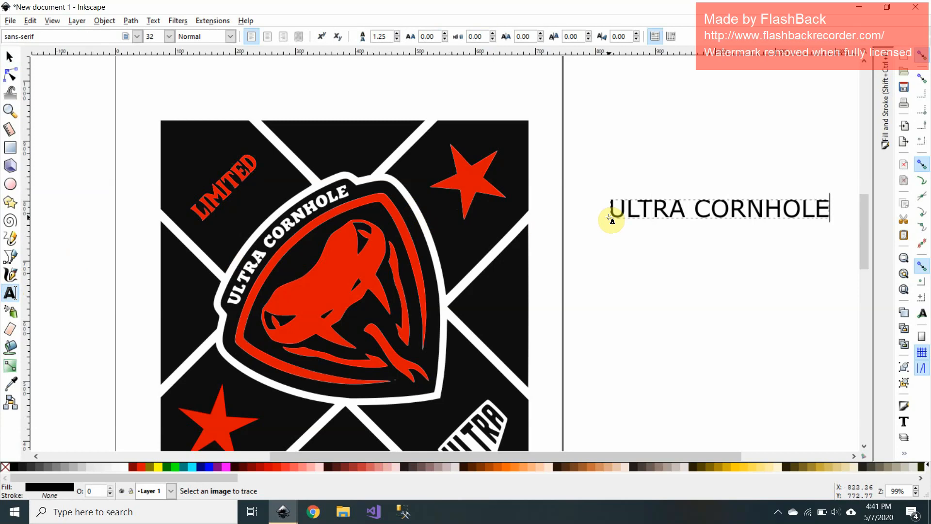
Set the font of the new ULTRA CORNHOLE text to Cooper Black
{"action": "left_click", "coordinate": [137, 37]}
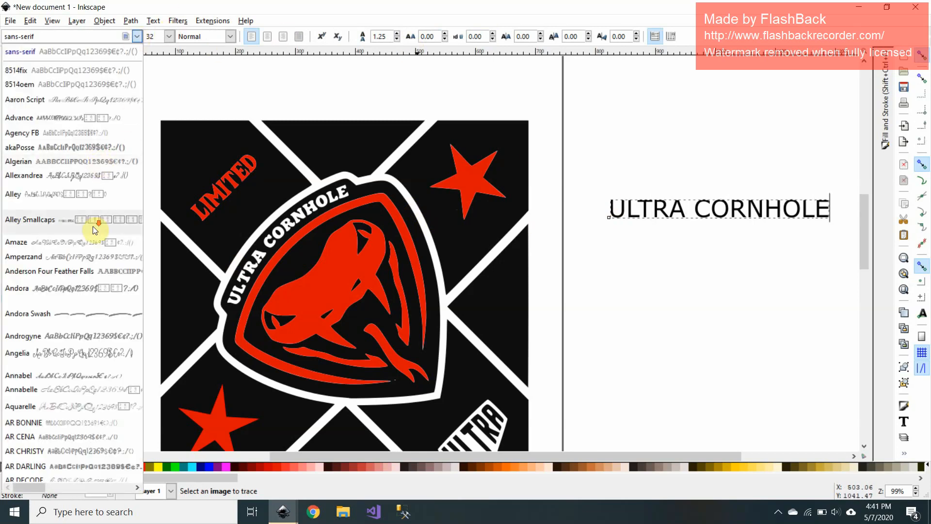
{"action": "left_click", "coordinate": [155, 97]}
{"action": "left_click", "coordinate": [137, 37]}
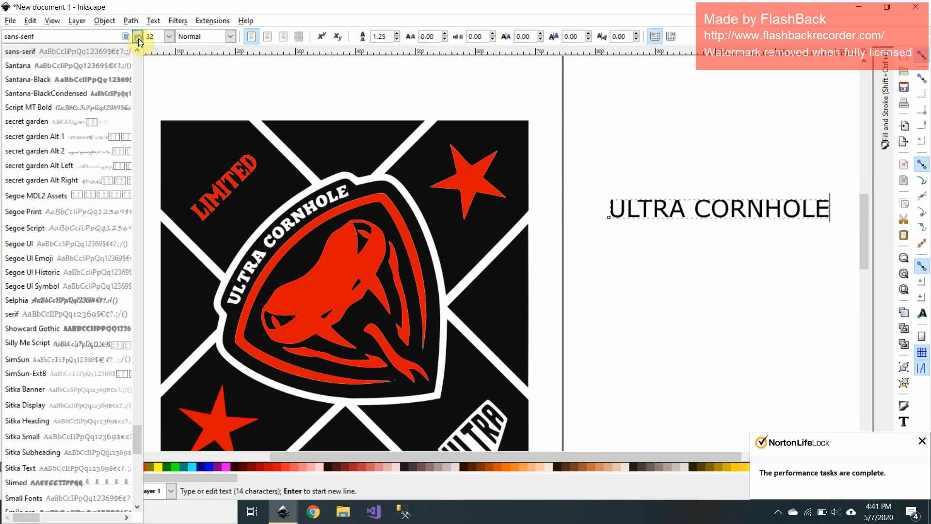
{"action": "scroll", "coordinate": [121, 218], "scroll_direction": "down", "scroll_amount": 5}
{"action": "left_click_drag", "start_coordinate": [135, 427], "coordinate": [132, 185]}
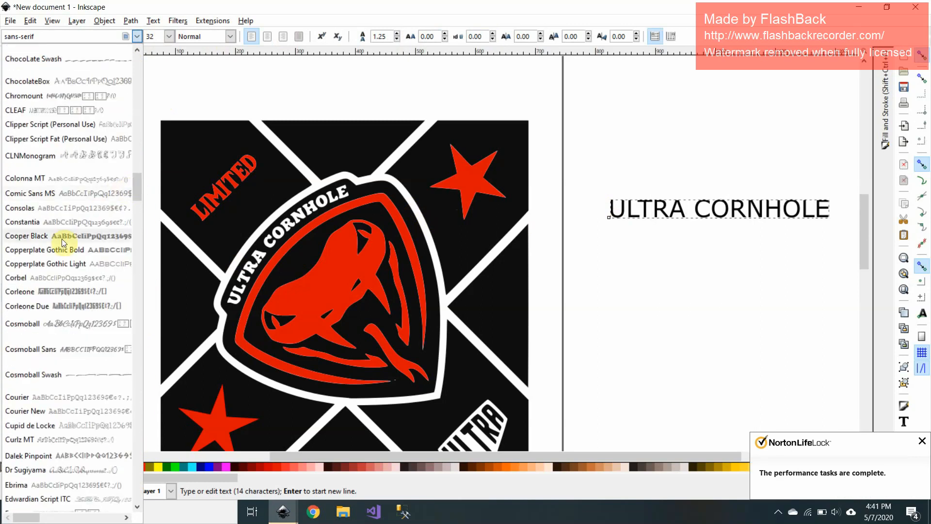
{"action": "left_click", "coordinate": [39, 236]}
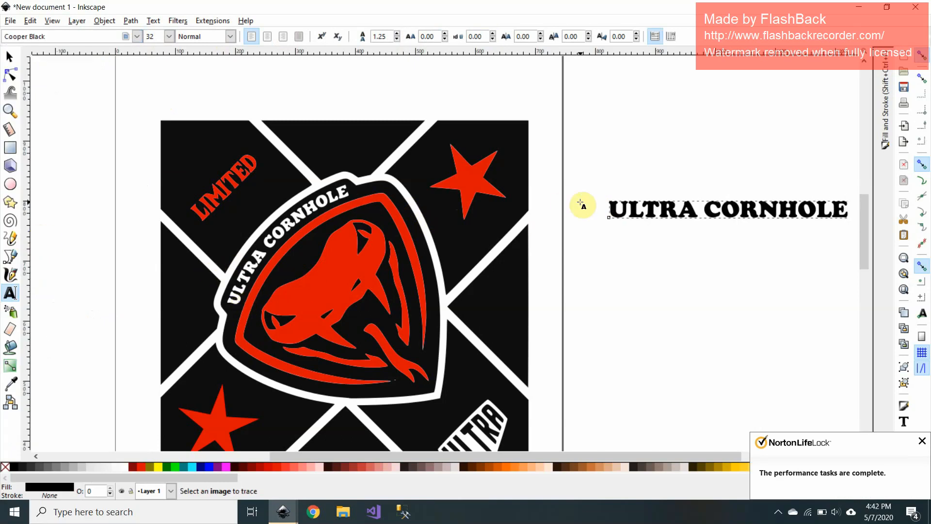
Convert the Cooper Black ULTRA CORNHOLE text to paths and combine its letters into a single path
{"action": "left_click", "coordinate": [9, 56]}
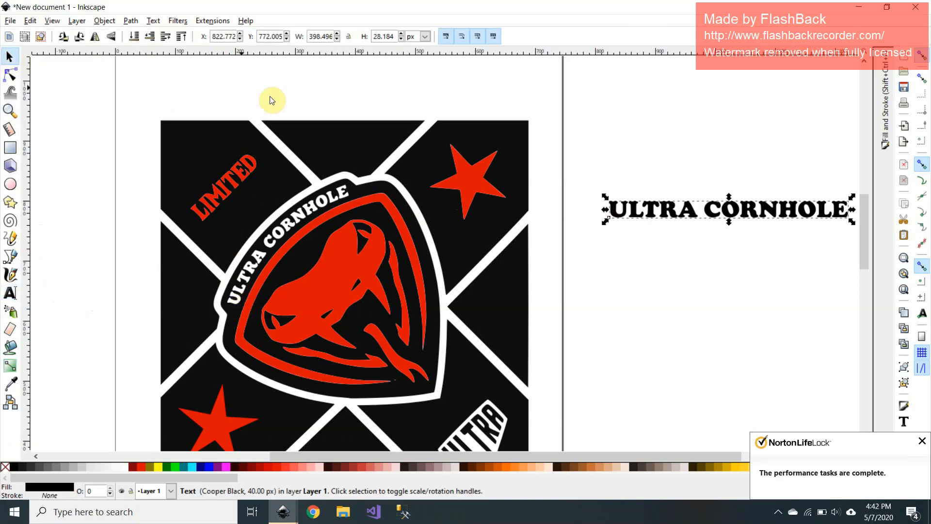
{"action": "left_click_drag", "start_coordinate": [629, 209], "coordinate": [592, 236]}
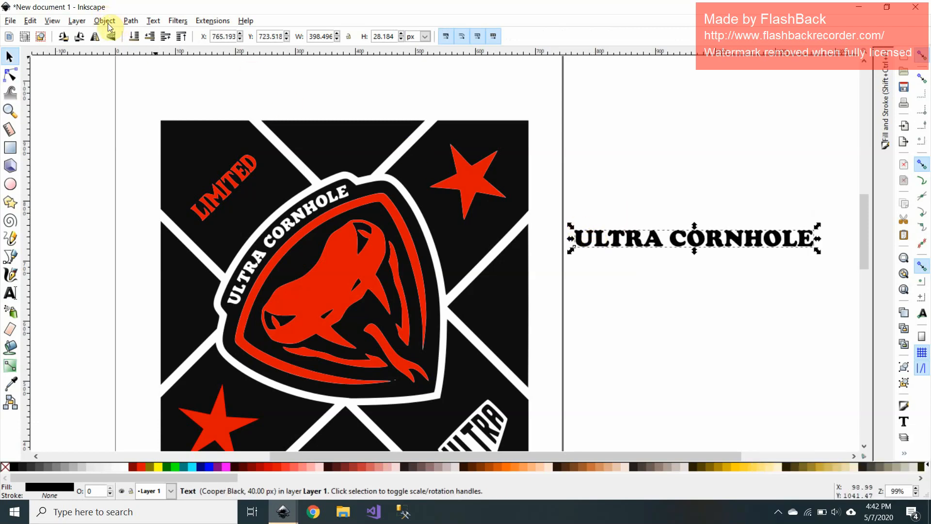
{"action": "left_click", "coordinate": [131, 20]}
{"action": "left_click", "coordinate": [146, 38]}
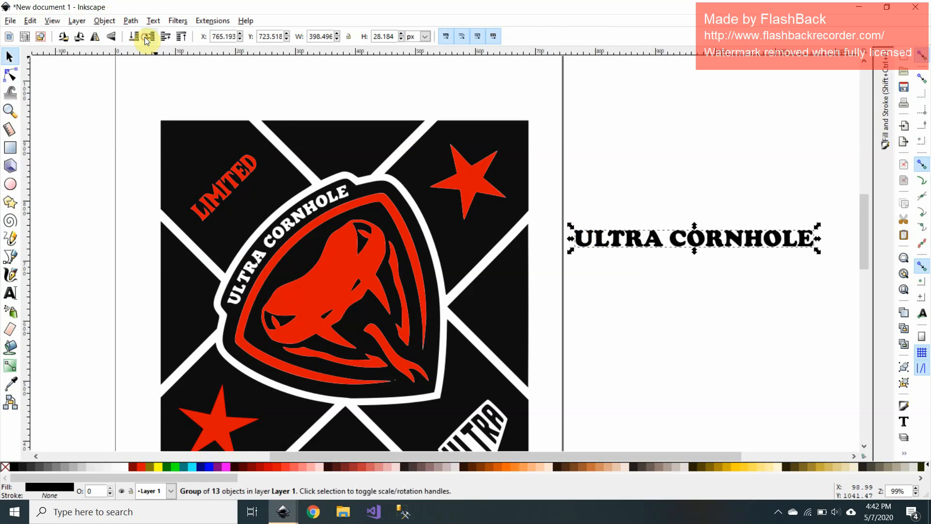
{"action": "left_click", "coordinate": [563, 213]}
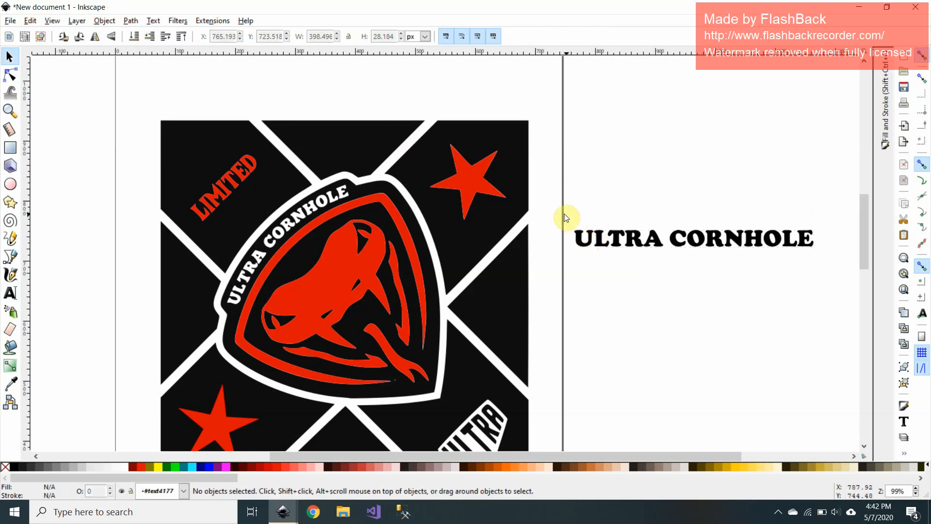
{"action": "left_click_drag", "start_coordinate": [580, 225], "coordinate": [835, 265]}
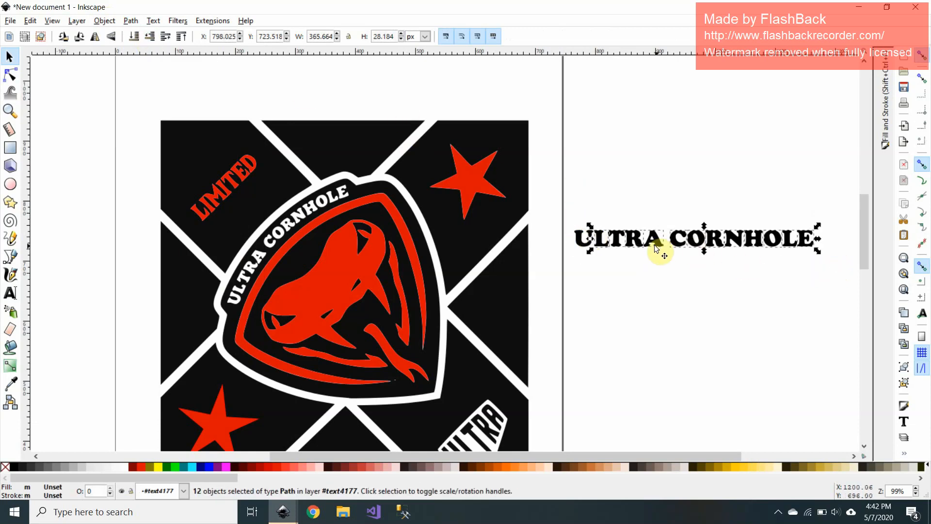
{"action": "key", "text": "ctrl+k"}
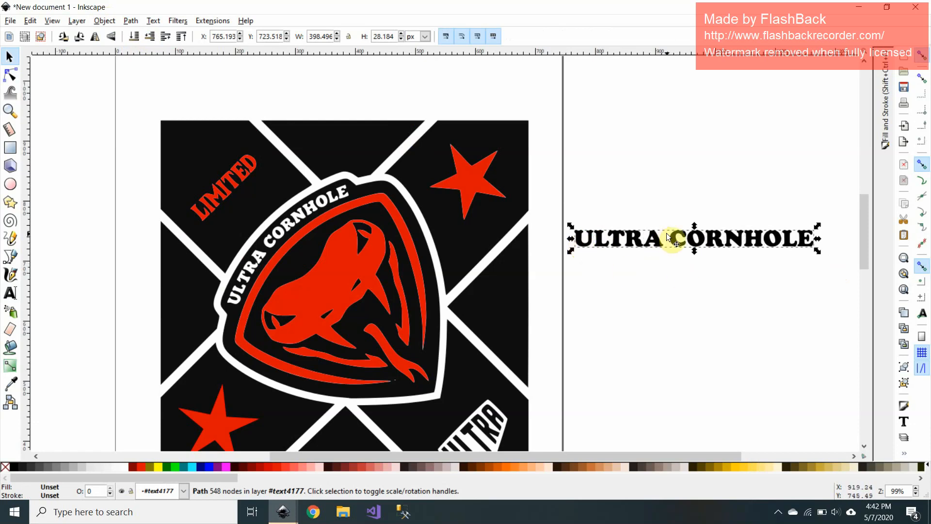
Fill the combined ULTRA CORNHOLE lettering with red and move it onto the upper part of the snake badge
{"action": "left_click_drag", "start_coordinate": [679, 243], "coordinate": [647, 261]}
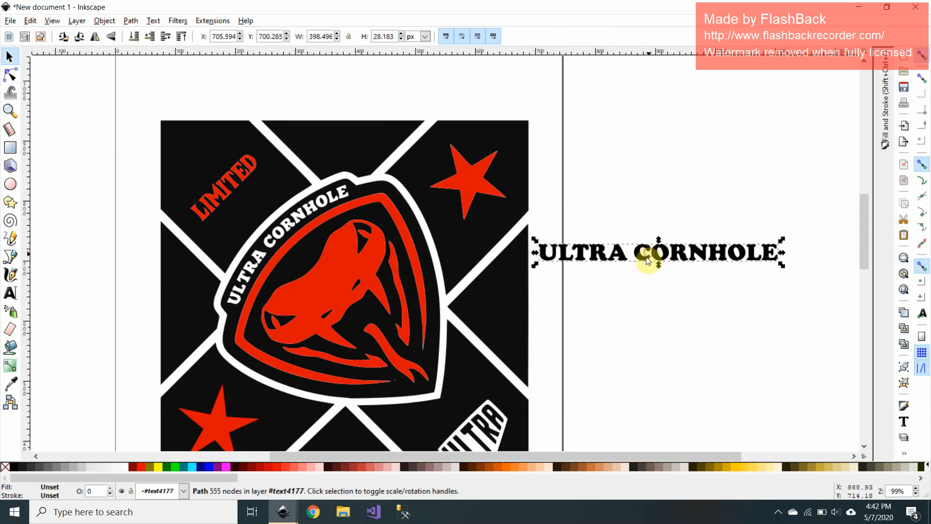
{"action": "left_click", "coordinate": [278, 467]}
{"action": "left_click_drag", "start_coordinate": [606, 259], "coordinate": [221, 263]}
{"action": "scroll", "coordinate": [219, 264], "scroll_direction": "up", "scroll_amount": 1}
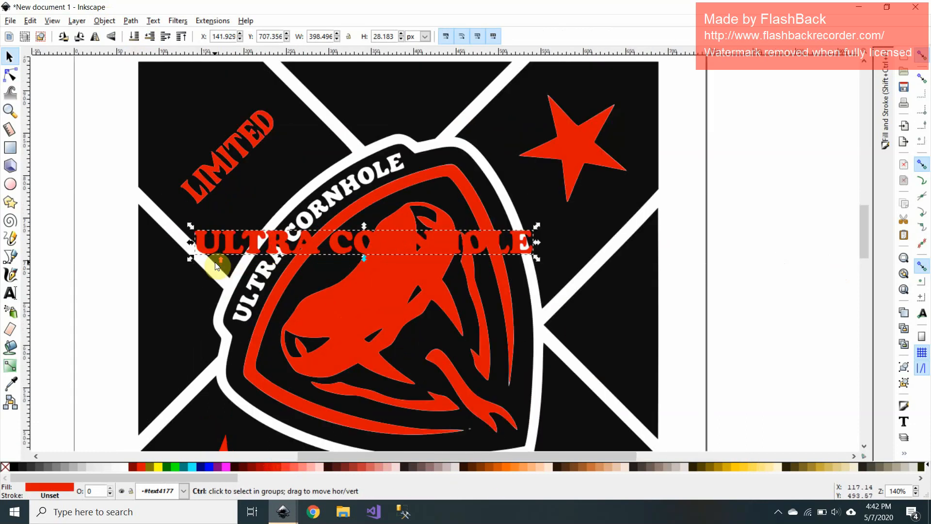
{"action": "scroll", "coordinate": [217, 265], "scroll_direction": "up", "scroll_amount": 1}
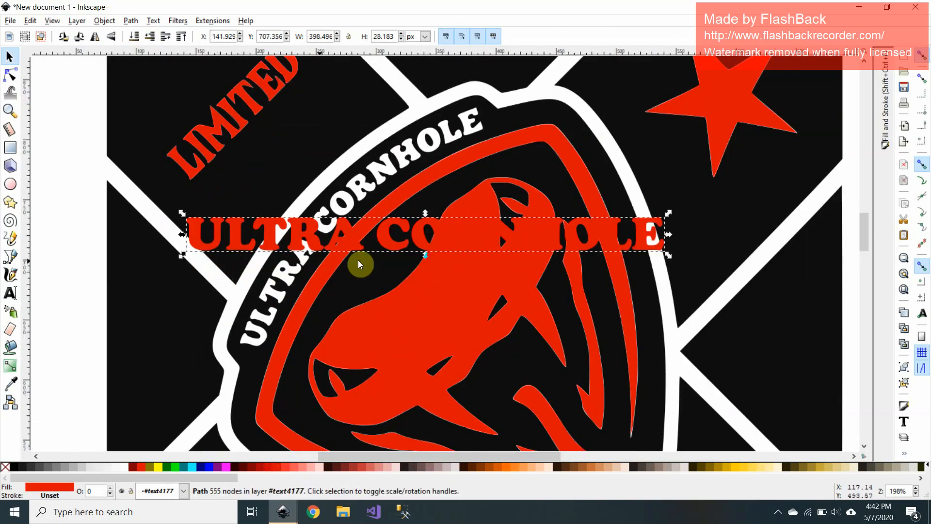
Rotate the red lettering to the slant of the white ULTRA CORNHOLE, scale it to about 226 by 210 px, and place it over the white letters
{"action": "left_click", "coordinate": [613, 236]}
{"action": "left_click_drag", "start_coordinate": [669, 214], "coordinate": [517, 137]}
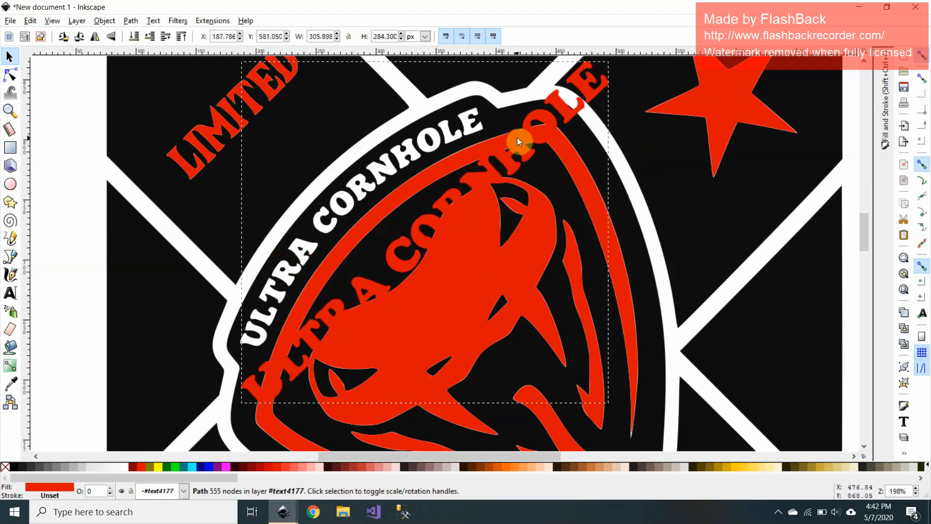
{"action": "left_click", "coordinate": [577, 105]}
{"action": "left_click_drag", "start_coordinate": [610, 58], "coordinate": [365, 142]}
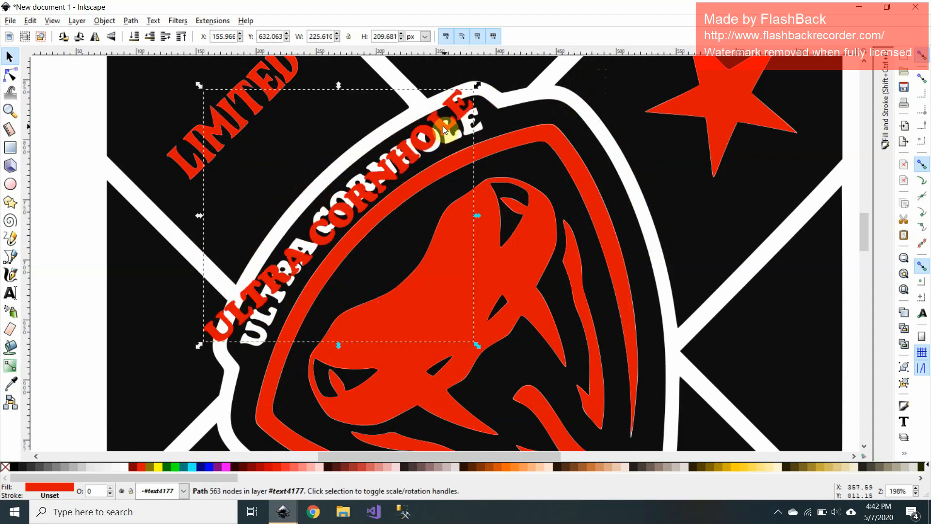
{"action": "mouse_move", "coordinate": [443, 126]}
{"action": "left_mouse_down"}
{"action": "mouse_move", "coordinate": [464, 124]}
{"action": "mouse_move", "coordinate": [445, 118]}
{"action": "left_mouse_up"}
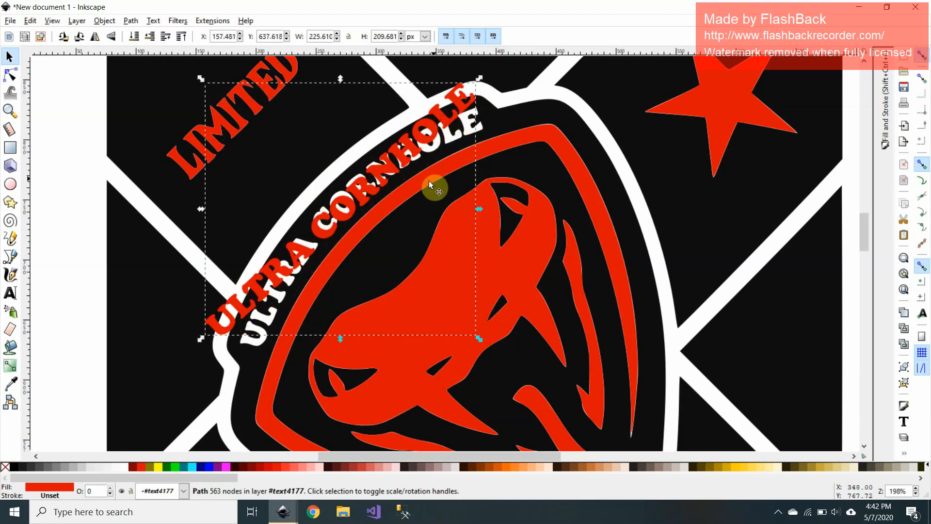
Add a Bend path effect to the red lettering and curve its bend path upward to follow the badge's arc
{"action": "left_click", "coordinate": [131, 21]}
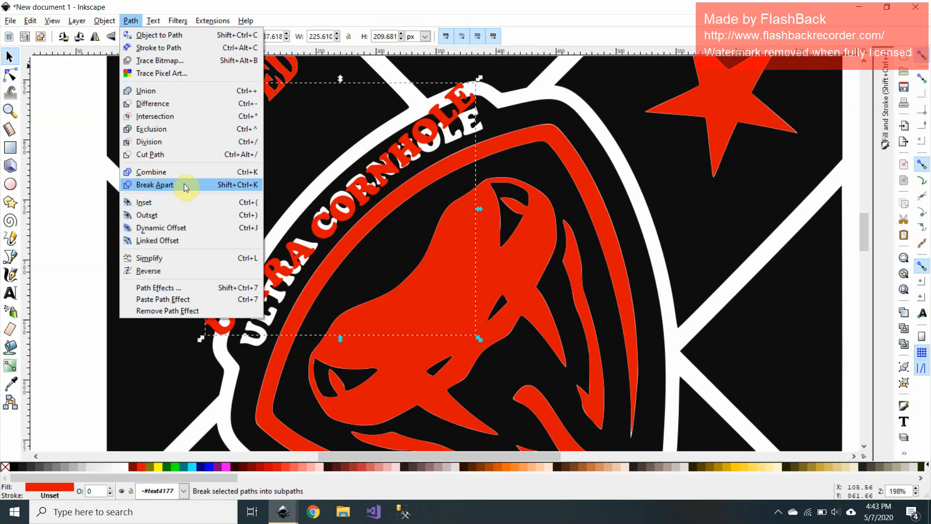
{"action": "left_click", "coordinate": [168, 287]}
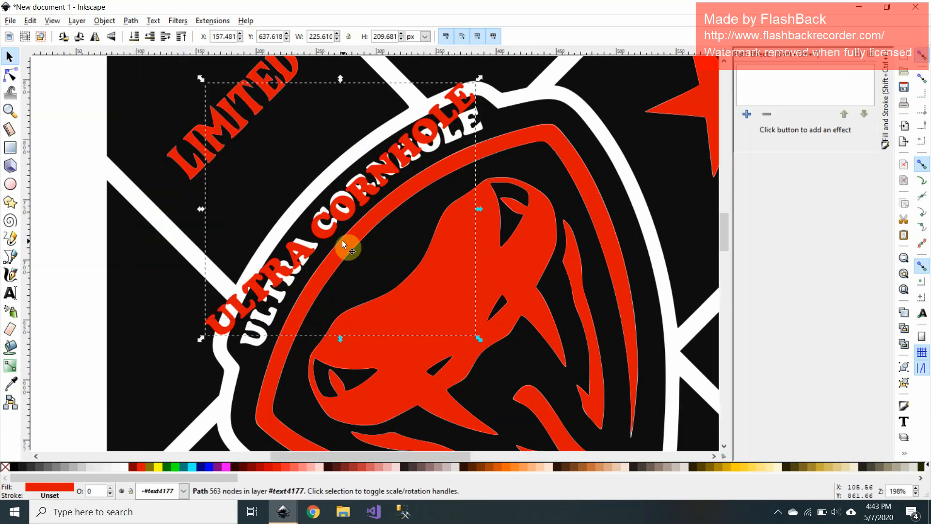
{"action": "left_click", "coordinate": [747, 115]}
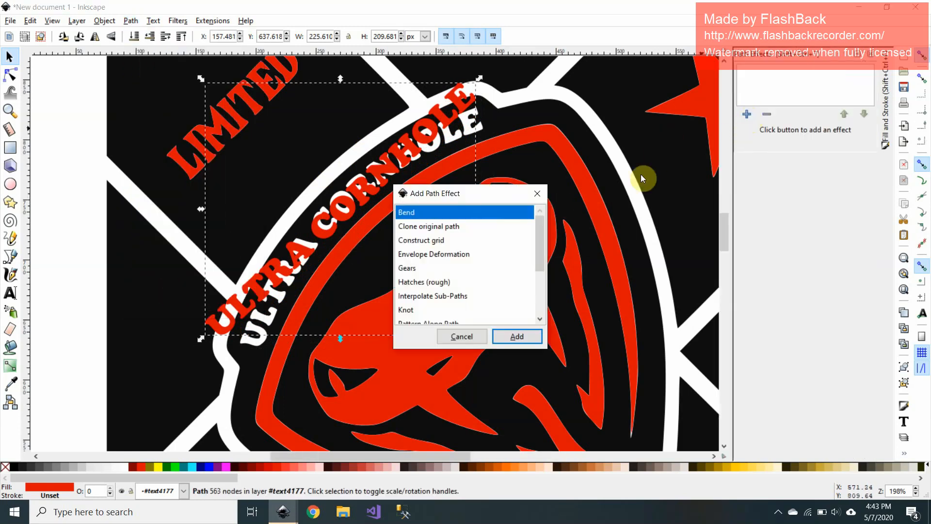
{"action": "left_click", "coordinate": [509, 336]}
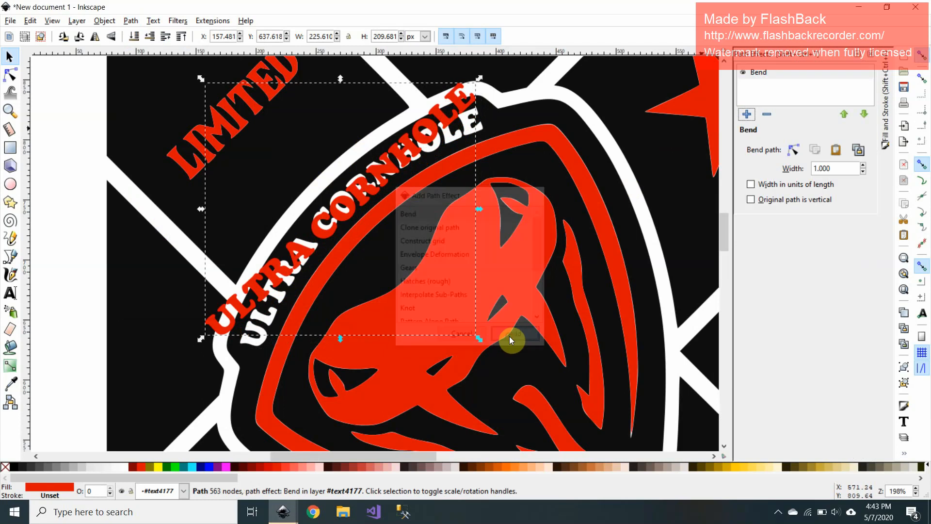
{"action": "left_click", "coordinate": [793, 151]}
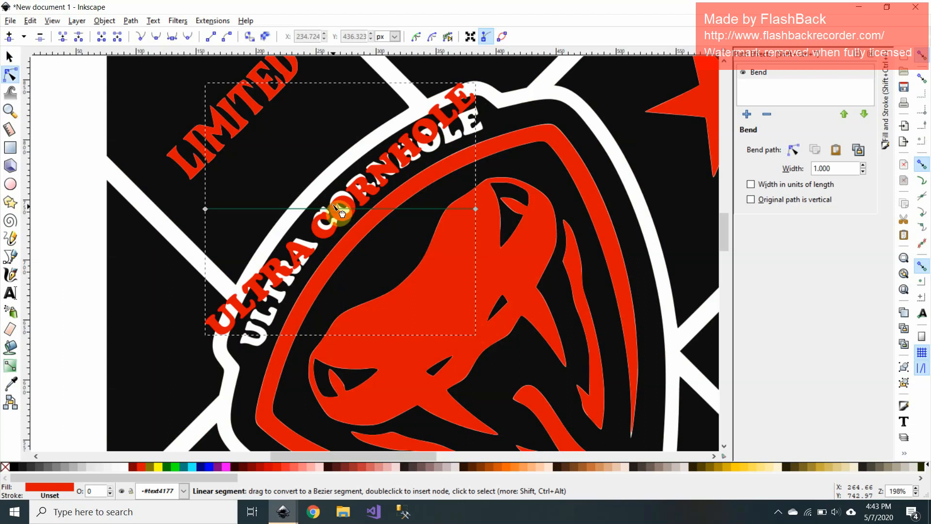
{"action": "left_click_drag", "start_coordinate": [338, 206], "coordinate": [319, 197]}
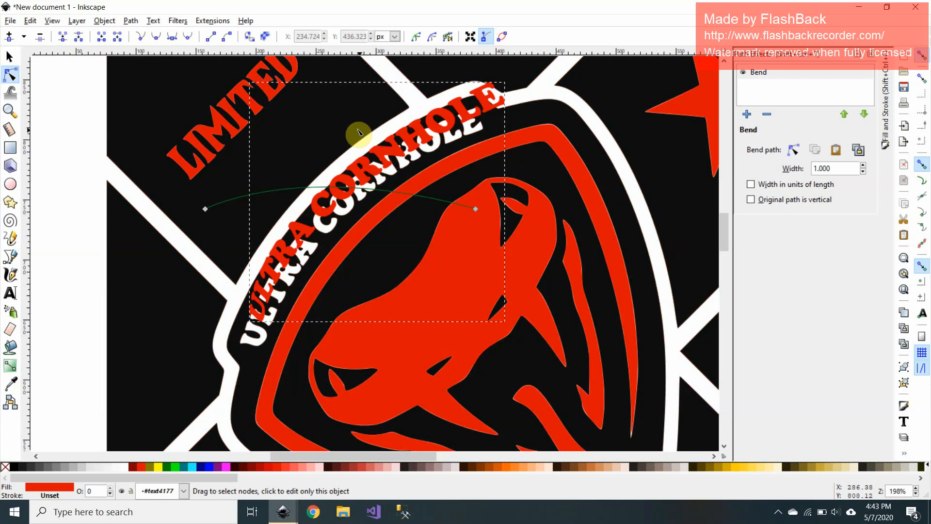
Move the bent red ULTRA CORNHOLE lettering away from the white lettering and delete it
{"action": "left_click", "coordinate": [8, 57]}
{"action": "left_click", "coordinate": [354, 172]}
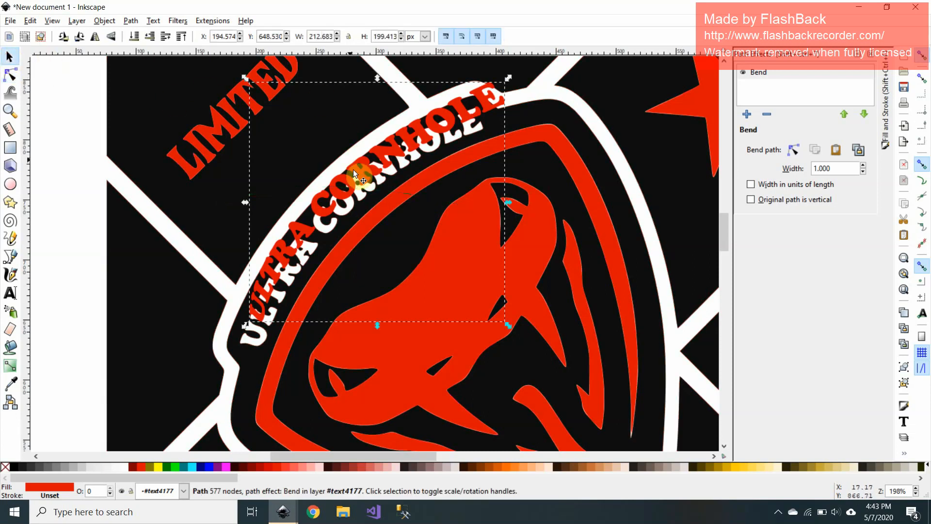
{"action": "left_click_drag", "start_coordinate": [378, 163], "coordinate": [277, 155]}
{"action": "left_click", "coordinate": [377, 188]}
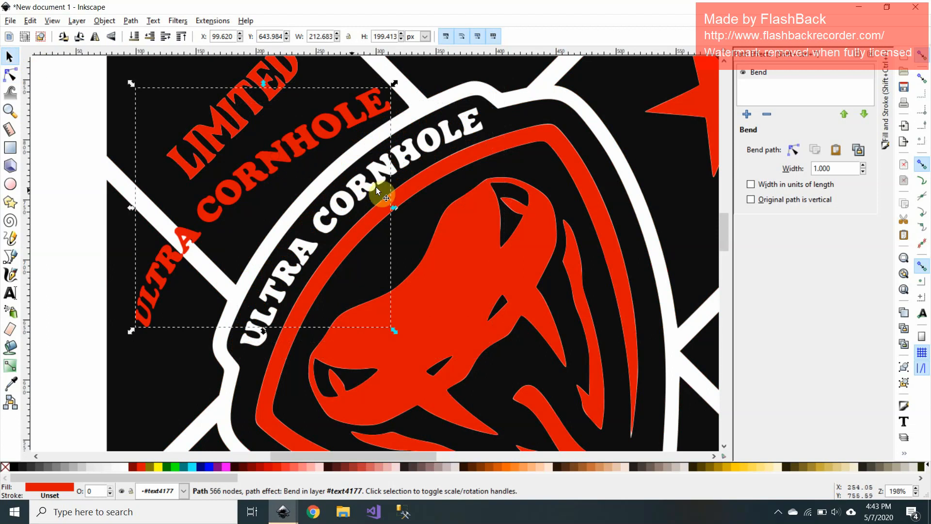
{"action": "key", "text": "Delete"}
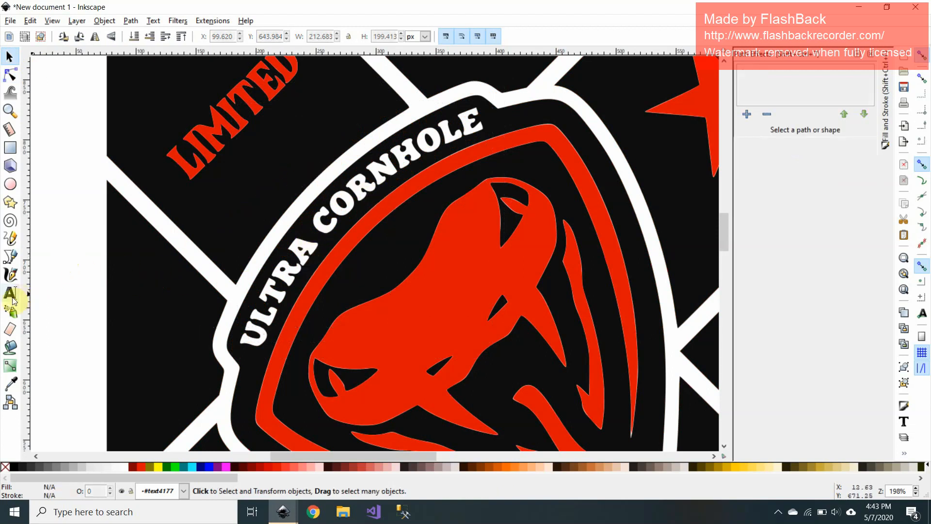
Fill the white letters of the word ULTRA along the badge's upper arc with red using the Paint Bucket
{"action": "left_click", "coordinate": [11, 351]}
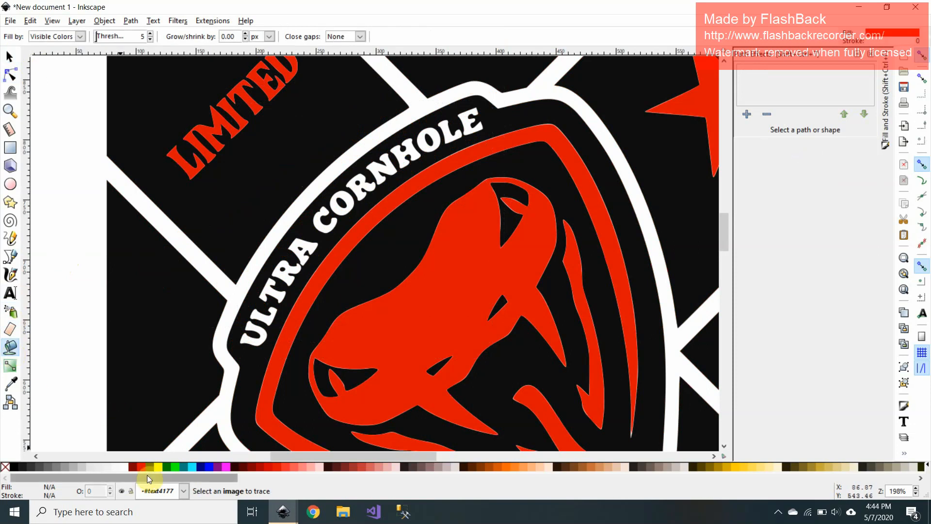
{"action": "scroll", "coordinate": [307, 332], "scroll_direction": "up", "scroll_amount": 2}
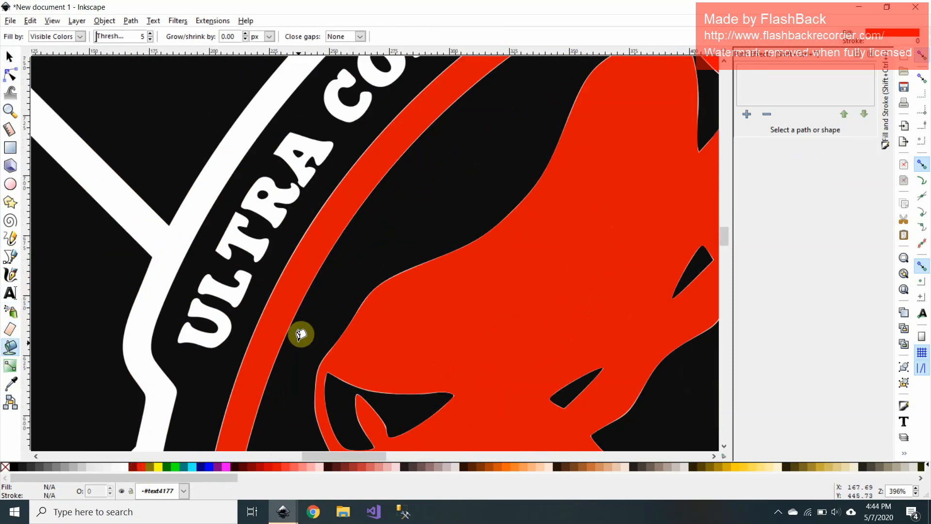
{"action": "left_click", "coordinate": [224, 324]}
{"action": "left_click", "coordinate": [239, 289]}
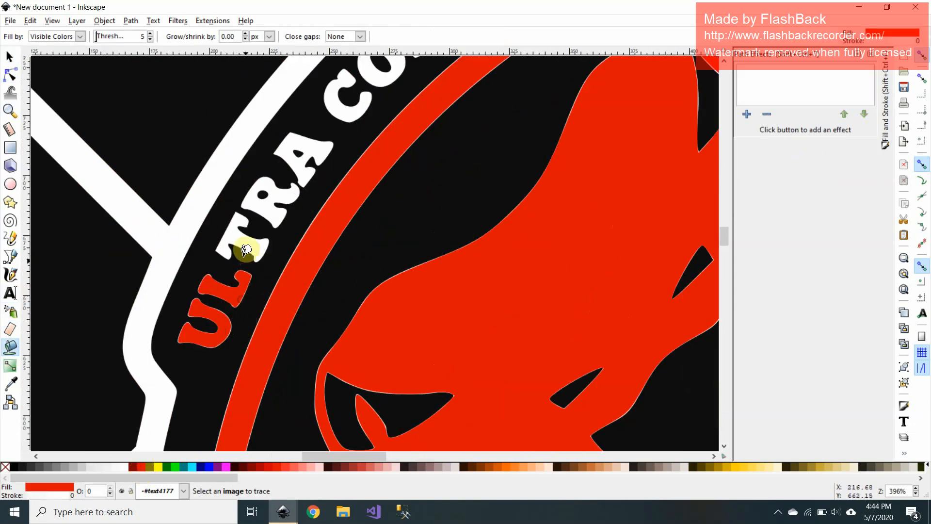
{"action": "left_click", "coordinate": [245, 247]}
{"action": "left_click", "coordinate": [278, 196]}
{"action": "left_click", "coordinate": [298, 162]}
Fill the white letters of the word CORNHOLE along the badge's upper arc with red using the Paint Bucket
{"action": "scroll", "coordinate": [377, 155], "scroll_direction": "up", "scroll_amount": 5}
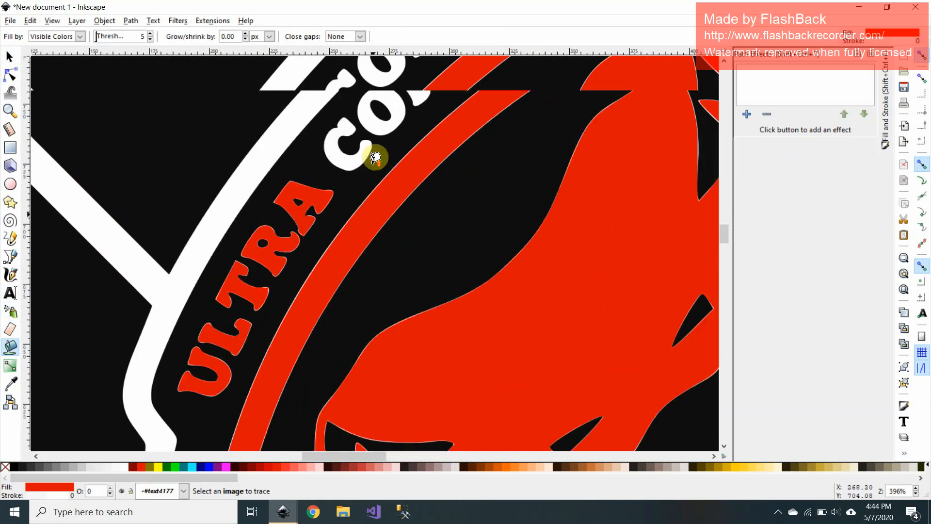
{"action": "left_click", "coordinate": [350, 223]}
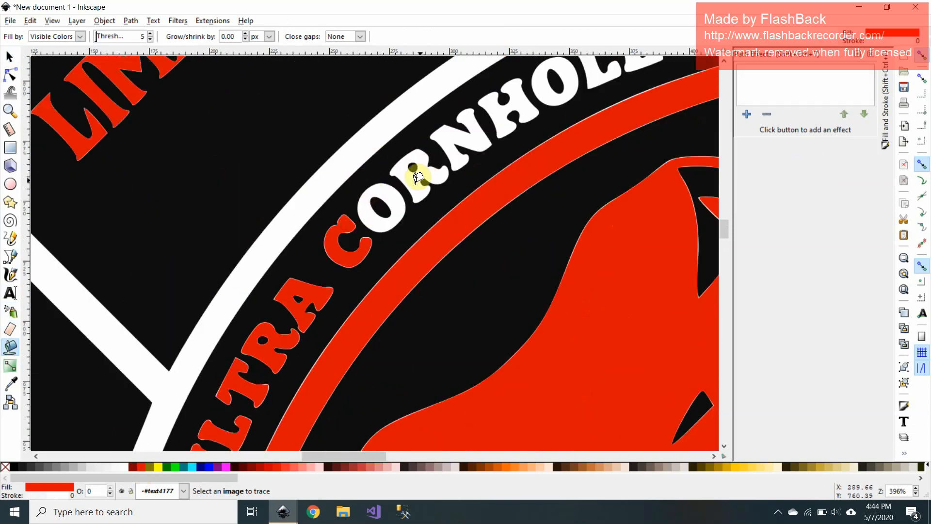
{"action": "left_click", "coordinate": [397, 204]}
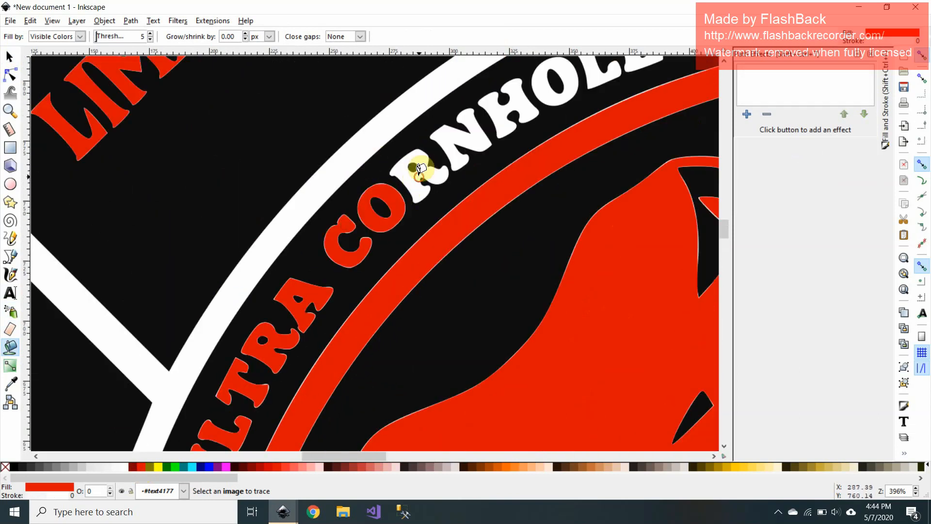
{"action": "left_click", "coordinate": [473, 133]}
{"action": "left_click", "coordinate": [505, 114]}
{"action": "left_click", "coordinate": [556, 89]}
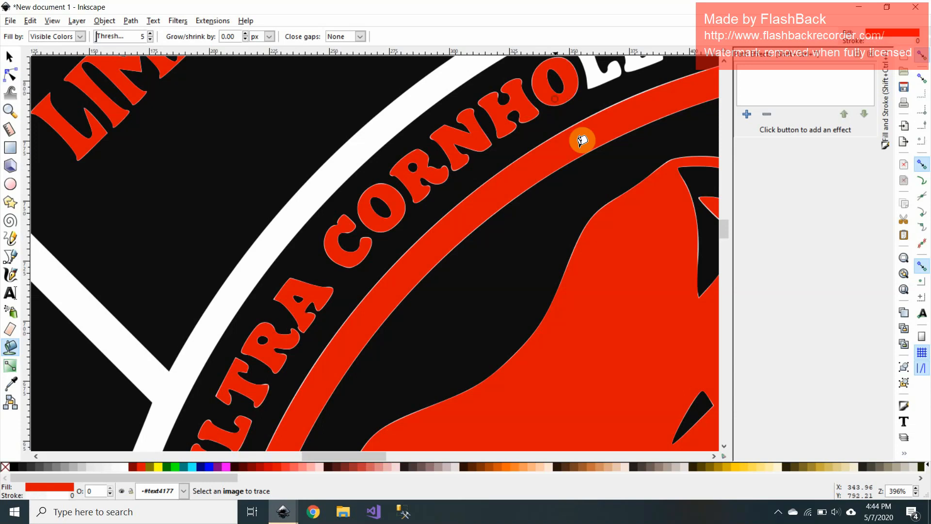
{"action": "scroll", "coordinate": [584, 141], "scroll_direction": "up", "scroll_amount": 5}
{"action": "left_click", "coordinate": [608, 167]}
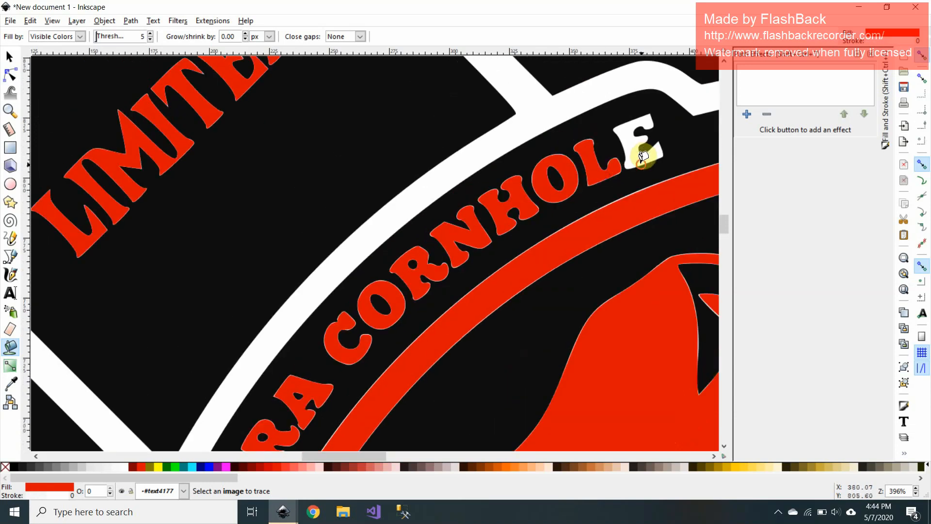
{"action": "left_click", "coordinate": [645, 145]}
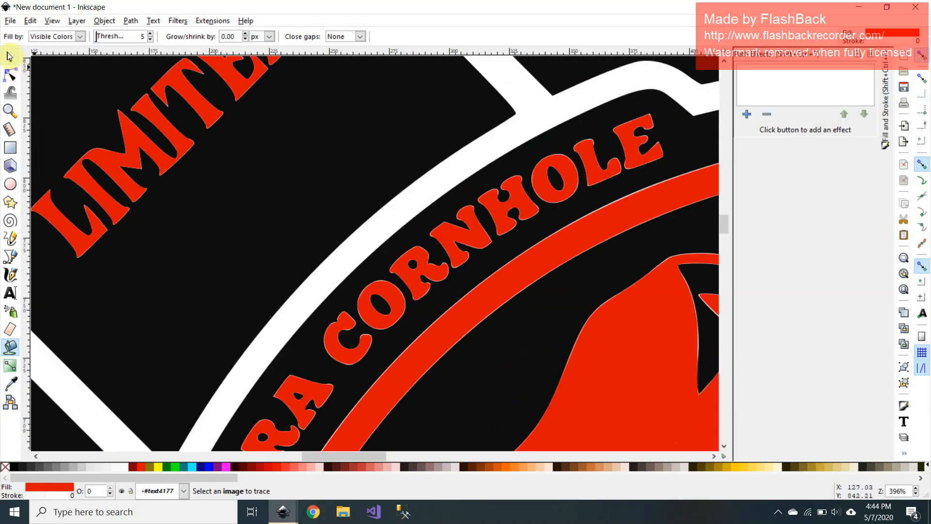
{"action": "scroll", "coordinate": [191, 146], "scroll_direction": "down", "scroll_amount": 3}
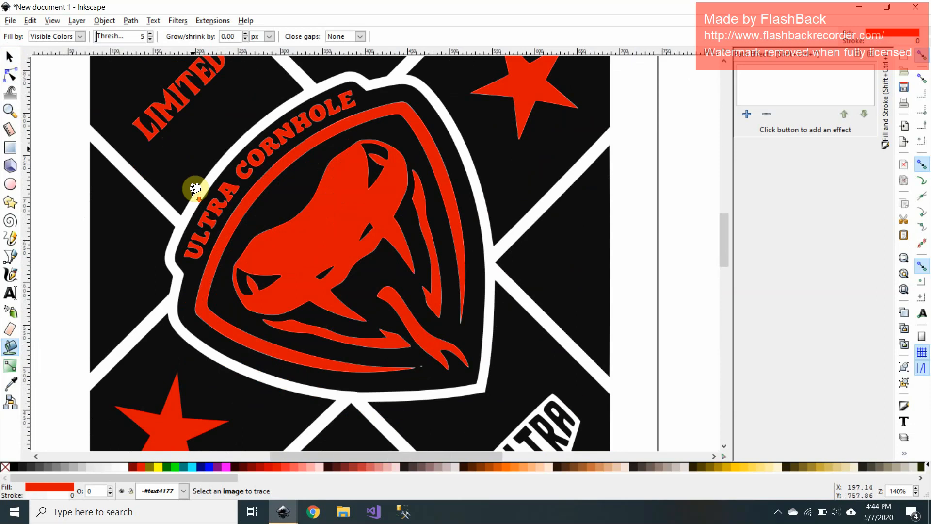
Fill the white ULTRA shield in the artwork's lower corner and its letters' enclosed counters with red using the Paint Bucket
{"action": "scroll", "coordinate": [194, 189], "scroll_direction": "down", "scroll_amount": 1}
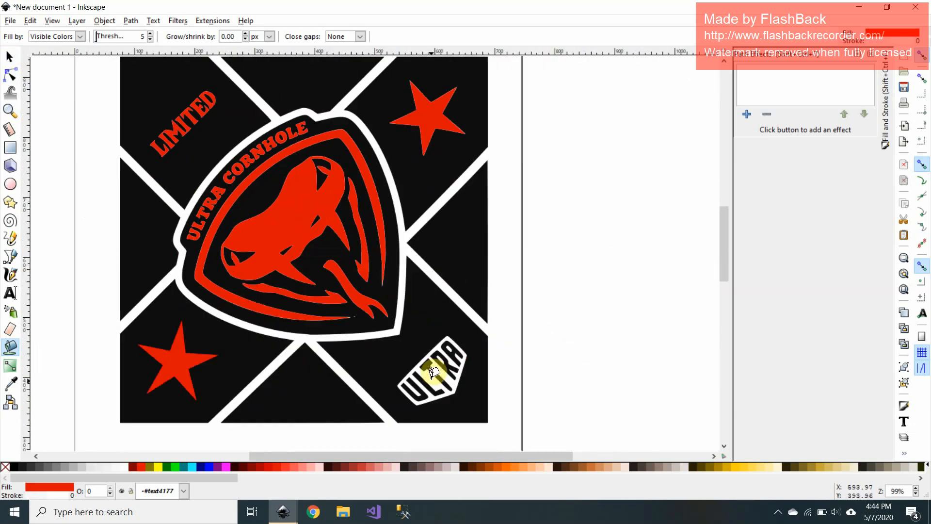
{"action": "scroll", "coordinate": [433, 372], "scroll_direction": "up", "scroll_amount": 3}
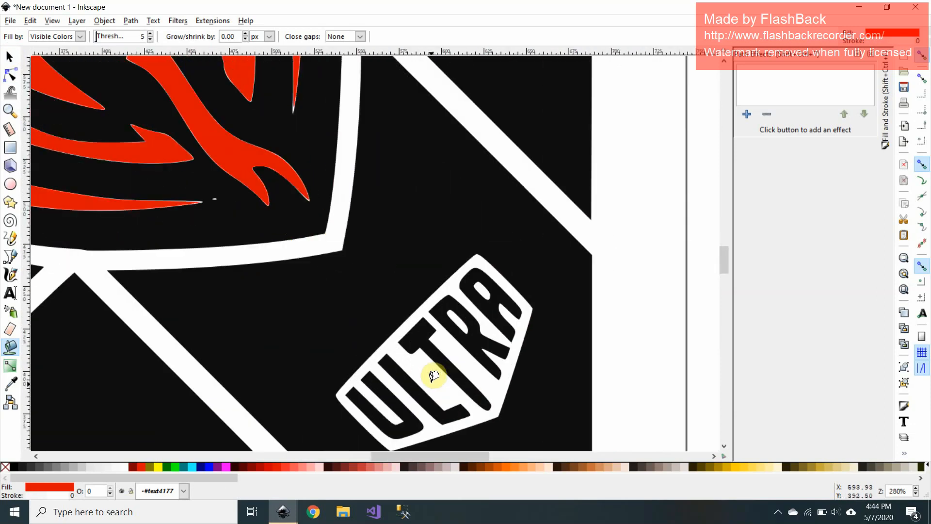
{"action": "left_click", "coordinate": [433, 375]}
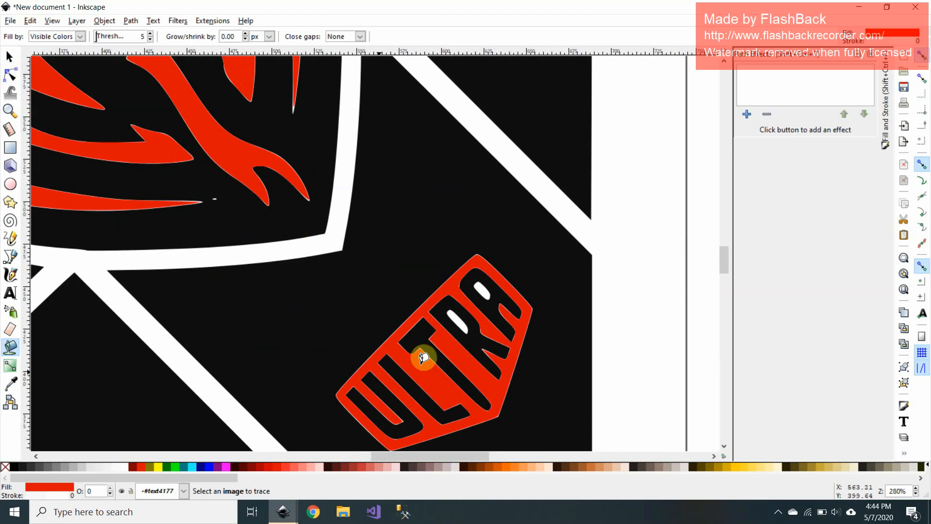
{"action": "left_click", "coordinate": [460, 313]}
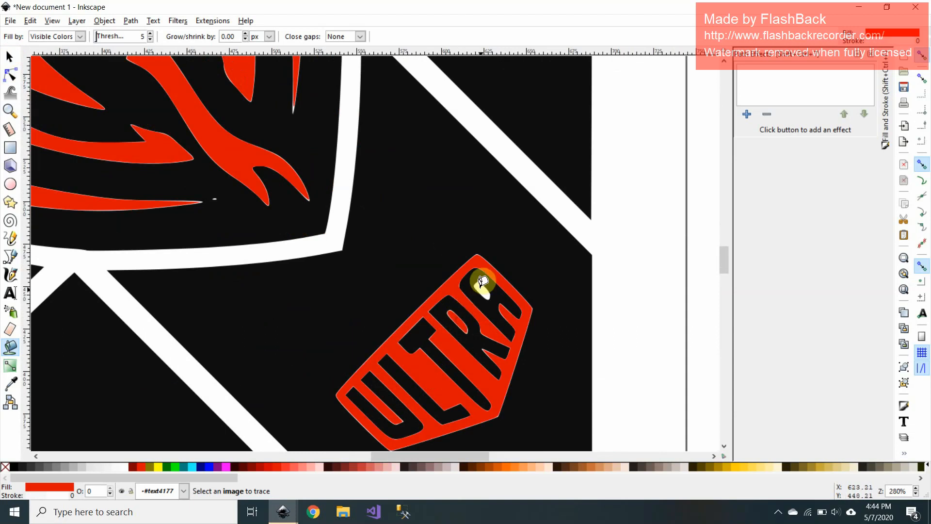
{"action": "scroll", "coordinate": [396, 291], "scroll_direction": "down", "scroll_amount": 3}
{"action": "scroll", "coordinate": [396, 291], "scroll_direction": "down", "scroll_amount": 1}
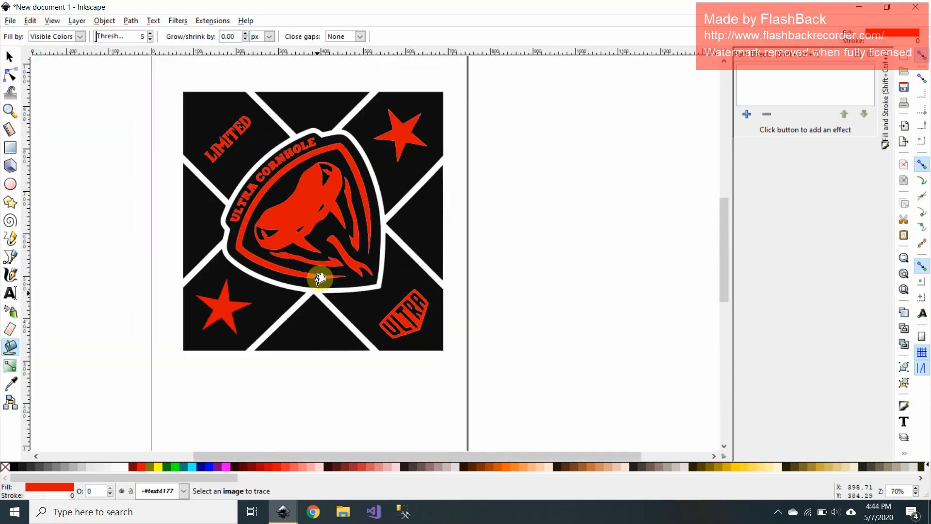
Try to fill the white badge outline and diagonal stripes with red using the Paint Bucket
{"action": "left_click", "coordinate": [223, 238]}
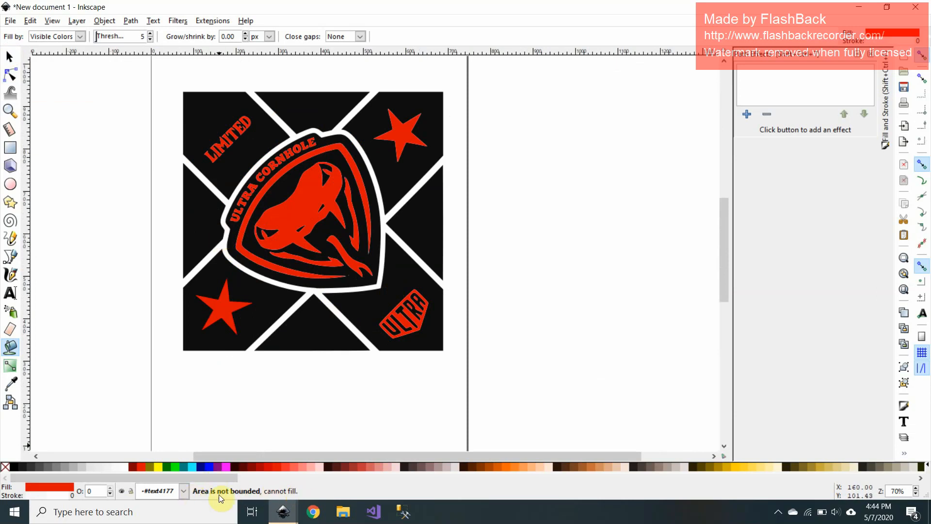
{"action": "left_click", "coordinate": [313, 286]}
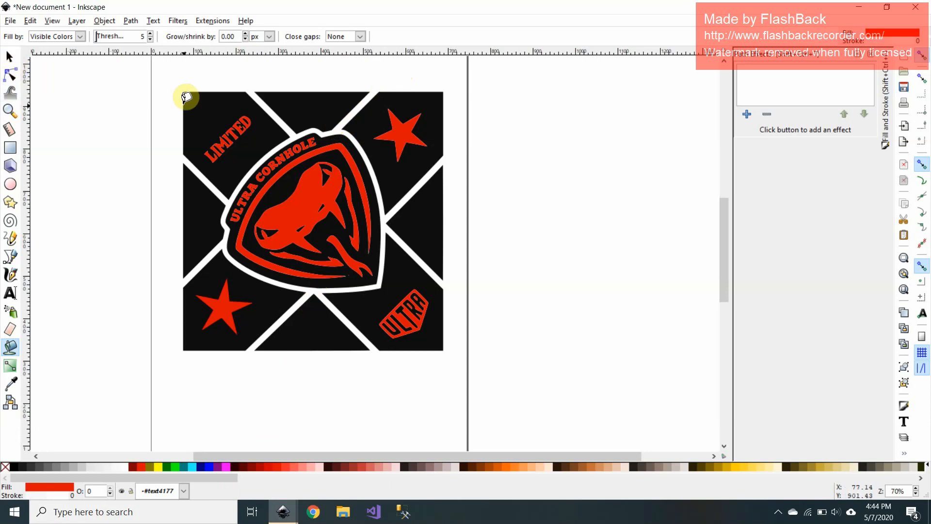
{"action": "scroll", "coordinate": [276, 190], "scroll_direction": "up", "scroll_amount": 1}
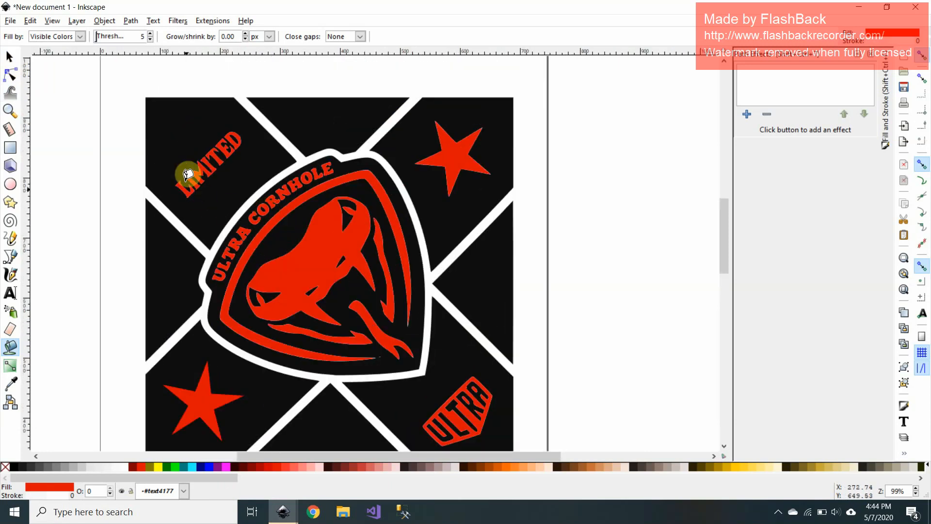
Draw a thin horizontal rectangle about 737 px wide and 10 px high above the artwork and fill it with gold
{"action": "left_click", "coordinate": [10, 57]}
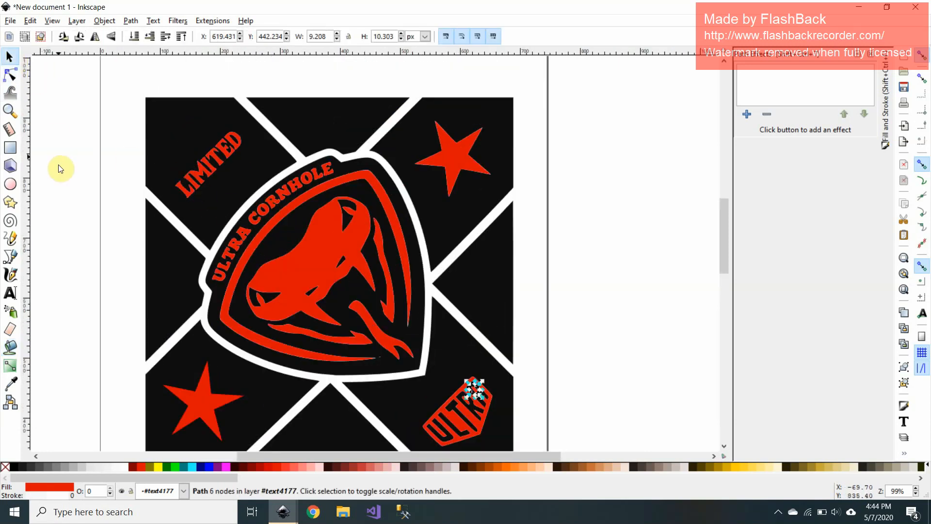
{"action": "left_click", "coordinate": [10, 147]}
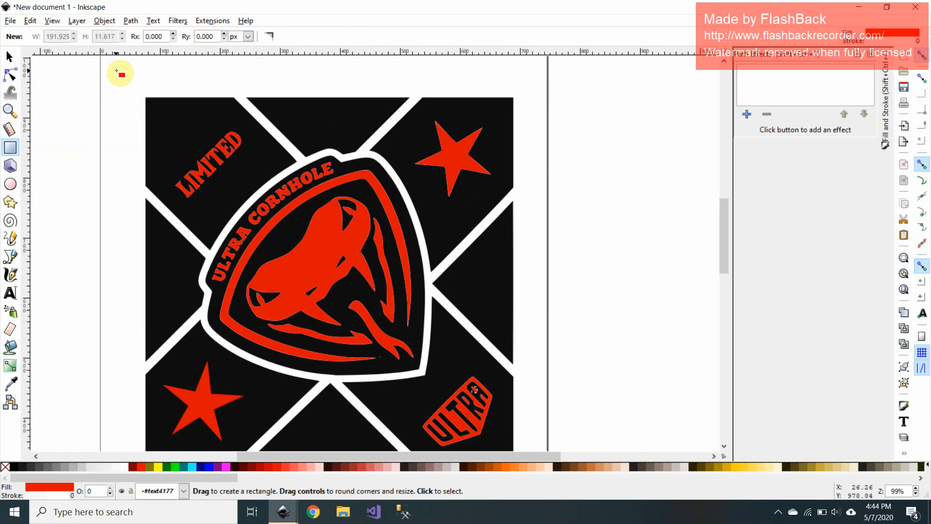
{"action": "left_click_drag", "start_coordinate": [117, 71], "coordinate": [561, 76]}
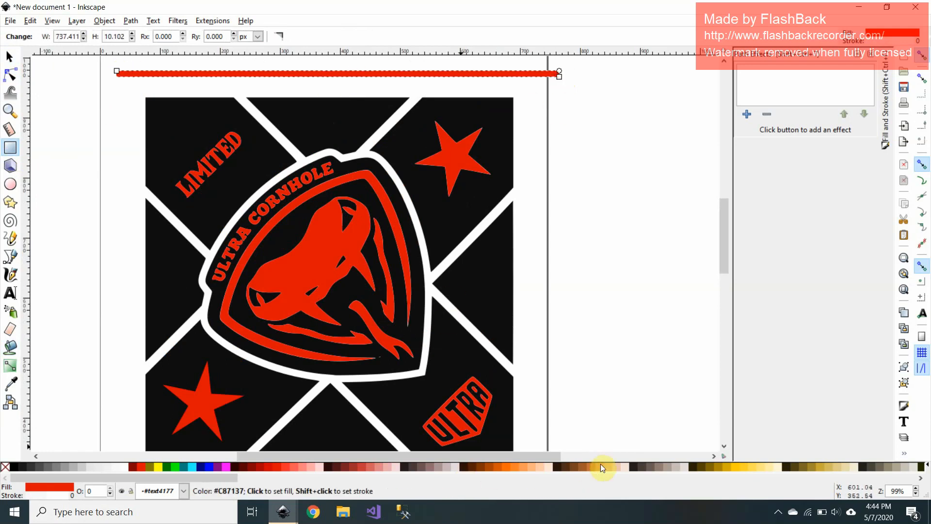
{"action": "left_click", "coordinate": [730, 466]}
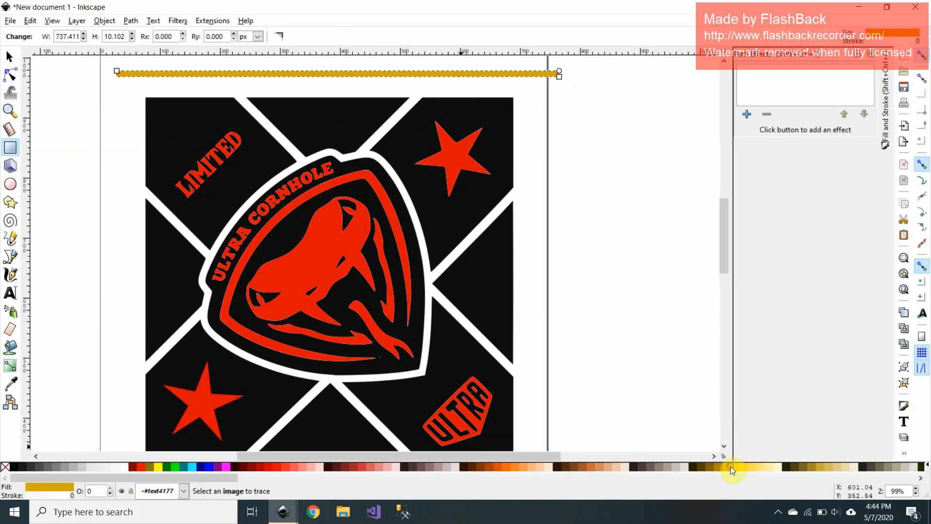
Move the gold bar flush against the artwork's upper edge, closing off the white stripe ends
{"action": "left_click", "coordinate": [9, 56]}
{"action": "scroll", "coordinate": [260, 134], "scroll_direction": "up", "scroll_amount": 1}
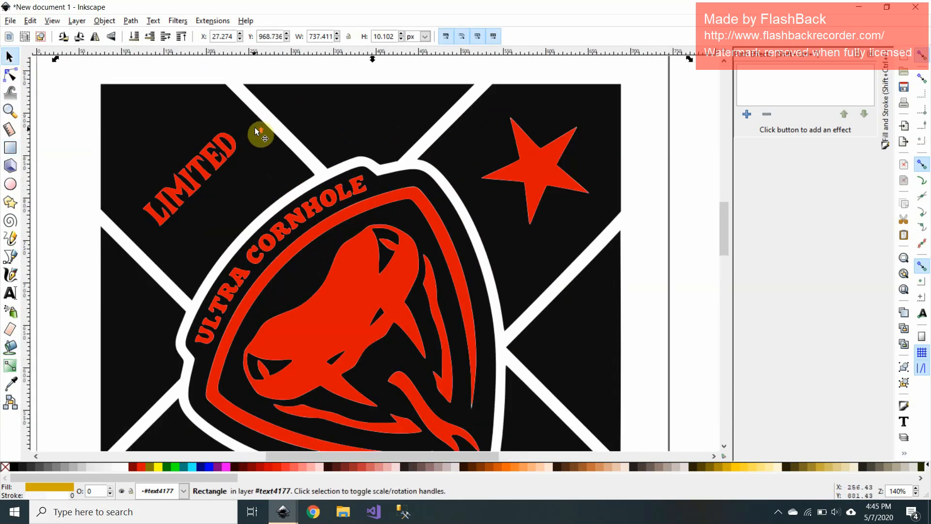
{"action": "scroll", "coordinate": [254, 128], "scroll_direction": "up", "scroll_amount": 3}
{"action": "left_click_drag", "start_coordinate": [308, 102], "coordinate": [287, 128]}
{"action": "scroll", "coordinate": [287, 146], "scroll_direction": "up", "scroll_amount": 2}
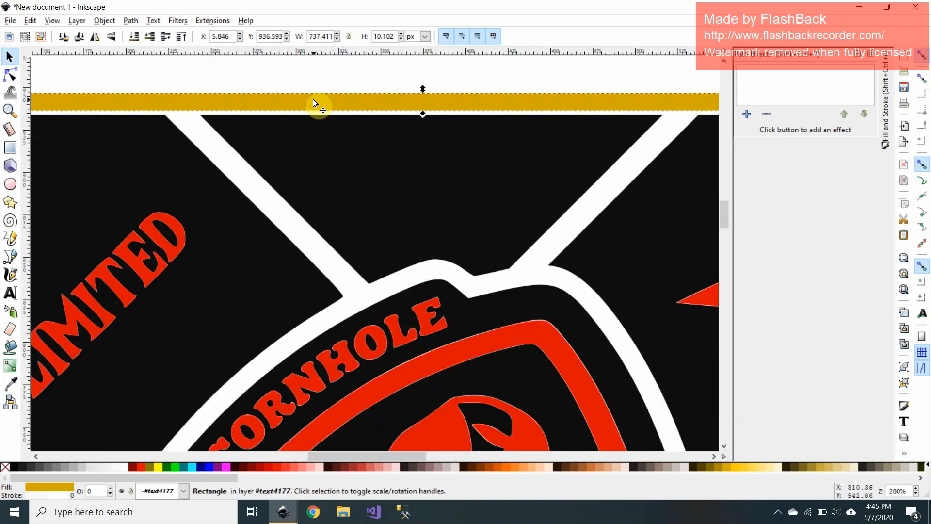
{"action": "left_click_drag", "start_coordinate": [313, 99], "coordinate": [313, 106]}
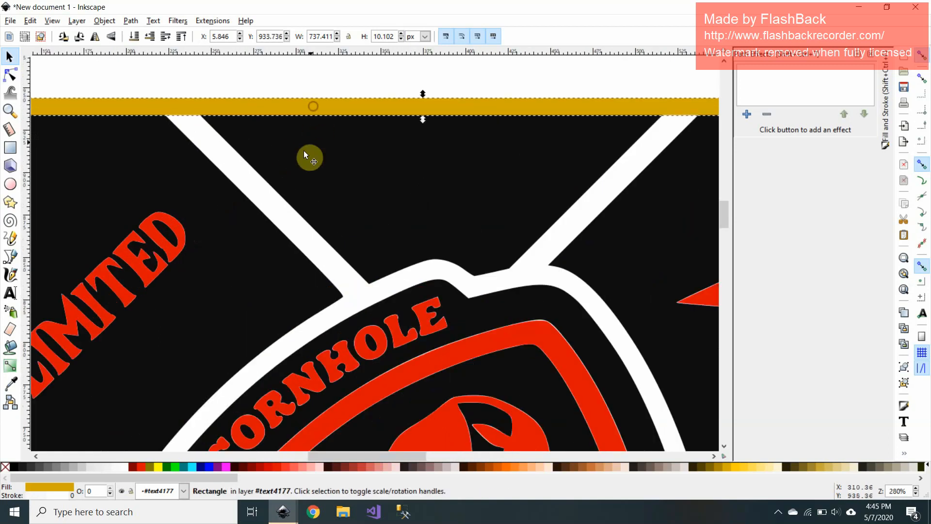
Duplicate the gold bar and place the copy flush along the artwork's lower edge
{"action": "scroll", "coordinate": [299, 173], "scroll_direction": "down", "scroll_amount": 3}
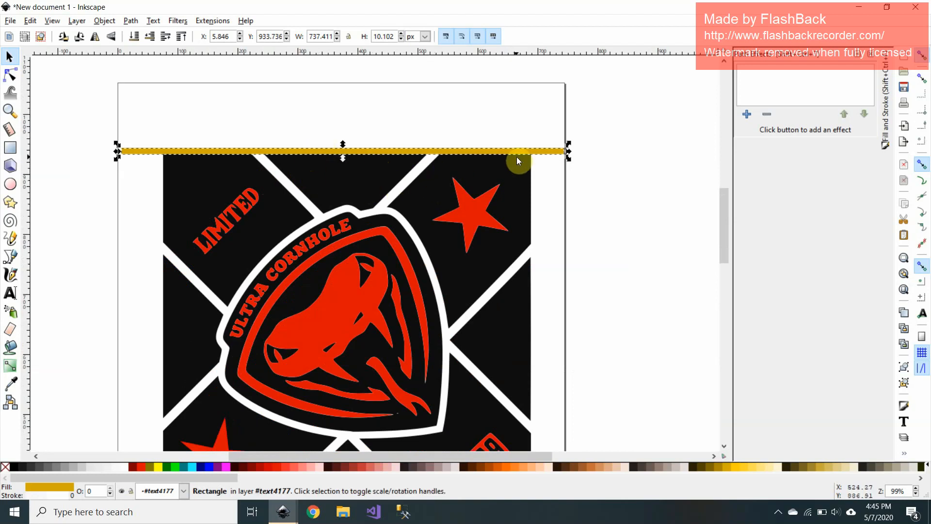
{"action": "key", "text": "ctrl+d"}
{"action": "left_click_drag", "start_coordinate": [544, 152], "coordinate": [555, 389]}
{"action": "scroll", "coordinate": [555, 390], "scroll_direction": "down", "scroll_amount": 4}
{"action": "left_click_drag", "start_coordinate": [553, 192], "coordinate": [548, 325]}
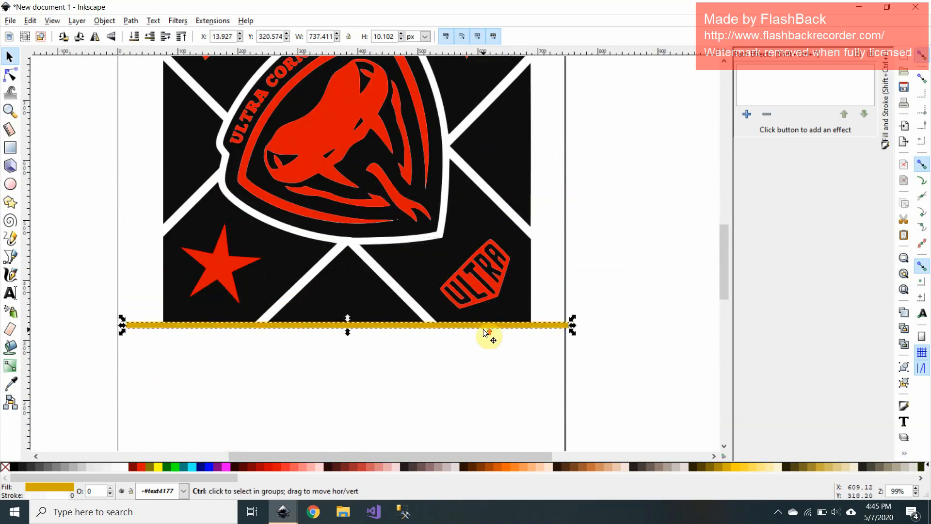
{"action": "scroll", "coordinate": [482, 329], "scroll_direction": "up", "scroll_amount": 4}
{"action": "mouse_move", "coordinate": [445, 315]}
{"action": "left_mouse_down"}
{"action": "mouse_move", "coordinate": [440, 354]}
{"action": "mouse_move", "coordinate": [441, 332]}
{"action": "left_mouse_up"}
{"action": "left_click", "coordinate": [441, 331]}
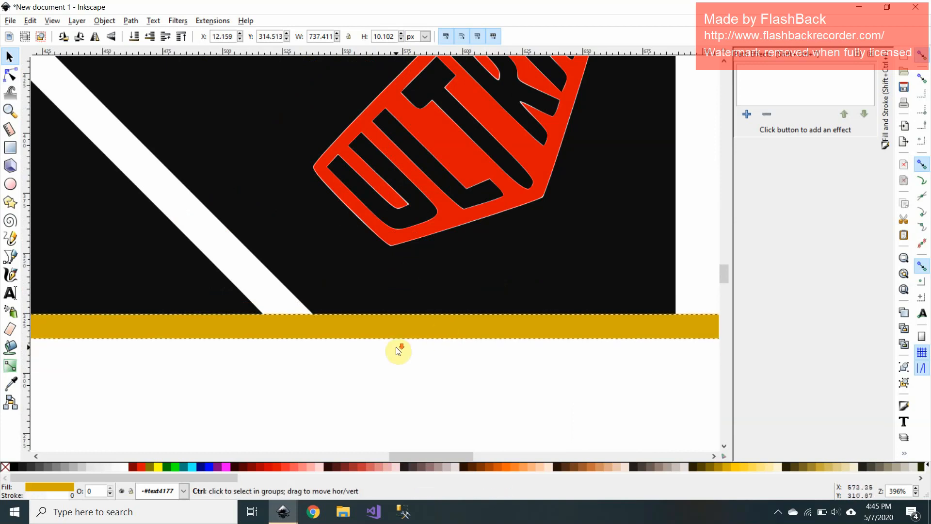
Duplicate the lower gold bar, move the copy below it, and rotate it 90° to stand vertically
{"action": "scroll", "coordinate": [396, 348], "scroll_direction": "down", "scroll_amount": 5}
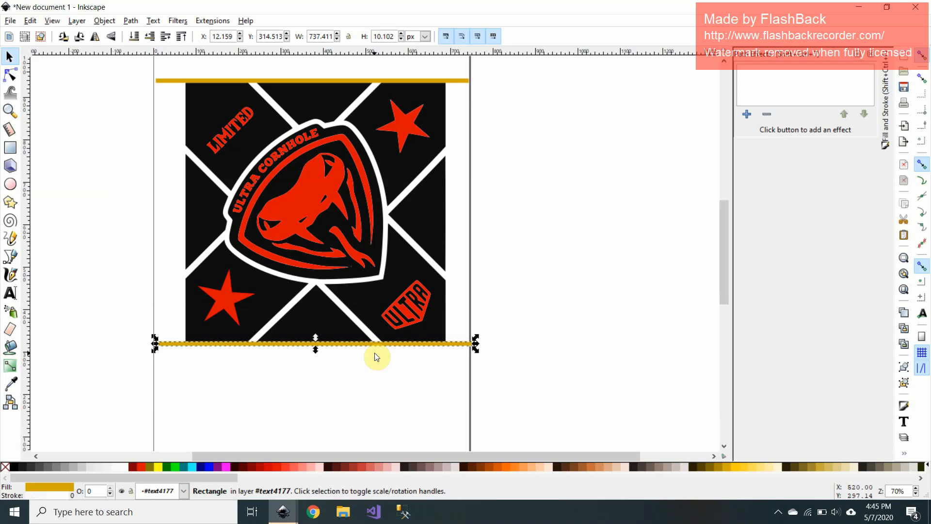
{"action": "left_click", "coordinate": [293, 344]}
{"action": "left_click_drag", "start_coordinate": [293, 343], "coordinate": [290, 361]}
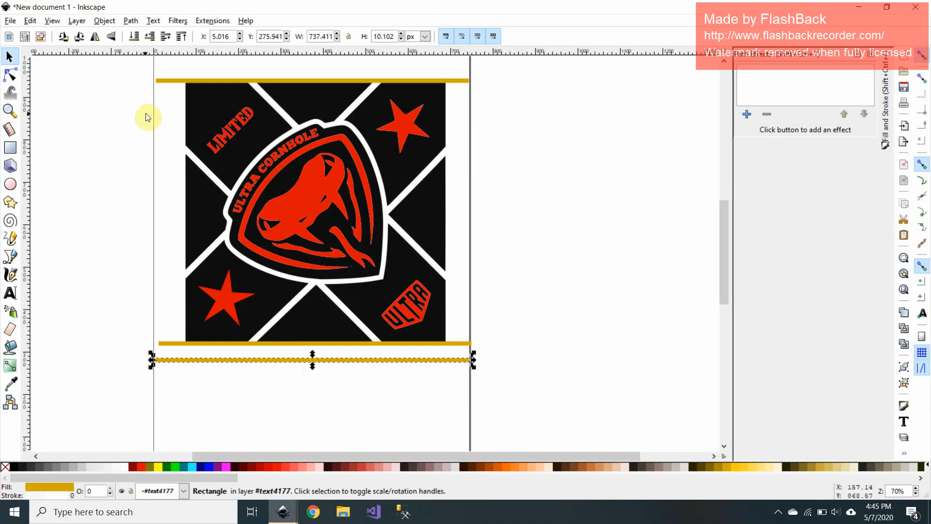
{"action": "left_click", "coordinate": [65, 39]}
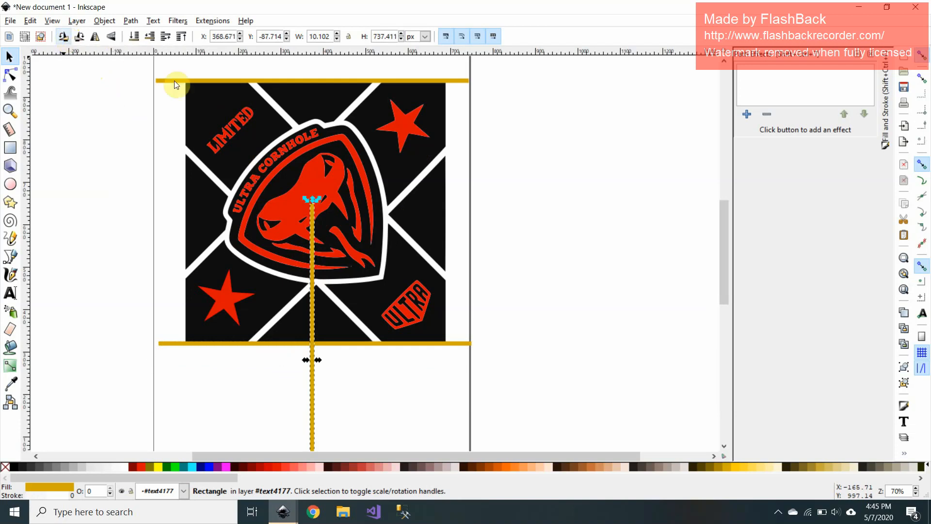
Move the vertical gold bar flush against the artwork's right edge
{"action": "left_click_drag", "start_coordinate": [312, 384], "coordinate": [452, 242]}
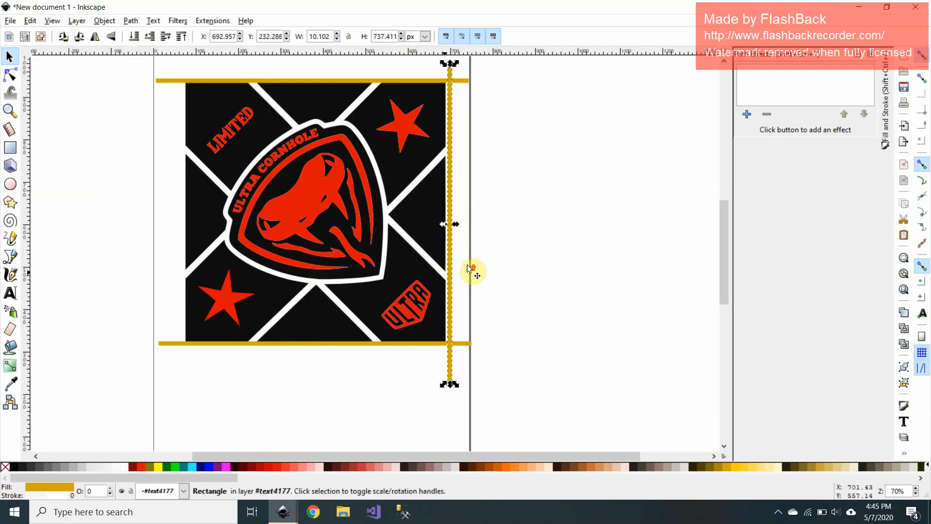
{"action": "scroll", "coordinate": [469, 260], "scroll_direction": "left", "scroll_amount": 5}
{"action": "scroll", "coordinate": [584, 291], "scroll_direction": "down", "scroll_amount": 2}
{"action": "scroll", "coordinate": [586, 307], "scroll_direction": "up", "scroll_amount": 5}
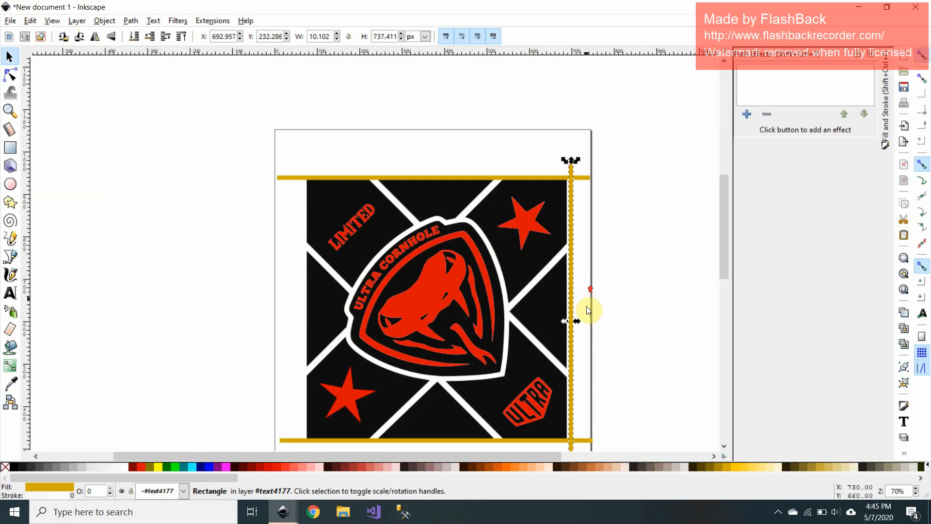
{"action": "scroll", "coordinate": [584, 310], "scroll_direction": "up", "scroll_amount": 3, "text": "ctrl"}
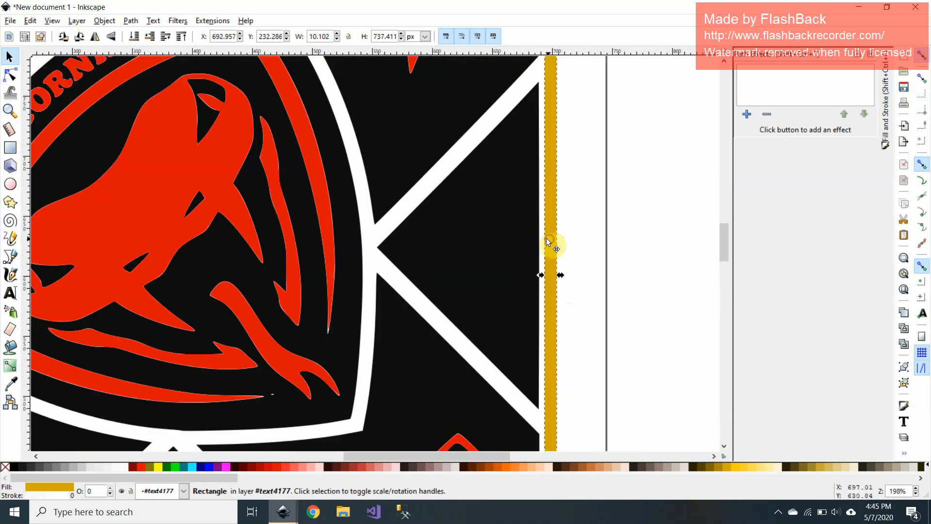
{"action": "left_click_drag", "start_coordinate": [546, 238], "coordinate": [543, 230]}
Duplicate the vertical gold bar and place the copy flush against the artwork's left edge
{"action": "scroll", "coordinate": [493, 292], "scroll_direction": "down", "scroll_amount": 4}
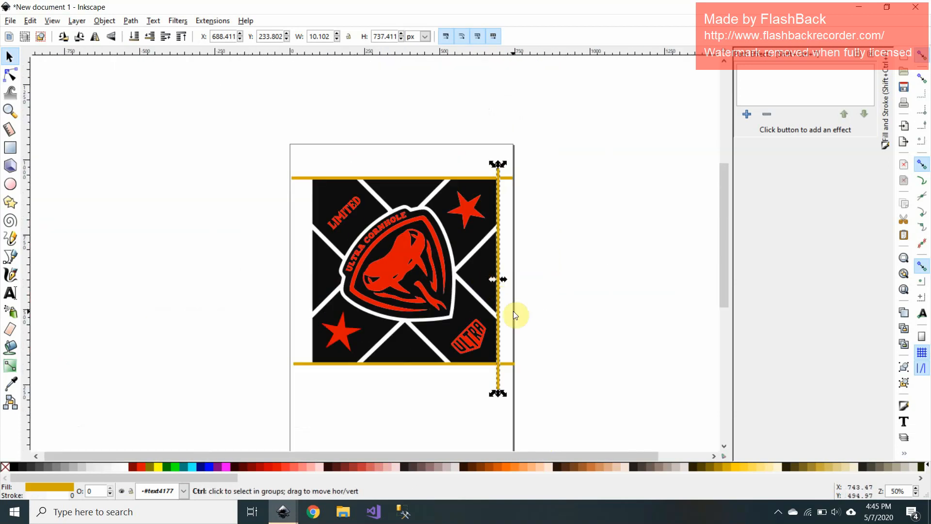
{"action": "left_click_drag", "start_coordinate": [498, 259], "coordinate": [313, 255]}
{"action": "scroll", "coordinate": [310, 252], "scroll_direction": "up", "scroll_amount": 5}
{"action": "scroll", "coordinate": [357, 293], "scroll_direction": "down", "scroll_amount": 4}
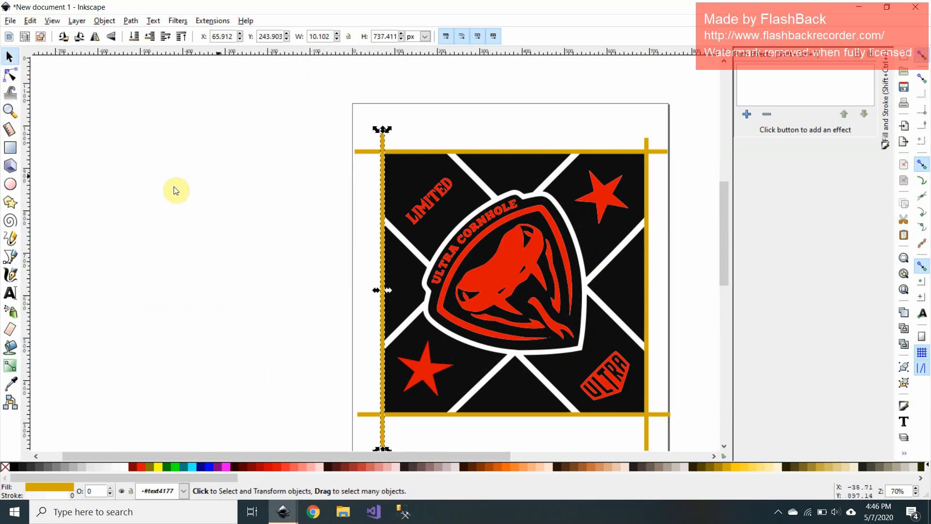
Fill the enclosed white badge outline and diagonal stripes with red using the Paint Bucket
{"action": "left_click", "coordinate": [81, 240]}
{"action": "left_click", "coordinate": [10, 349]}
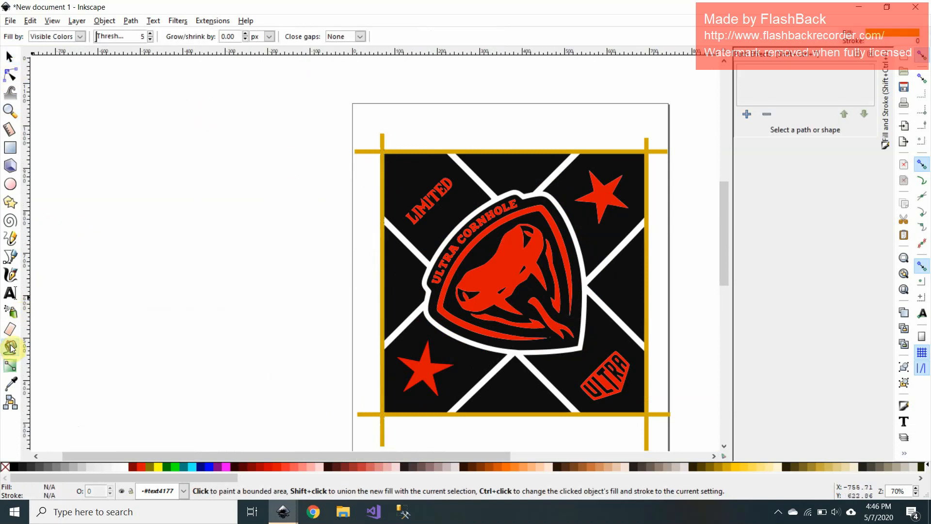
{"action": "left_click", "coordinate": [140, 467]}
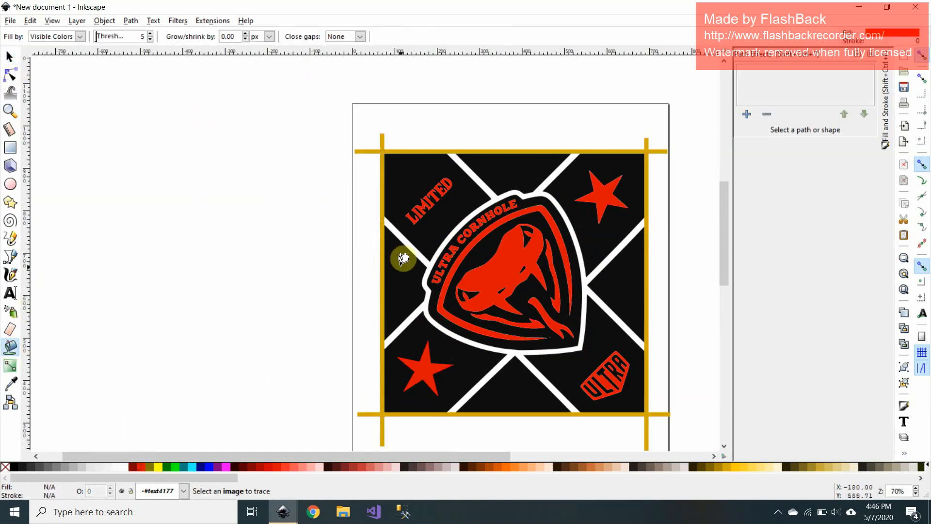
{"action": "left_click", "coordinate": [407, 238]}
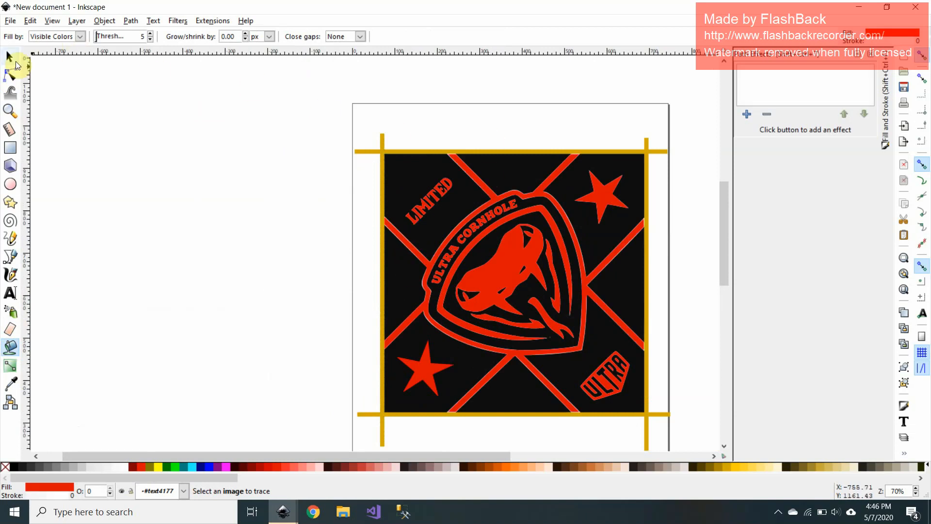
Delete the four gold bars surrounding the artwork
{"action": "left_click", "coordinate": [16, 63]}
{"action": "left_click_drag", "start_coordinate": [383, 138], "coordinate": [280, 151]}
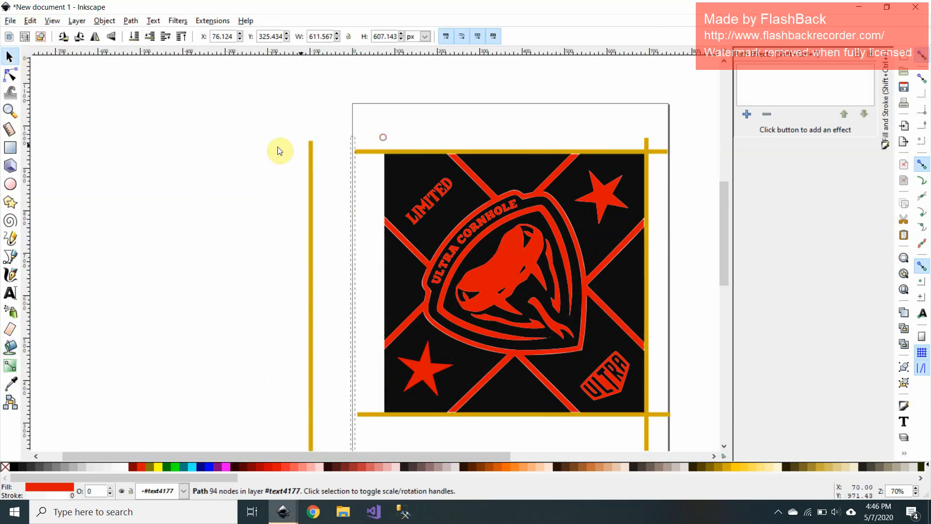
{"action": "key", "text": "Delete"}
{"action": "left_click_drag", "start_coordinate": [376, 150], "coordinate": [339, 154]}
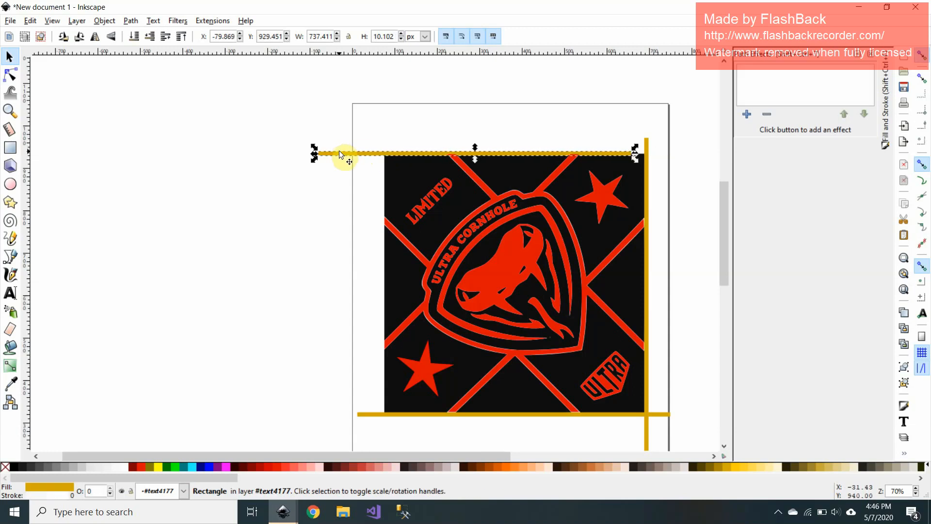
{"action": "key", "text": "Delete"}
{"action": "mouse_move", "coordinate": [647, 145]}
{"action": "left_mouse_down"}
{"action": "mouse_move", "coordinate": [666, 265]}
{"action": "mouse_move", "coordinate": [662, 414]}
{"action": "left_mouse_up"}
{"action": "key", "text": "Delete"}
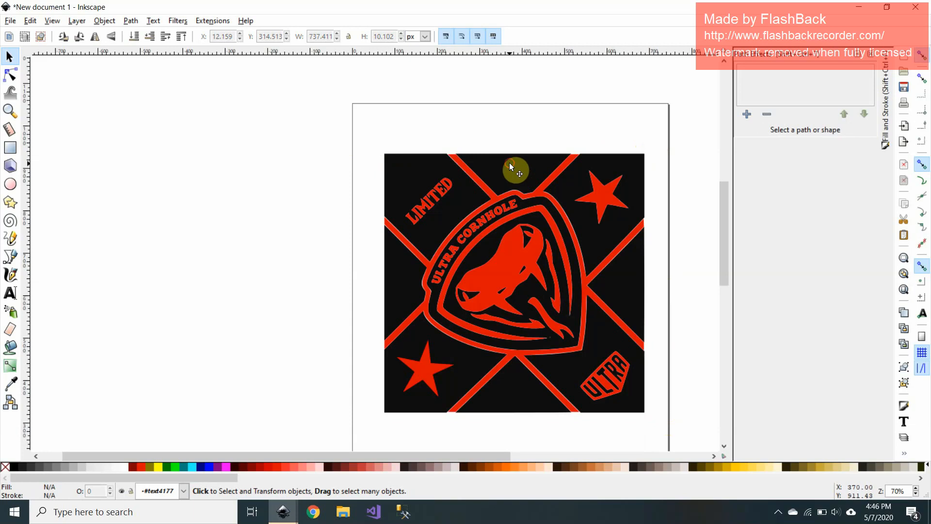
Move the black source image out from behind the red shapes and delete it
{"action": "left_click_drag", "start_coordinate": [509, 162], "coordinate": [161, 132]}
{"action": "key", "text": "Delete"}
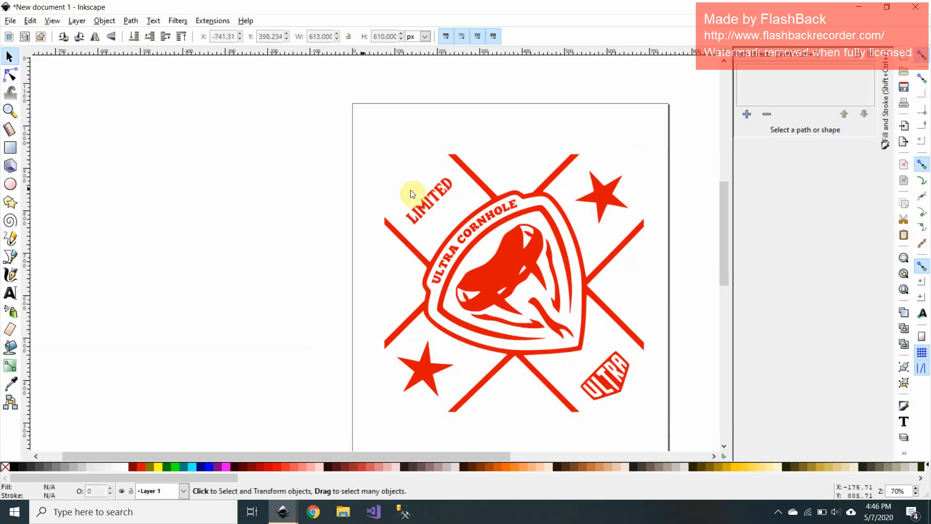
{"action": "left_click_drag", "start_coordinate": [484, 455], "coordinate": [552, 448]}
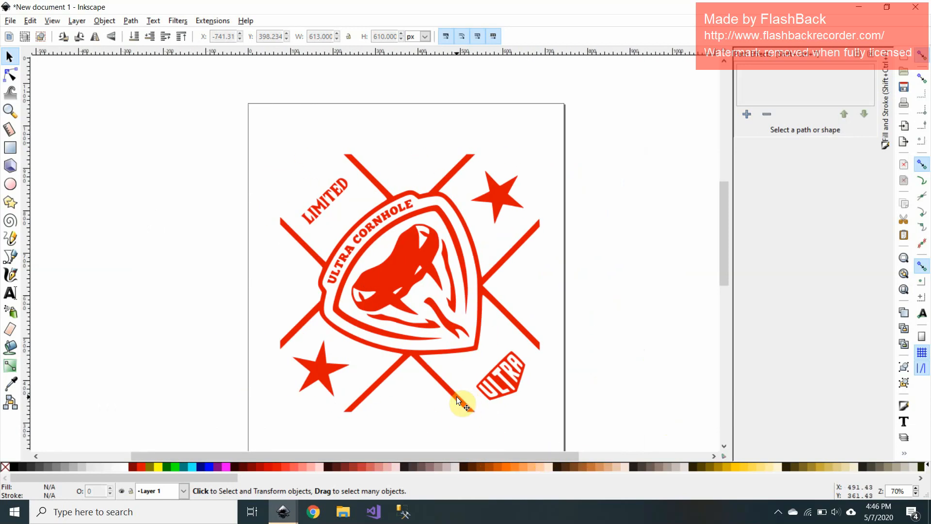
Combine all the letters of the word LIMITED into a single path
{"action": "left_click", "coordinate": [313, 209]}
{"action": "scroll", "coordinate": [332, 218], "scroll_direction": "up", "scroll_amount": 2}
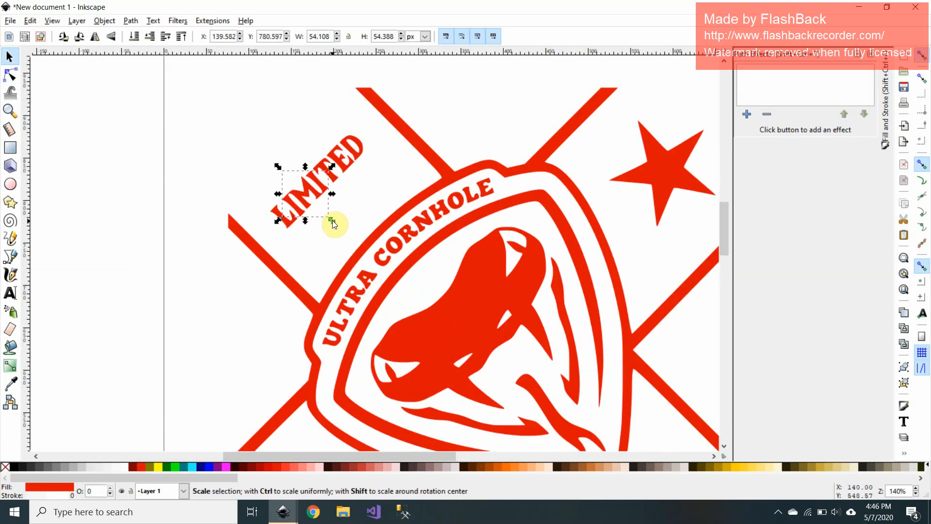
{"action": "left_click", "coordinate": [366, 281]}
{"action": "key", "text": "Escape"}
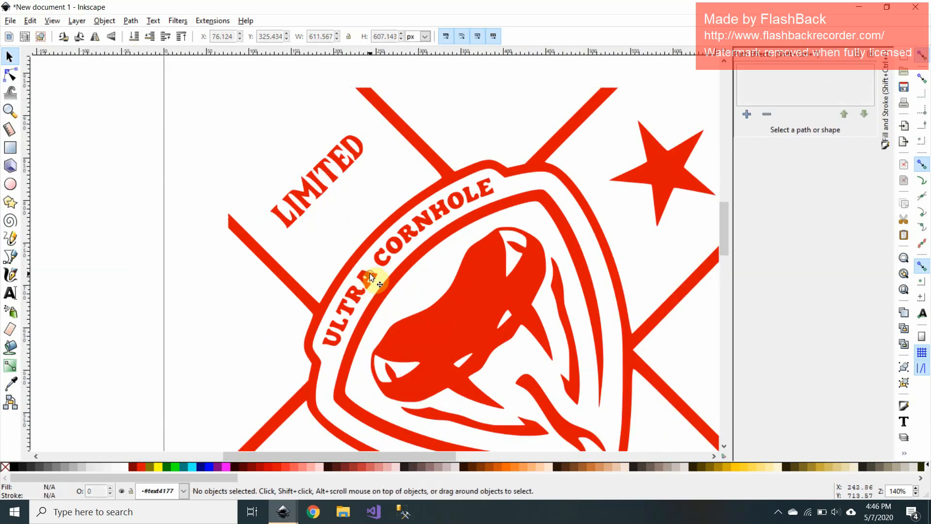
{"action": "left_click", "coordinate": [370, 274], "text": "ctrl"}
{"action": "left_click", "coordinate": [351, 305], "text": "ctrl"}
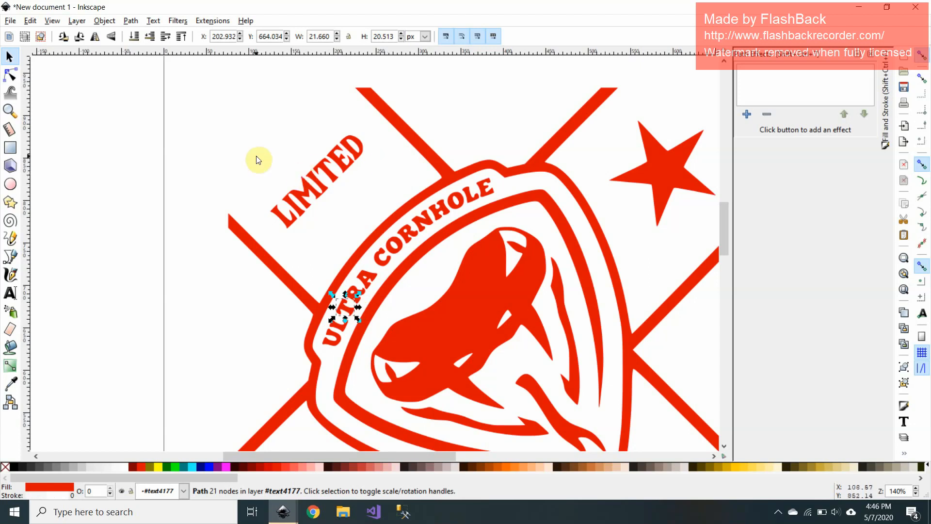
{"action": "left_click", "coordinate": [302, 183]}
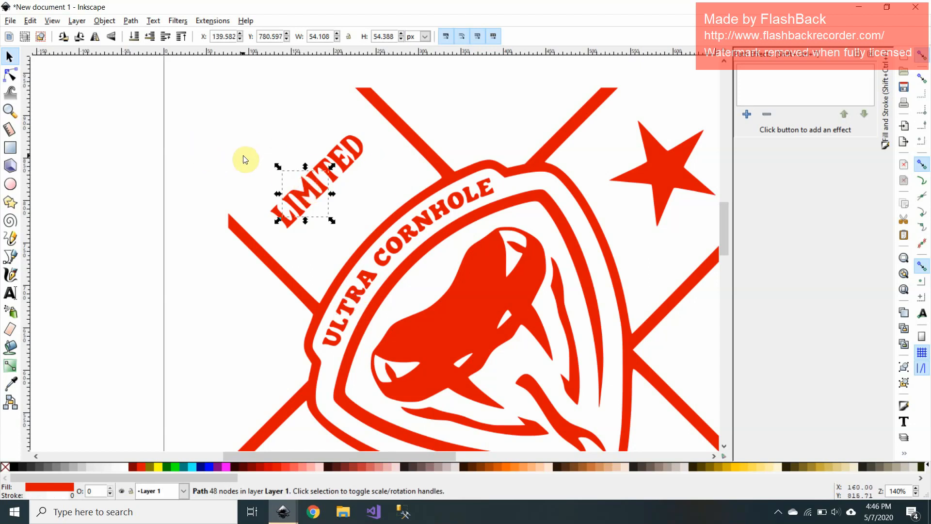
{"action": "left_click_drag", "start_coordinate": [238, 115], "coordinate": [377, 231]}
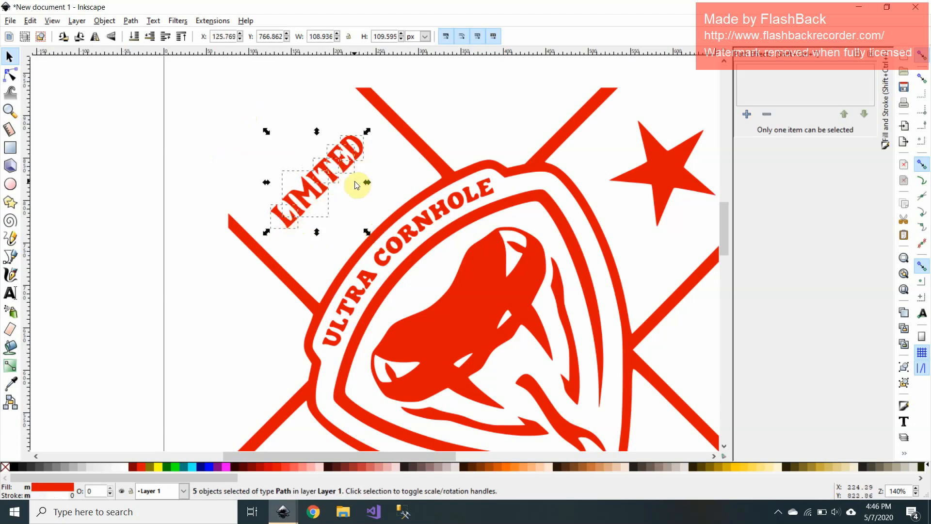
{"action": "key", "text": "ctrl+k"}
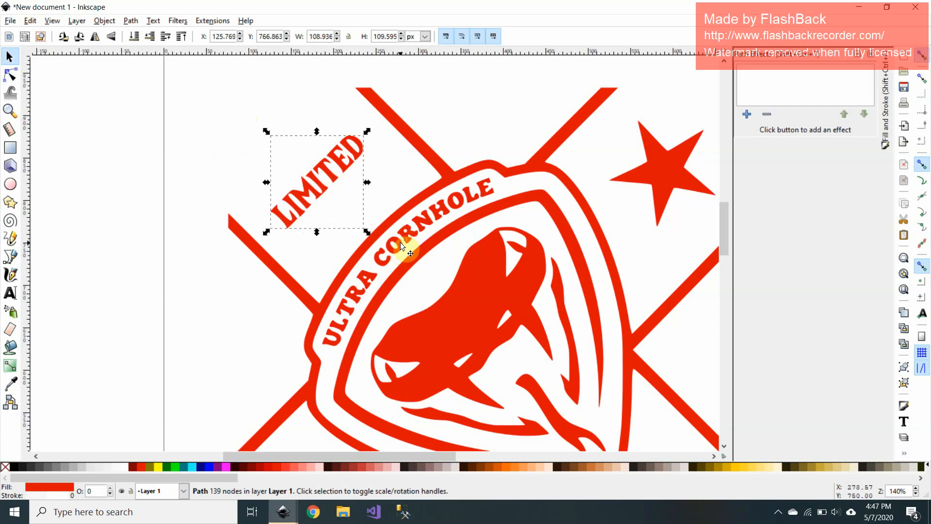
Select every letter of ULTRA CORNHOLE inside the badge group and combine them into one path
{"action": "scroll", "coordinate": [400, 242], "scroll_direction": "down", "scroll_amount": 5}
{"action": "scroll", "coordinate": [443, 243], "scroll_direction": "up", "scroll_amount": 3}
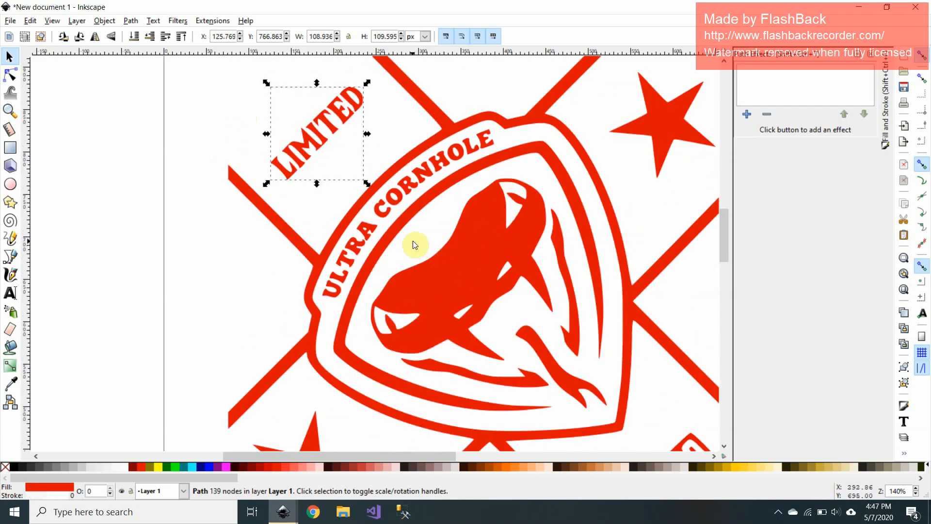
{"action": "scroll", "coordinate": [411, 250], "scroll_direction": "up", "scroll_amount": 1, "text": "ctrl"}
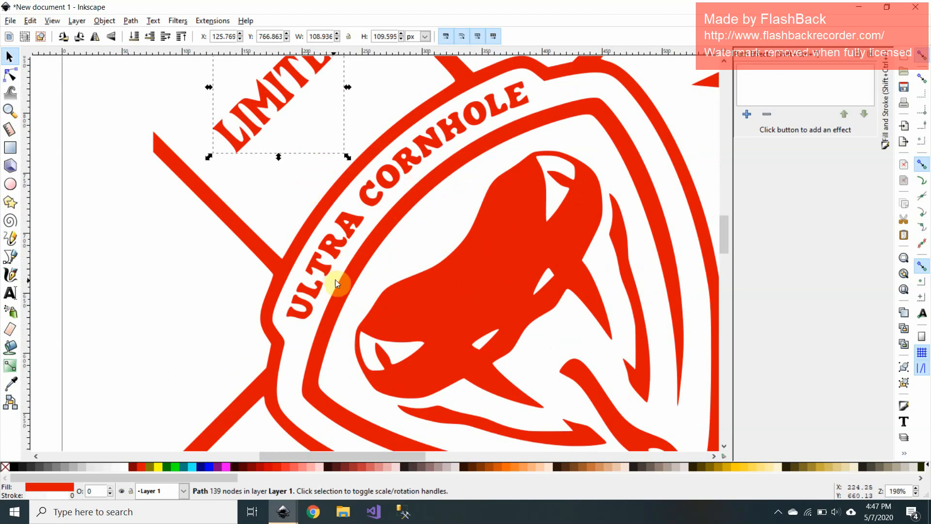
{"action": "left_click", "coordinate": [300, 314]}
{"action": "double_click", "coordinate": [301, 314]}
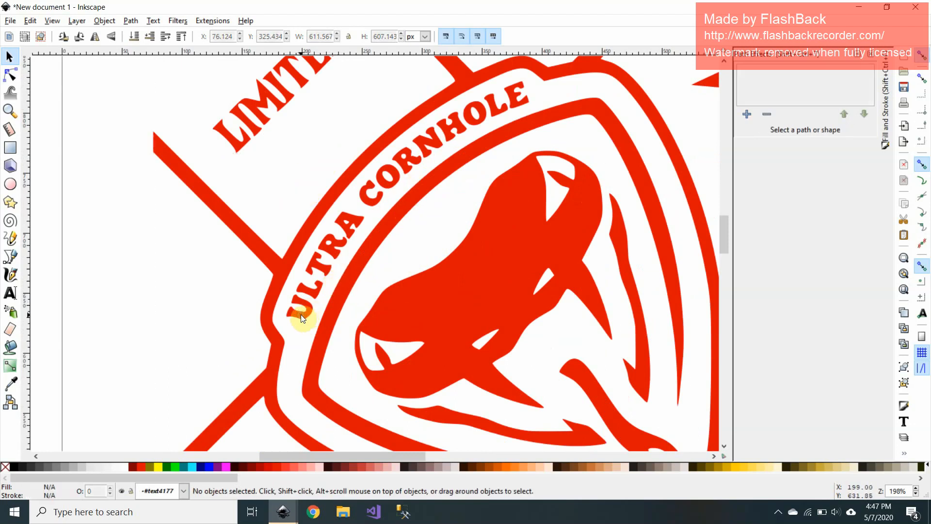
{"action": "left_click", "coordinate": [301, 314]}
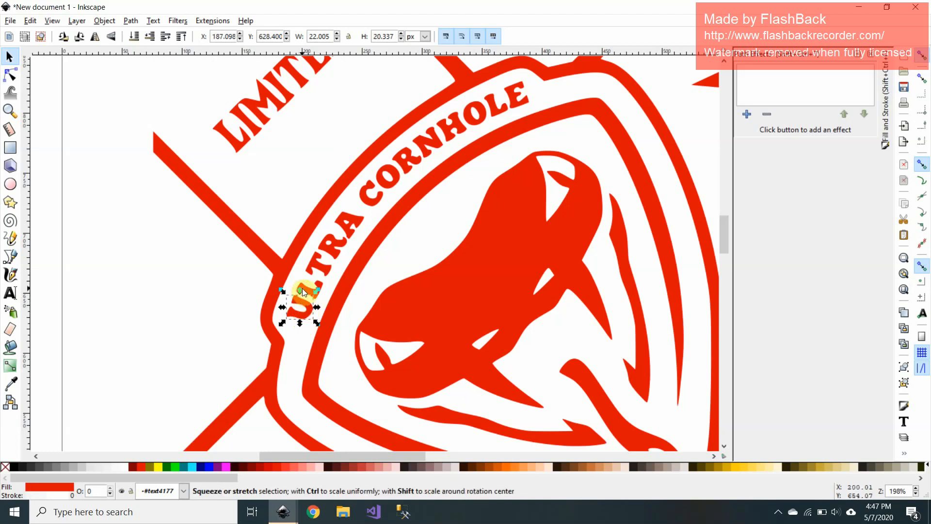
{"action": "left_click", "coordinate": [301, 313], "text": "shift"}
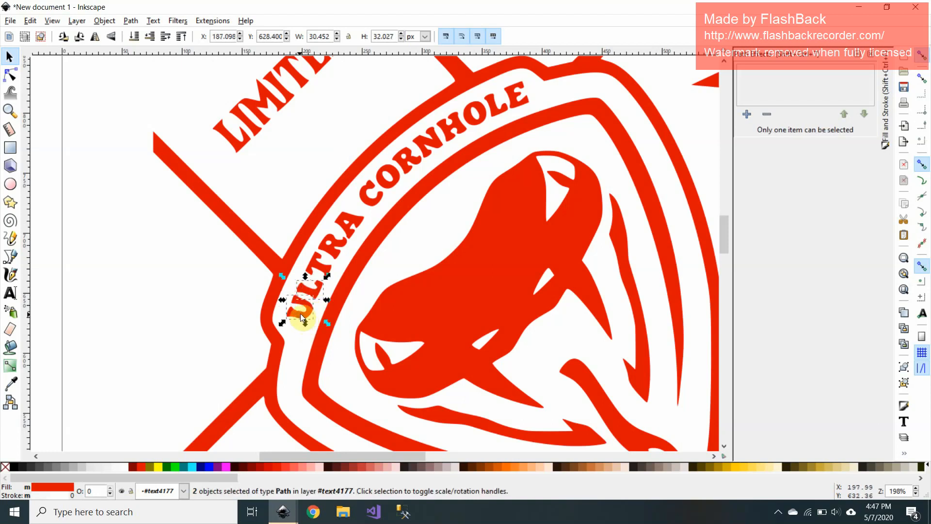
{"action": "left_click", "coordinate": [314, 267], "text": "shift"}
{"action": "left_click", "coordinate": [337, 236], "text": "shift"}
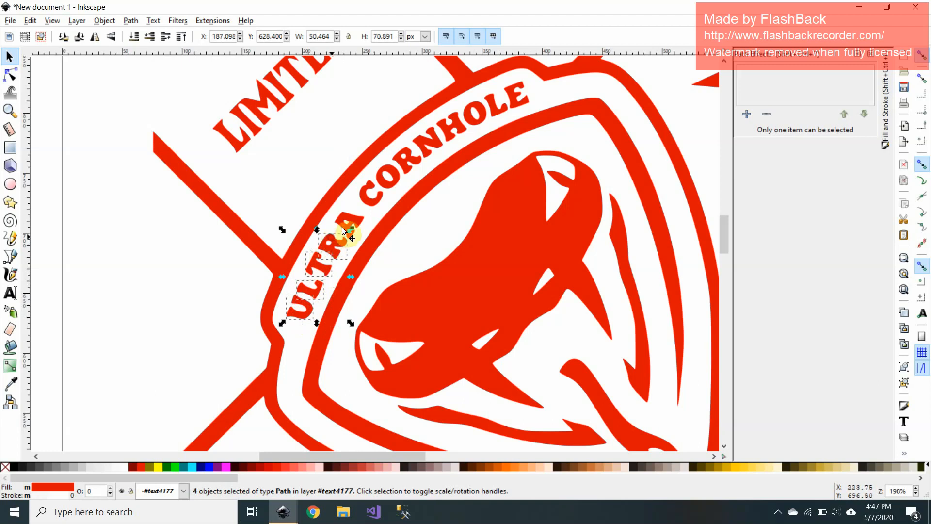
{"action": "left_click", "coordinate": [344, 219], "text": "shift"}
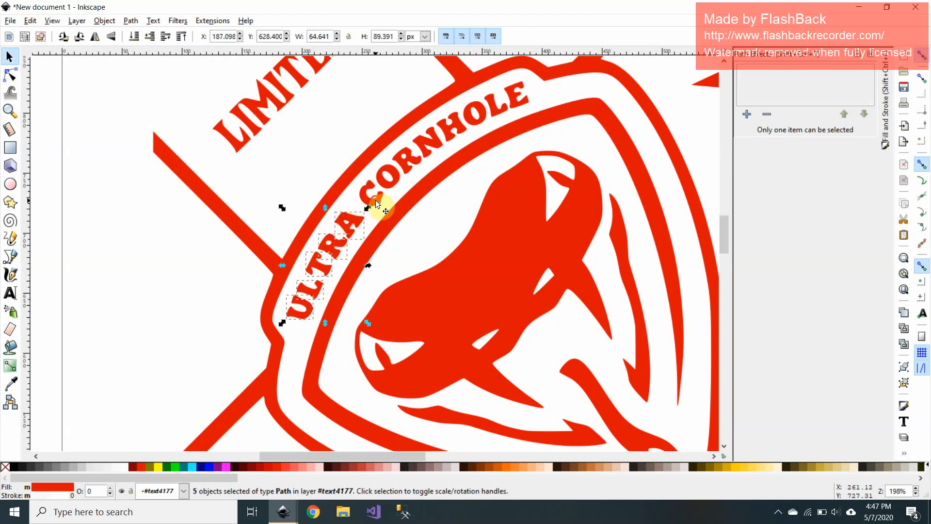
{"action": "left_click", "coordinate": [376, 201], "text": "shift"}
{"action": "left_click", "coordinate": [395, 176], "text": "shift"}
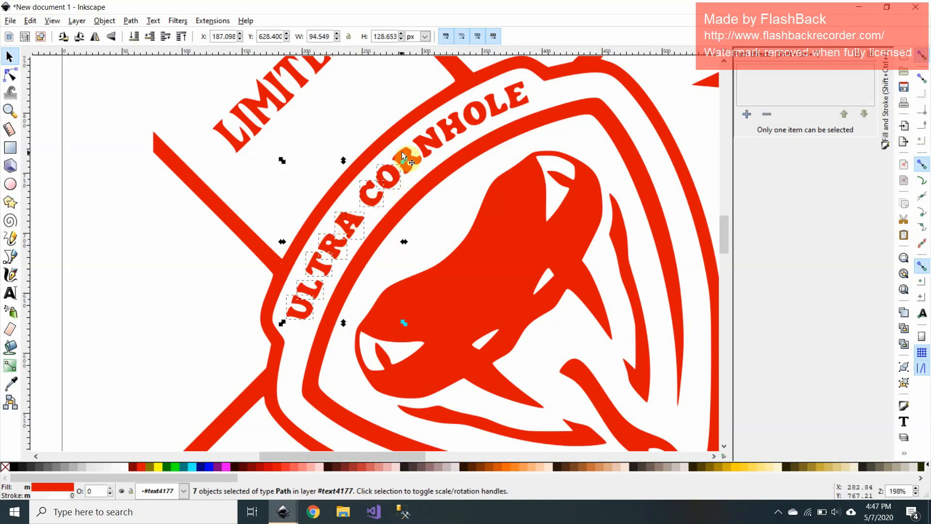
{"action": "left_click", "coordinate": [406, 150], "text": "shift"}
{"action": "left_click", "coordinate": [431, 141], "text": "shift"}
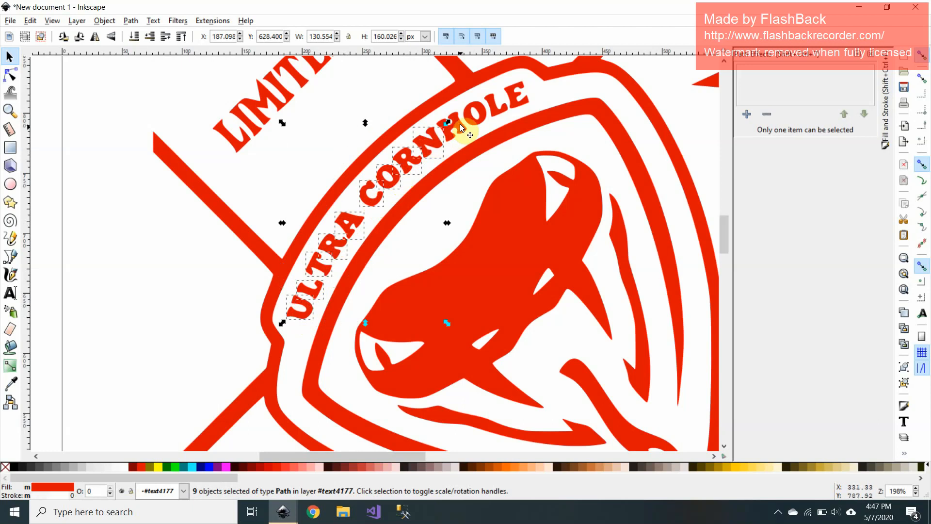
{"action": "left_click", "coordinate": [461, 124], "text": "shift"}
{"action": "left_click", "coordinate": [481, 112], "text": "shift"}
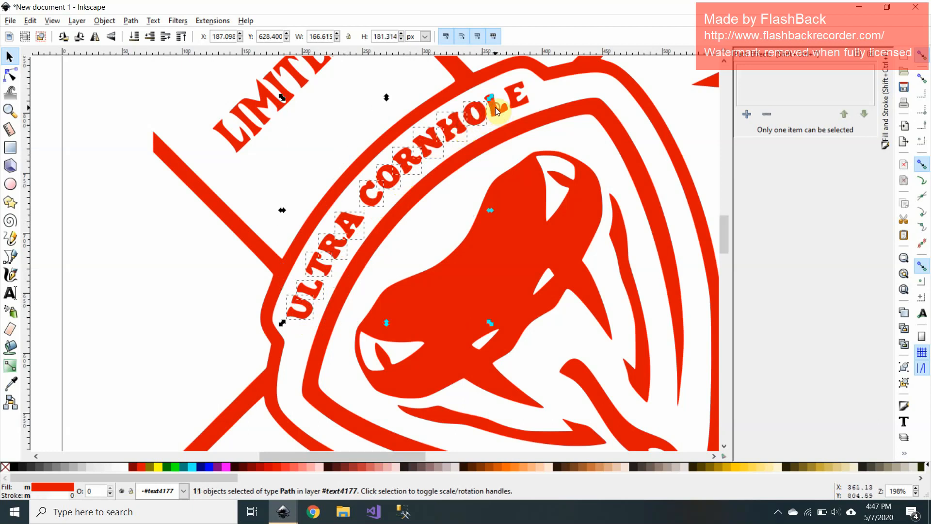
{"action": "left_click", "coordinate": [496, 107], "text": "shift"}
{"action": "left_click", "coordinate": [525, 99], "text": "shift"}
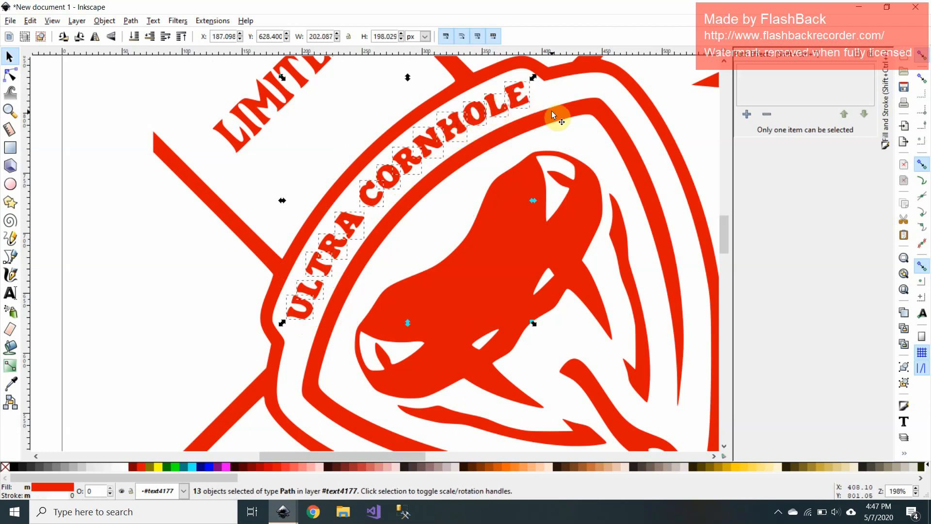
{"action": "key", "text": "ctrl"}
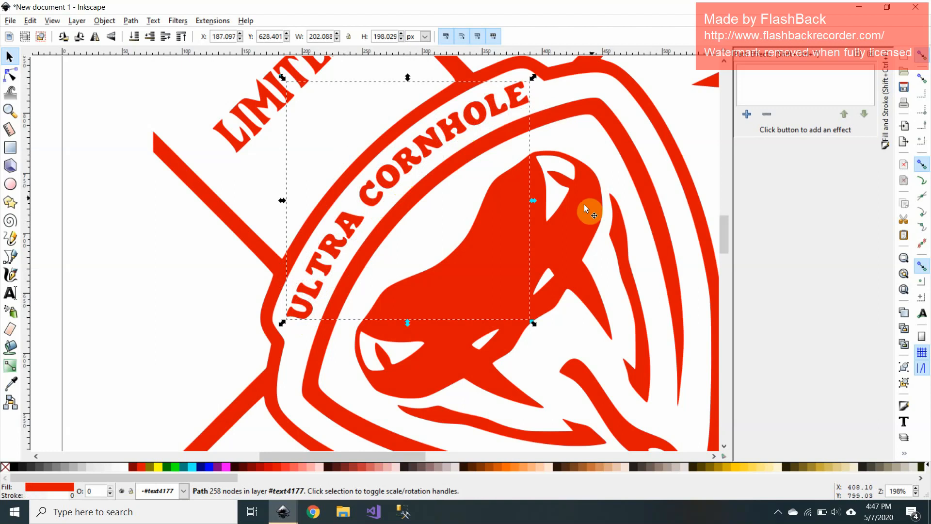
Select the upper star, the cobra head and the badge group to check which parts of the artwork are separate objects
{"action": "scroll", "coordinate": [558, 209], "scroll_direction": "down", "scroll_amount": 3}
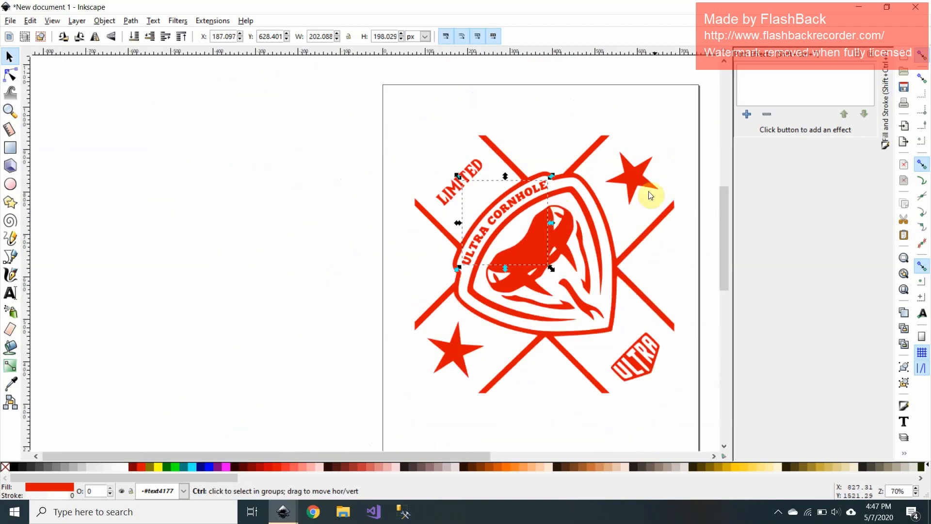
{"action": "left_click", "coordinate": [638, 180]}
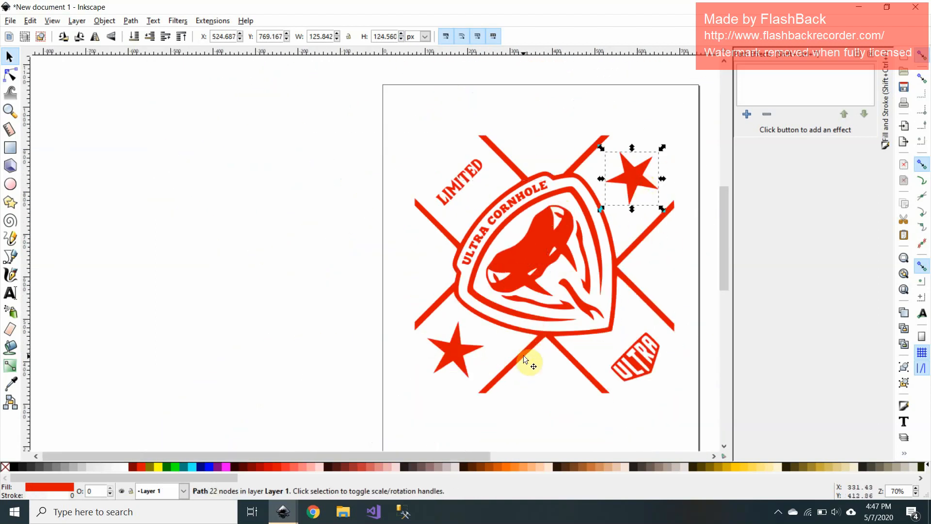
{"action": "key", "text": "ctrl+a"}
{"action": "key", "text": "ctrl+g"}
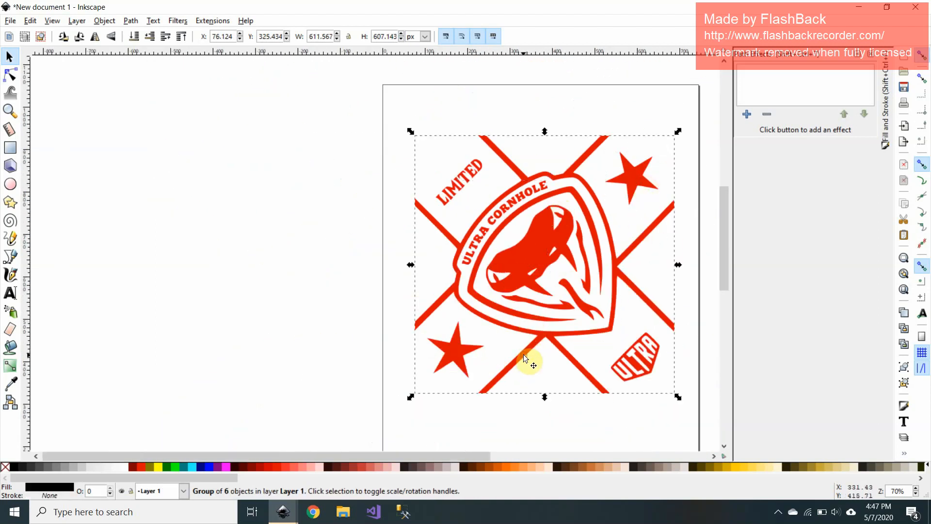
{"action": "left_click", "coordinate": [524, 263], "text": "ctrl"}
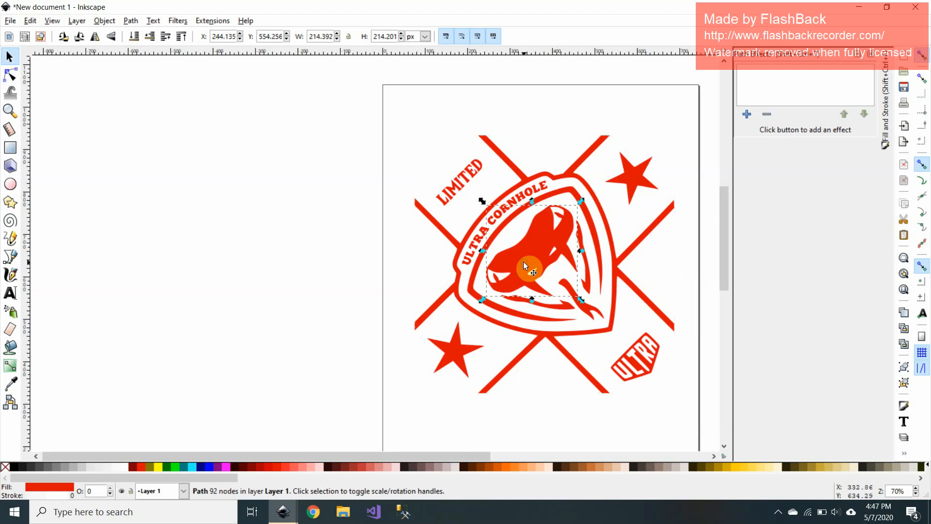
{"action": "left_click", "coordinate": [561, 303], "text": "ctrl"}
{"action": "left_click", "coordinate": [499, 213]}
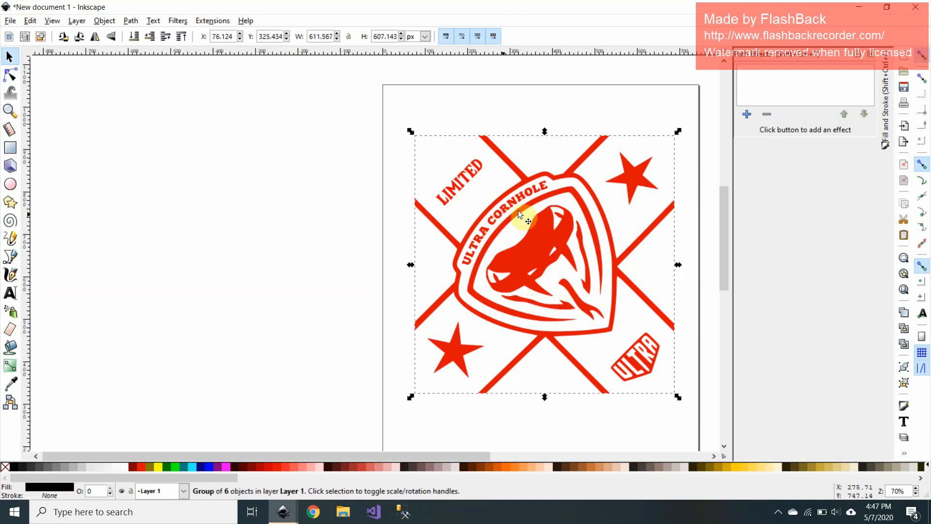
Examine the path nodes of the inner badge ring and of the outer badge outline with its diagonal stripes
{"action": "key", "text": "n"}
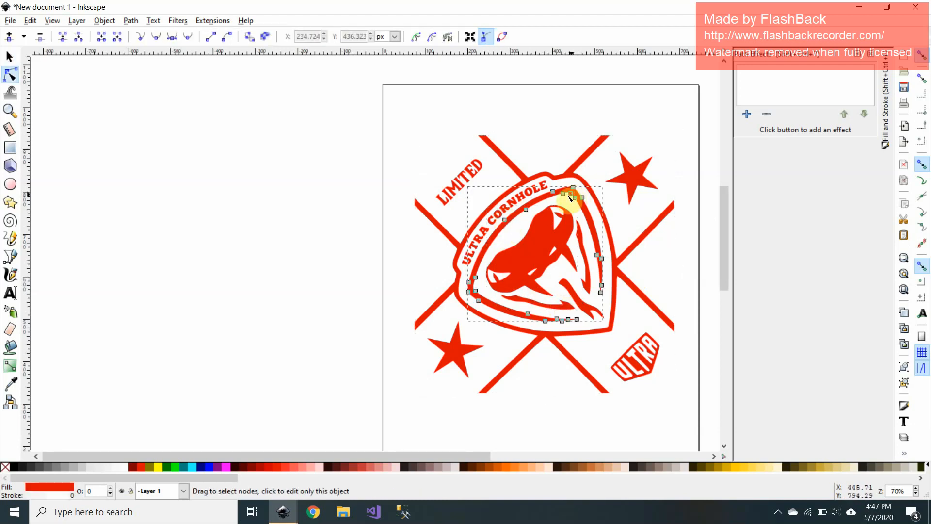
{"action": "left_click", "coordinate": [572, 188]}
{"action": "left_click", "coordinate": [571, 177]}
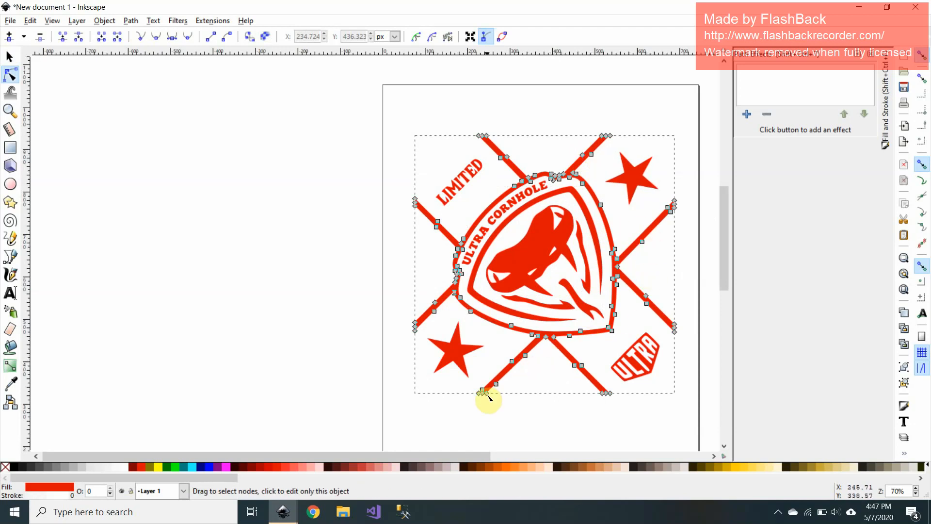
{"action": "left_click_drag", "start_coordinate": [467, 456], "coordinate": [556, 446]}
{"action": "scroll", "coordinate": [445, 402], "scroll_direction": "up", "scroll_amount": 2}
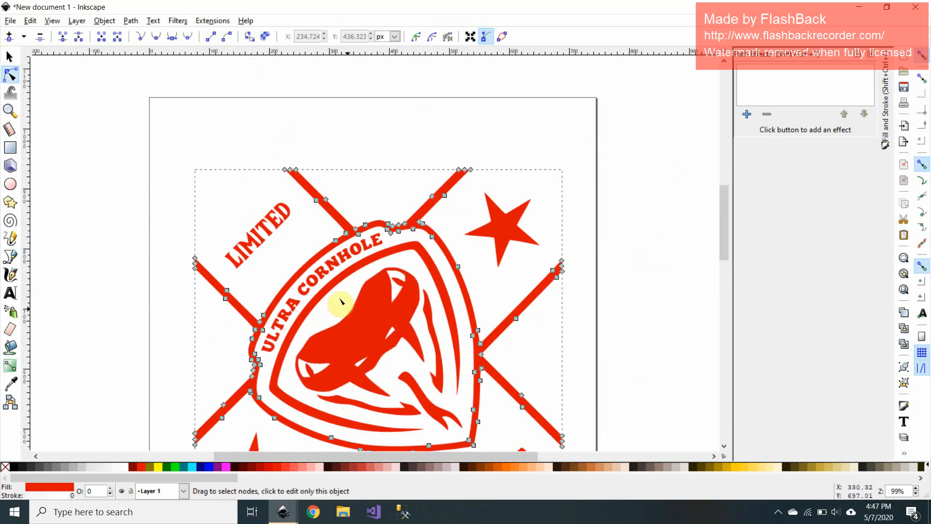
{"action": "left_click", "coordinate": [164, 220]}
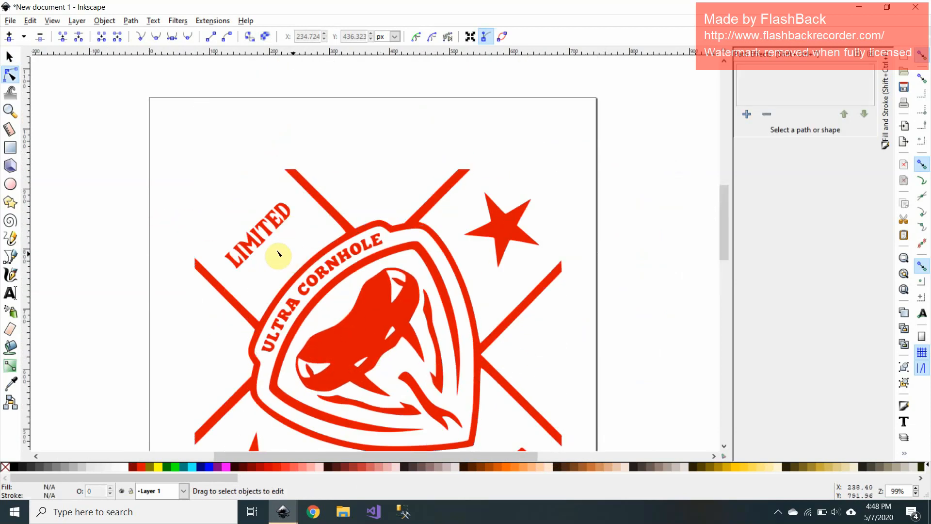
Draw a thin horizontal rectangle about 41 by 2 px between the two upper diagonal stripes and fill it dark brown
{"action": "scroll", "coordinate": [217, 240], "scroll_direction": "up", "scroll_amount": 2}
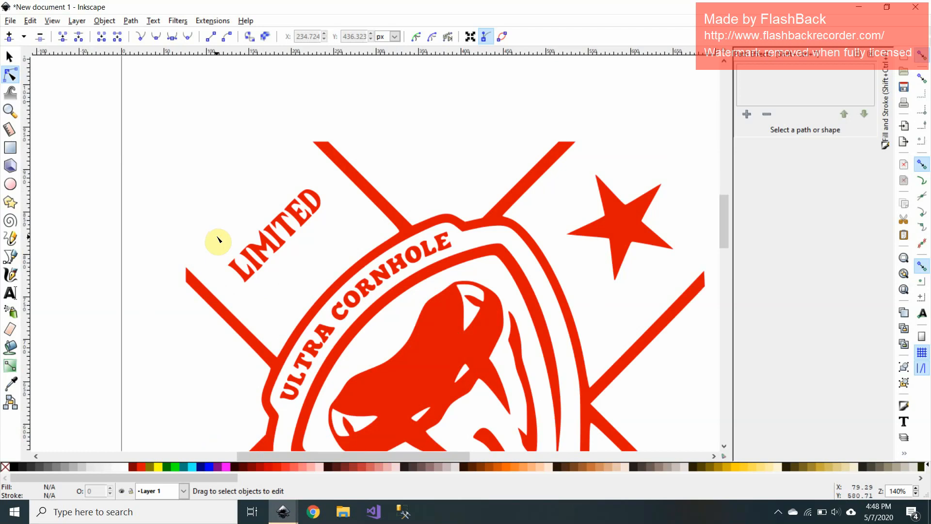
{"action": "scroll", "coordinate": [265, 252], "scroll_direction": "up", "scroll_amount": 1}
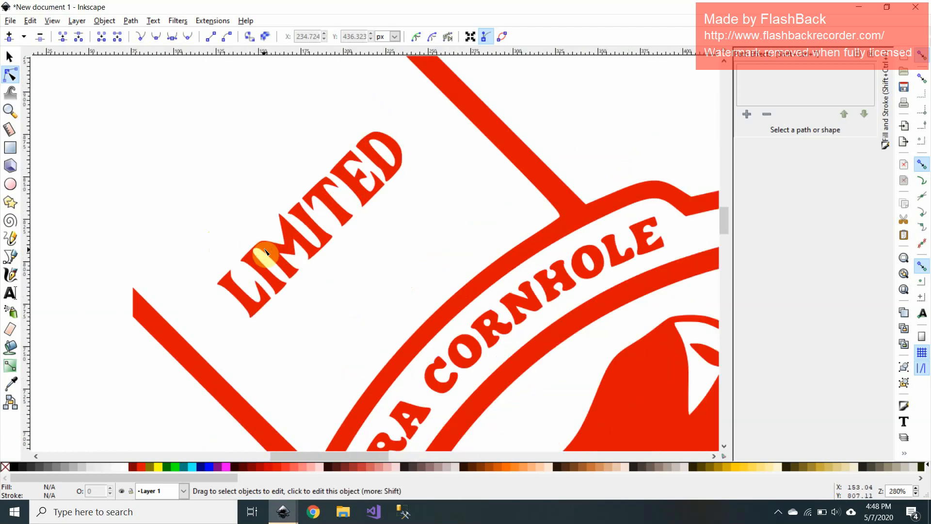
{"action": "scroll", "coordinate": [358, 231], "scroll_direction": "up", "scroll_amount": 2}
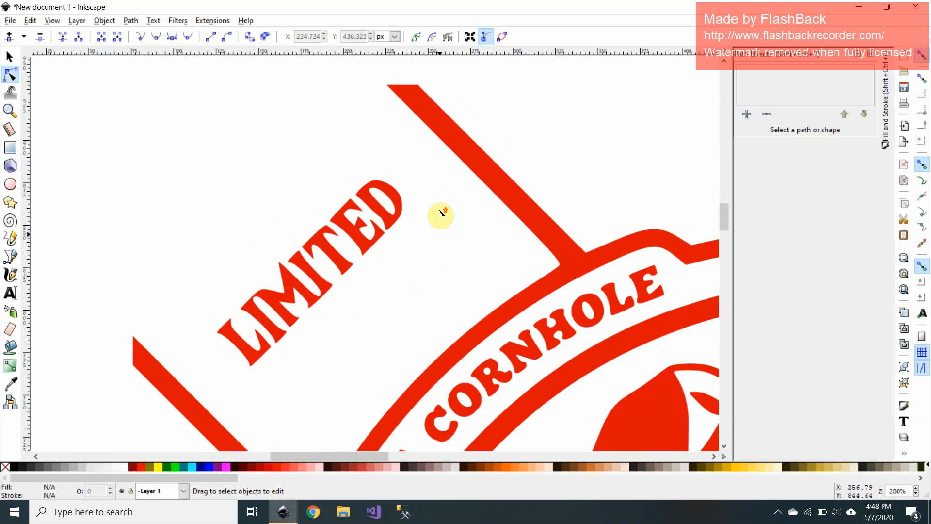
{"action": "left_click_drag", "start_coordinate": [376, 455], "coordinate": [410, 455]}
{"action": "scroll", "coordinate": [370, 395], "scroll_direction": "up", "scroll_amount": 1}
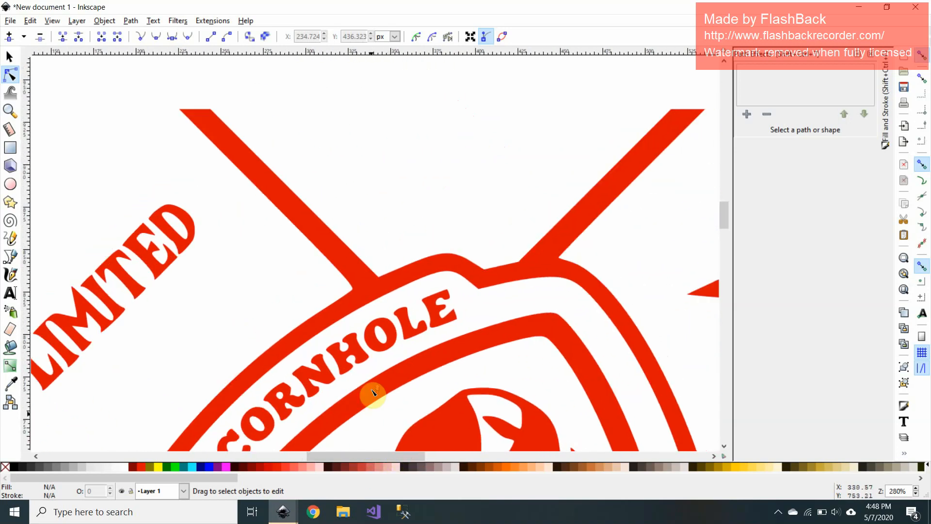
{"action": "scroll", "coordinate": [268, 286], "scroll_direction": "up", "scroll_amount": 1}
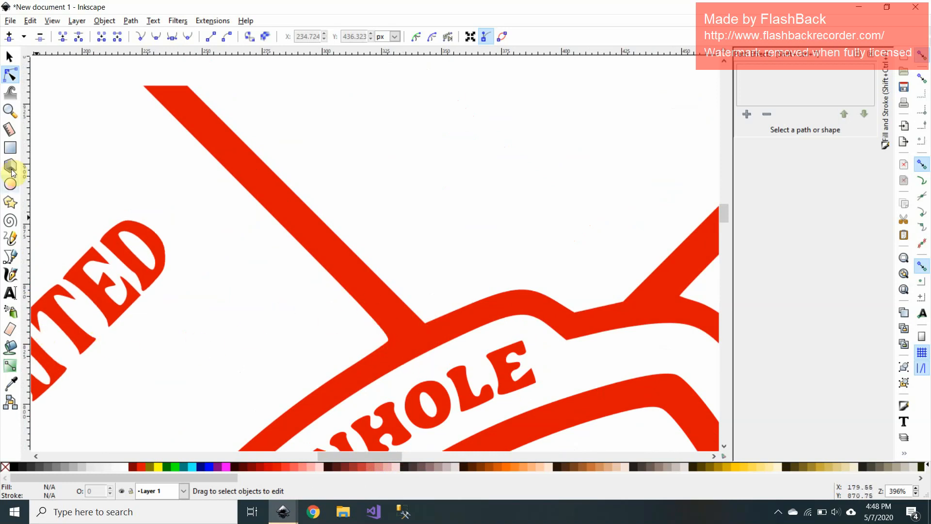
{"action": "left_click", "coordinate": [11, 148]}
{"action": "left_click_drag", "start_coordinate": [365, 197], "coordinate": [464, 194]}
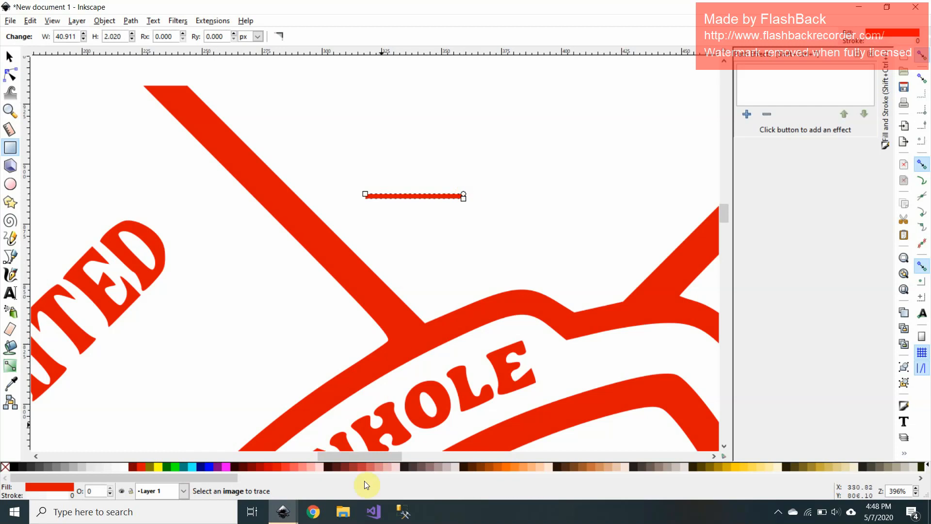
{"action": "left_click", "coordinate": [336, 468]}
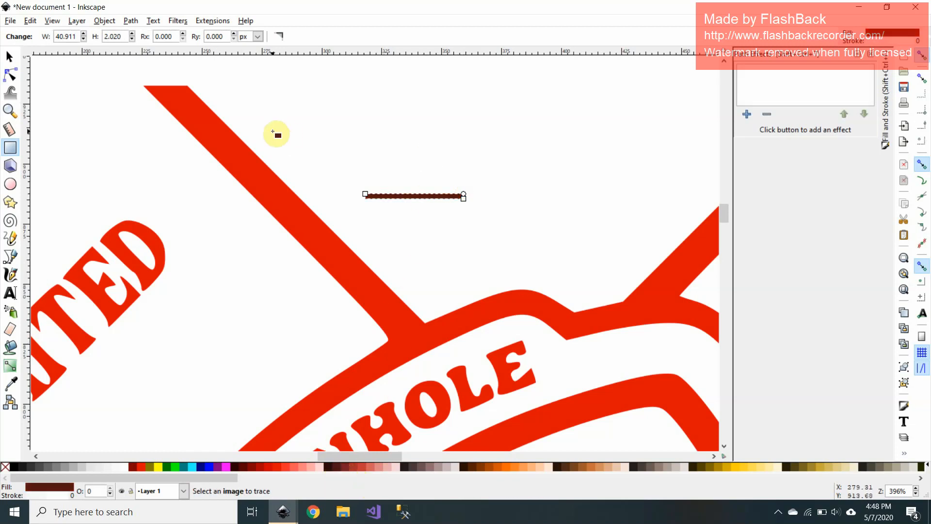
{"action": "key", "text": "s"}
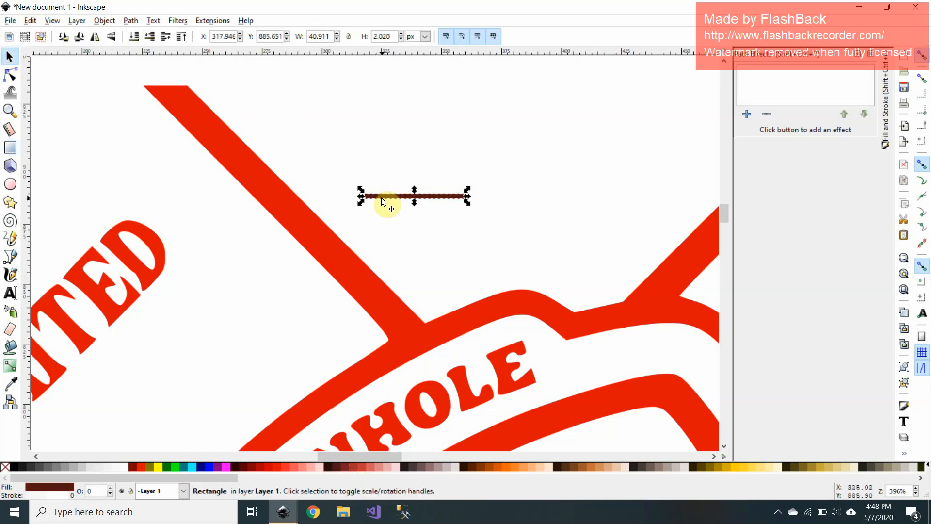
Move the thin brown bar to the base of the badge's upper-left stripe and rotate it to follow the outline's outer edge
{"action": "left_click_drag", "start_coordinate": [382, 201], "coordinate": [361, 317]}
{"action": "scroll", "coordinate": [368, 311], "scroll_direction": "up", "scroll_amount": 2, "text": "ctrl"}
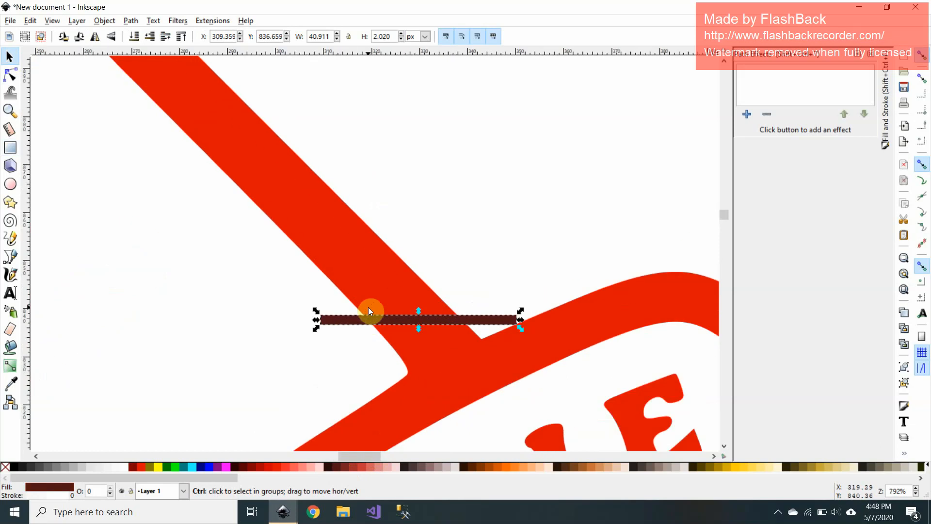
{"action": "scroll", "coordinate": [368, 310], "scroll_direction": "up", "scroll_amount": 1, "text": "ctrl"}
{"action": "scroll", "coordinate": [407, 327], "scroll_direction": "down", "scroll_amount": 5}
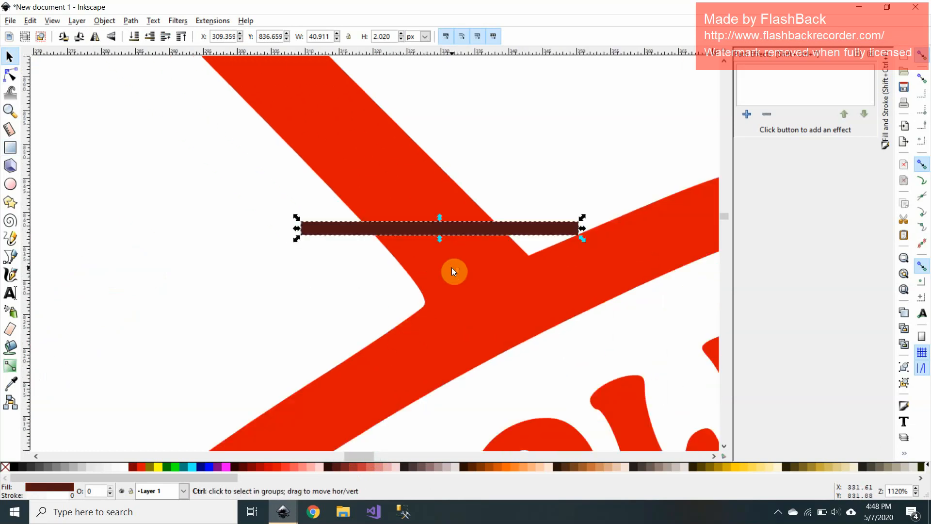
{"action": "scroll", "coordinate": [452, 267], "scroll_direction": "up", "scroll_amount": 1, "text": "ctrl"}
{"action": "left_click_drag", "start_coordinate": [374, 214], "coordinate": [383, 286]}
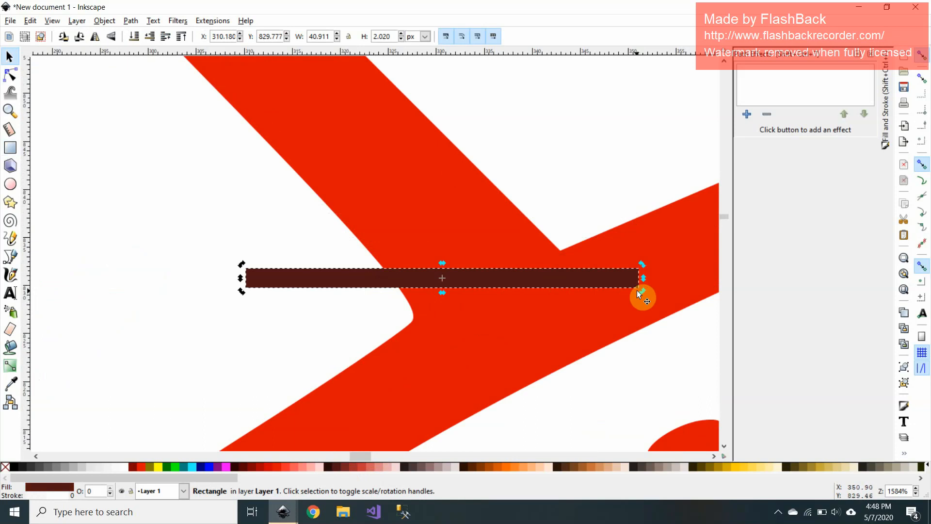
{"action": "left_click_drag", "start_coordinate": [640, 290], "coordinate": [589, 216]}
{"action": "left_click_drag", "start_coordinate": [645, 185], "coordinate": [652, 190]}
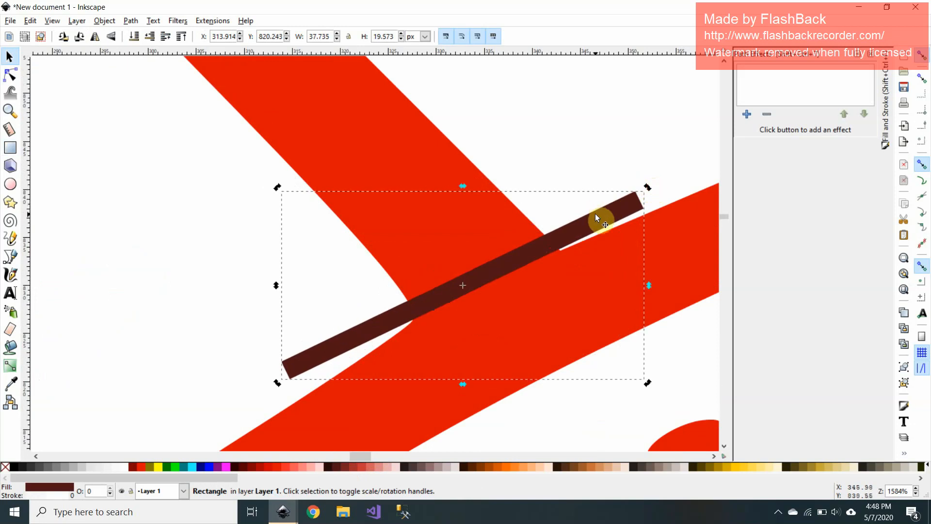
{"action": "left_click_drag", "start_coordinate": [596, 216], "coordinate": [596, 220]}
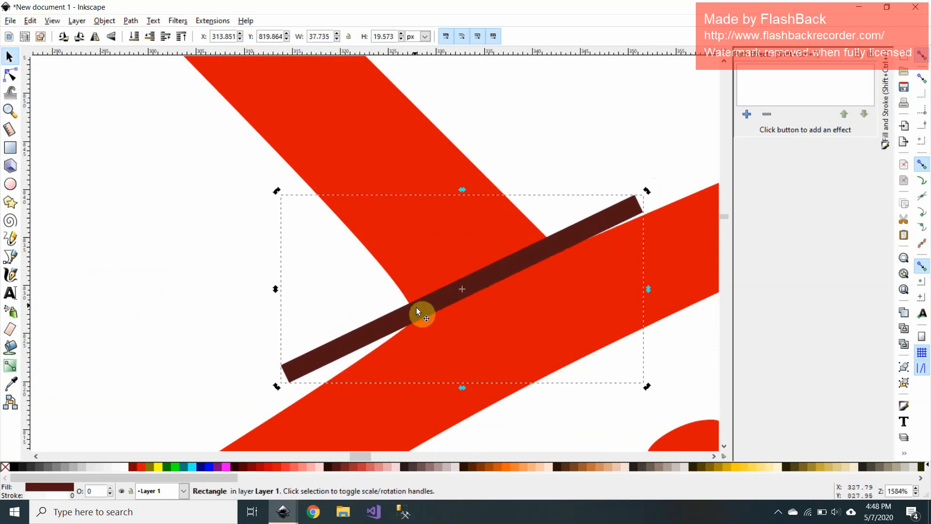
{"action": "scroll", "coordinate": [375, 203], "scroll_direction": "down", "scroll_amount": 5}
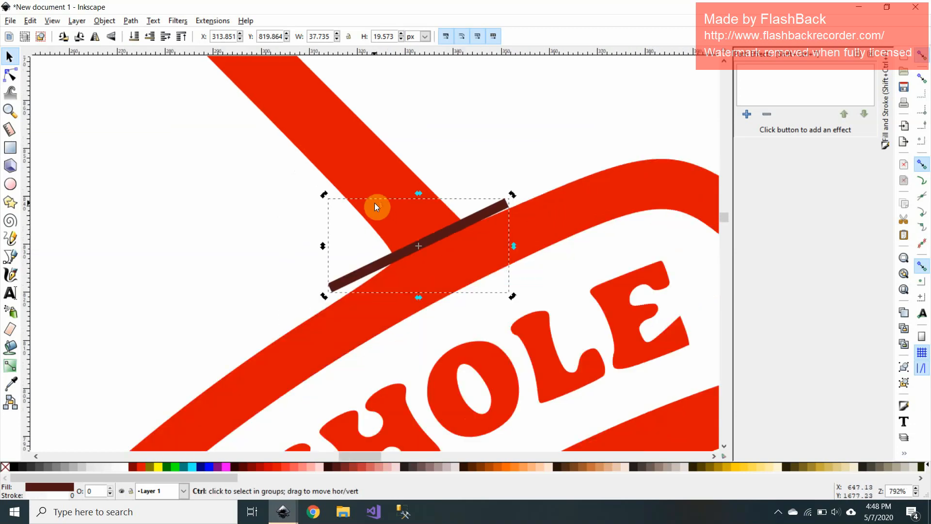
{"action": "scroll", "coordinate": [374, 203], "scroll_direction": "down", "scroll_amount": 1}
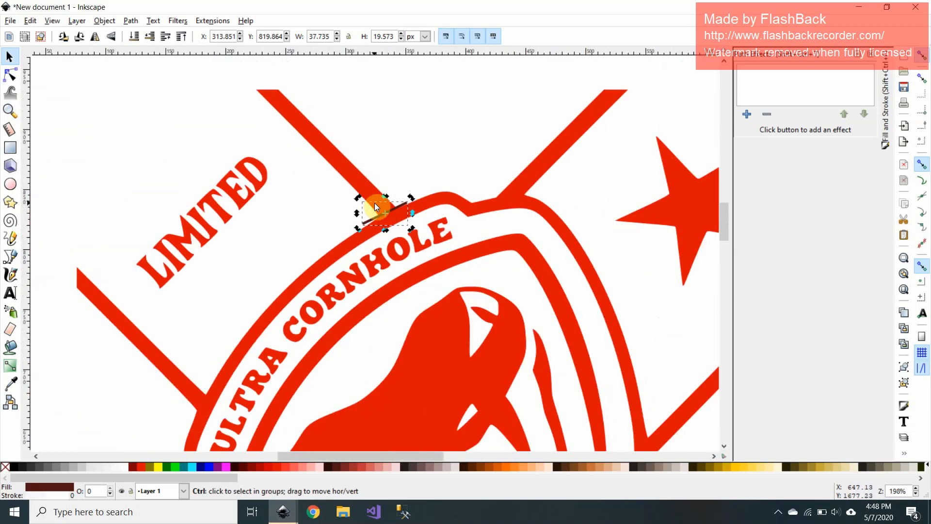
Select the badge outline path inside its group together with the brown bar and subtract the bar from the outline with Difference
{"action": "double_click", "coordinate": [321, 147]}
{"action": "double_click", "coordinate": [321, 147]}
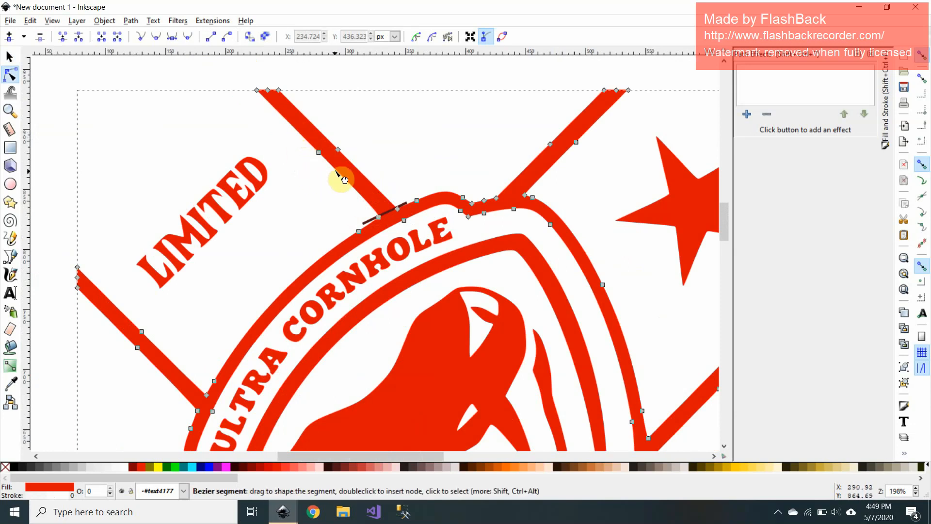
{"action": "left_click", "coordinate": [312, 86]}
{"action": "left_click", "coordinate": [304, 114]}
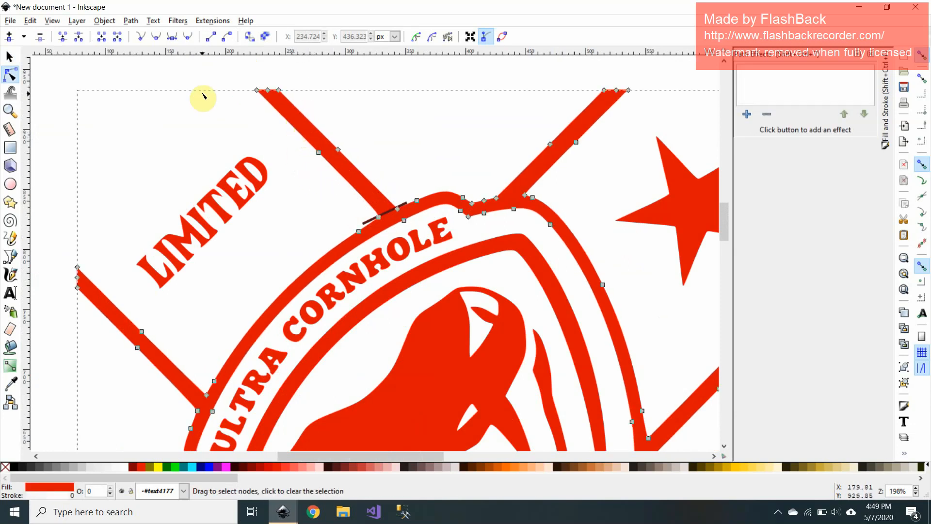
{"action": "left_click", "coordinate": [14, 61]}
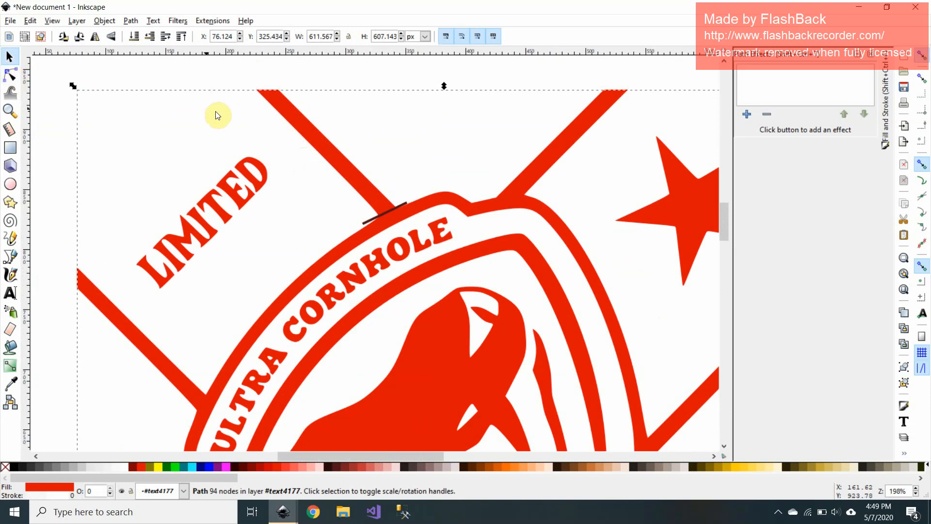
{"action": "left_click", "coordinate": [10, 79]}
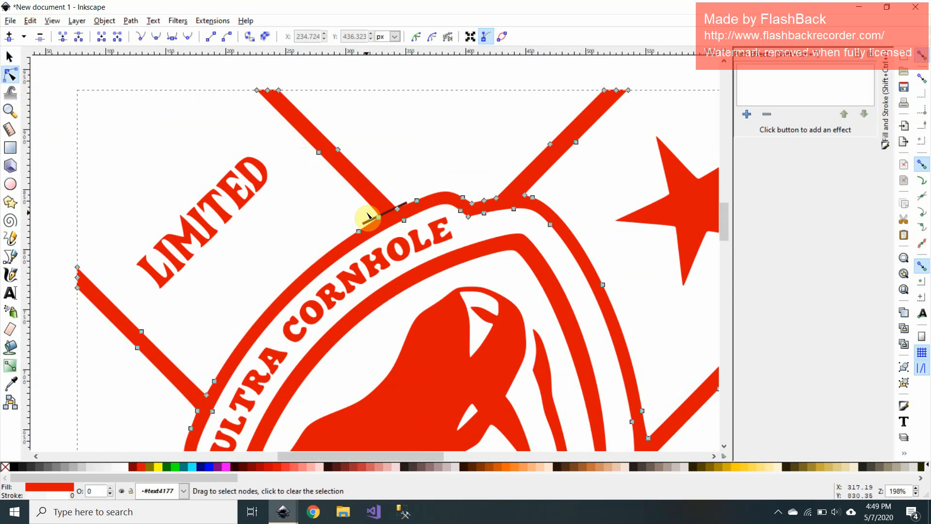
{"action": "scroll", "coordinate": [370, 222], "scroll_direction": "up", "scroll_amount": 3}
{"action": "scroll", "coordinate": [368, 223], "scroll_direction": "down", "scroll_amount": 3}
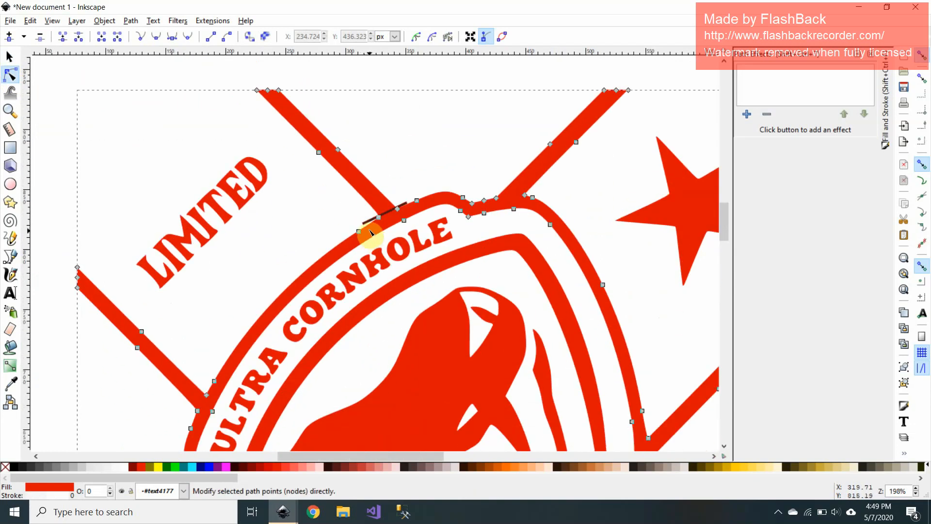
{"action": "left_click", "coordinate": [367, 221]}
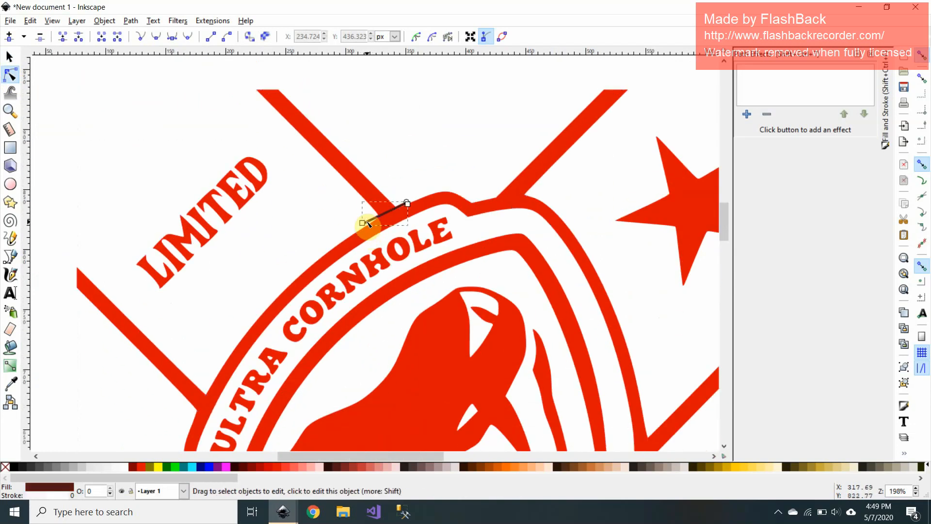
{"action": "left_click", "coordinate": [363, 193]}
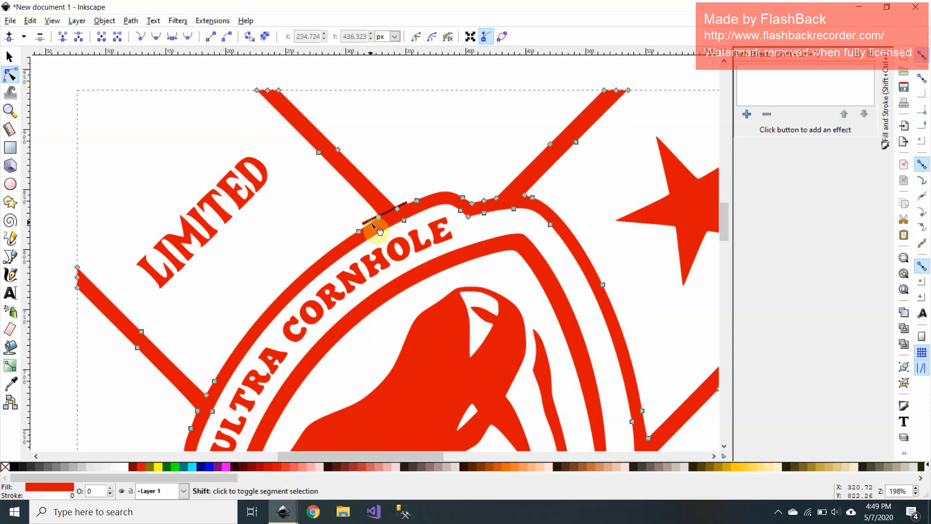
{"action": "left_click", "coordinate": [371, 220], "text": "shift"}
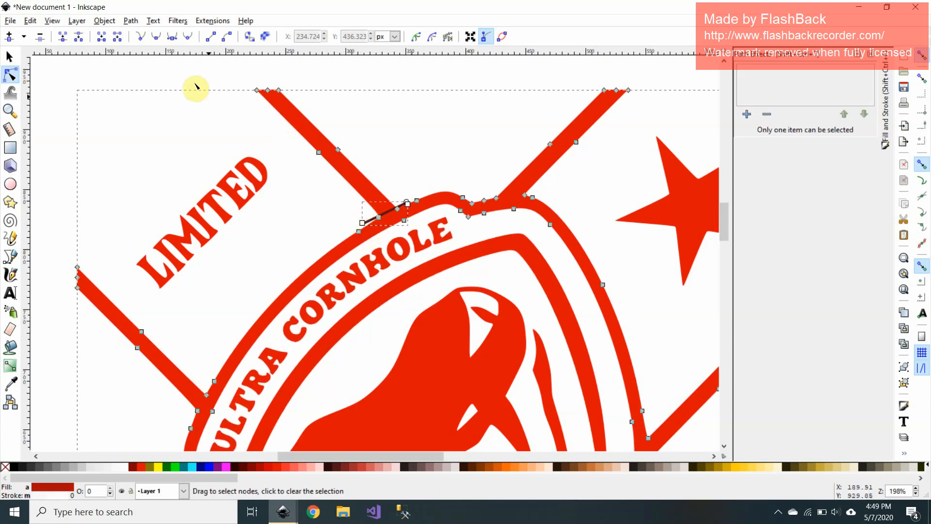
{"action": "left_click", "coordinate": [131, 21]}
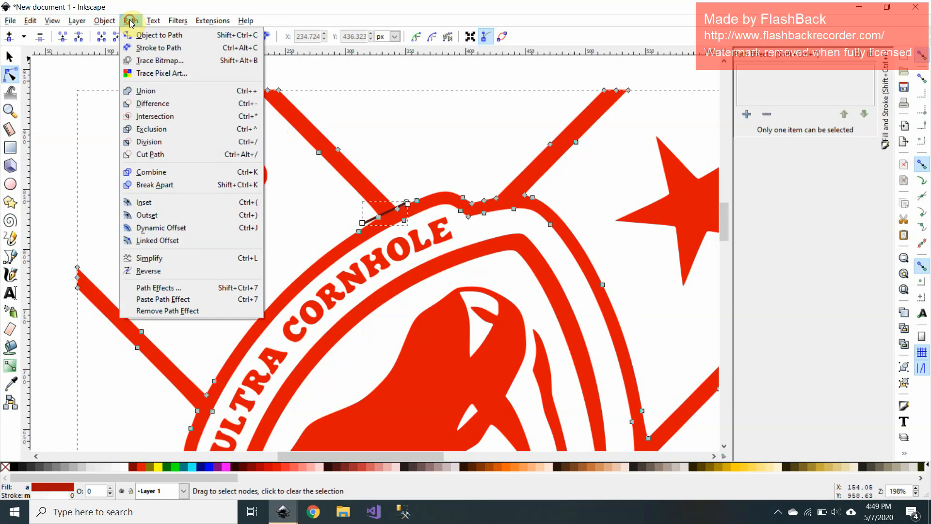
{"action": "left_click", "coordinate": [163, 106]}
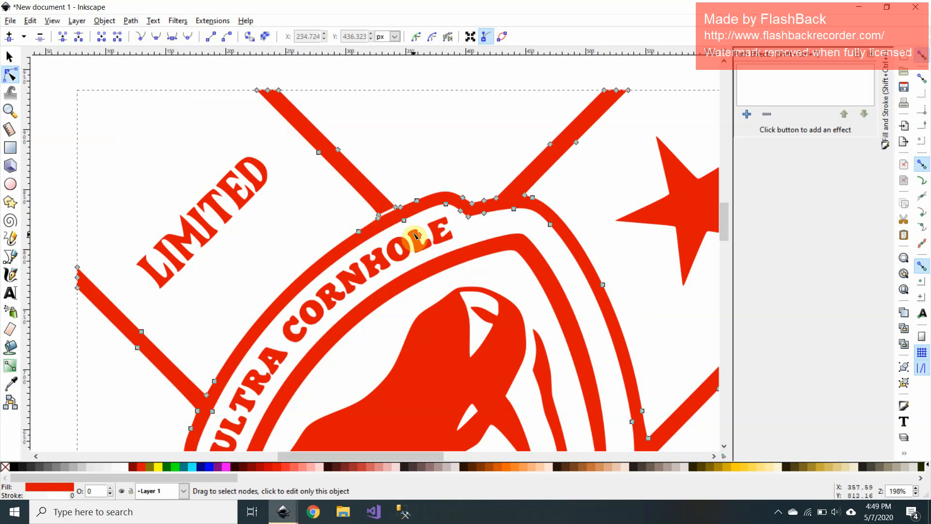
Delete the leftover corner node on the badge outline below the cut stripe and reshape the segment into a smooth curve
{"action": "scroll", "coordinate": [416, 236], "scroll_direction": "up", "scroll_amount": 2}
{"action": "scroll", "coordinate": [311, 189], "scroll_direction": "up", "scroll_amount": 2}
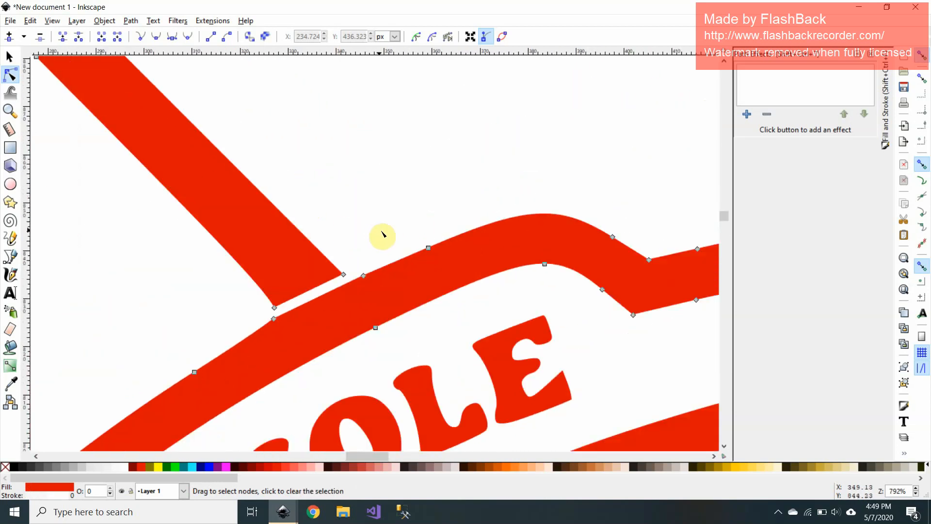
{"action": "left_click", "coordinate": [332, 269]}
{"action": "left_click", "coordinate": [312, 312]}
{"action": "scroll", "coordinate": [316, 314], "scroll_direction": "up", "scroll_amount": 1}
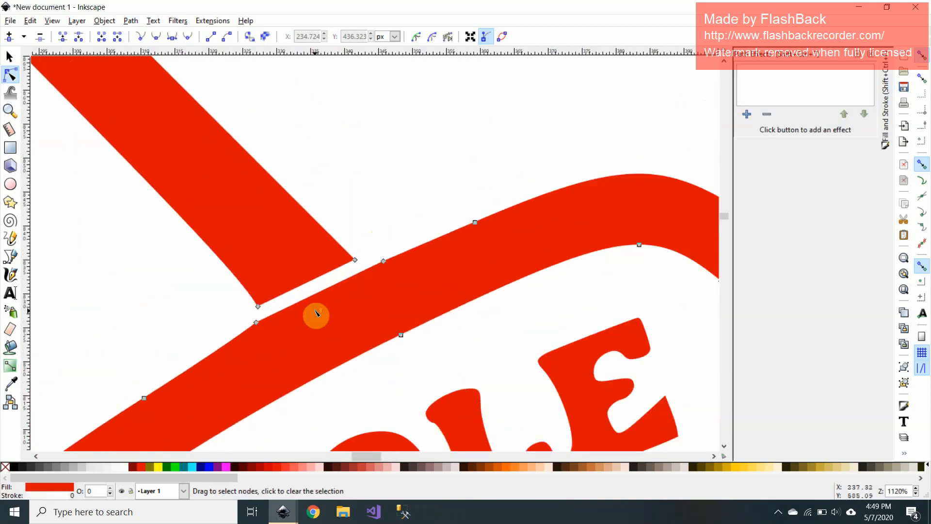
{"action": "scroll", "coordinate": [315, 314], "scroll_direction": "up", "scroll_amount": 1}
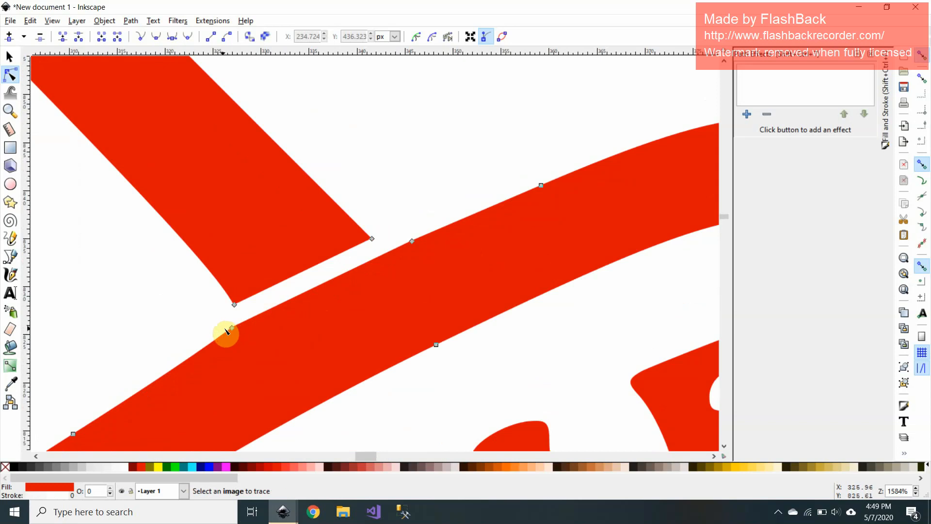
{"action": "left_click", "coordinate": [232, 330]}
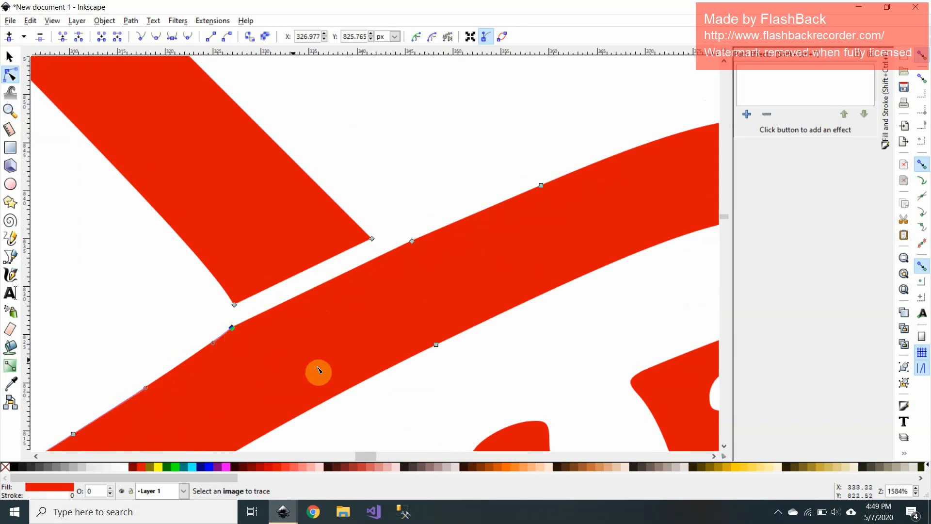
{"action": "key", "text": "Delete"}
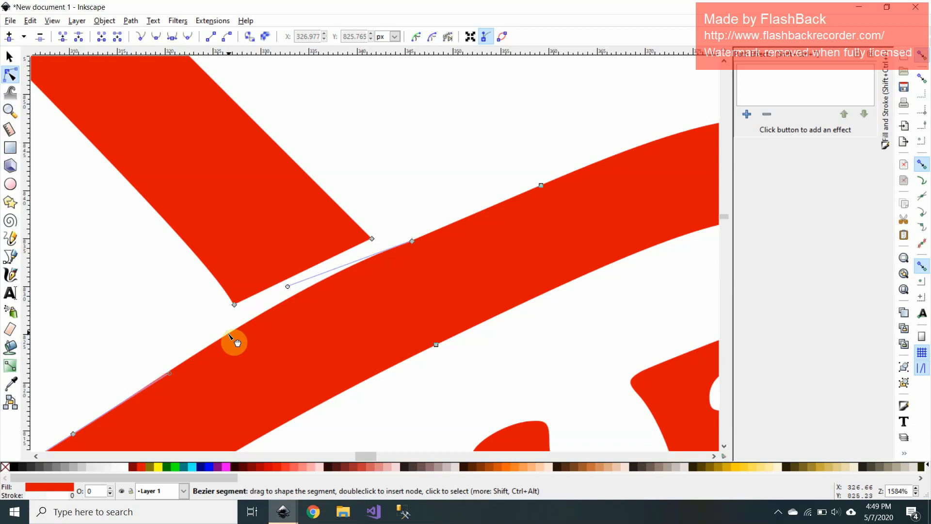
{"action": "mouse_move", "coordinate": [226, 335]}
{"action": "left_mouse_down"}
{"action": "mouse_move", "coordinate": [215, 342]}
{"action": "mouse_move", "coordinate": [221, 336]}
{"action": "left_mouse_up"}
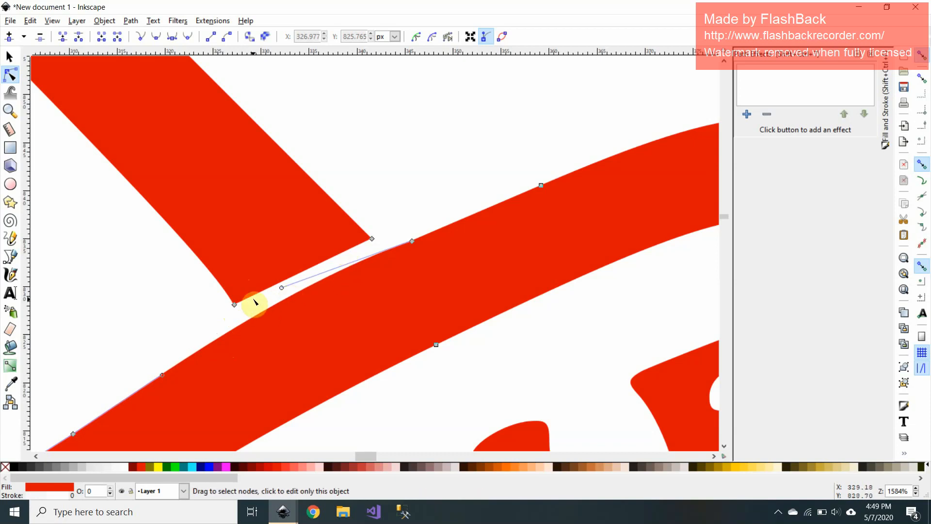
Move the cut stripe's two end nodes onto the badge outline to close the gap, and adjust the lower node's handle
{"action": "left_click_drag", "start_coordinate": [234, 305], "coordinate": [242, 326]}
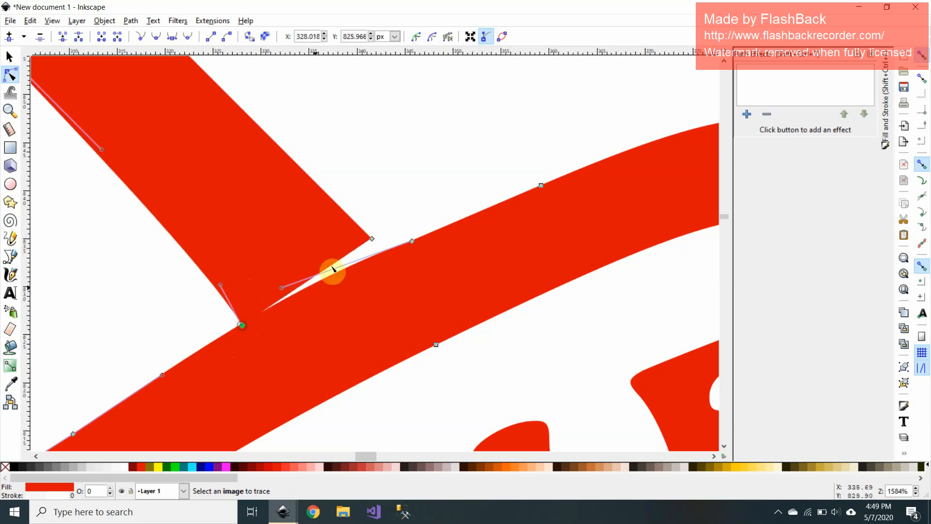
{"action": "left_click_drag", "start_coordinate": [372, 239], "coordinate": [386, 255]}
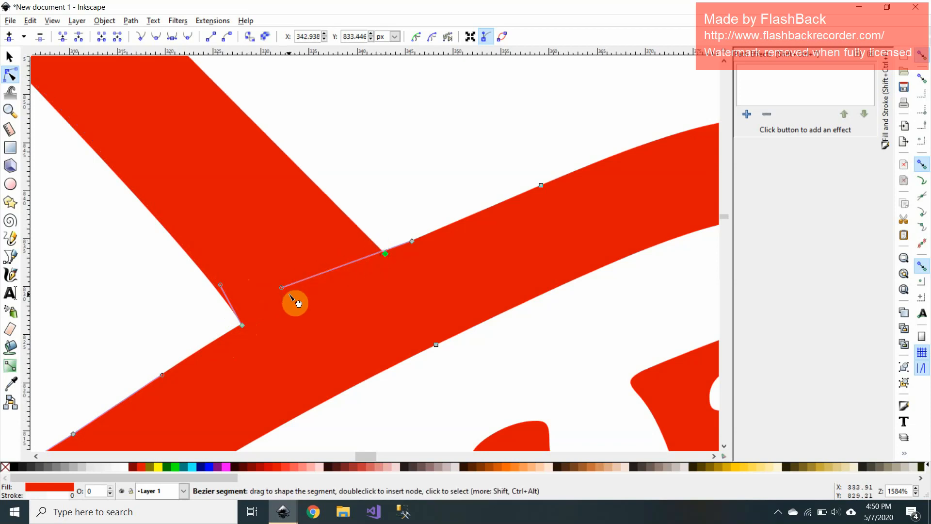
{"action": "left_click", "coordinate": [296, 303]}
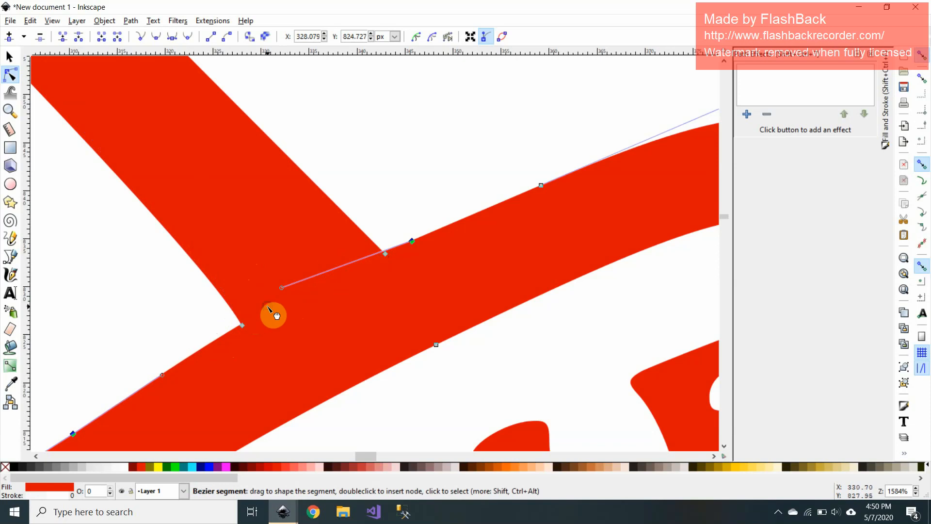
{"action": "left_click", "coordinate": [242, 325]}
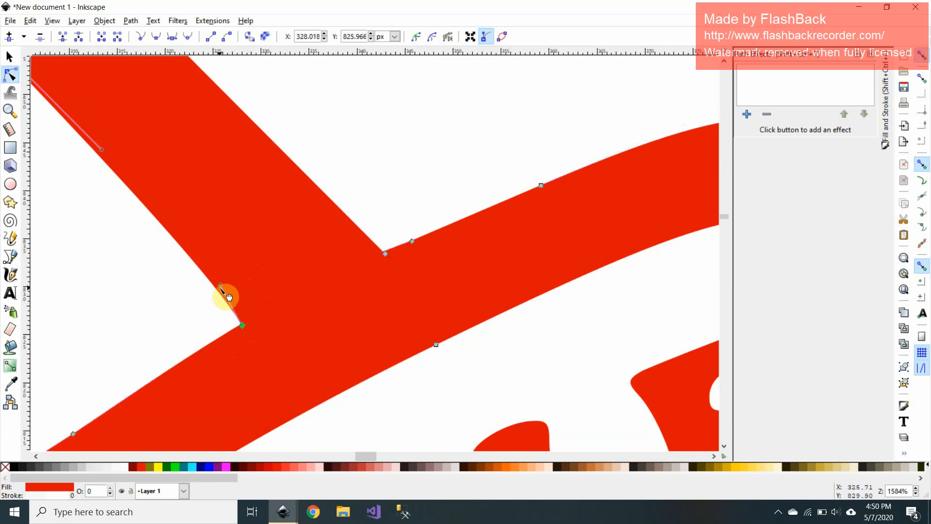
{"action": "mouse_move", "coordinate": [219, 286]}
{"action": "left_mouse_down"}
{"action": "mouse_move", "coordinate": [244, 290]}
{"action": "mouse_move", "coordinate": [221, 288]}
{"action": "left_mouse_up"}
{"action": "left_click", "coordinate": [385, 255]}
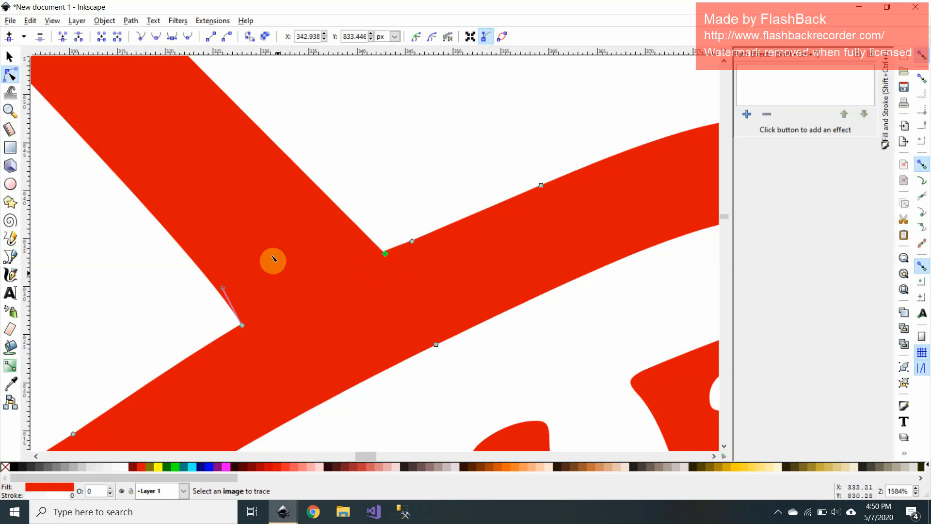
Select the upper-left stripe and examine its path nodes to check whether it is separate from the badge outline
{"action": "left_click", "coordinate": [10, 58]}
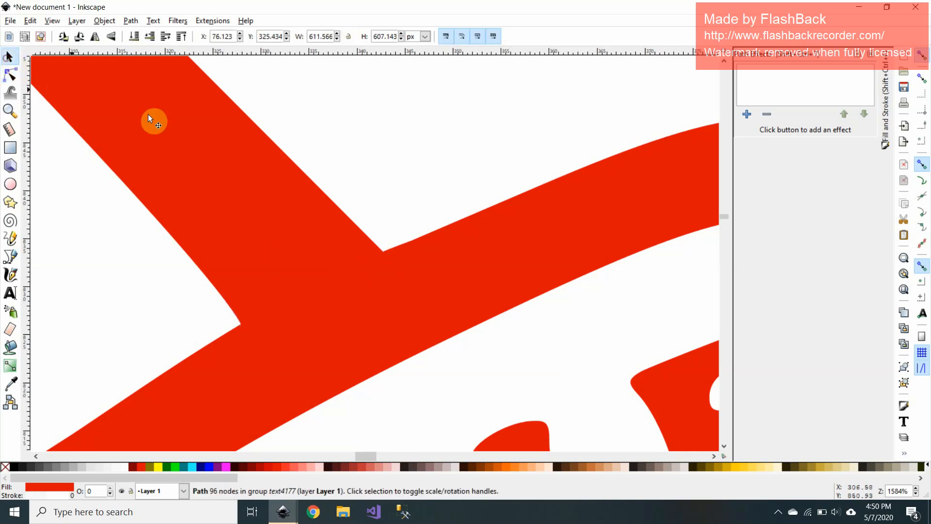
{"action": "left_click", "coordinate": [165, 140]}
{"action": "key", "text": "Escape"}
{"action": "left_click", "coordinate": [240, 205], "text": "ctrl"}
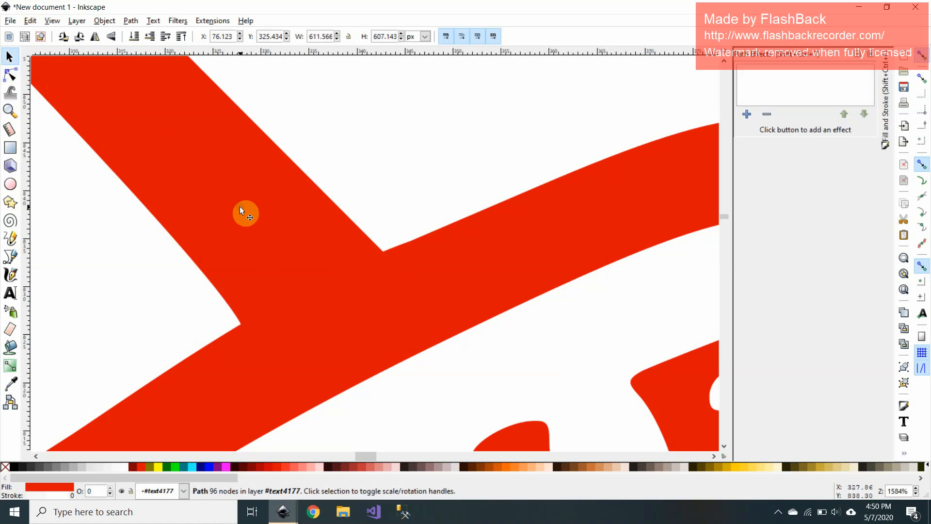
{"action": "scroll", "coordinate": [233, 208], "scroll_direction": "down", "scroll_amount": 3}
{"action": "scroll", "coordinate": [205, 201], "scroll_direction": "down", "scroll_amount": 4}
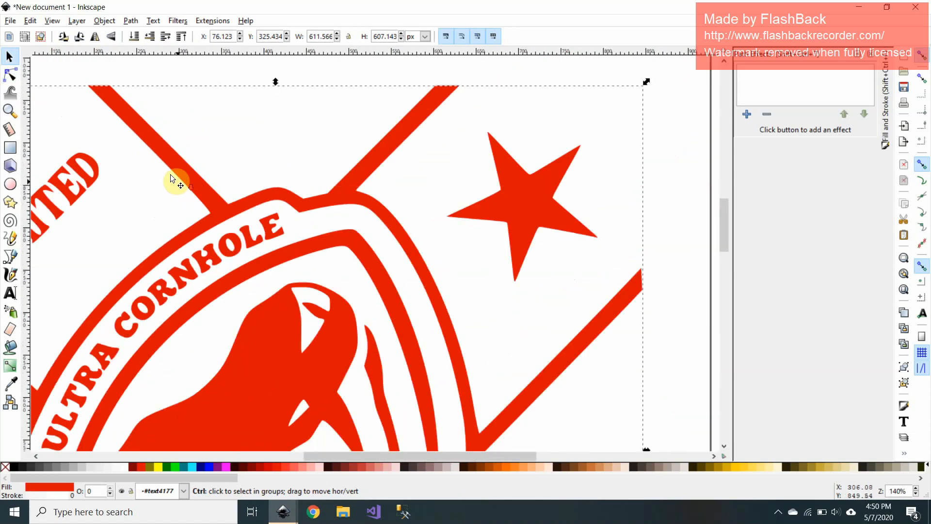
{"action": "key", "text": "n"}
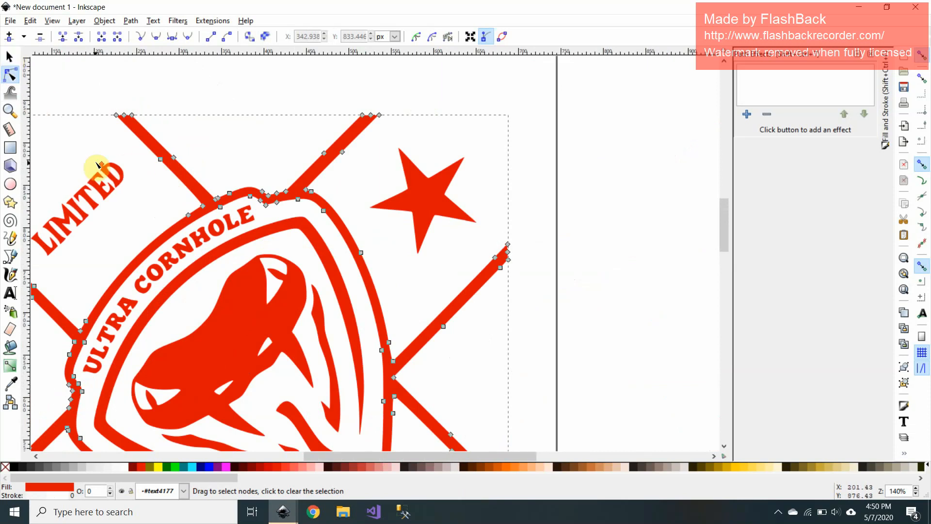
{"action": "scroll", "coordinate": [96, 167], "scroll_direction": "up", "scroll_amount": 3}
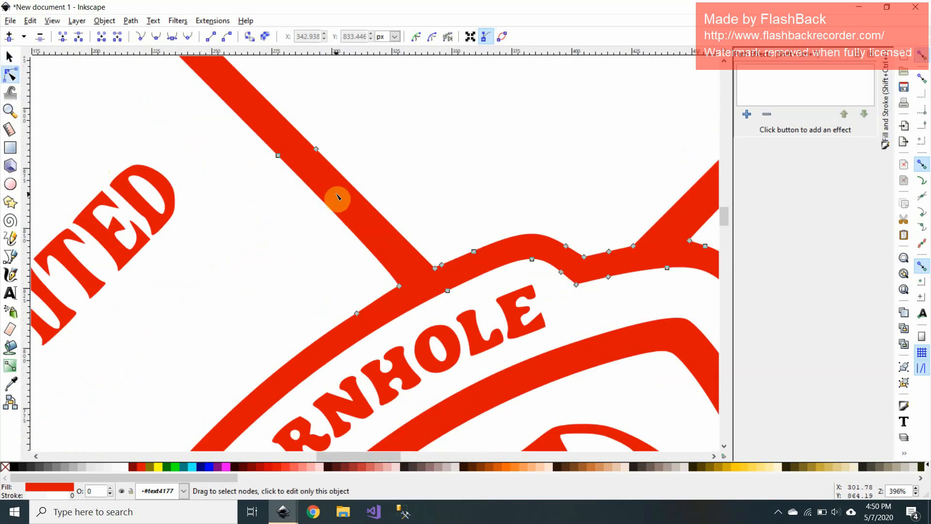
{"action": "left_click", "coordinate": [12, 57]}
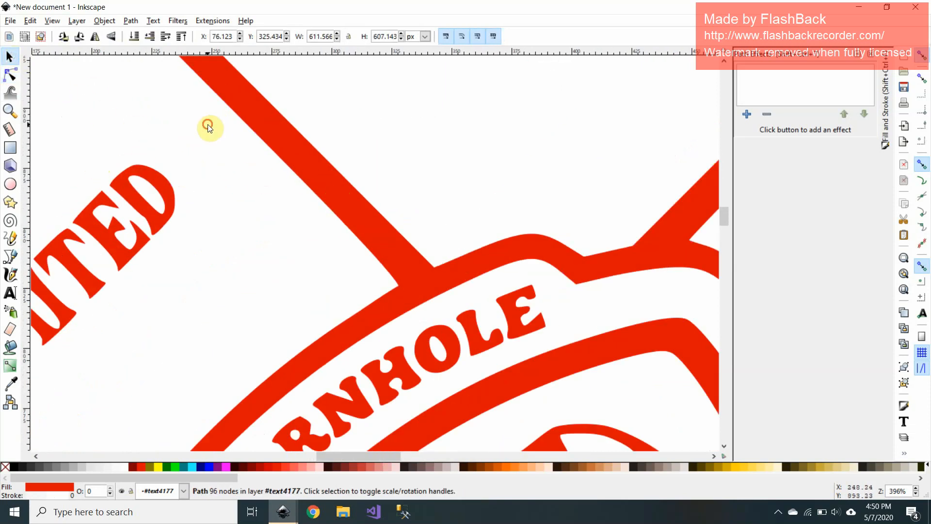
{"action": "left_click", "coordinate": [208, 127]}
{"action": "key", "text": "n"}
{"action": "left_click", "coordinate": [279, 146]}
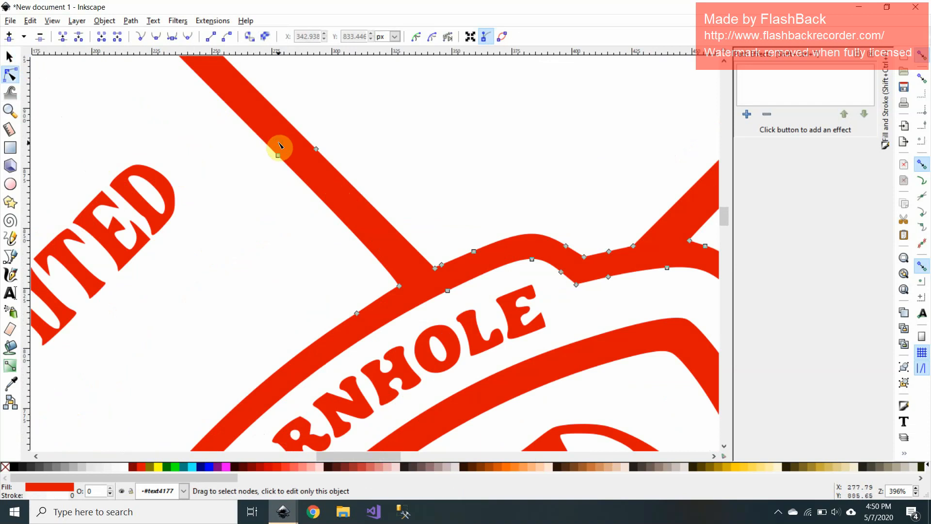
Fill the upper-left diagonal stripe with green using the Paint Bucket and select the new green shape
{"action": "scroll", "coordinate": [399, 177], "scroll_direction": "down", "scroll_amount": 3}
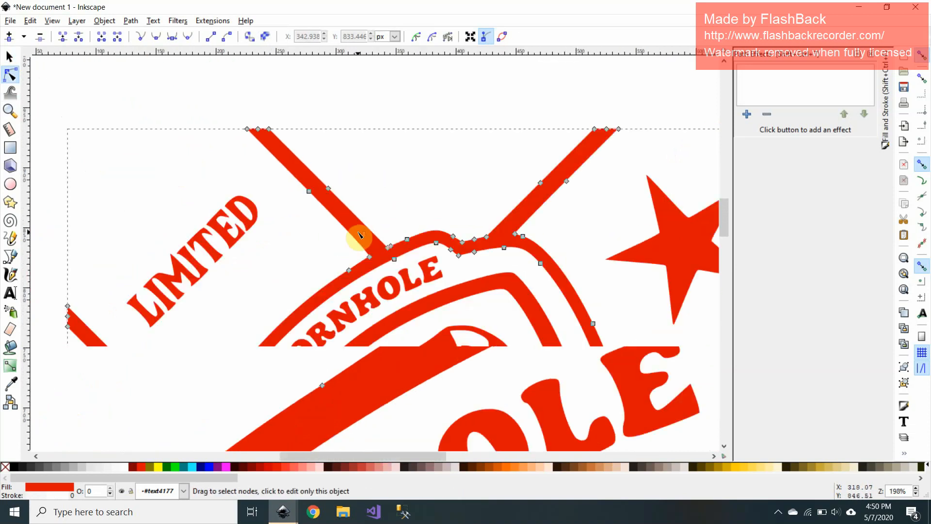
{"action": "left_click", "coordinate": [354, 228]}
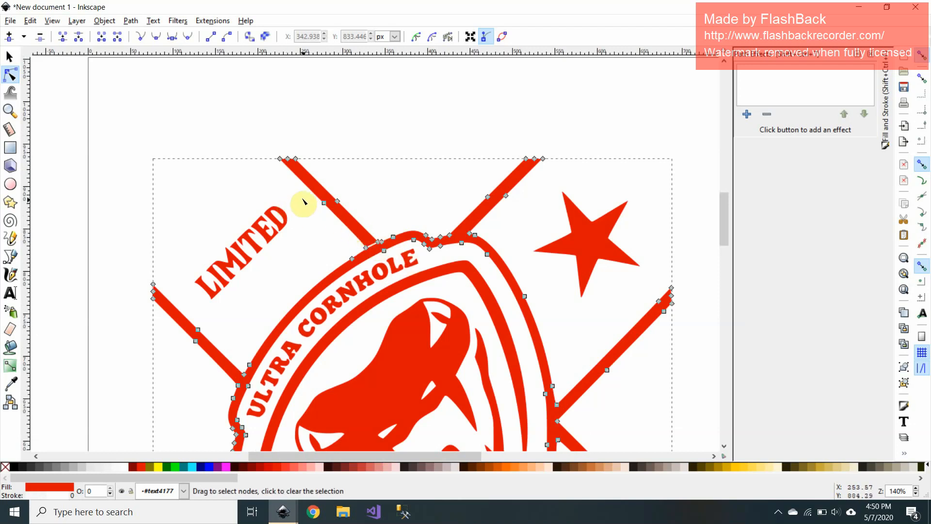
{"action": "left_click", "coordinate": [9, 57]}
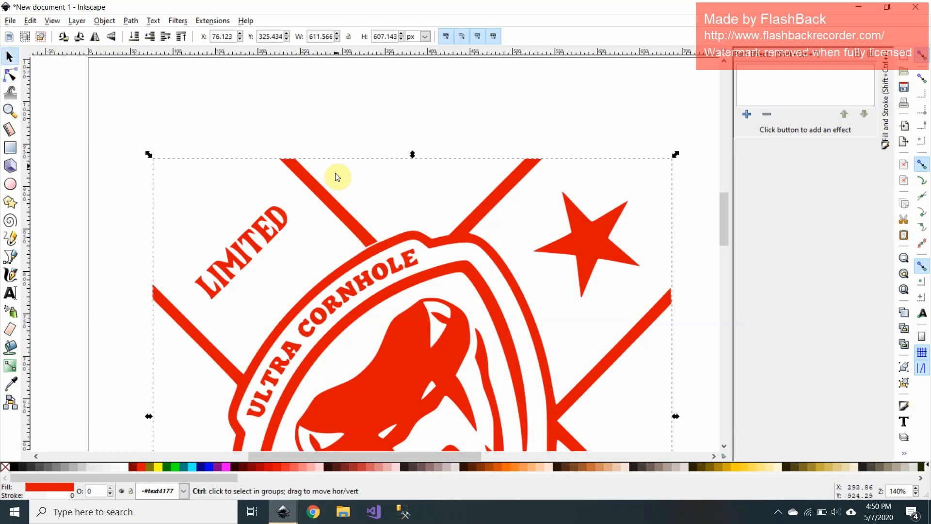
{"action": "scroll", "coordinate": [349, 184], "scroll_direction": "up", "scroll_amount": 3}
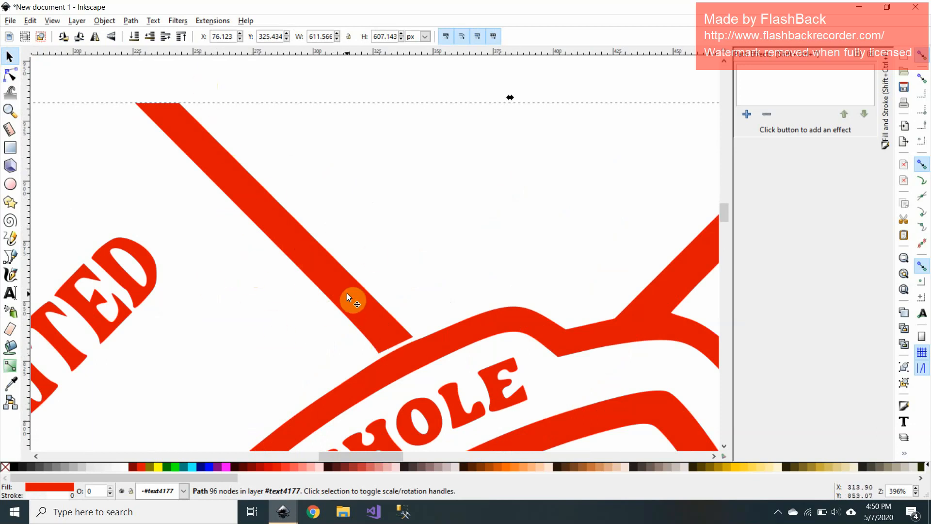
{"action": "left_click", "coordinate": [63, 84]}
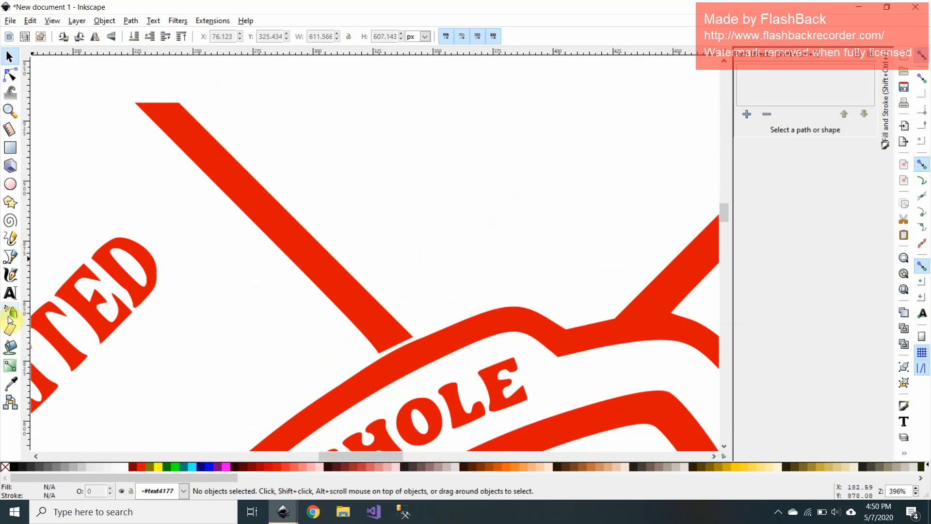
{"action": "left_click", "coordinate": [10, 348]}
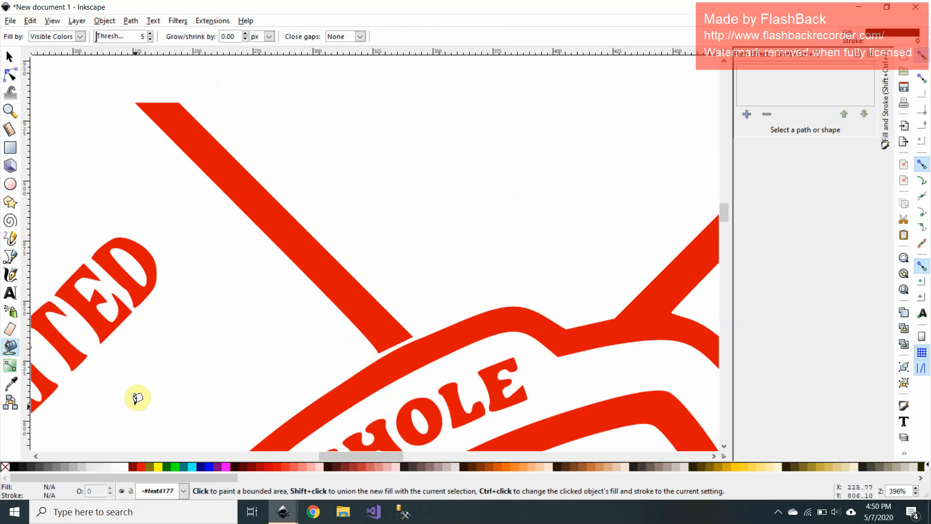
{"action": "left_click", "coordinate": [165, 466]}
{"action": "left_click", "coordinate": [155, 135]}
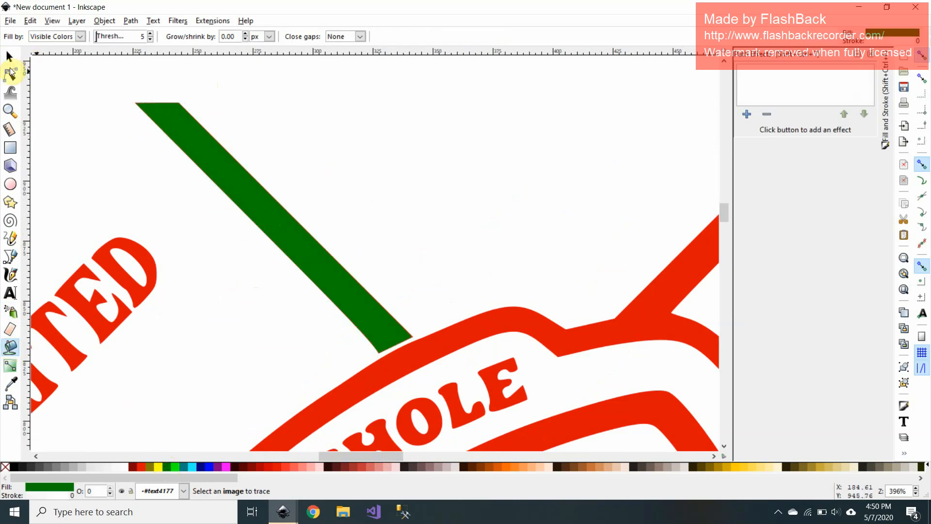
{"action": "left_click", "coordinate": [10, 55]}
{"action": "left_click", "coordinate": [183, 117]}
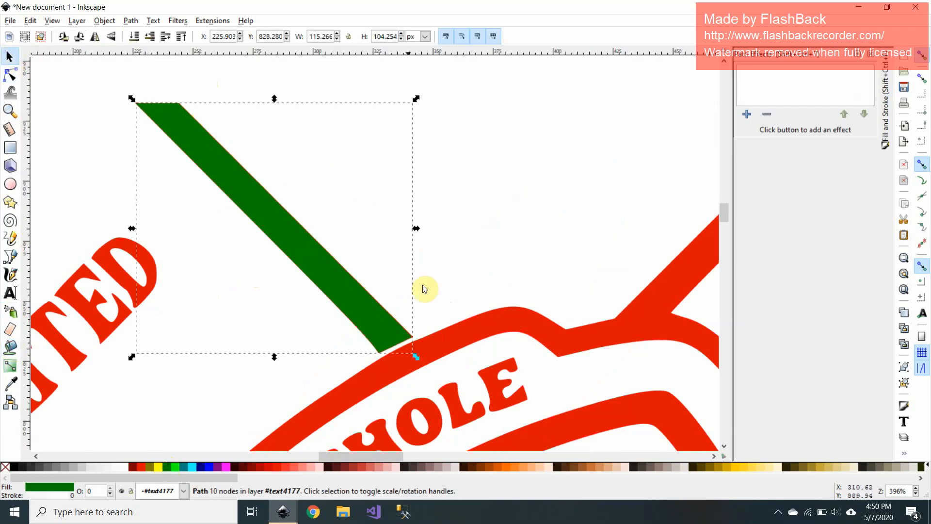
Delete the badge outline path's nodes that form the red stripe beneath the green shape, from its upper end down to the outline
{"action": "double_click", "coordinate": [456, 329]}
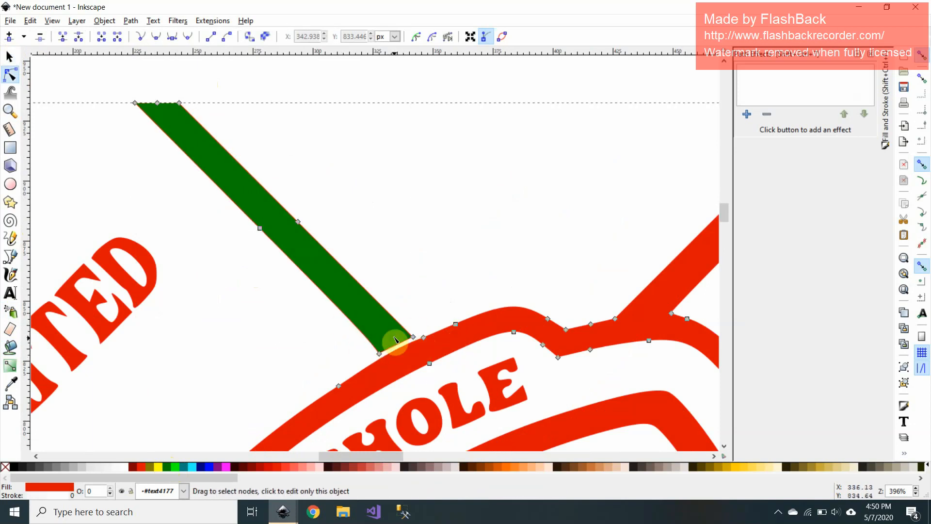
{"action": "scroll", "coordinate": [361, 318], "scroll_direction": "down", "scroll_amount": 1, "text": "ctrl"}
{"action": "scroll", "coordinate": [362, 318], "scroll_direction": "down", "scroll_amount": 2, "text": "ctrl"}
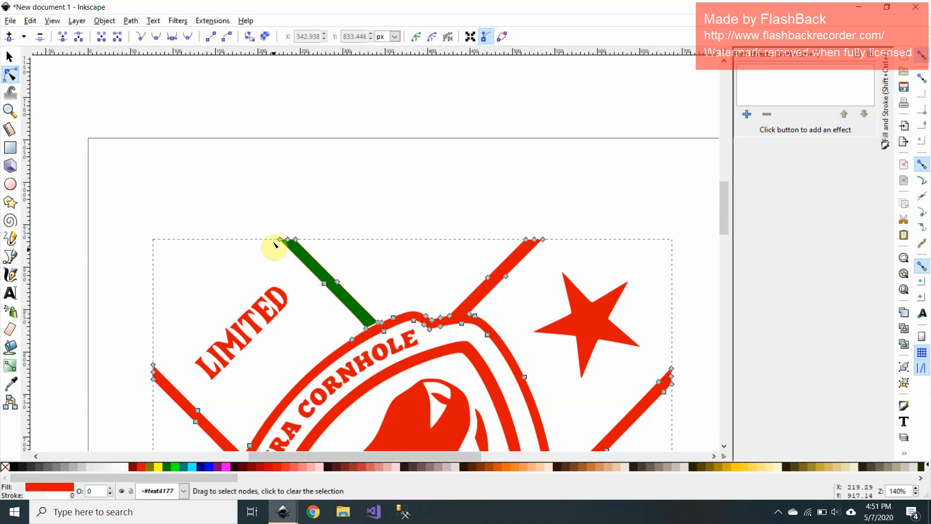
{"action": "left_click_drag", "start_coordinate": [274, 228], "coordinate": [314, 253]}
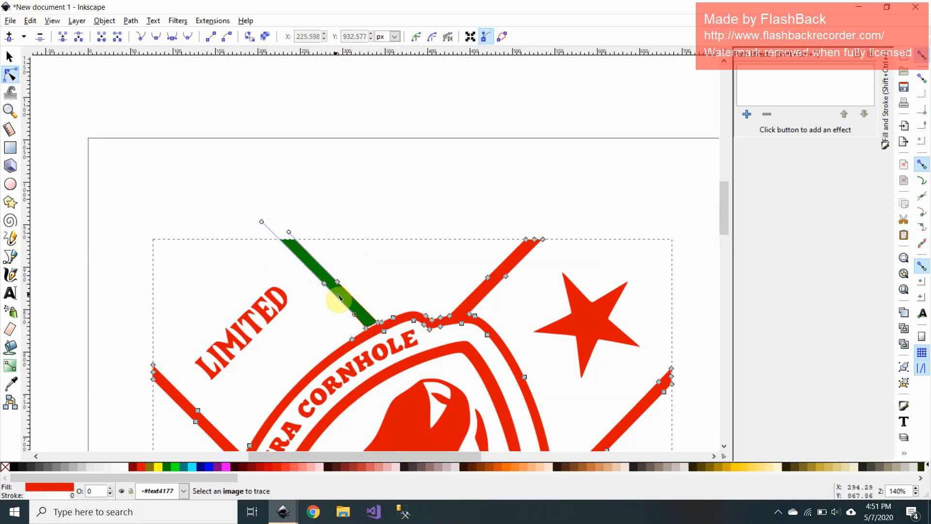
{"action": "scroll", "coordinate": [332, 286], "scroll_direction": "up", "scroll_amount": 4, "text": "ctrl"}
{"action": "double_click", "coordinate": [290, 276]}
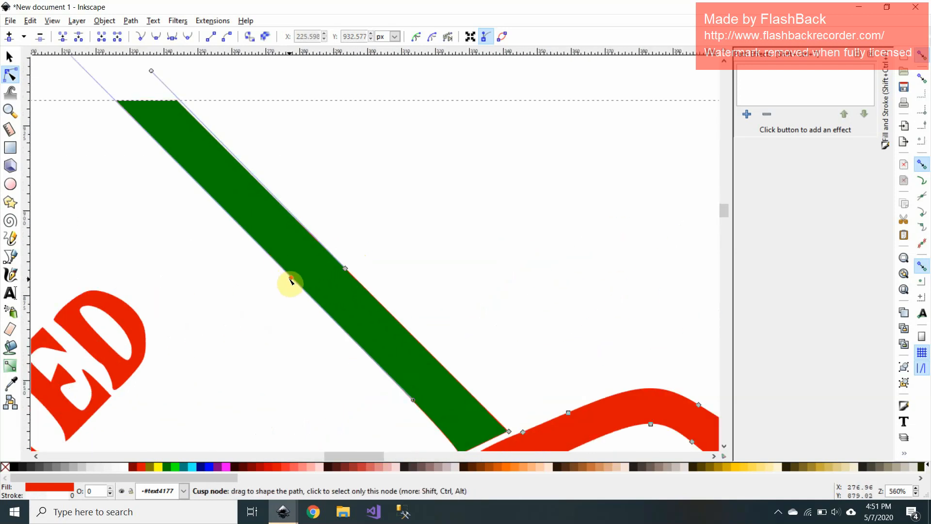
{"action": "left_click_drag", "start_coordinate": [291, 277], "coordinate": [344, 268]}
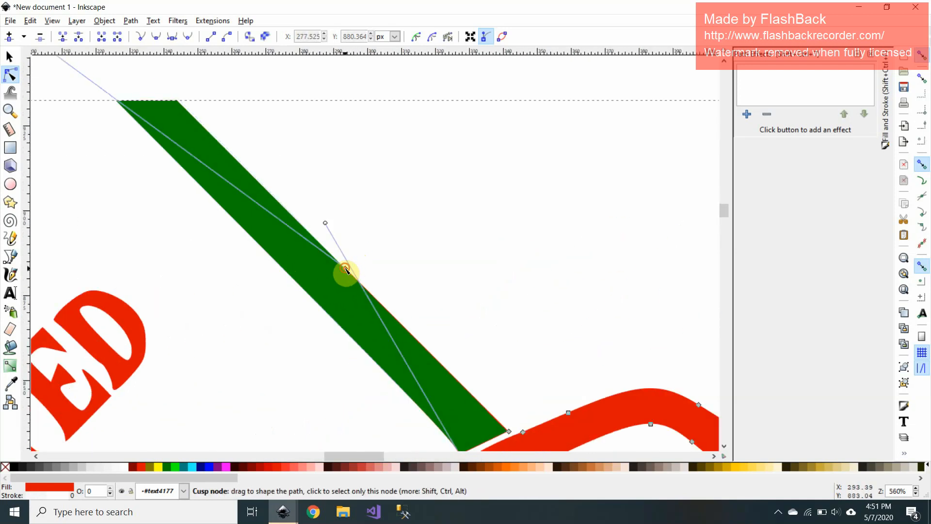
{"action": "scroll", "coordinate": [437, 282], "scroll_direction": "down", "scroll_amount": 5}
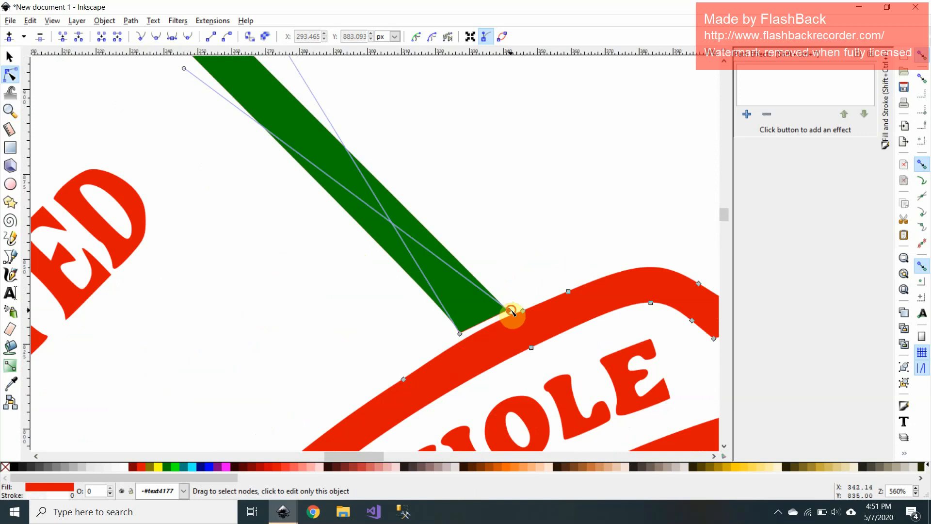
{"action": "left_click", "coordinate": [463, 334]}
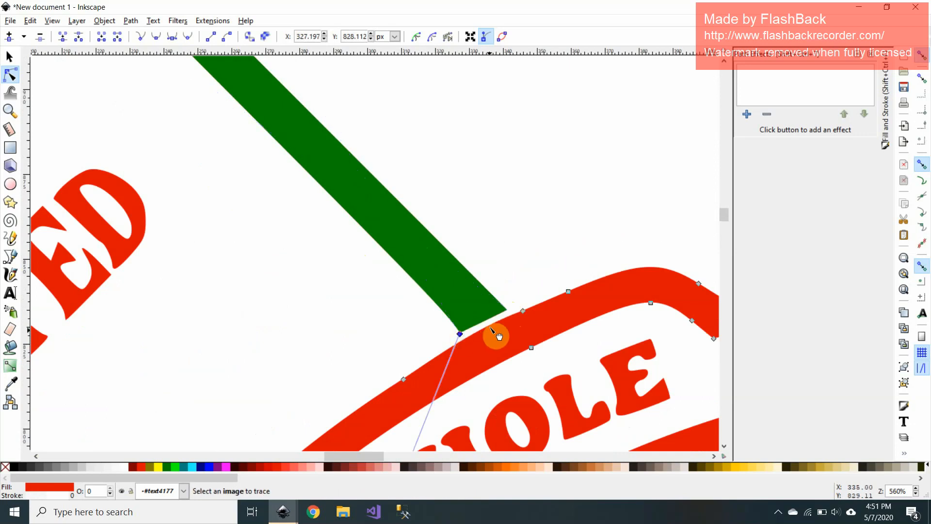
{"action": "key", "text": "Delete"}
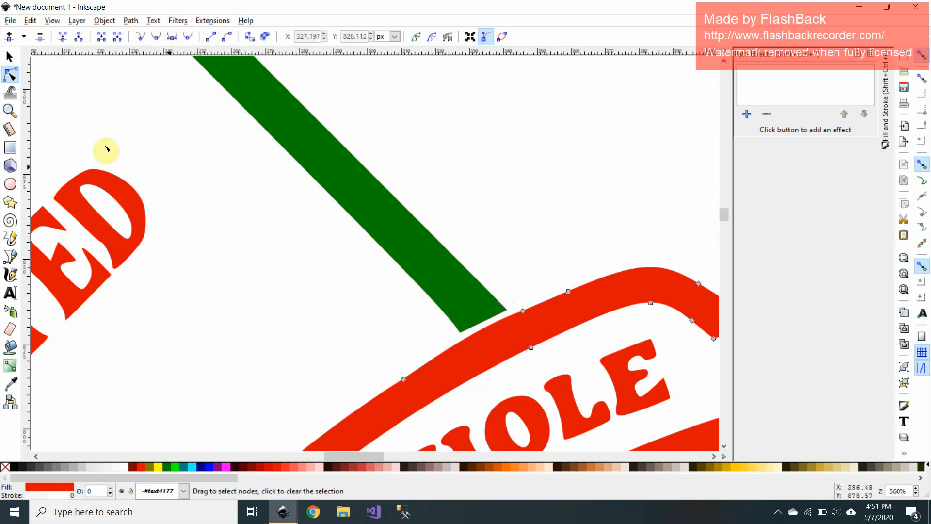
Move the green stripe aside to check what remains beneath it, and undo the move
{"action": "left_click", "coordinate": [9, 56]}
{"action": "scroll", "coordinate": [185, 141], "scroll_direction": "down", "scroll_amount": 1}
{"action": "scroll", "coordinate": [185, 141], "scroll_direction": "down", "scroll_amount": 1}
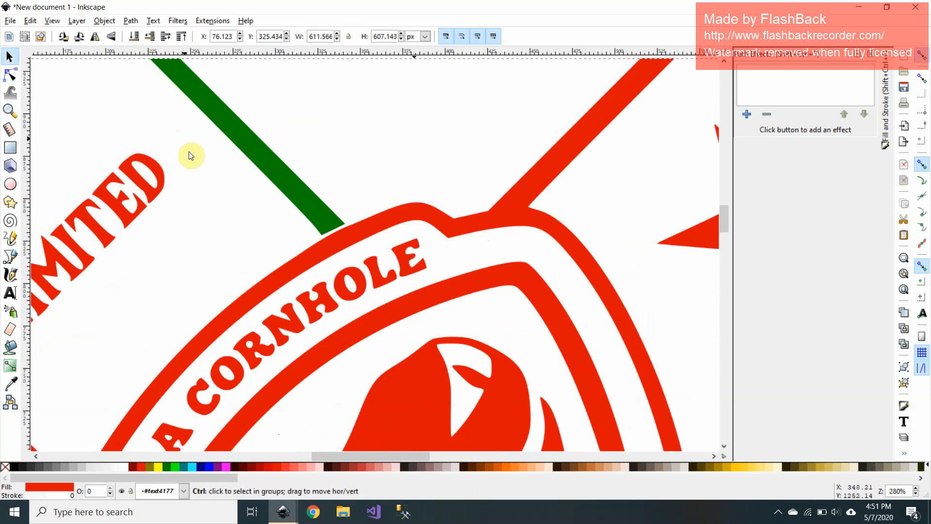
{"action": "left_click", "coordinate": [260, 167]}
{"action": "left_click_drag", "start_coordinate": [262, 164], "coordinate": [289, 145]}
{"action": "key", "text": "ctrl+z"}
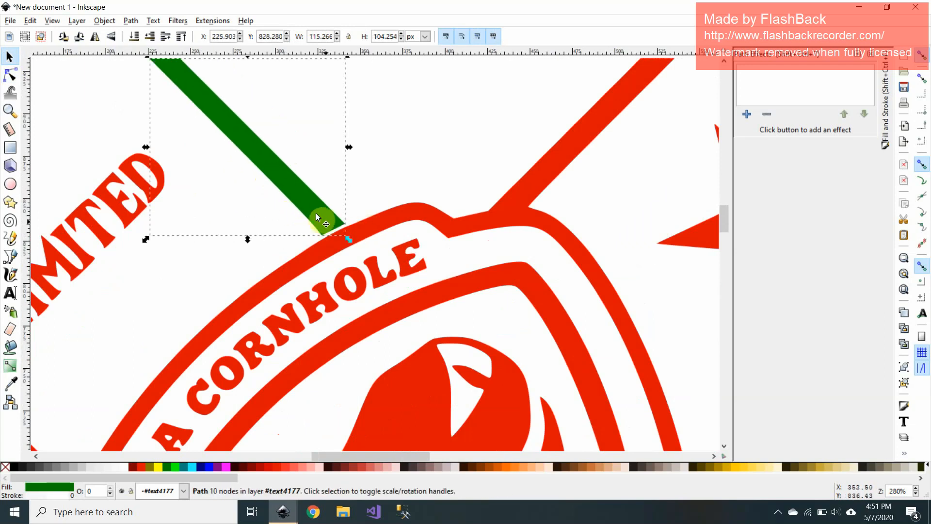
Fit the green stripe's lower end to the badge outline by moving its corner nodes, deleting the middle node and curving the end segment
{"action": "key", "text": "n"}
{"action": "scroll", "coordinate": [316, 214], "scroll_direction": "up", "scroll_amount": 4}
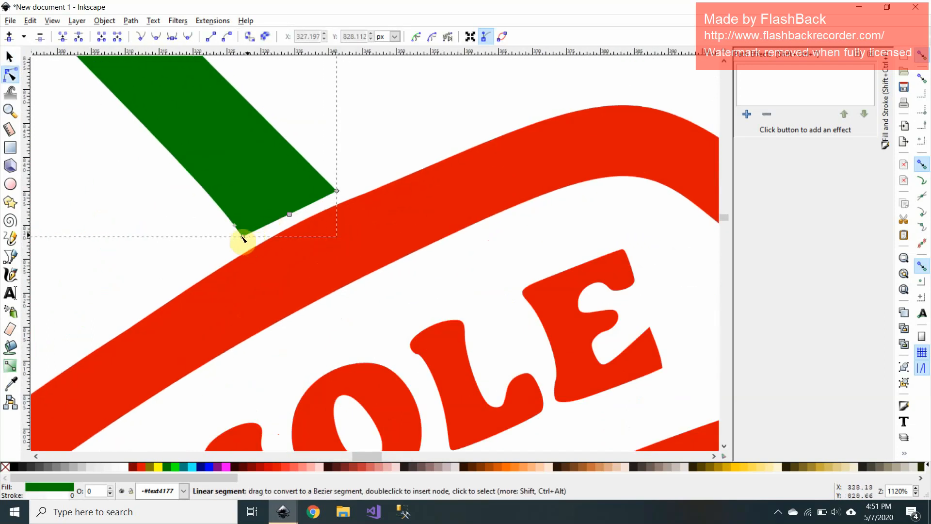
{"action": "left_click_drag", "start_coordinate": [243, 237], "coordinate": [252, 251]}
{"action": "left_click_drag", "start_coordinate": [337, 191], "coordinate": [347, 205]}
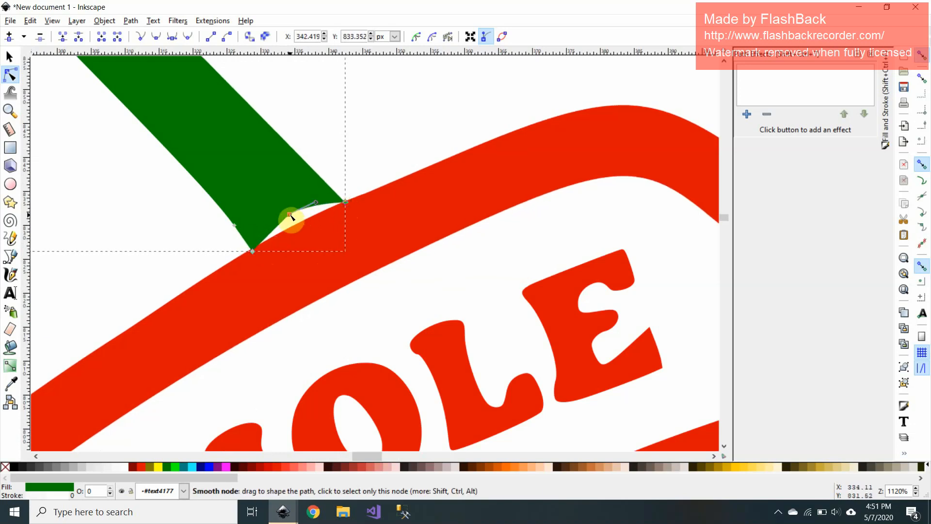
{"action": "left_click", "coordinate": [290, 215]}
{"action": "key", "text": "Delete"}
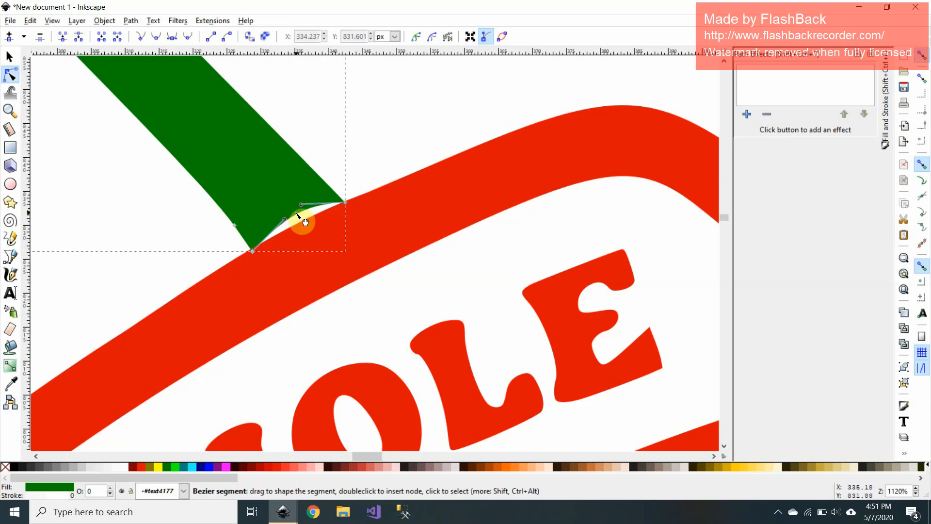
{"action": "left_click_drag", "start_coordinate": [298, 216], "coordinate": [302, 223]}
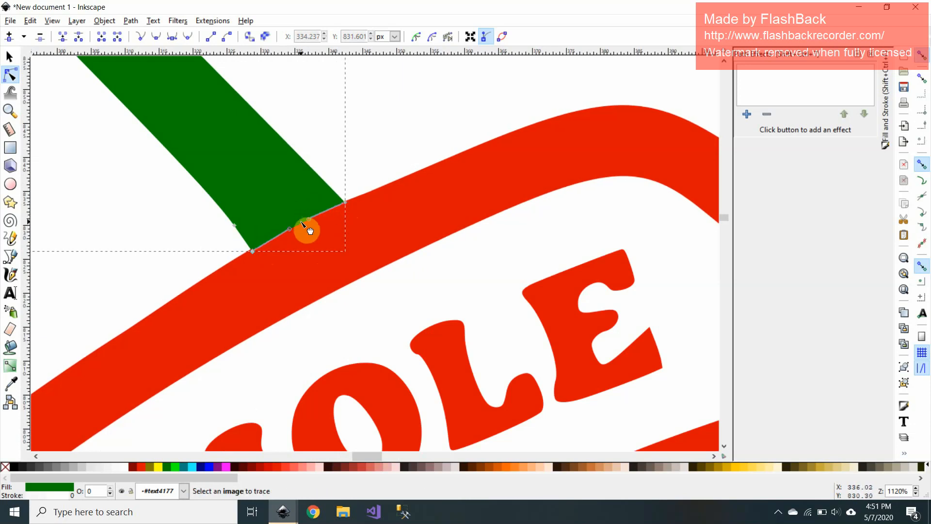
{"action": "left_click", "coordinate": [368, 160]}
Draw a horizontal green rectangle about 155 by 13 px above the badge, its end overlapping the upper-right stripe
{"action": "scroll", "coordinate": [280, 217], "scroll_direction": "down", "scroll_amount": 3}
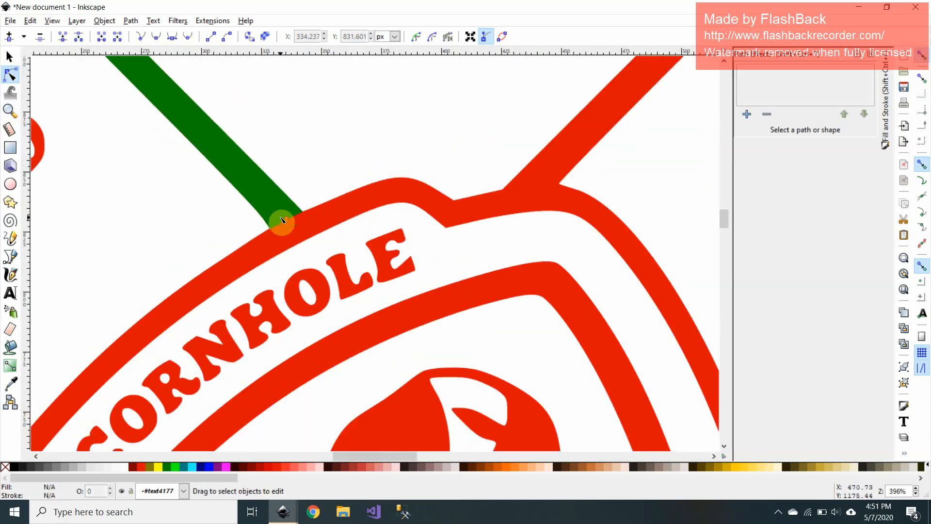
{"action": "scroll", "coordinate": [254, 208], "scroll_direction": "down", "scroll_amount": 2}
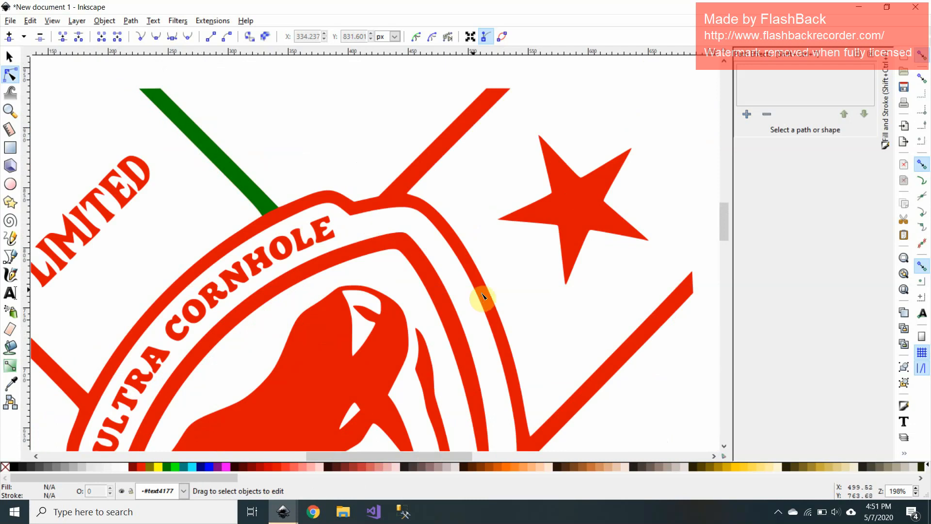
{"action": "scroll", "coordinate": [500, 285], "scroll_direction": "up", "scroll_amount": 5}
{"action": "scroll", "coordinate": [470, 291], "scroll_direction": "up", "scroll_amount": 2}
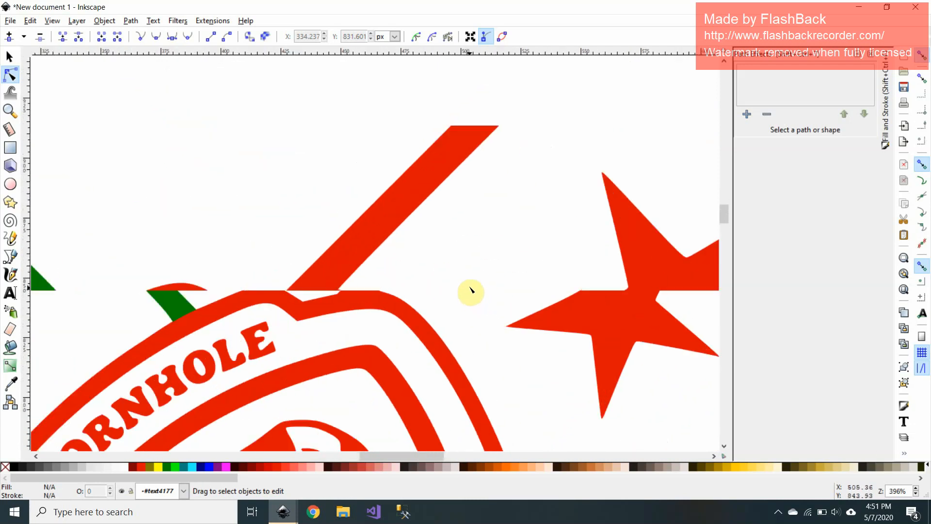
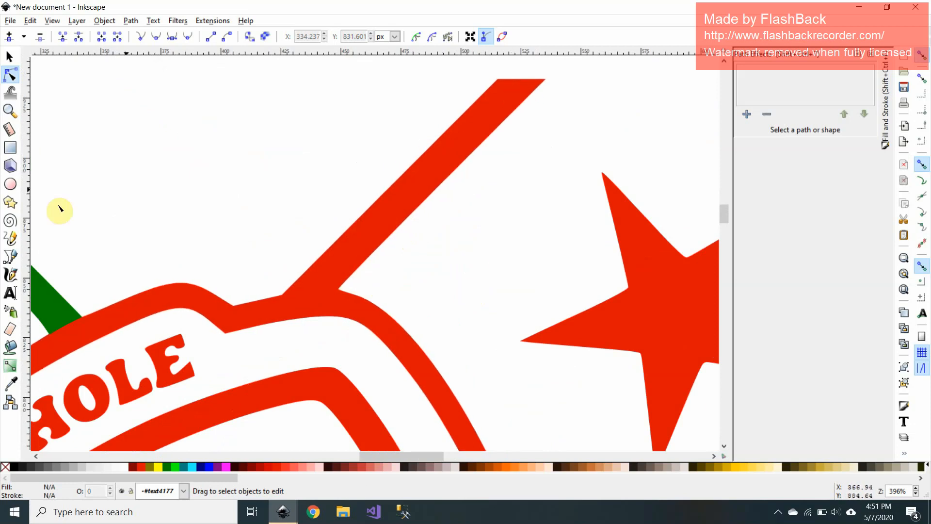
{"action": "left_click", "coordinate": [12, 147]}
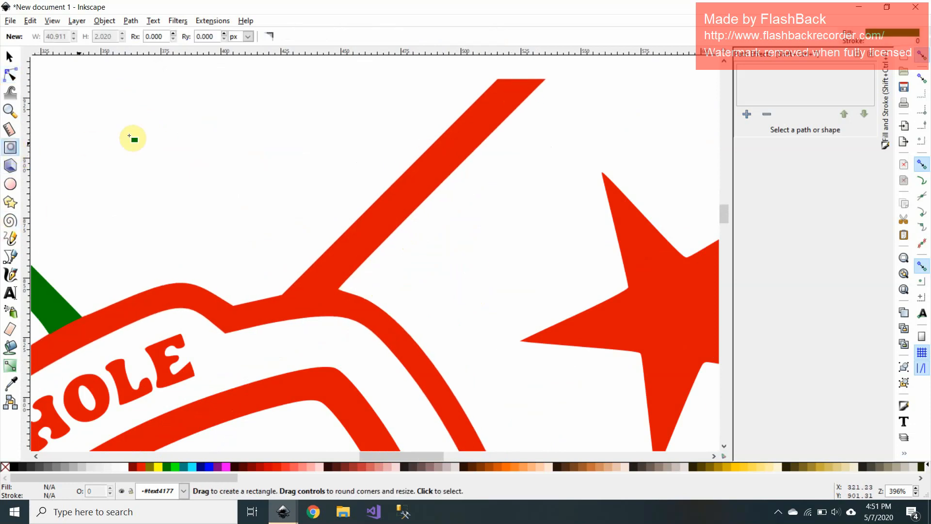
{"action": "left_click_drag", "start_coordinate": [120, 120], "coordinate": [492, 152]}
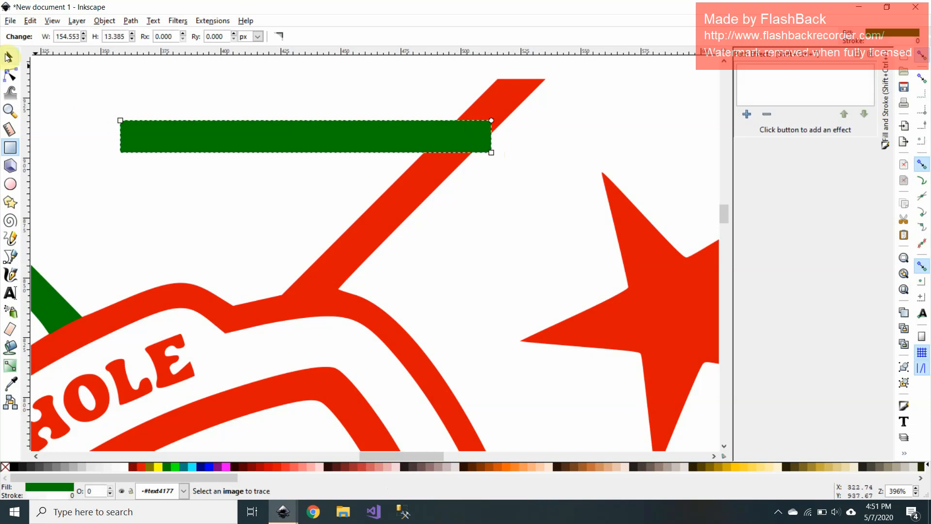
Rotate the green rectangle about 45 degrees, enlarge it to about 159 by 14 px, and lay it over the upper-right red stripe
{"action": "left_click", "coordinate": [7, 57]}
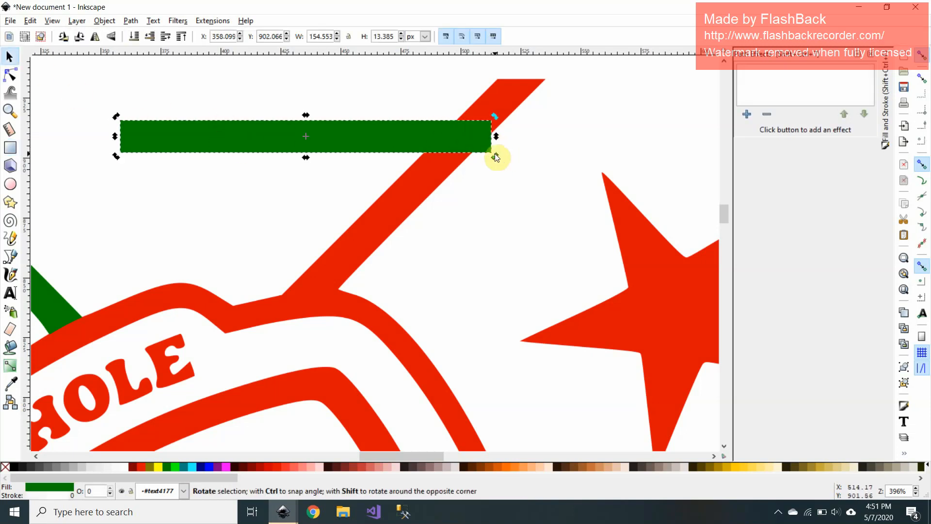
{"action": "left_click_drag", "start_coordinate": [494, 156], "coordinate": [451, 187]}
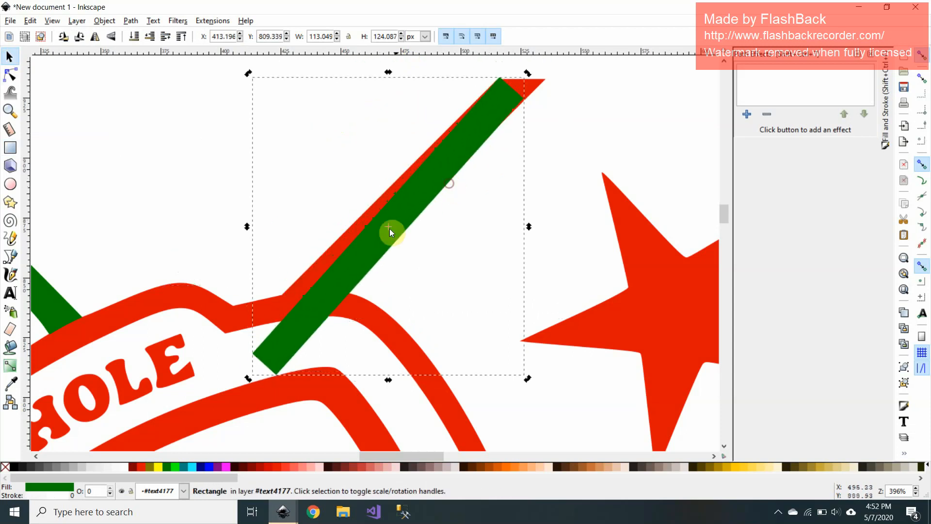
{"action": "left_click_drag", "start_coordinate": [248, 379], "coordinate": [242, 372]}
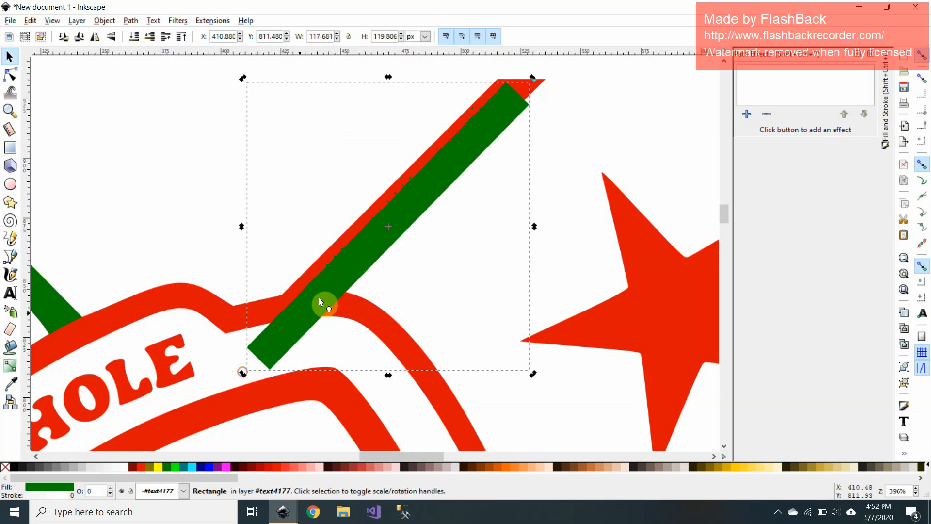
{"action": "left_click_drag", "start_coordinate": [327, 290], "coordinate": [322, 285]}
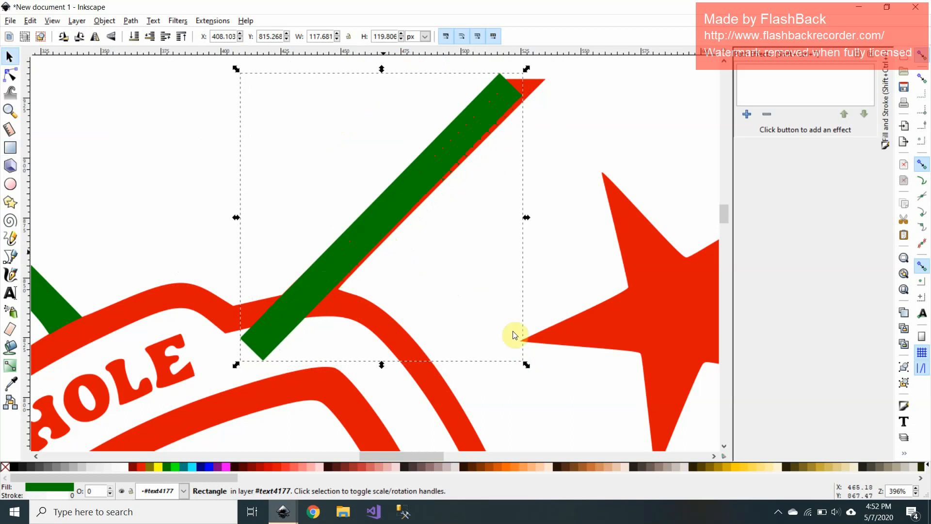
{"action": "left_click_drag", "start_coordinate": [528, 369], "coordinate": [538, 375]}
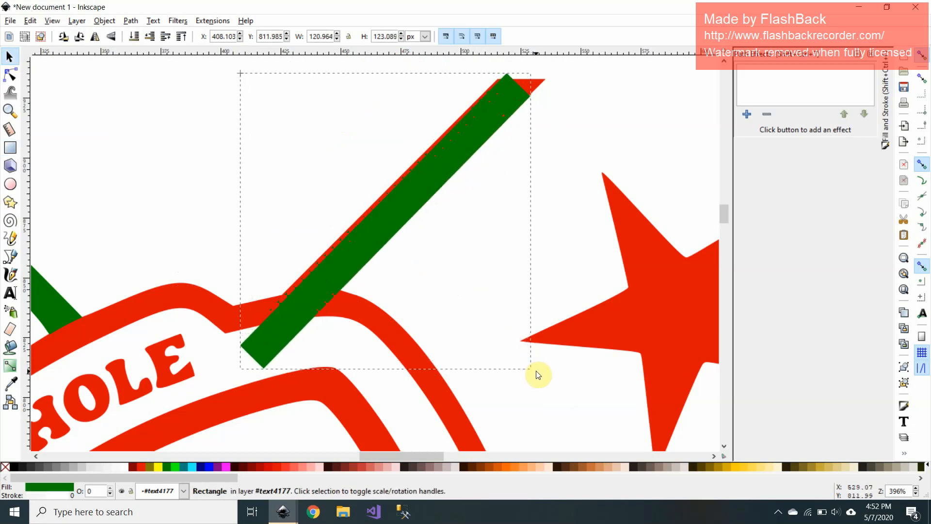
{"action": "left_click_drag", "start_coordinate": [373, 230], "coordinate": [375, 223]}
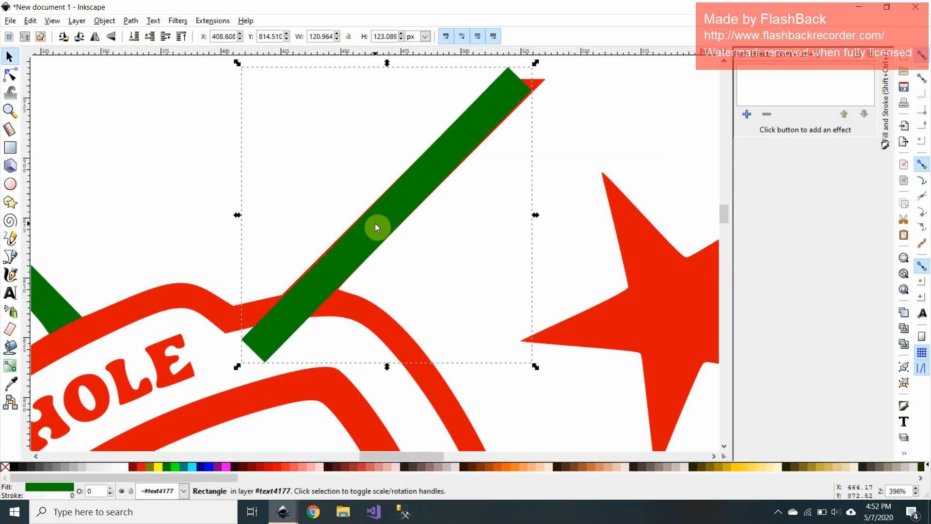
{"action": "key", "text": "r"}
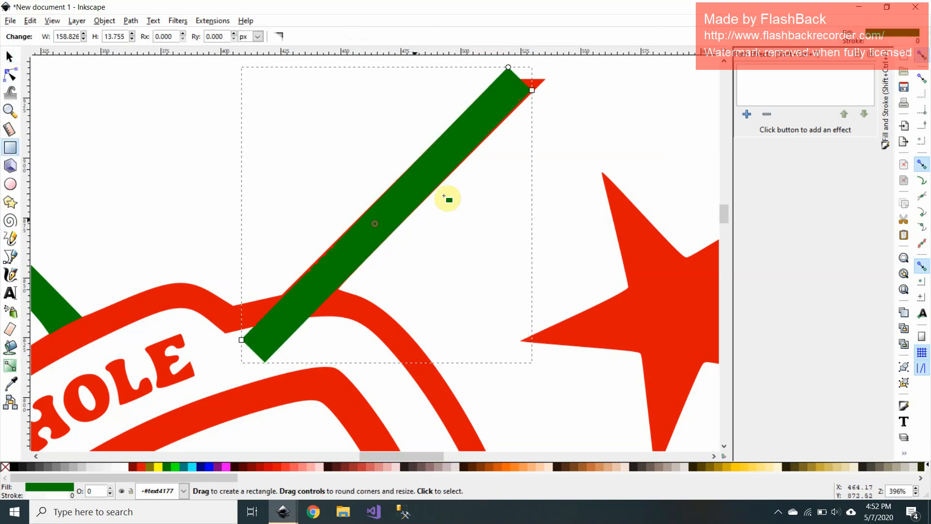
{"action": "left_click", "coordinate": [8, 58]}
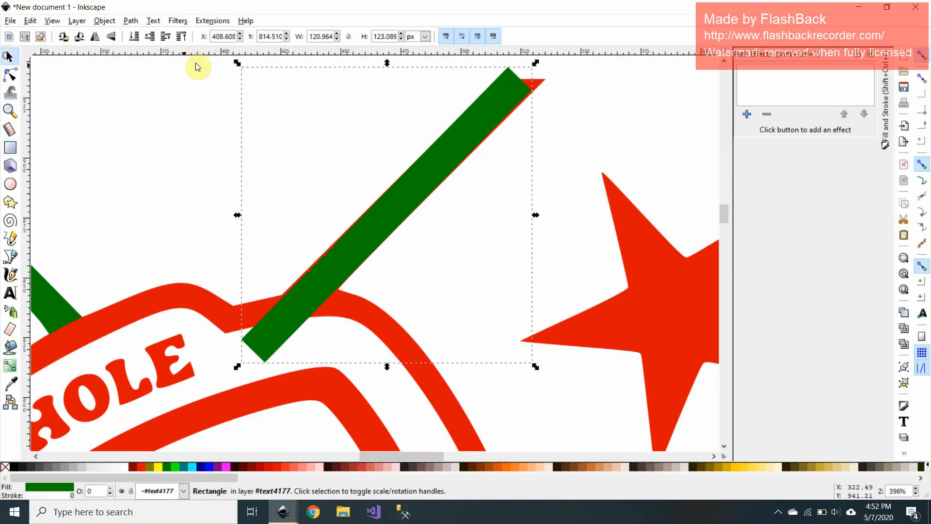
Convert the green rectangle to a path and move its corner nodes onto the corners of the upper-right red stripe
{"action": "left_click", "coordinate": [428, 161]}
{"action": "left_click", "coordinate": [127, 23]}
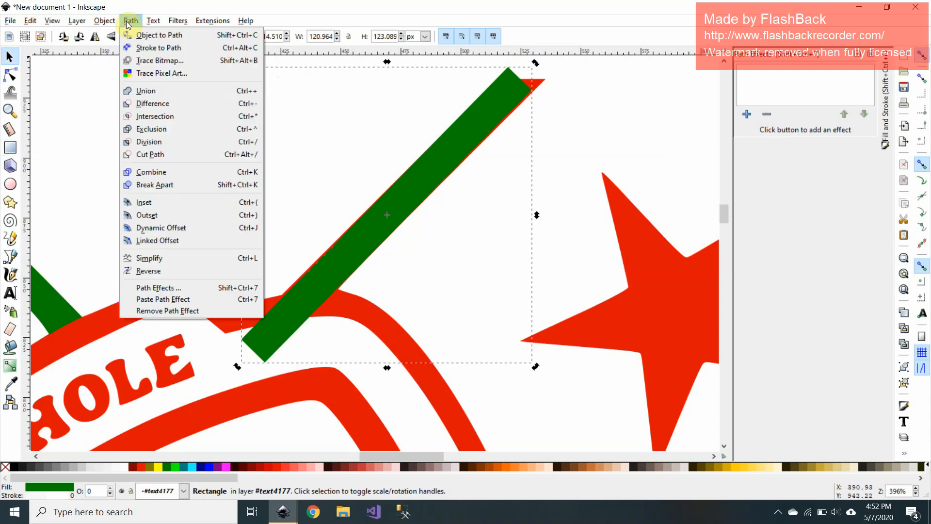
{"action": "left_click", "coordinate": [145, 39]}
{"action": "key", "text": "n"}
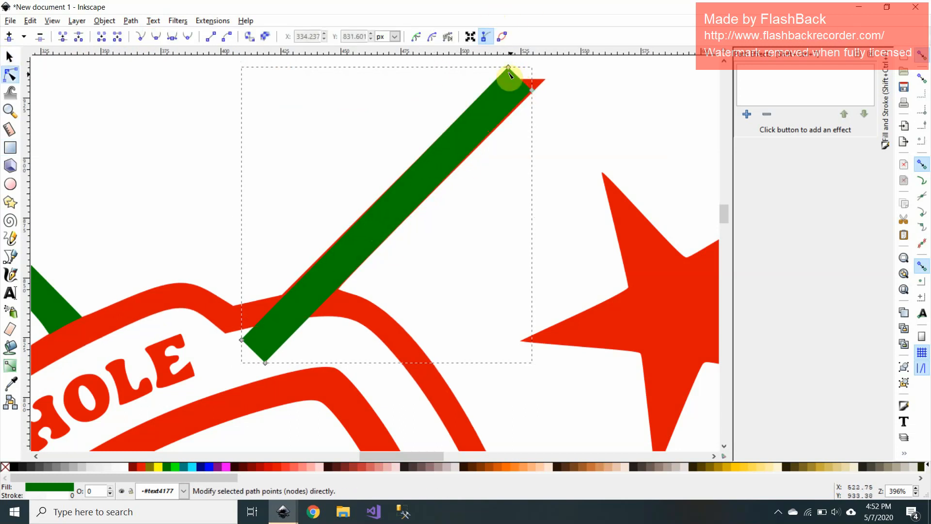
{"action": "left_click_drag", "start_coordinate": [509, 68], "coordinate": [544, 80]}
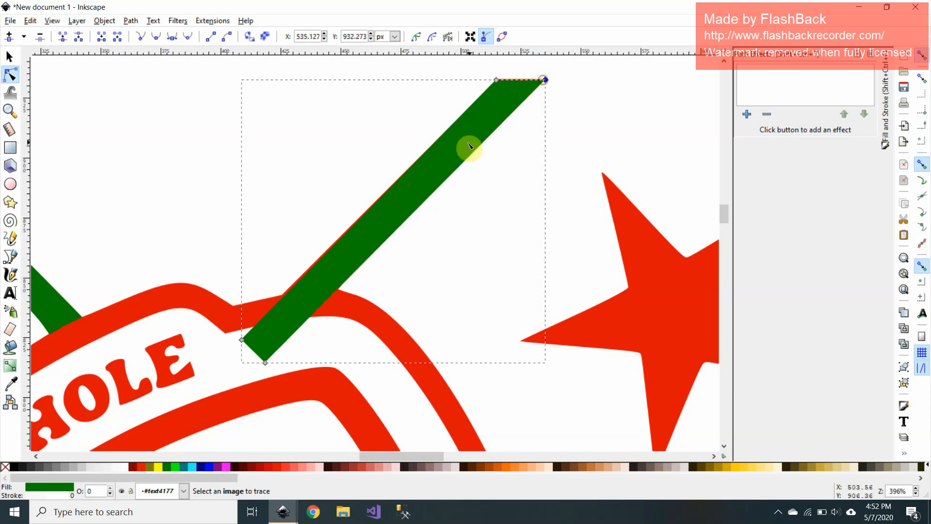
{"action": "left_click_drag", "start_coordinate": [242, 340], "coordinate": [287, 300]}
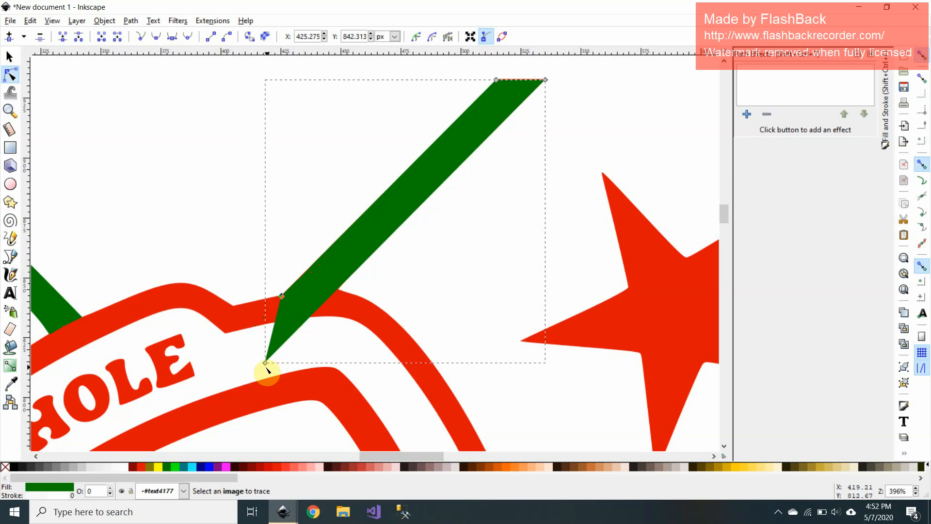
{"action": "left_click_drag", "start_coordinate": [265, 364], "coordinate": [339, 289]}
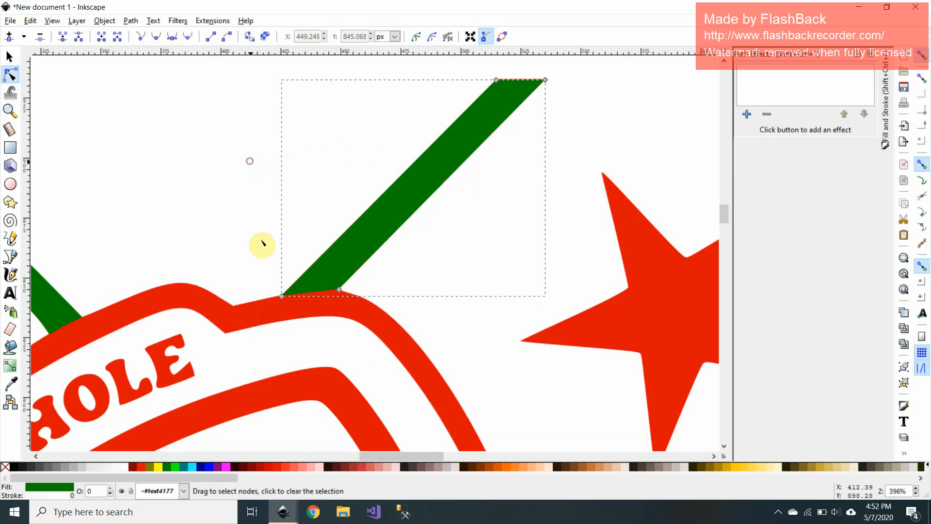
Delete the badge outline path's nodes at the upper end and middle of the red stripe beneath the upper-right green shape
{"action": "left_click", "coordinate": [255, 316], "text": "shift"}
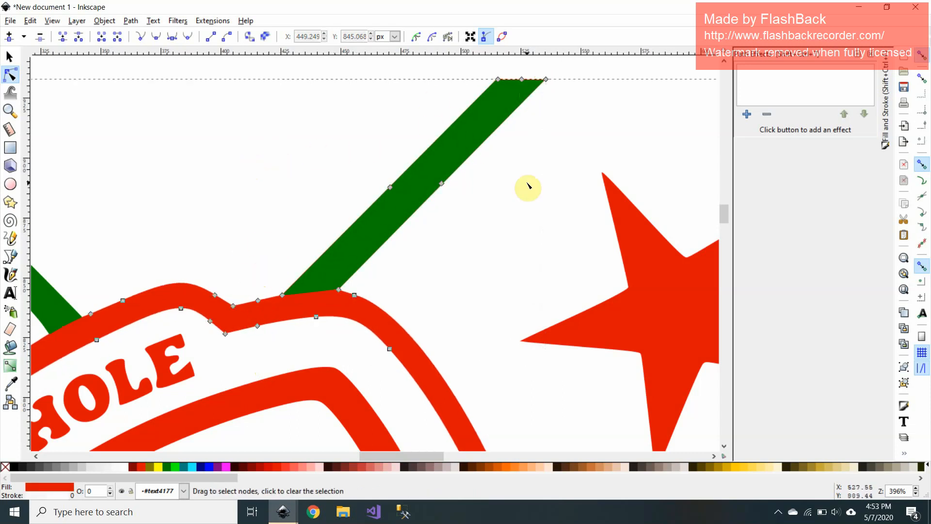
{"action": "left_click_drag", "start_coordinate": [480, 69], "coordinate": [563, 91]}
{"action": "key", "text": "Delete"}
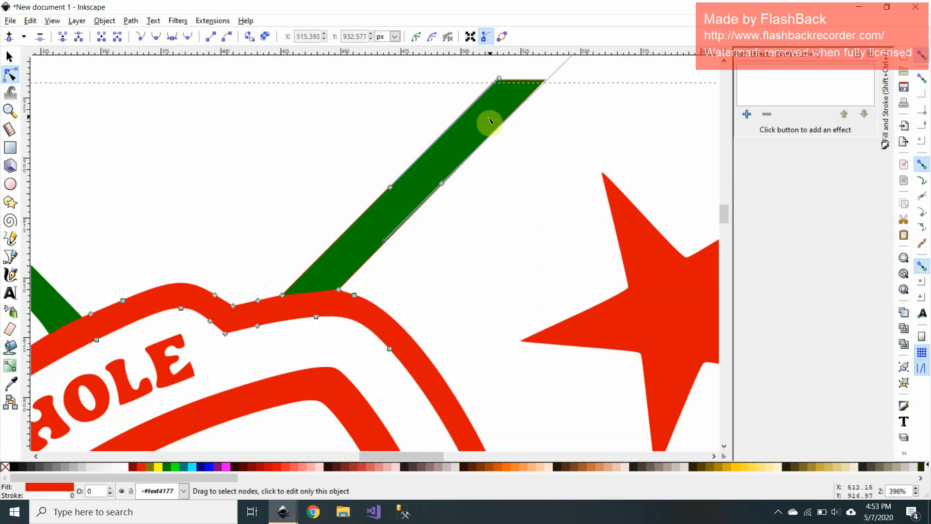
{"action": "left_click_drag", "start_coordinate": [462, 193], "coordinate": [366, 175]}
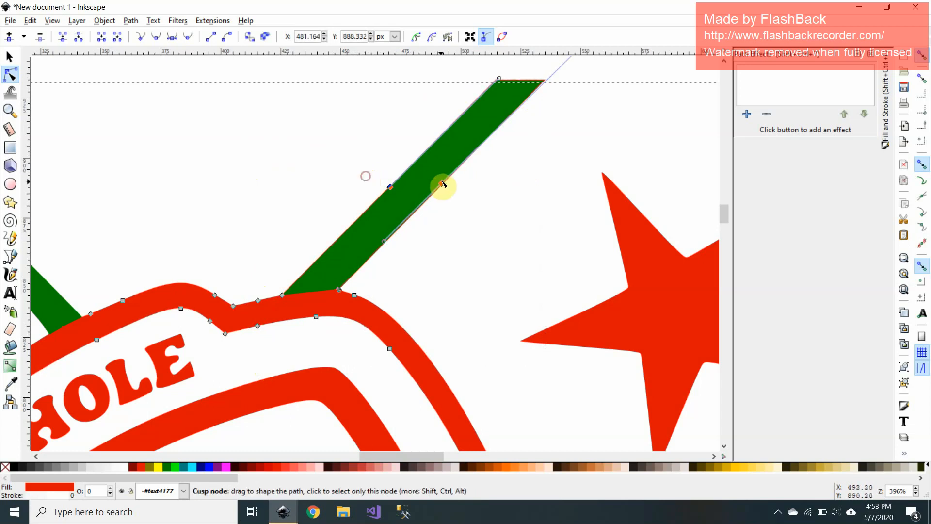
{"action": "key", "text": "Delete"}
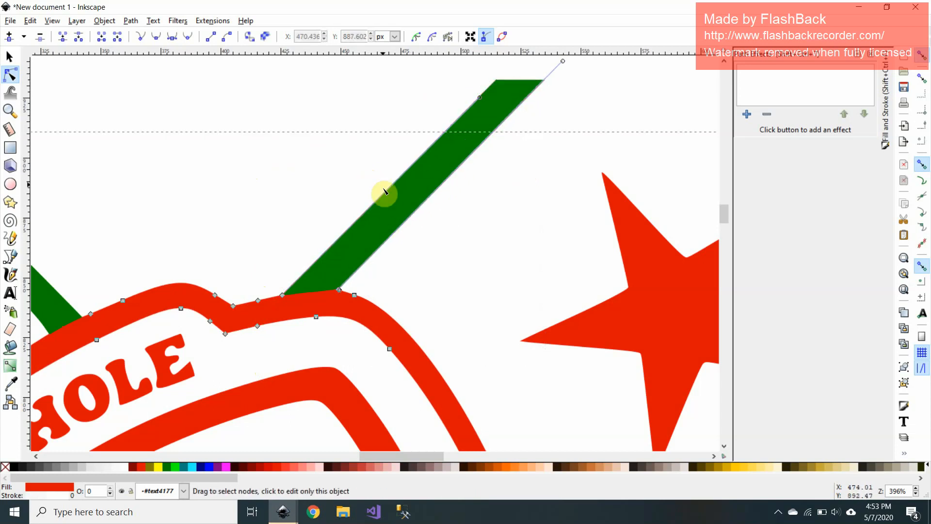
Move the upper-right green stripe's lower-left corner node away from the badge outline to expose the segment beneath, and select the outline path
{"action": "scroll", "coordinate": [282, 296], "scroll_direction": "up", "scroll_amount": 2}
{"action": "scroll", "coordinate": [295, 296], "scroll_direction": "up", "scroll_amount": 2}
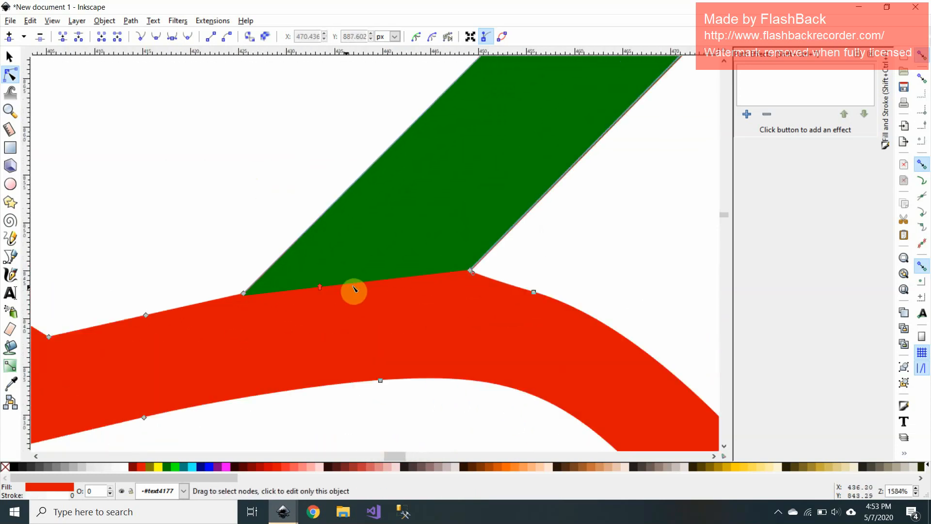
{"action": "left_click", "coordinate": [344, 266]}
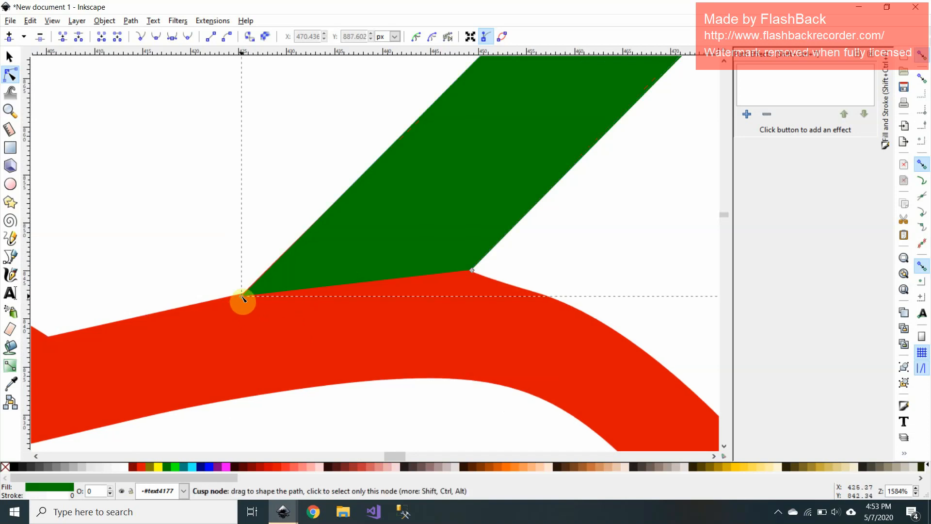
{"action": "left_click_drag", "start_coordinate": [252, 286], "coordinate": [315, 243]}
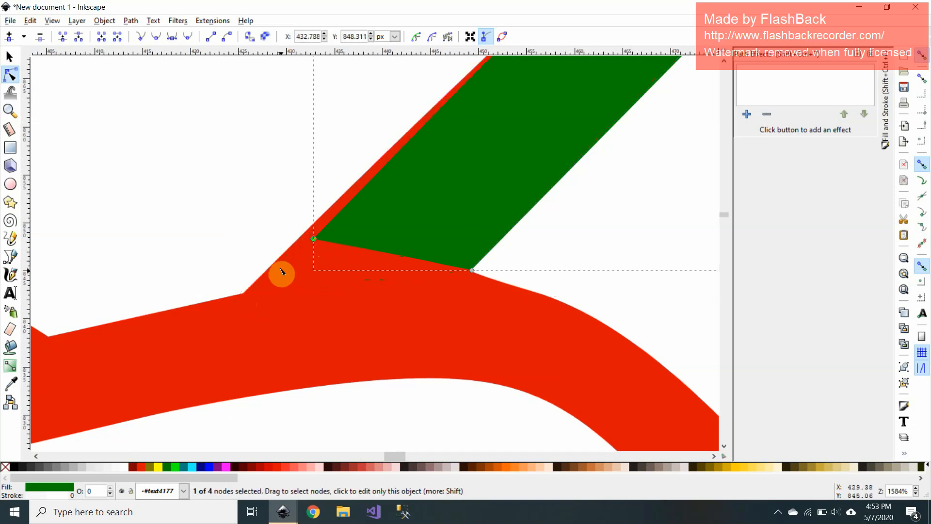
{"action": "left_click", "coordinate": [282, 272]}
Pull the leftover red stripe segment down to the badge edge by reshaping it between its two end nodes, undoing the last adjustment
{"action": "scroll", "coordinate": [335, 277], "scroll_direction": "up", "scroll_amount": 2}
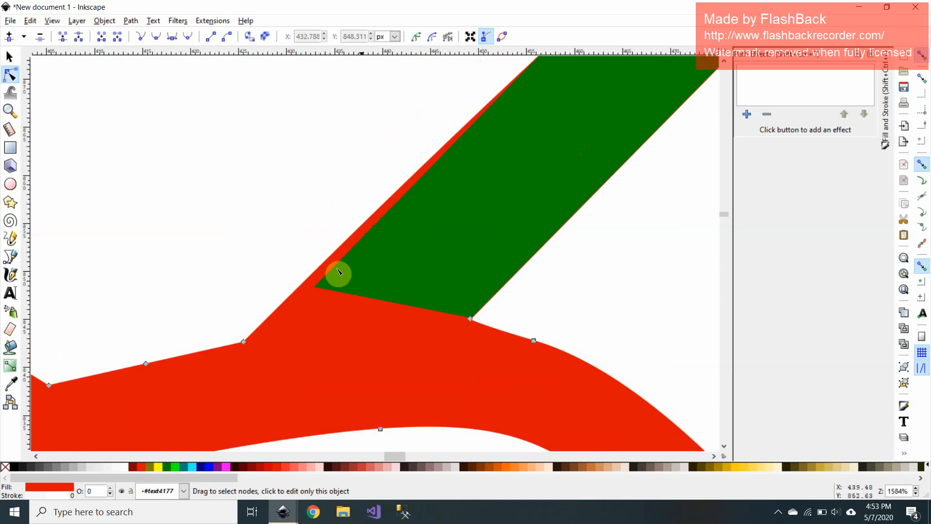
{"action": "scroll", "coordinate": [326, 306], "scroll_direction": "down", "scroll_amount": 3}
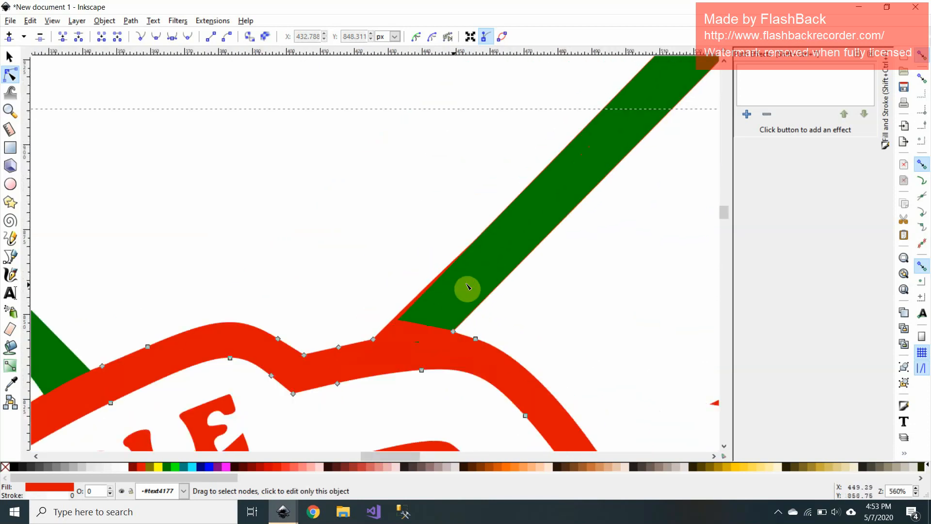
{"action": "scroll", "coordinate": [533, 271], "scroll_direction": "up", "scroll_amount": 1}
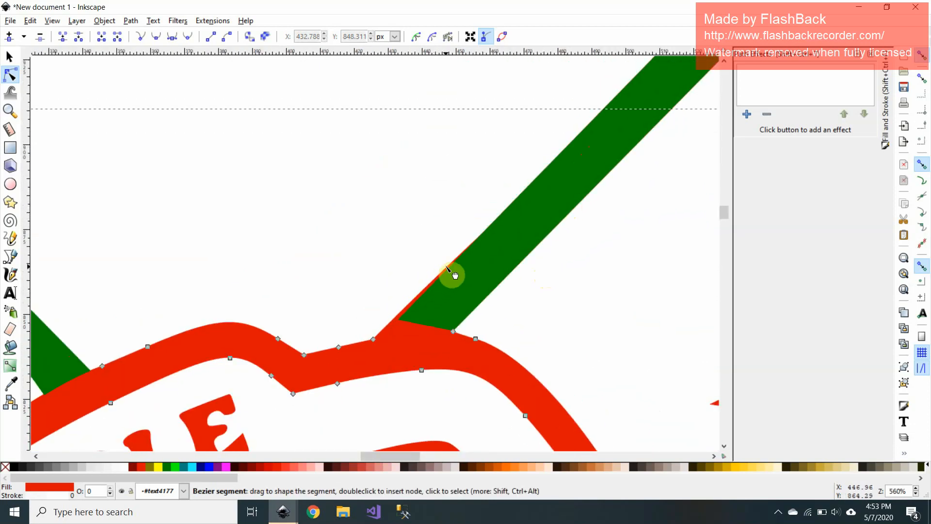
{"action": "left_click_drag", "start_coordinate": [441, 290], "coordinate": [418, 342]}
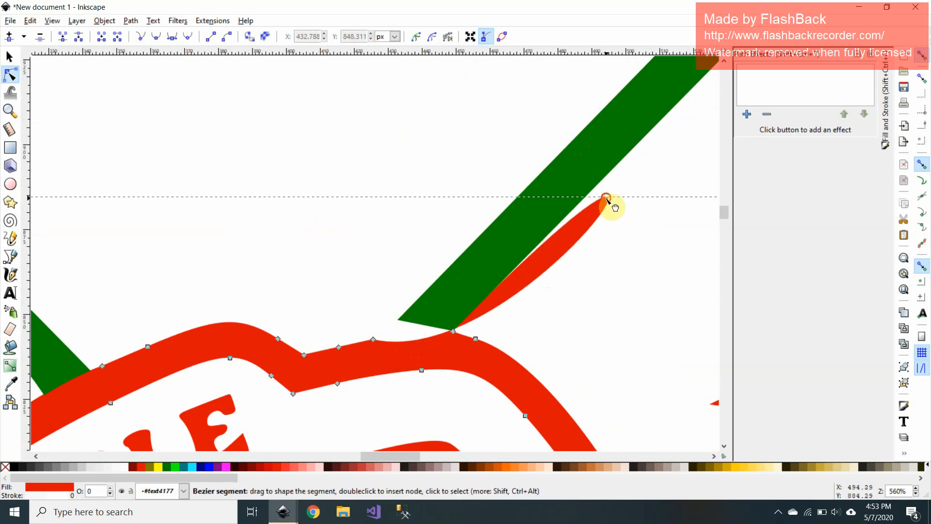
{"action": "left_click_drag", "start_coordinate": [606, 201], "coordinate": [447, 338]}
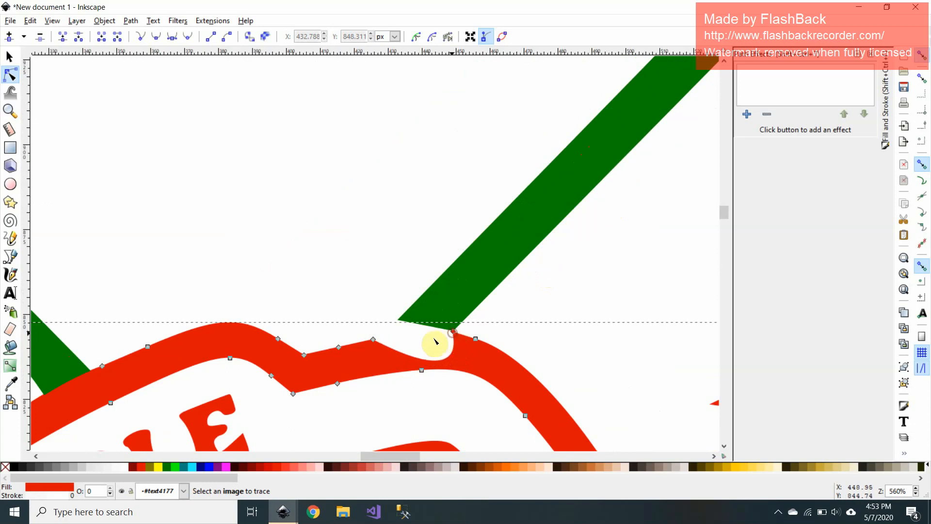
{"action": "left_click_drag", "start_coordinate": [445, 366], "coordinate": [410, 349]}
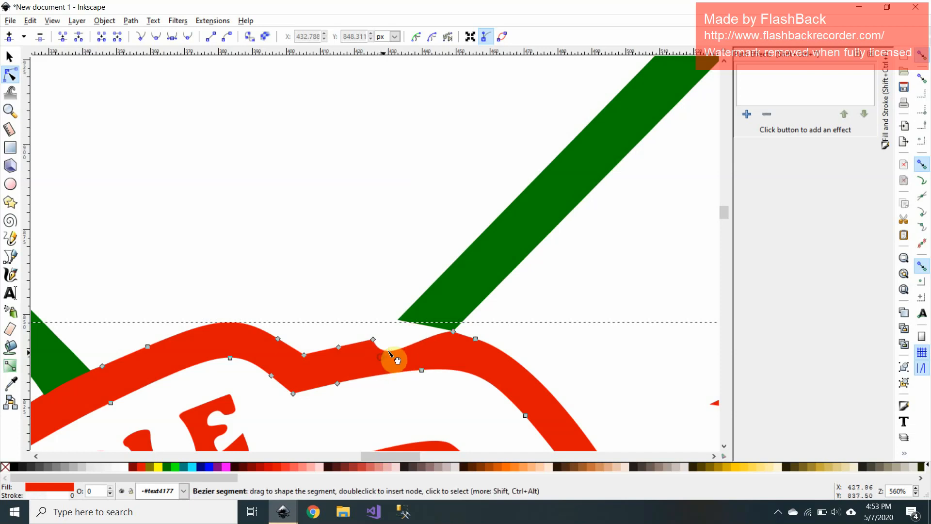
{"action": "key", "text": "ctrl+z"}
Adjust the node handles of the outline segment below the upper-right green stripe so it continues the badge edge in a smooth curve
{"action": "left_click", "coordinate": [373, 339]}
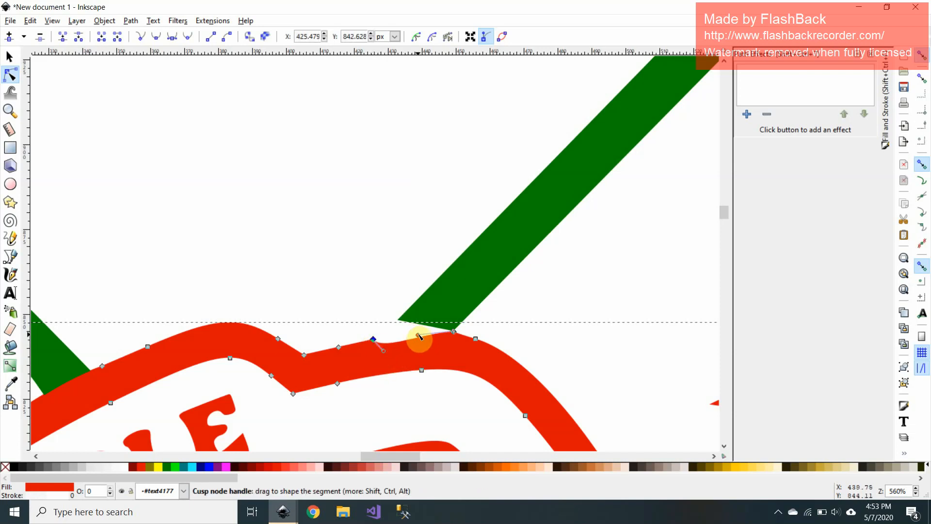
{"action": "left_click_drag", "start_coordinate": [419, 335], "coordinate": [453, 333]}
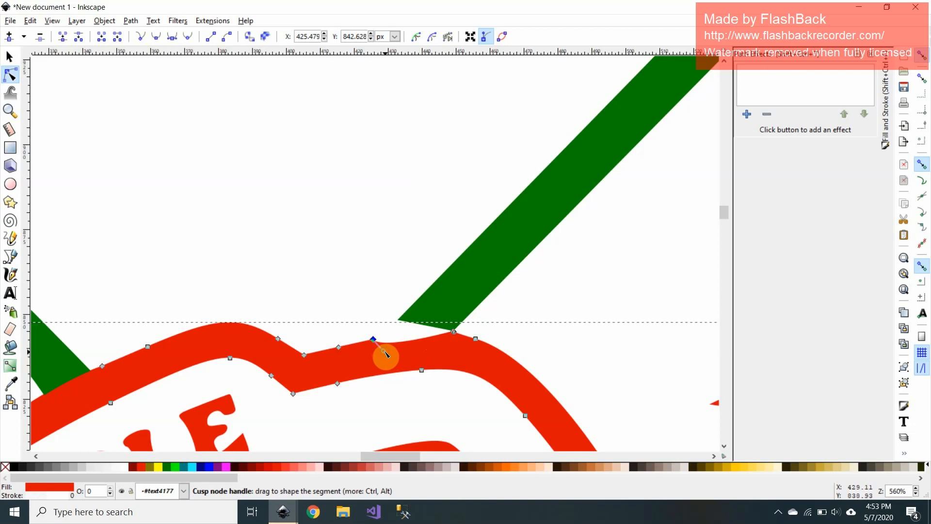
{"action": "left_click_drag", "start_coordinate": [381, 345], "coordinate": [378, 344]}
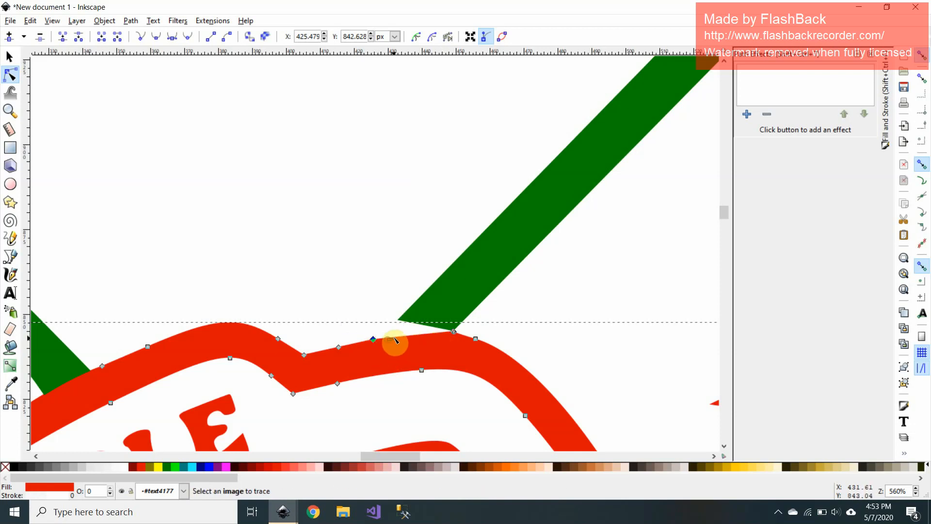
{"action": "left_click", "coordinate": [391, 348]}
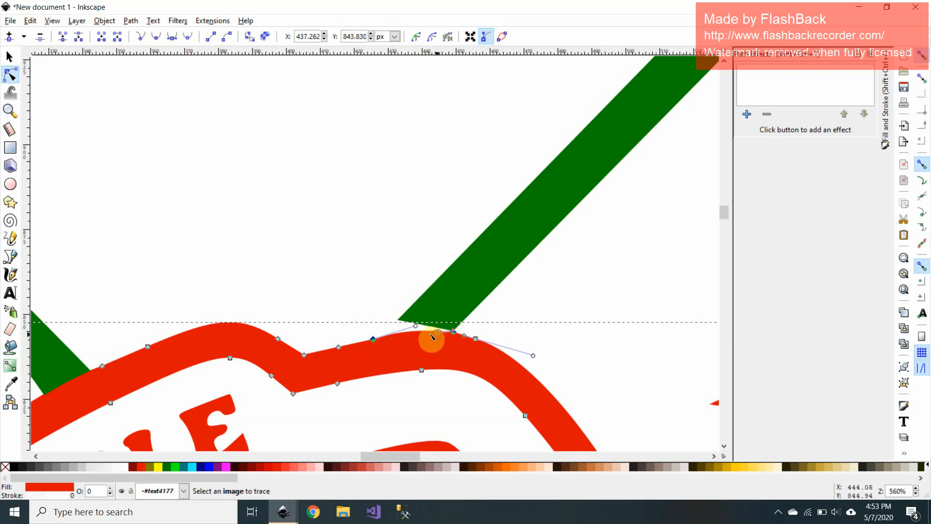
Move the upper-right green stripe's lower-left corner back onto the badge outline and curve its end segment along the edge
{"action": "left_click", "coordinate": [405, 318]}
{"action": "left_click_drag", "start_coordinate": [396, 321], "coordinate": [424, 329]}
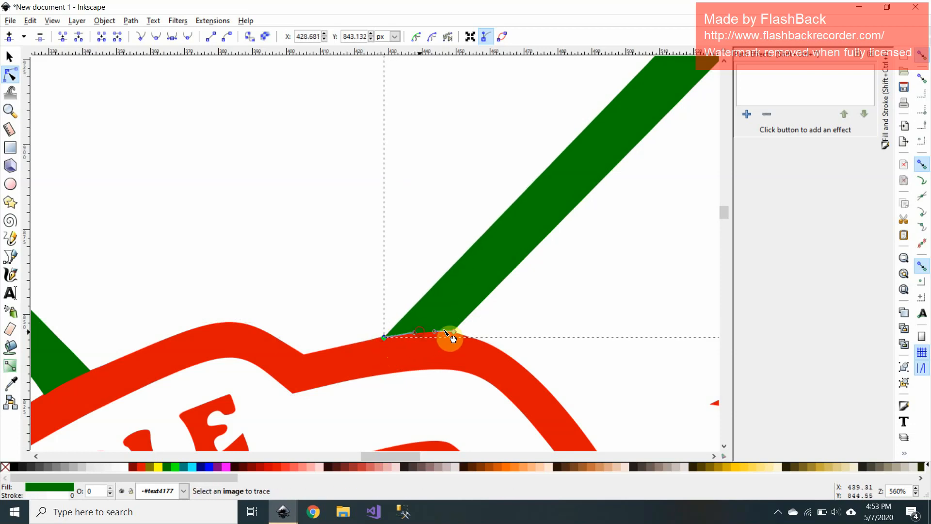
{"action": "left_click", "coordinate": [557, 363]}
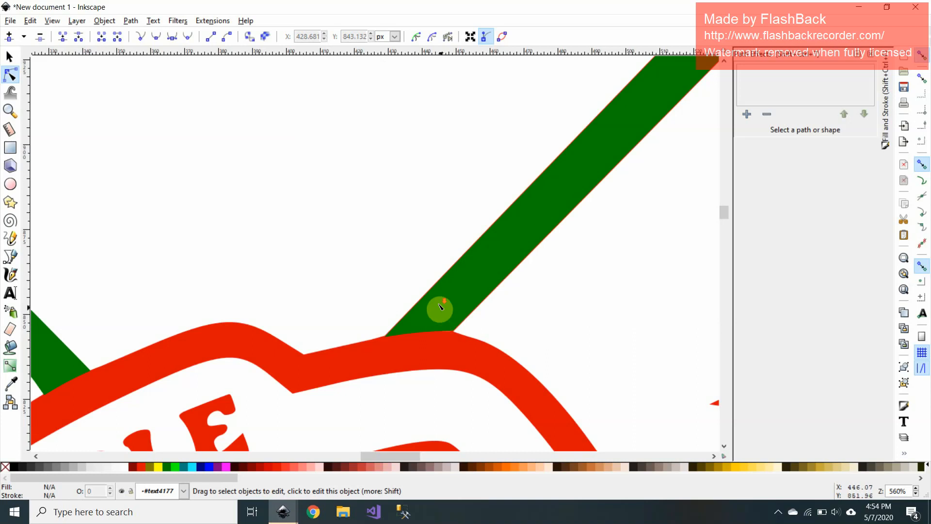
{"action": "scroll", "coordinate": [439, 307], "scroll_direction": "down", "scroll_amount": 4}
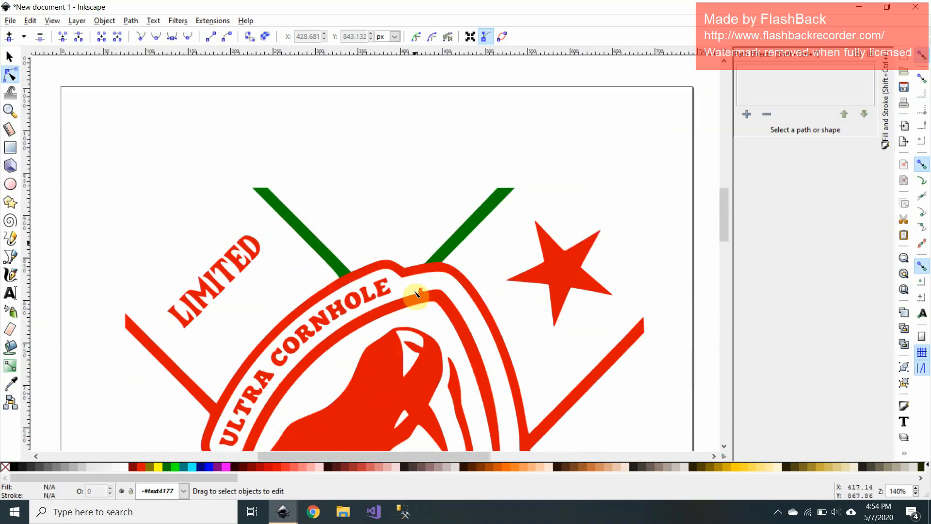
{"action": "scroll", "coordinate": [416, 293], "scroll_direction": "down", "scroll_amount": 5}
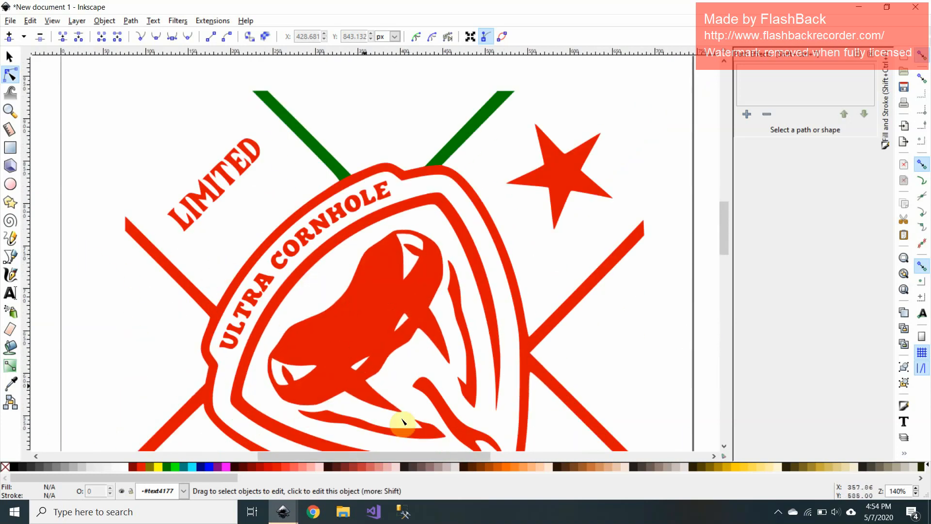
{"action": "left_click_drag", "start_coordinate": [399, 458], "coordinate": [347, 456]}
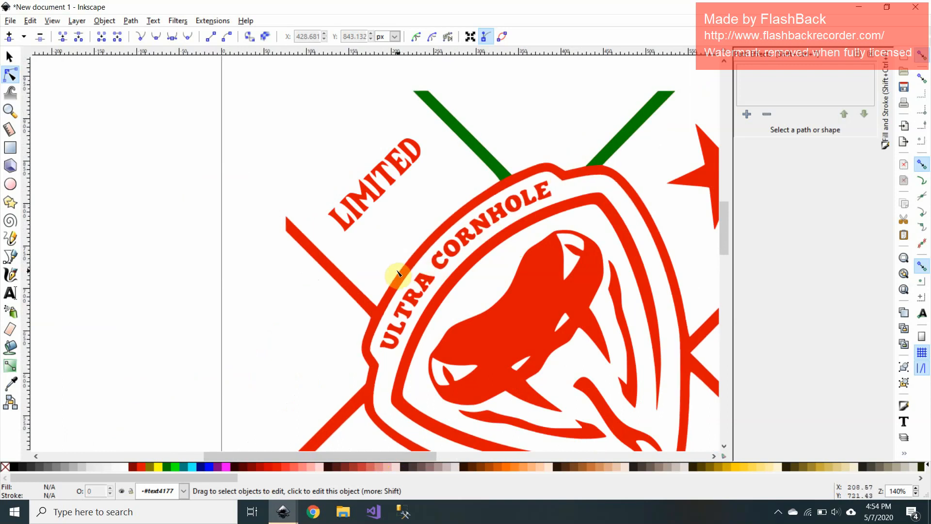
Erase a thin cut of width 10 across the joint between the red stripe below LIMITED and the badge outline
{"action": "scroll", "coordinate": [397, 271], "scroll_direction": "down", "scroll_amount": 7}
{"action": "scroll", "coordinate": [333, 204], "scroll_direction": "up", "scroll_amount": 3}
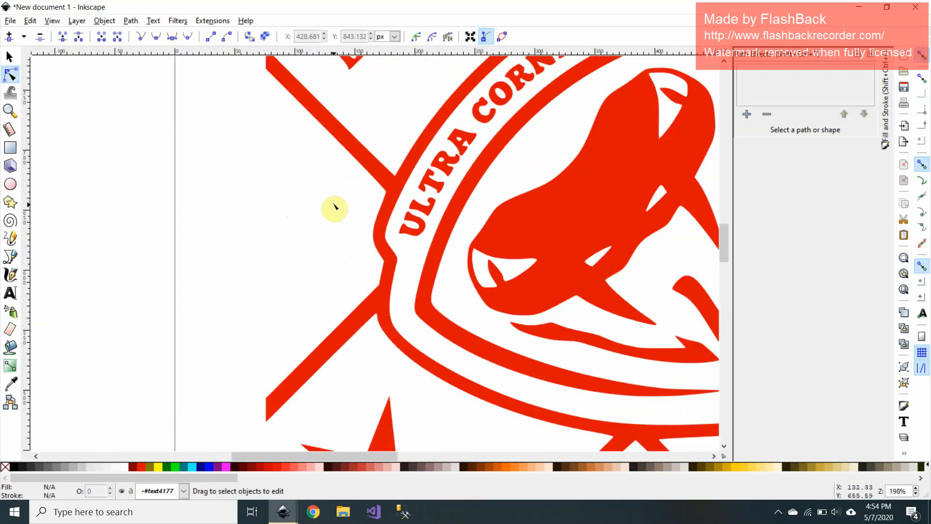
{"action": "scroll", "coordinate": [426, 253], "scroll_direction": "up", "scroll_amount": 1}
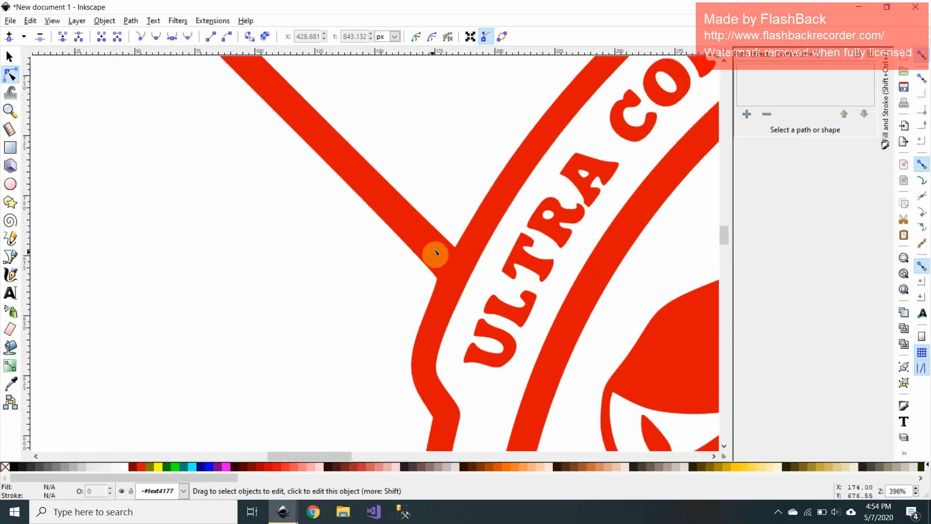
{"action": "scroll", "coordinate": [280, 240], "scroll_direction": "up", "scroll_amount": 1}
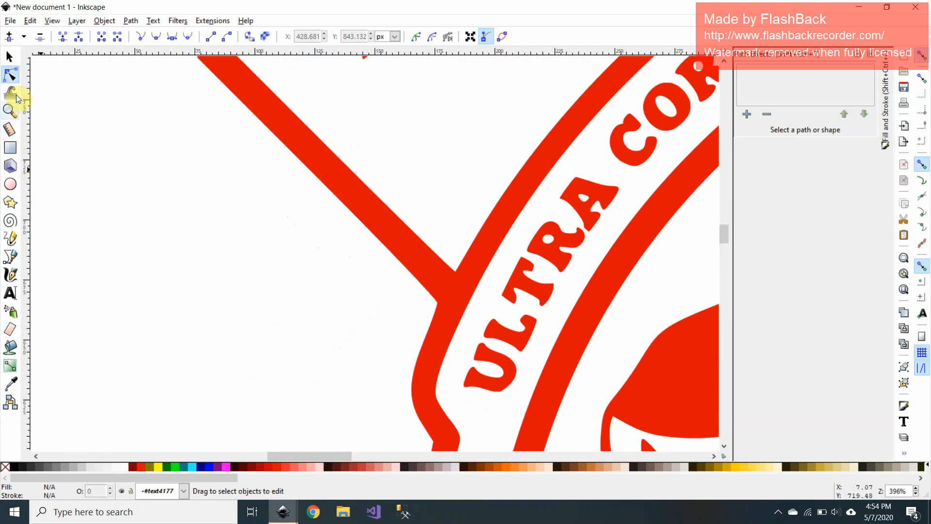
{"action": "left_click", "coordinate": [8, 333]}
{"action": "scroll", "coordinate": [436, 326], "scroll_direction": "up", "scroll_amount": 3}
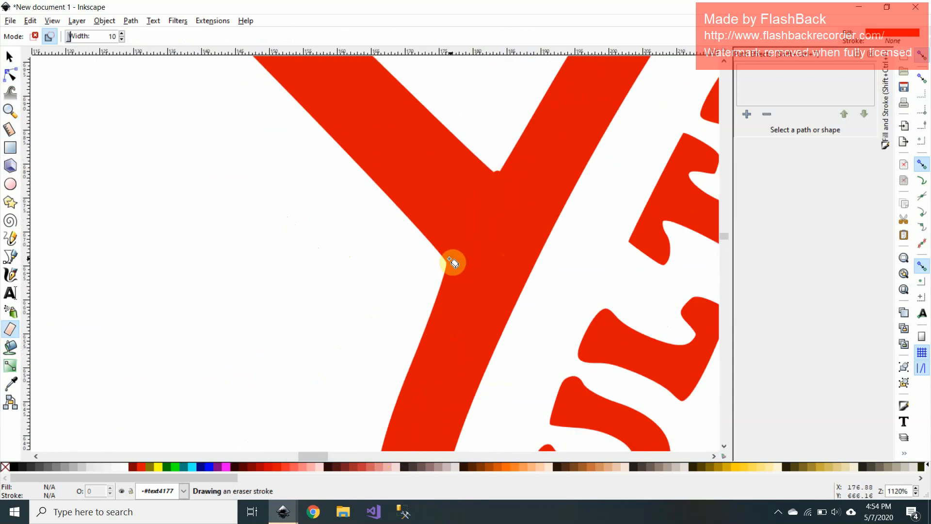
{"action": "left_click_drag", "start_coordinate": [446, 271], "coordinate": [448, 270]}
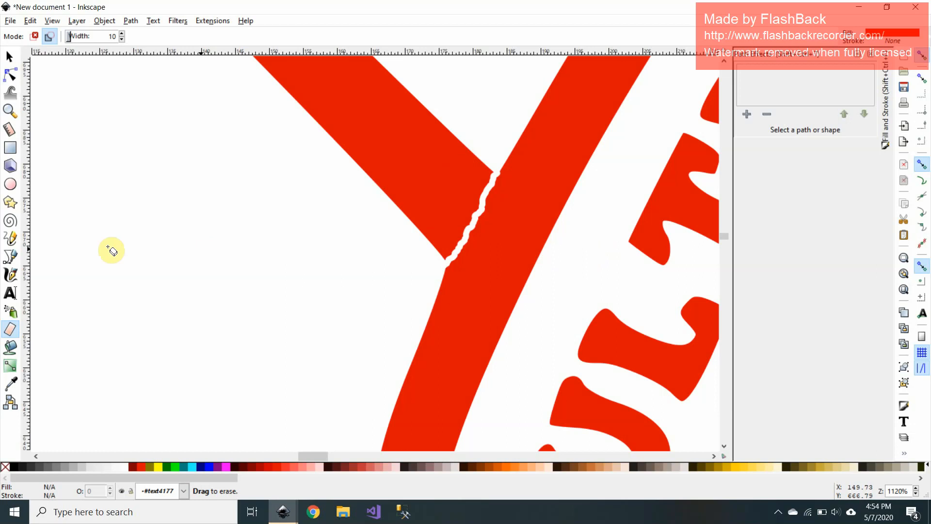
Bucket-fill the cut-off red stripe below LIMITED with green to create a separate stripe shape
{"action": "left_click", "coordinate": [14, 57]}
{"action": "scroll", "coordinate": [276, 187], "scroll_direction": "down", "scroll_amount": 3}
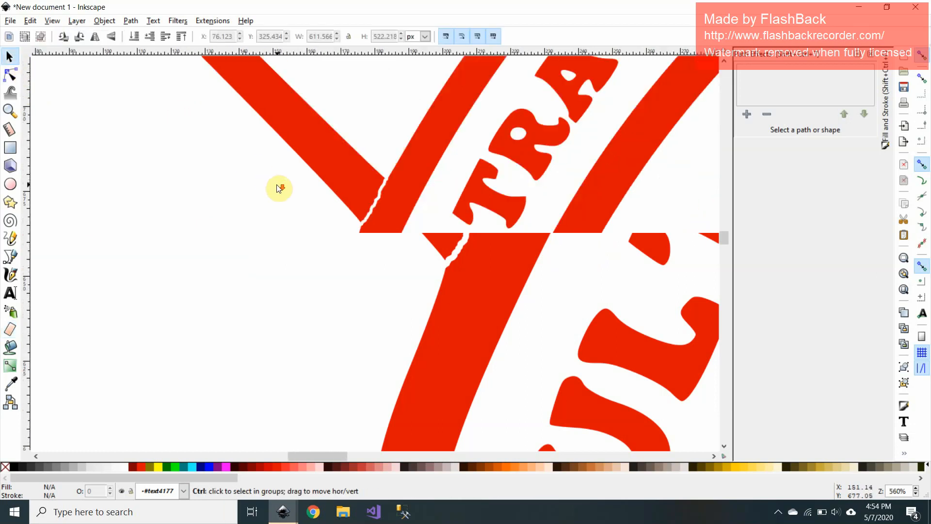
{"action": "scroll", "coordinate": [276, 188], "scroll_direction": "up", "scroll_amount": 3}
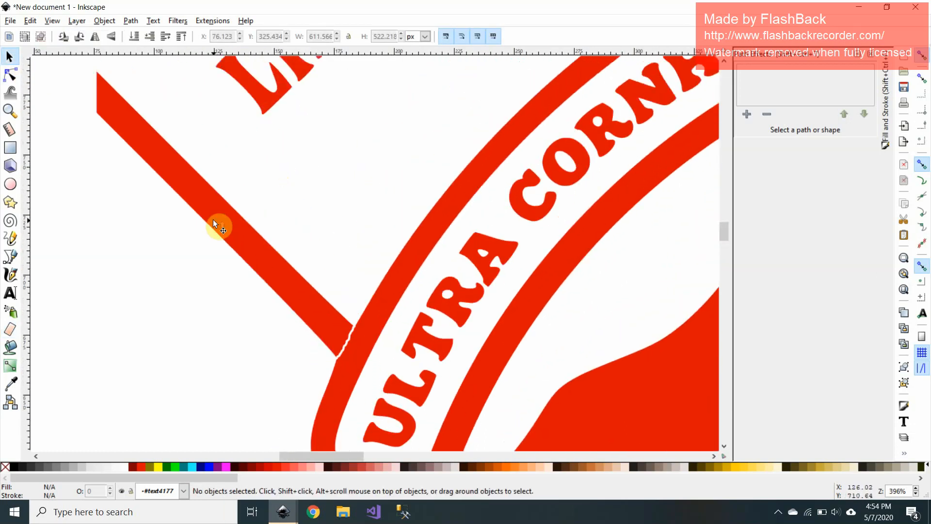
{"action": "left_click", "coordinate": [10, 312]}
{"action": "left_click", "coordinate": [92, 390]}
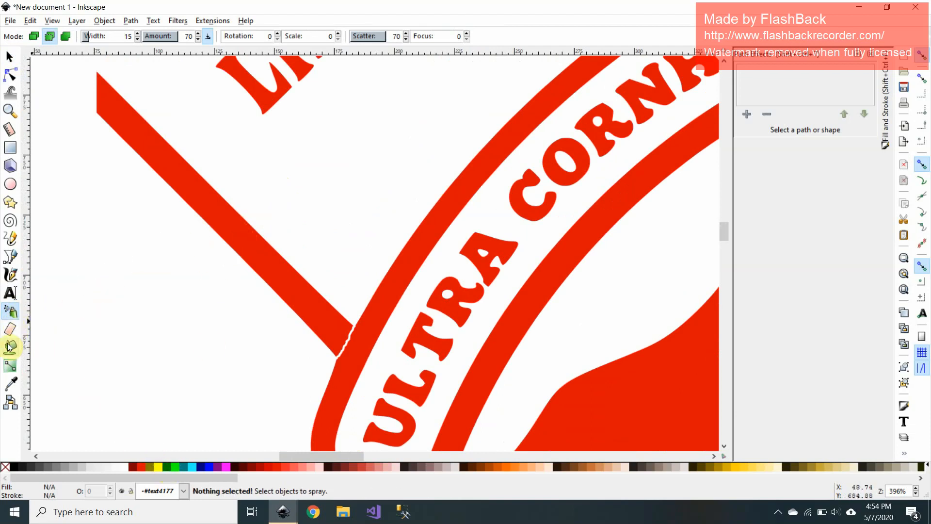
{"action": "left_click", "coordinate": [10, 346]}
{"action": "left_click", "coordinate": [245, 241]}
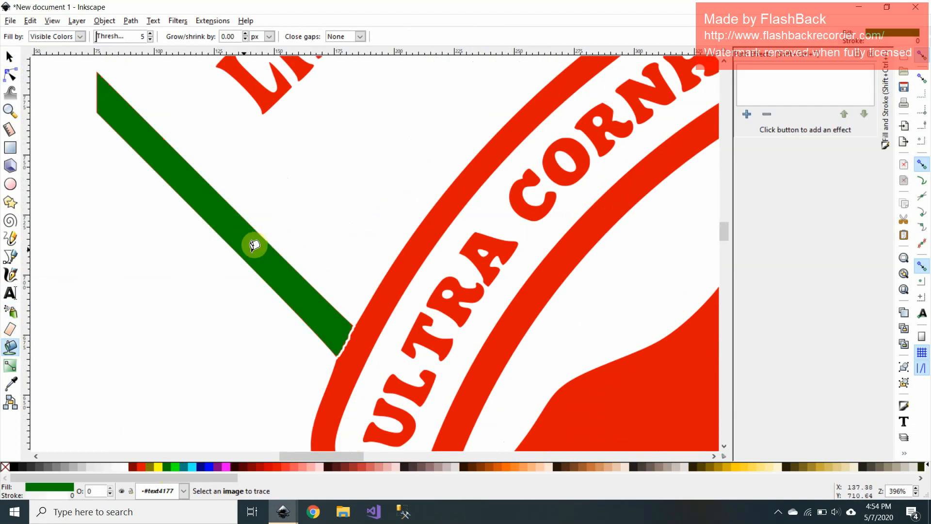
Delete the outer-end and middle nodes of the original red stripe beneath the green stripe below LIMITED
{"action": "left_click", "coordinate": [7, 57]}
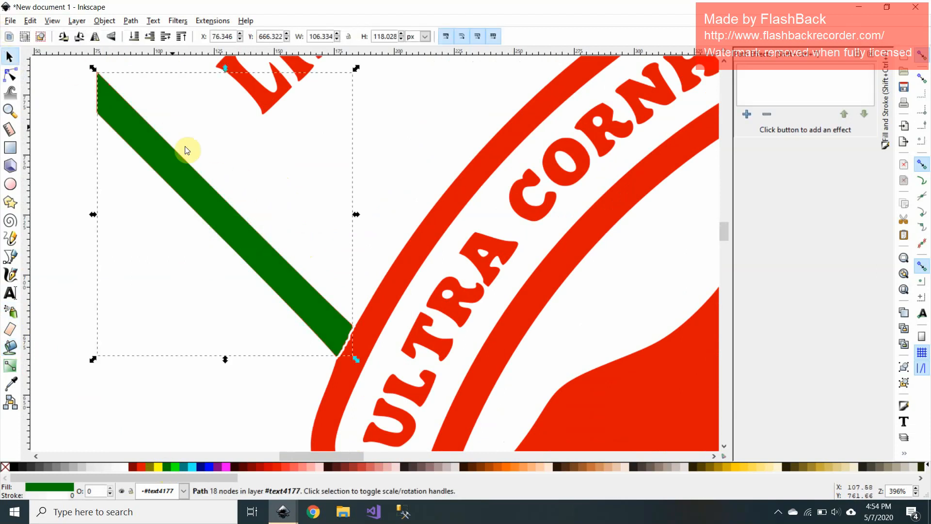
{"action": "double_click", "coordinate": [384, 303]}
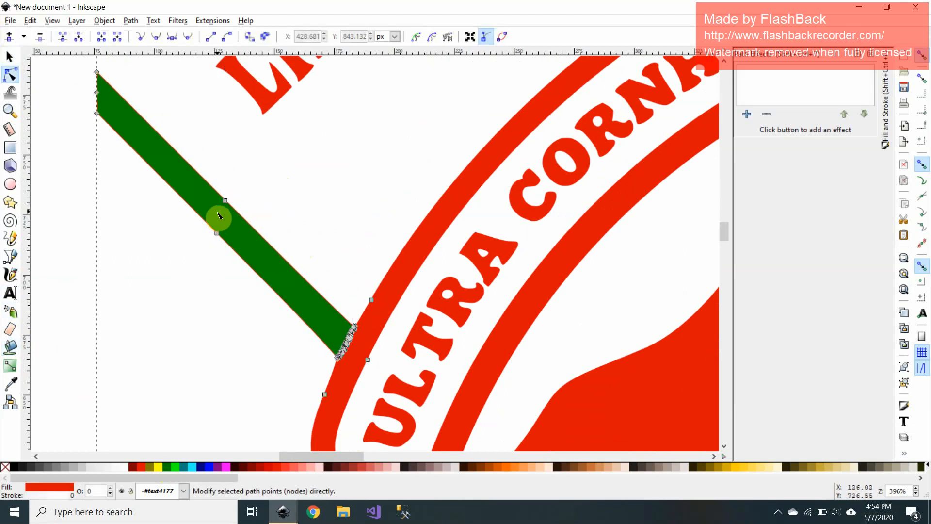
{"action": "scroll", "coordinate": [138, 130], "scroll_direction": "up", "scroll_amount": 3}
{"action": "left_click_drag", "start_coordinate": [83, 112], "coordinate": [121, 179]}
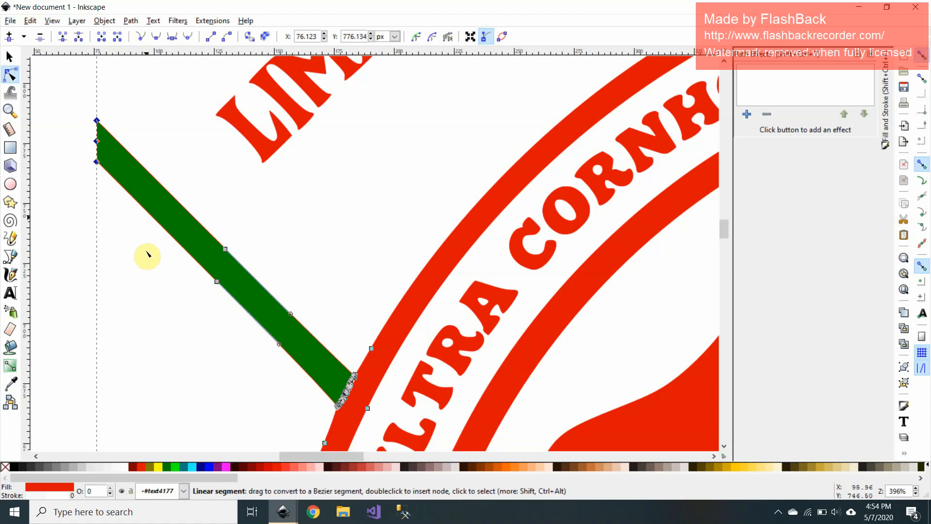
{"action": "key", "text": "Delete"}
{"action": "left_click_drag", "start_coordinate": [223, 228], "coordinate": [188, 293]}
{"action": "key", "text": "Delete"}
{"action": "left_click", "coordinate": [225, 249]}
{"action": "key", "text": "Delete"}
Delete the leftover red stripe's nodes at the lower and upper corners of the erased cut
{"action": "scroll", "coordinate": [328, 323], "scroll_direction": "down", "scroll_amount": 5}
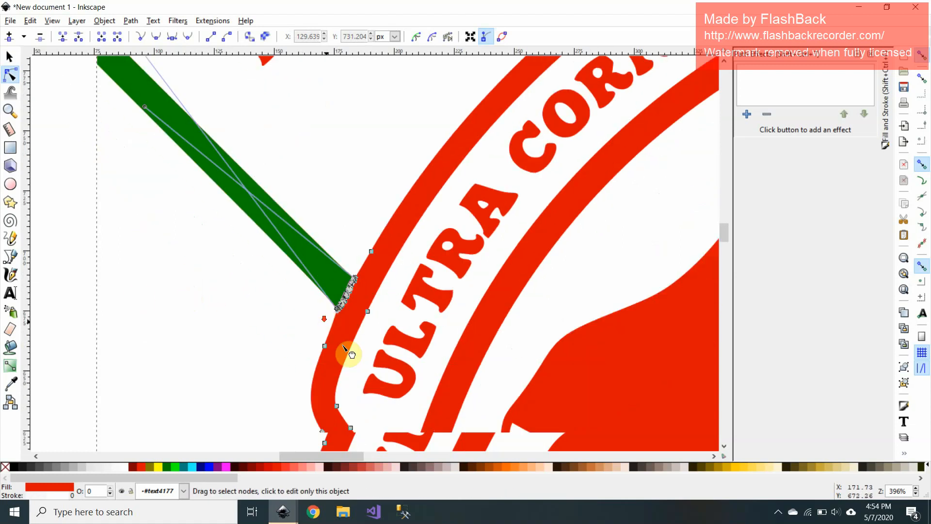
{"action": "scroll", "coordinate": [352, 331], "scroll_direction": "up", "scroll_amount": 6}
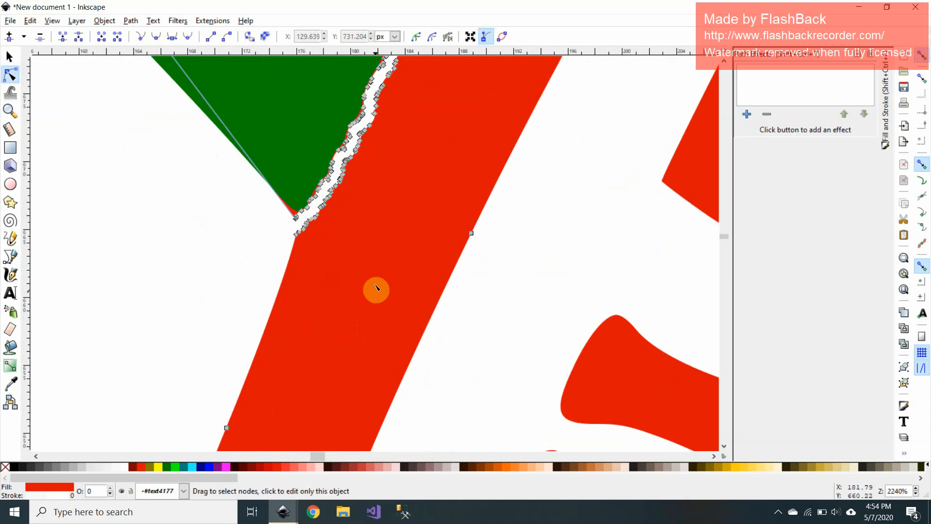
{"action": "scroll", "coordinate": [373, 257], "scroll_direction": "up", "scroll_amount": 3}
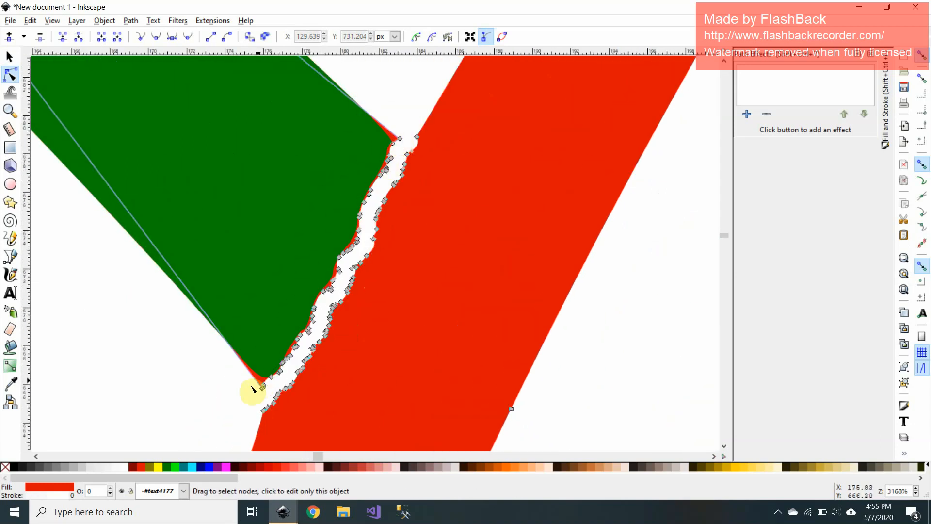
{"action": "left_click_drag", "start_coordinate": [254, 370], "coordinate": [251, 369]}
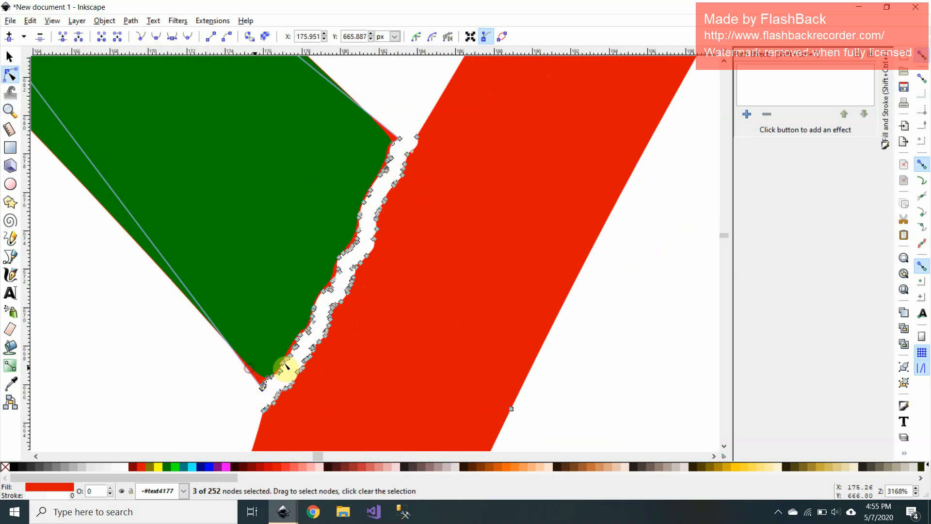
{"action": "key", "text": "Delete"}
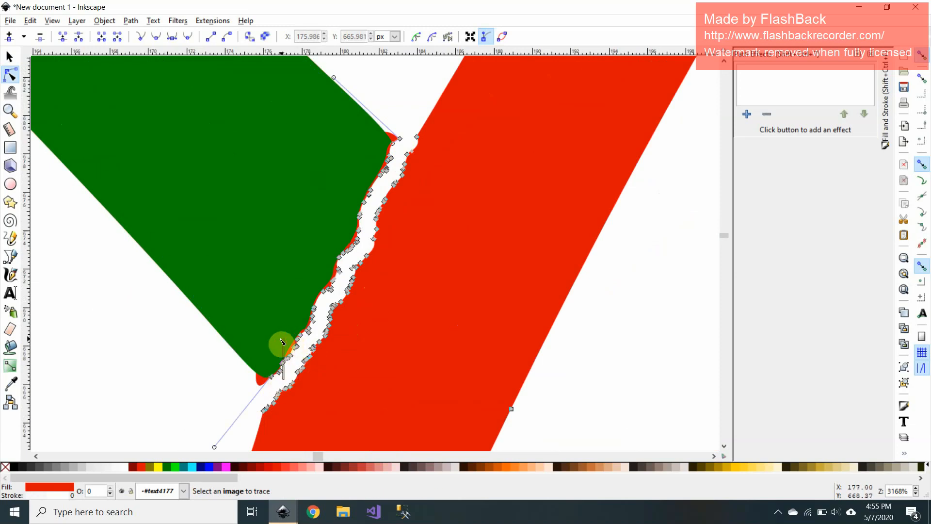
{"action": "left_click_drag", "start_coordinate": [269, 335], "coordinate": [327, 308]}
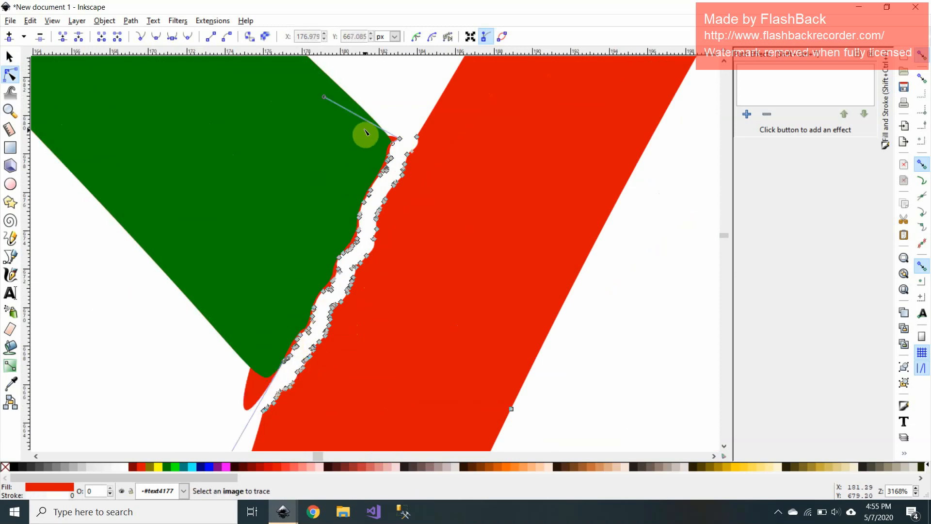
{"action": "left_click", "coordinate": [400, 139]}
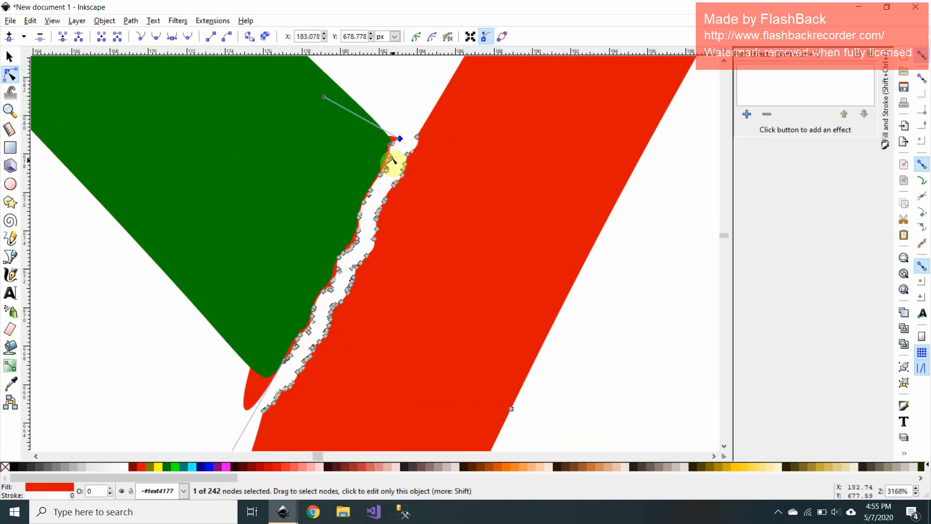
{"action": "key", "text": "Delete"}
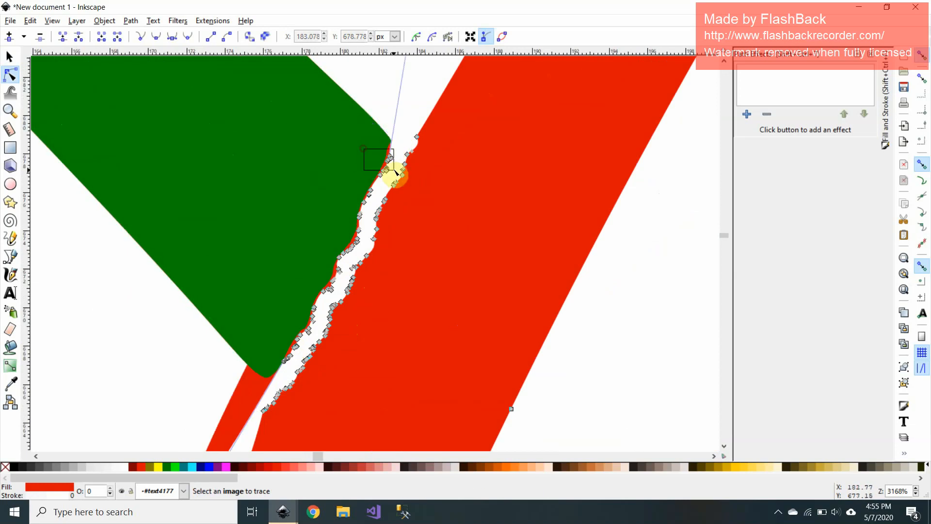
Delete the jagged red nodes along the erased cut, from its upper part down towards the lower corner
{"action": "left_click_drag", "start_coordinate": [396, 174], "coordinate": [409, 316]}
{"action": "key", "text": "Delete"}
{"action": "left_click_drag", "start_coordinate": [326, 208], "coordinate": [383, 342]}
{"action": "key", "text": "Delete"}
{"action": "left_click_drag", "start_coordinate": [294, 297], "coordinate": [344, 376]}
{"action": "key", "text": "Delete"}
{"action": "left_click_drag", "start_coordinate": [279, 341], "coordinate": [311, 372]}
{"action": "key", "text": "Delete"}
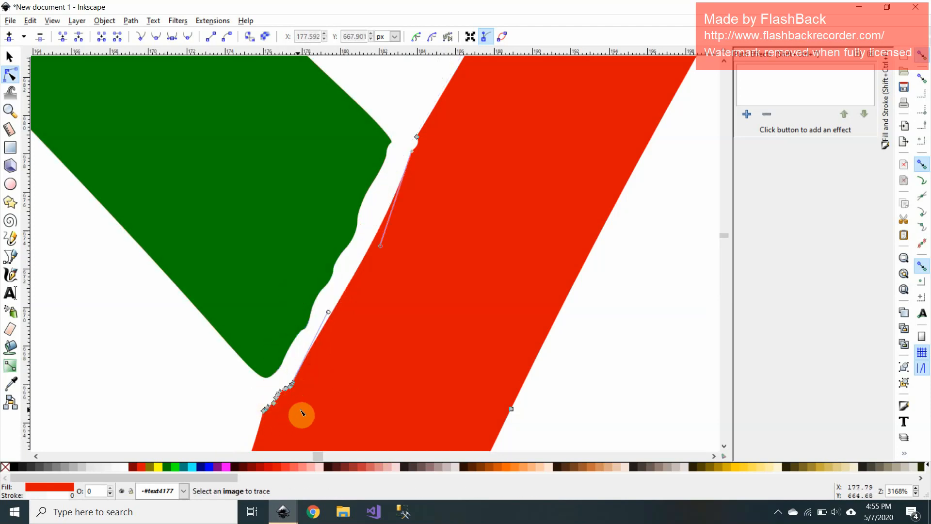
Delete the remaining extra nodes at both ends of the cut so a single segment forms the badge outline there
{"action": "left_click_drag", "start_coordinate": [311, 409], "coordinate": [259, 383]}
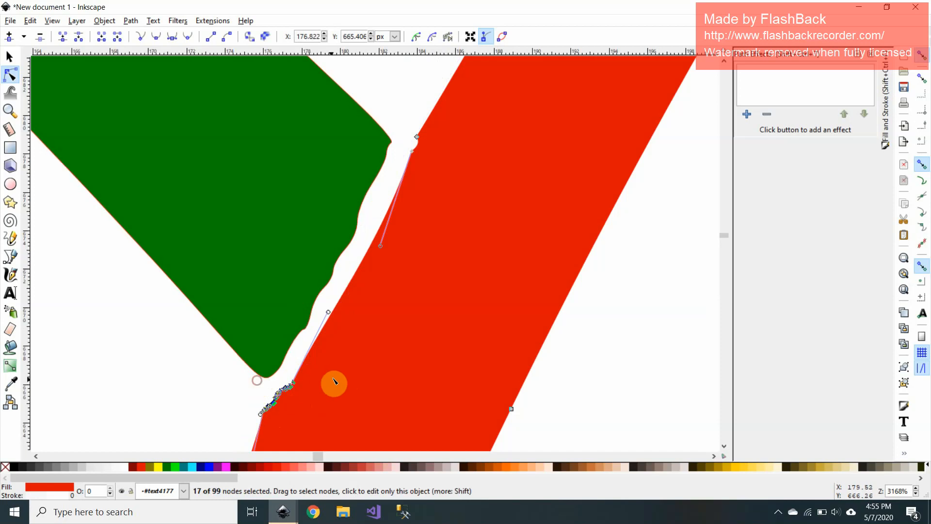
{"action": "key", "text": "Delete"}
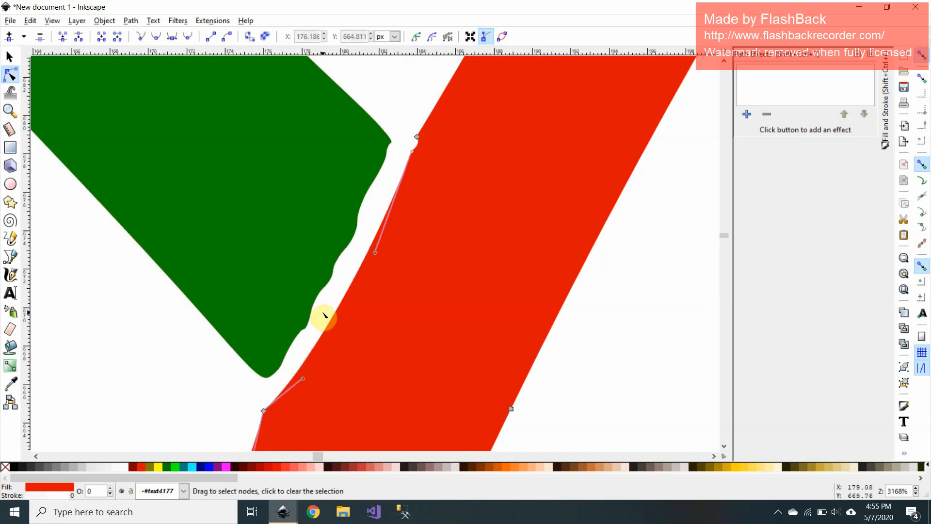
{"action": "left_click", "coordinate": [412, 151]}
{"action": "key", "text": "Delete"}
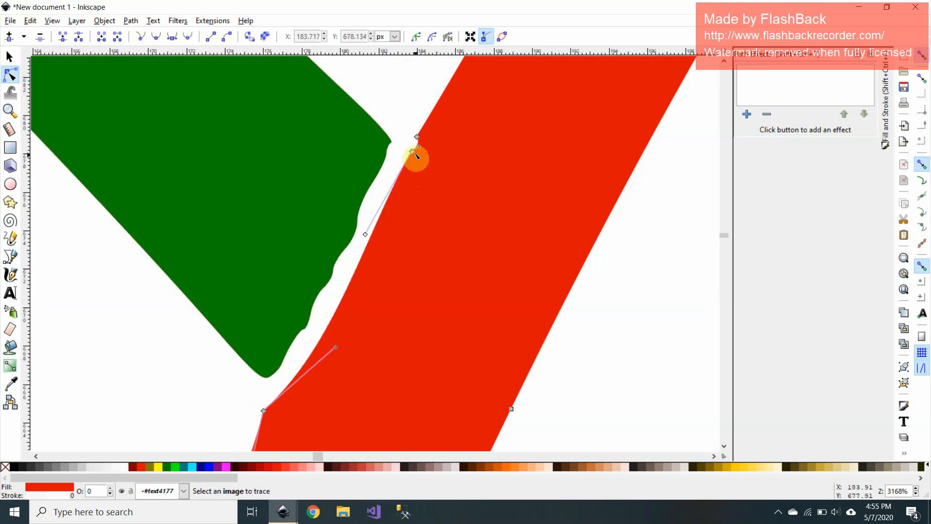
{"action": "left_click_drag", "start_coordinate": [427, 160], "coordinate": [427, 161]}
{"action": "key", "text": "Delete"}
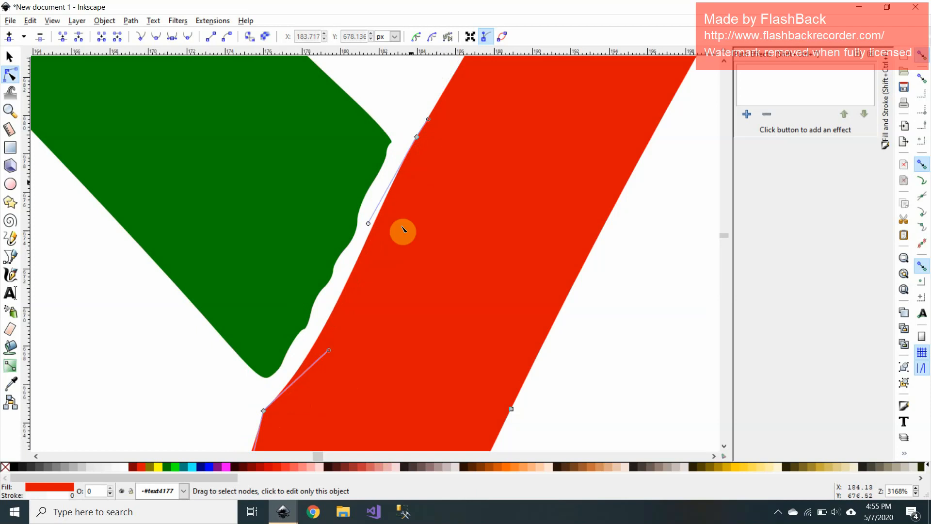
Delete the jagged nodes along the green stripe's inner end and adjust its lower corner node
{"action": "left_click", "coordinate": [345, 201]}
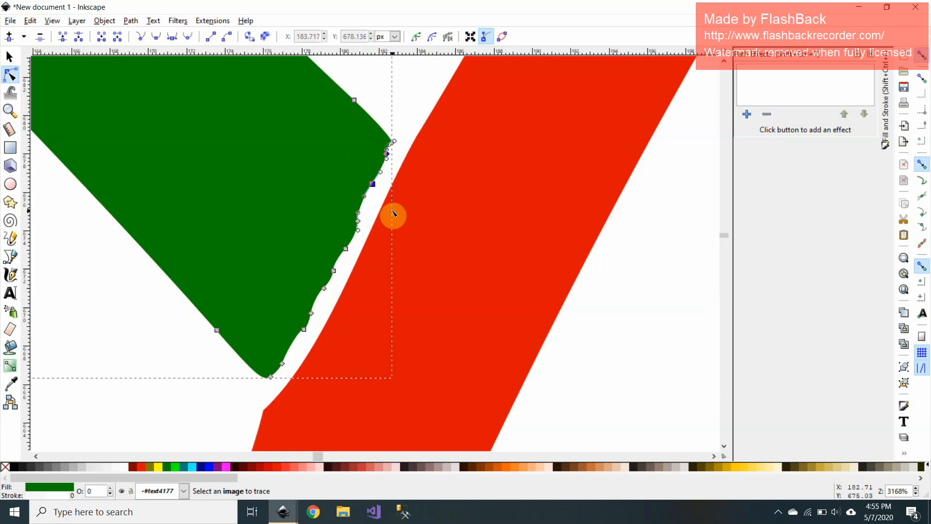
{"action": "key", "text": "Delete"}
{"action": "left_click_drag", "start_coordinate": [316, 205], "coordinate": [364, 276]}
{"action": "key", "text": "Delete"}
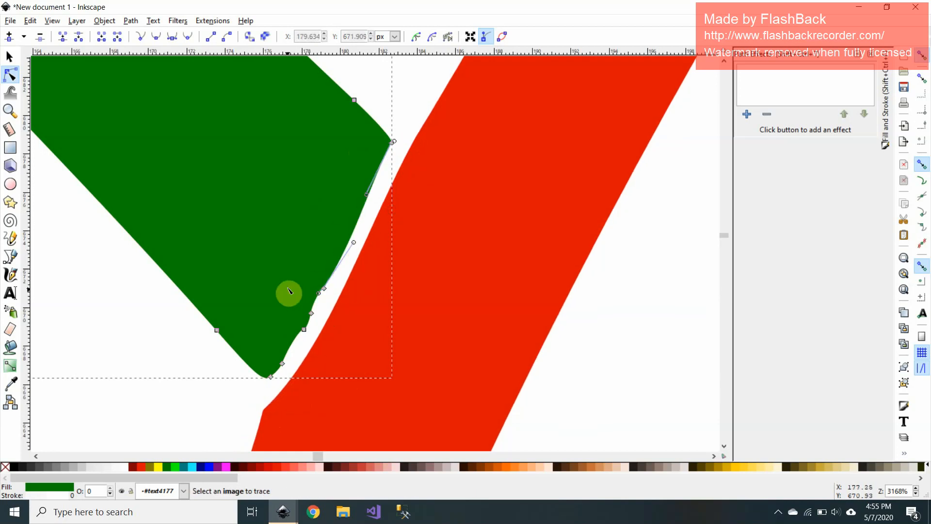
{"action": "left_click_drag", "start_coordinate": [287, 277], "coordinate": [334, 352]}
{"action": "key", "text": "Delete"}
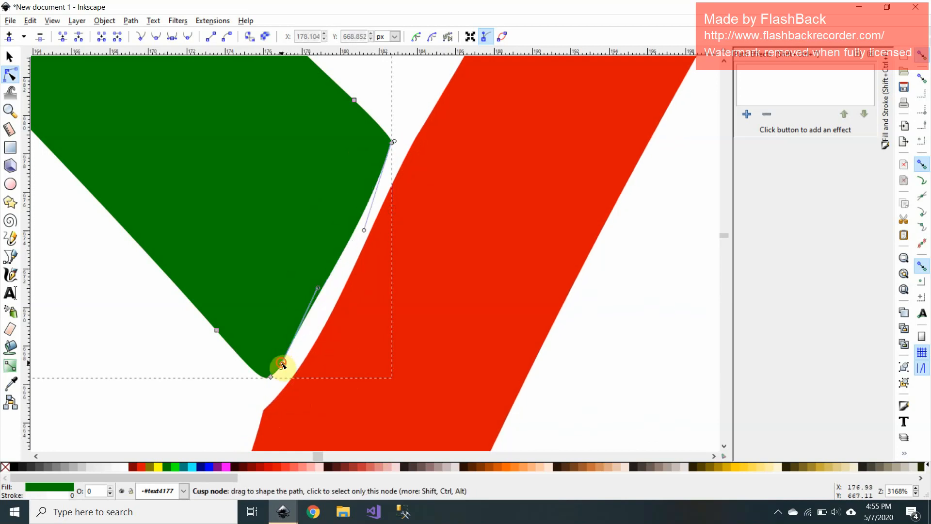
{"action": "left_click", "coordinate": [281, 363]}
{"action": "key", "text": "Delete"}
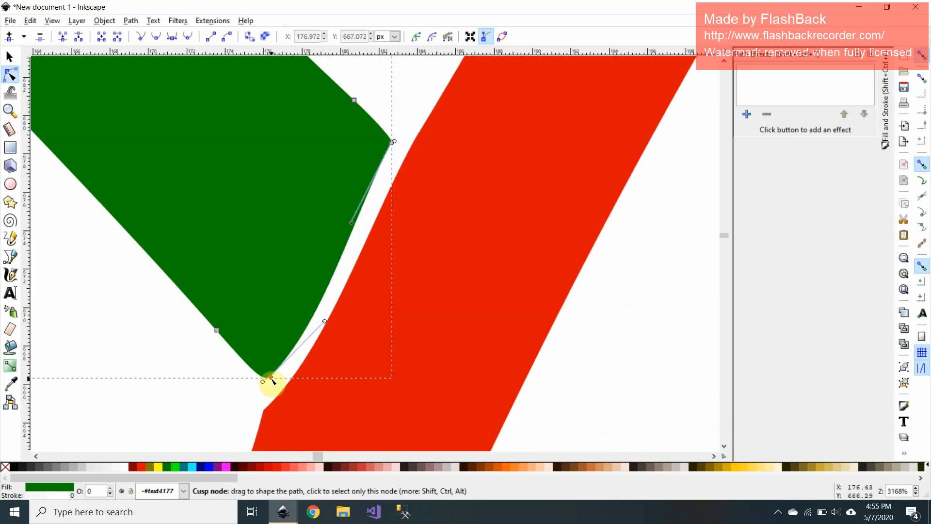
{"action": "mouse_move", "coordinate": [270, 378]}
{"action": "left_mouse_down"}
{"action": "mouse_move", "coordinate": [280, 392]}
{"action": "mouse_move", "coordinate": [265, 374]}
{"action": "left_mouse_up"}
Reshape the badge outline segment beside the green stripe's end with its node handle so it follows the badge edge smoothly
{"action": "left_click", "coordinate": [392, 240]}
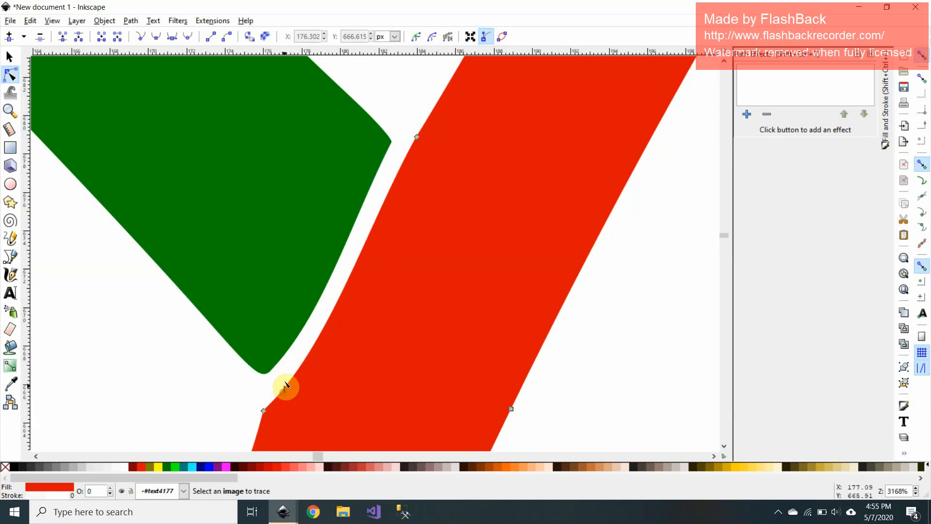
{"action": "left_click_drag", "start_coordinate": [285, 385], "coordinate": [290, 355]}
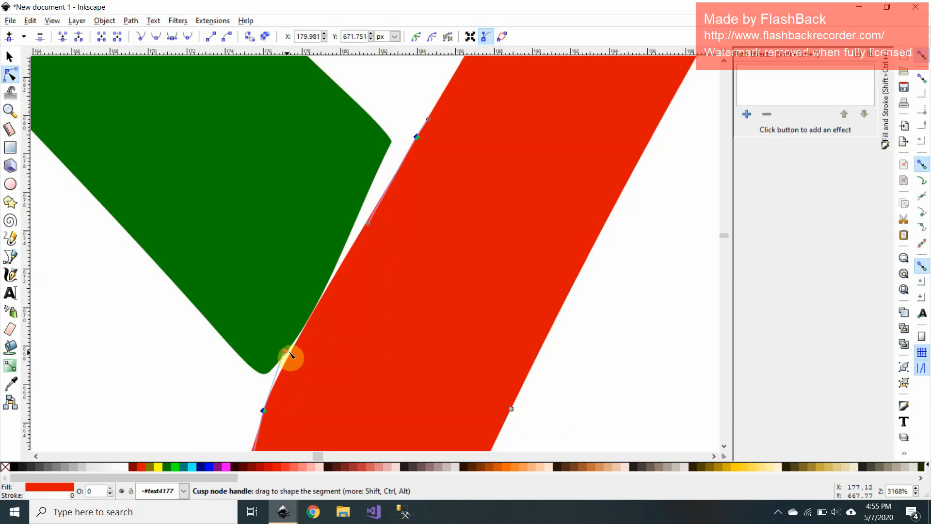
{"action": "left_click_drag", "start_coordinate": [287, 352], "coordinate": [292, 349]}
Move the green stripe's lower and upper inner corner nodes outward onto the edge of the red badge outline
{"action": "left_click", "coordinate": [298, 328]}
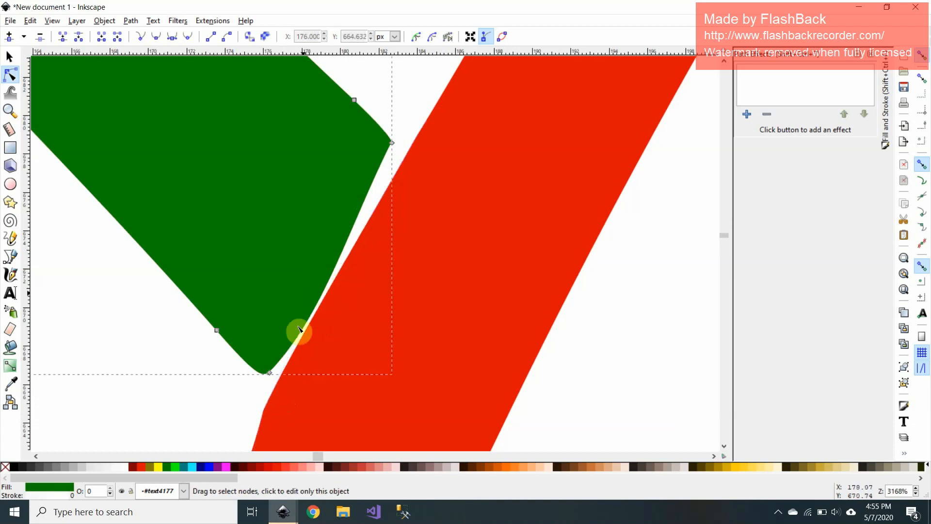
{"action": "left_click_drag", "start_coordinate": [271, 379], "coordinate": [275, 384]}
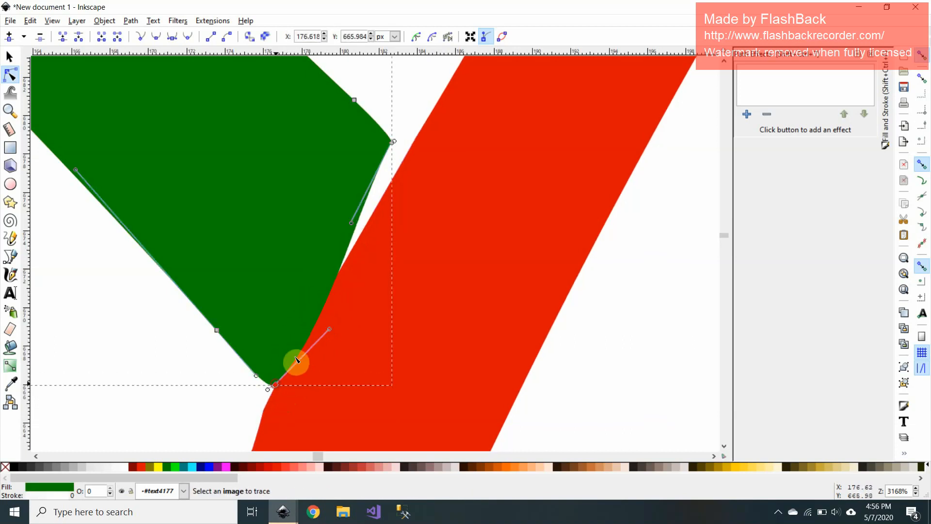
{"action": "left_click_drag", "start_coordinate": [394, 141], "coordinate": [409, 155]}
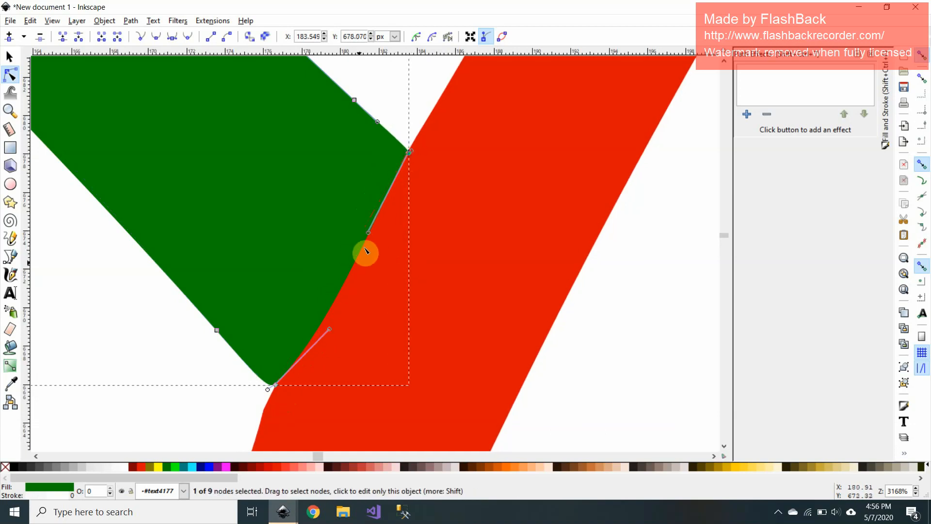
Reshape the green stripe's inner end between its corner nodes so it runs flush along the badge outline
{"action": "mouse_move", "coordinate": [366, 224]}
{"action": "left_mouse_down"}
{"action": "mouse_move", "coordinate": [353, 236]}
{"action": "mouse_move", "coordinate": [361, 233]}
{"action": "left_mouse_up"}
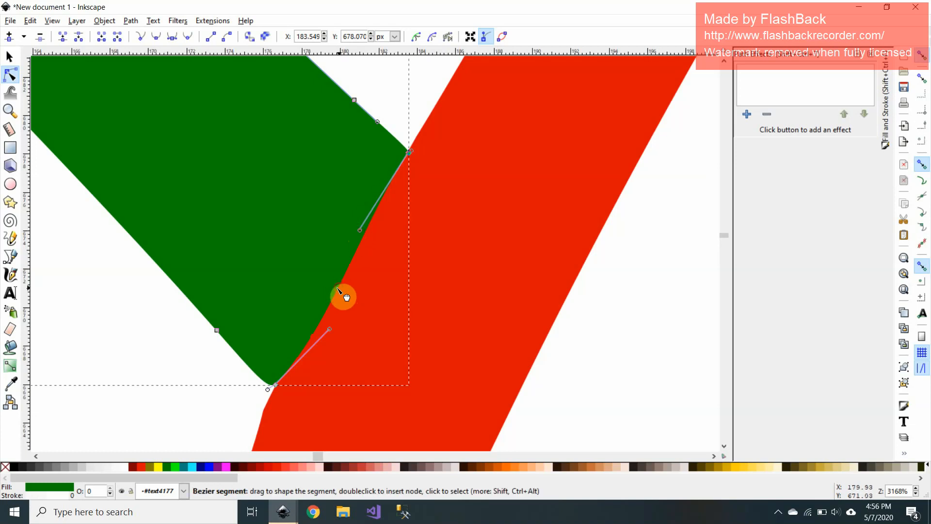
{"action": "left_click_drag", "start_coordinate": [342, 292], "coordinate": [320, 311]}
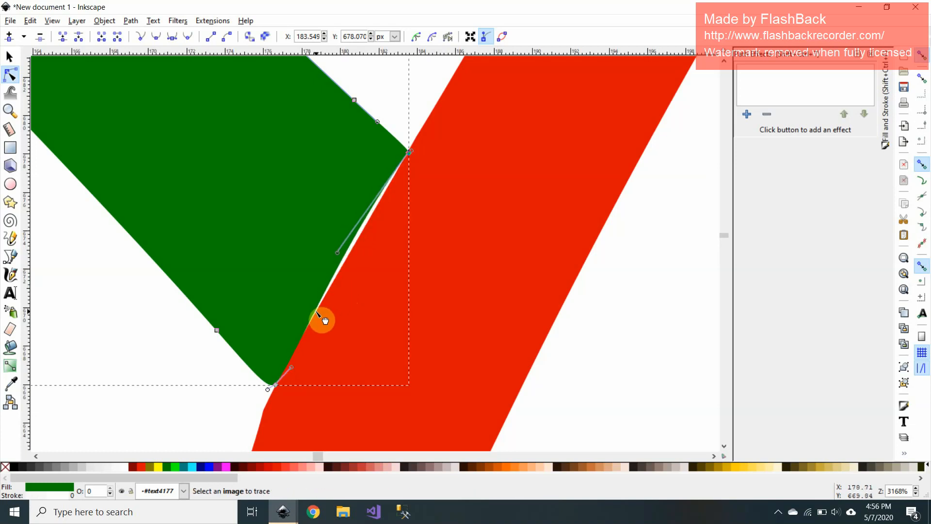
{"action": "left_click_drag", "start_coordinate": [337, 252], "coordinate": [406, 169]}
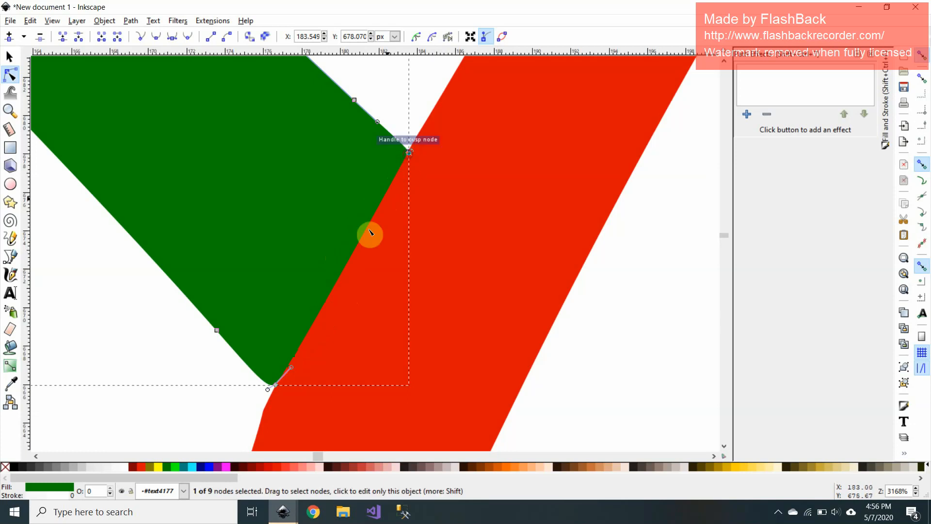
{"action": "left_click_drag", "start_coordinate": [349, 263], "coordinate": [338, 276]}
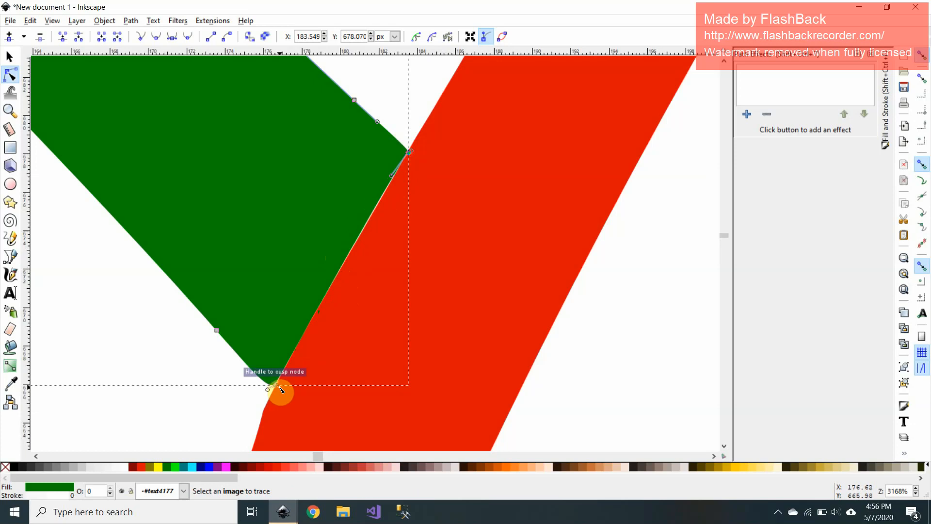
{"action": "left_click_drag", "start_coordinate": [370, 220], "coordinate": [371, 221]}
Delete the badge outline's corner node just below the green stripe's inner end and deselect the path
{"action": "left_click", "coordinate": [376, 221]}
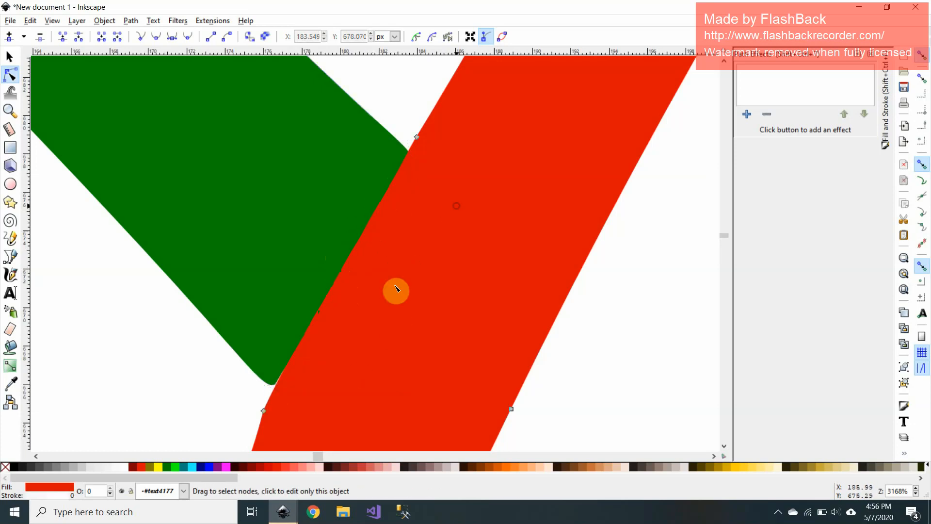
{"action": "left_click", "coordinate": [263, 412]}
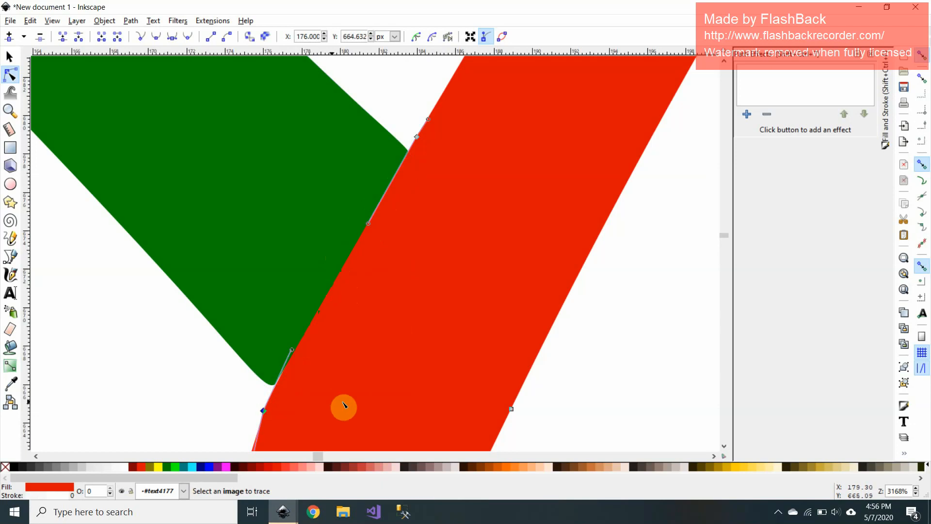
{"action": "scroll", "coordinate": [322, 389], "scroll_direction": "down", "scroll_amount": 5}
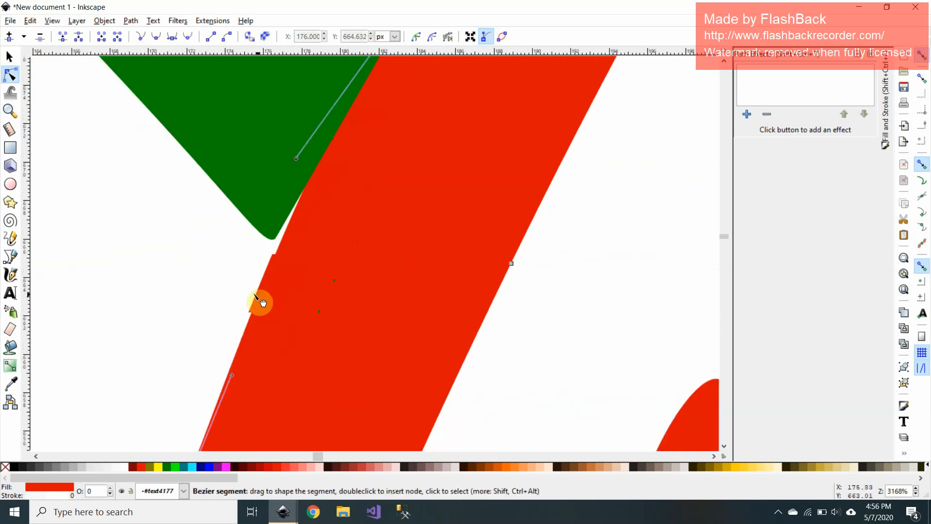
{"action": "scroll", "coordinate": [305, 296], "scroll_direction": "down", "scroll_amount": 3}
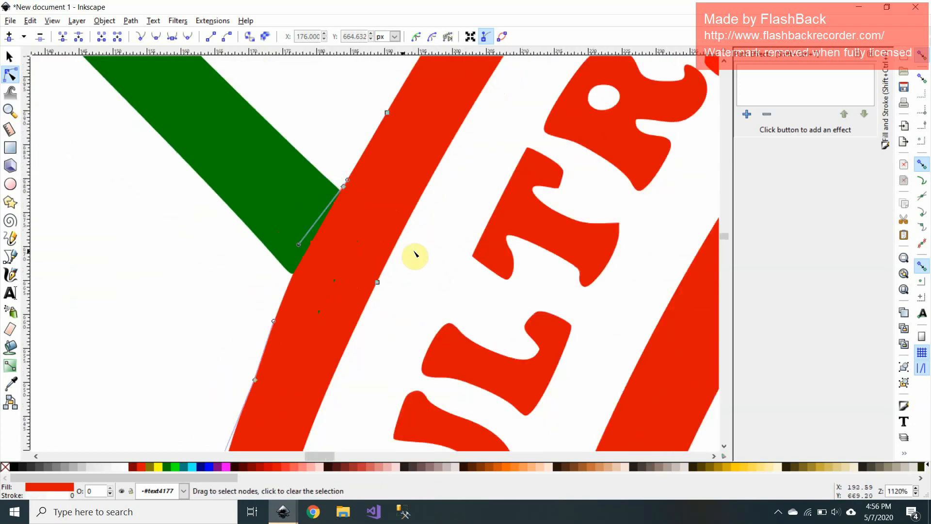
{"action": "left_click", "coordinate": [414, 254]}
{"action": "scroll", "coordinate": [364, 259], "scroll_direction": "down", "scroll_amount": 3}
{"action": "scroll", "coordinate": [325, 227], "scroll_direction": "down", "scroll_amount": 1}
{"action": "scroll", "coordinate": [325, 226], "scroll_direction": "down", "scroll_amount": 1}
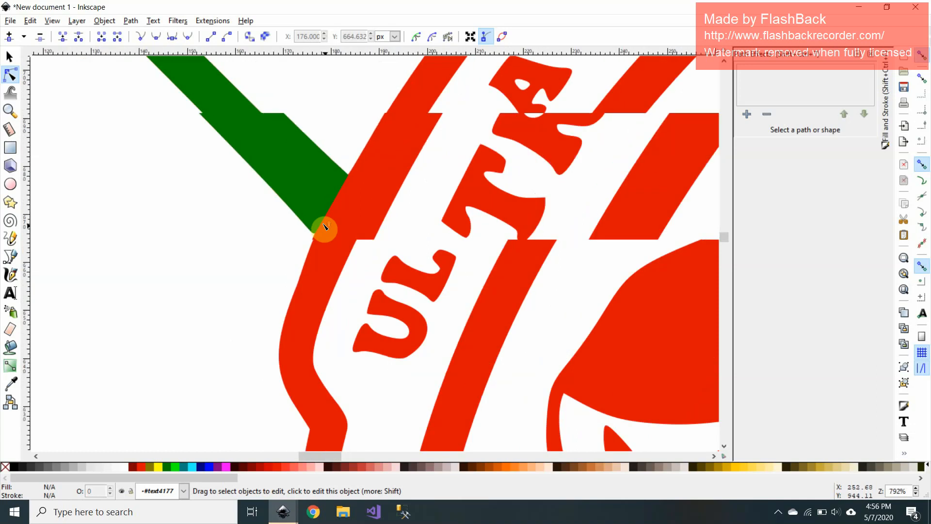
{"action": "scroll", "coordinate": [320, 218], "scroll_direction": "down", "scroll_amount": 2}
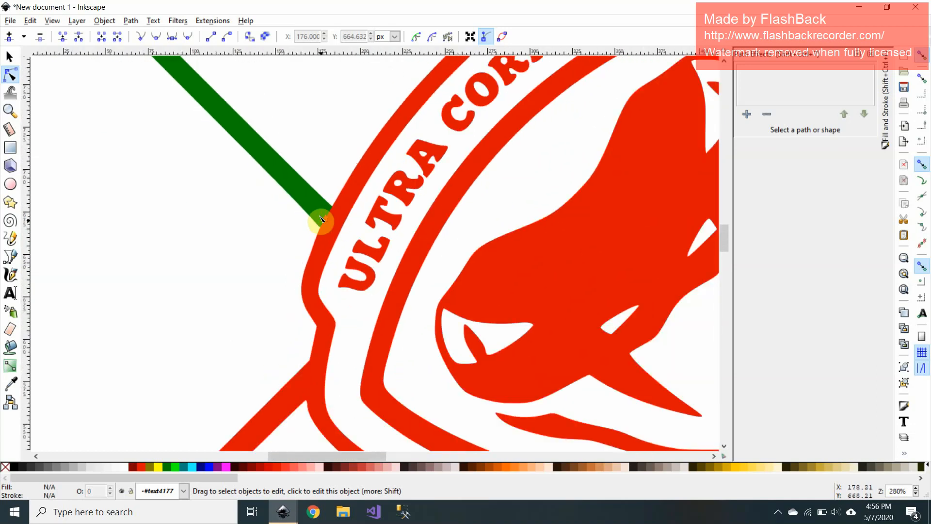
{"action": "scroll", "coordinate": [318, 218], "scroll_direction": "up", "scroll_amount": 1}
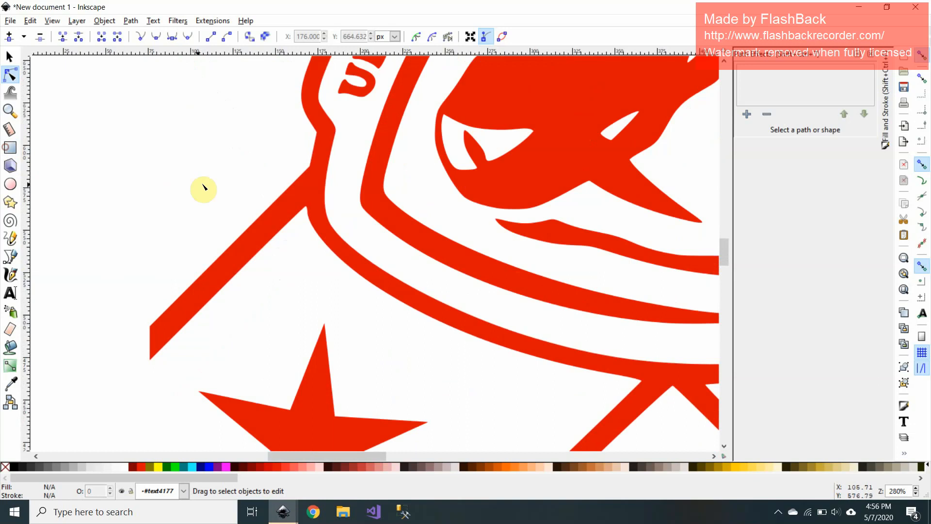
Draw a thin horizontal rectangle about 64 × 2.5 px beside the lower red diagonal stripe
{"action": "left_click_drag", "start_coordinate": [229, 168], "coordinate": [284, 174]}
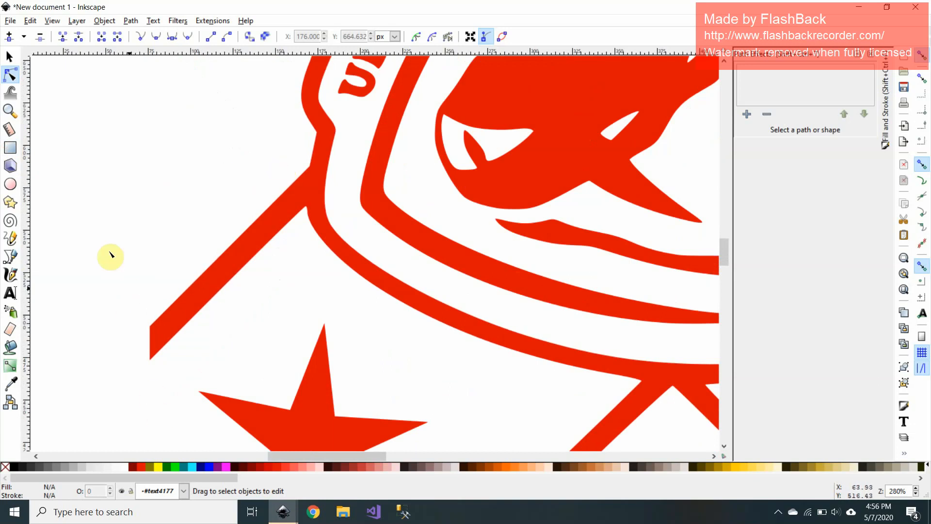
{"action": "left_click", "coordinate": [11, 147]}
{"action": "left_click_drag", "start_coordinate": [104, 177], "coordinate": [212, 178]}
{"action": "left_click", "coordinate": [8, 57]}
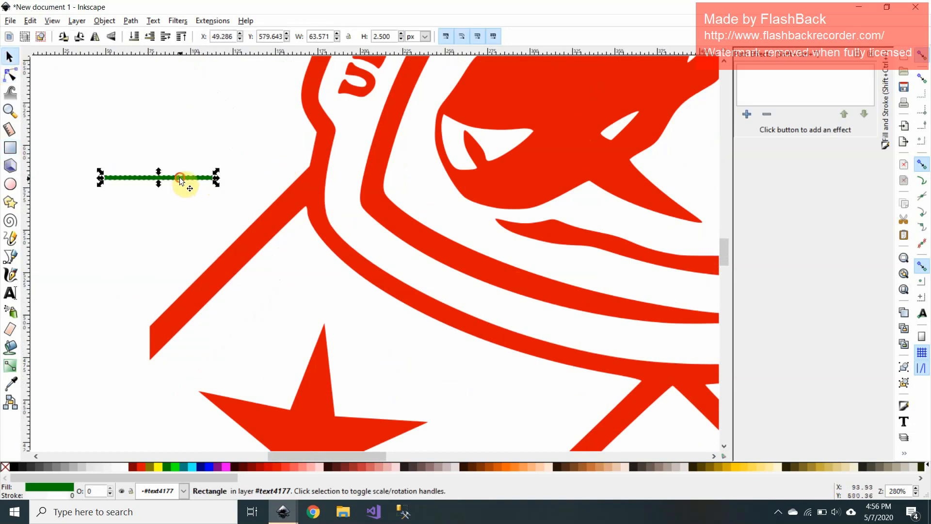
Rotate the thin rectangle nearly upright, position it over the joint between the lower stripe and badge outline, and narrow it
{"action": "scroll", "coordinate": [313, 196], "scroll_direction": "up", "scroll_amount": 4}
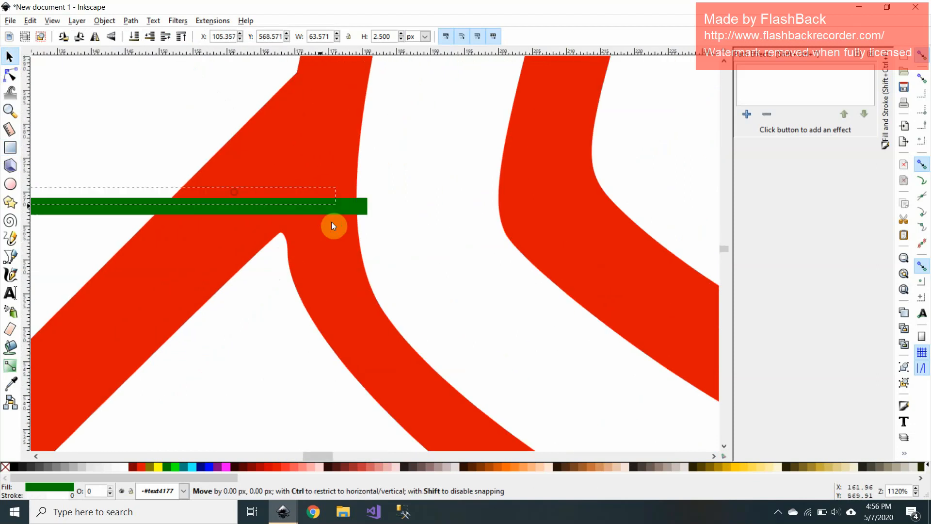
{"action": "left_click_drag", "start_coordinate": [441, 247], "coordinate": [436, 240]}
{"action": "left_click_drag", "start_coordinate": [491, 258], "coordinate": [265, 347]}
{"action": "left_click_drag", "start_coordinate": [272, 288], "coordinate": [269, 286]}
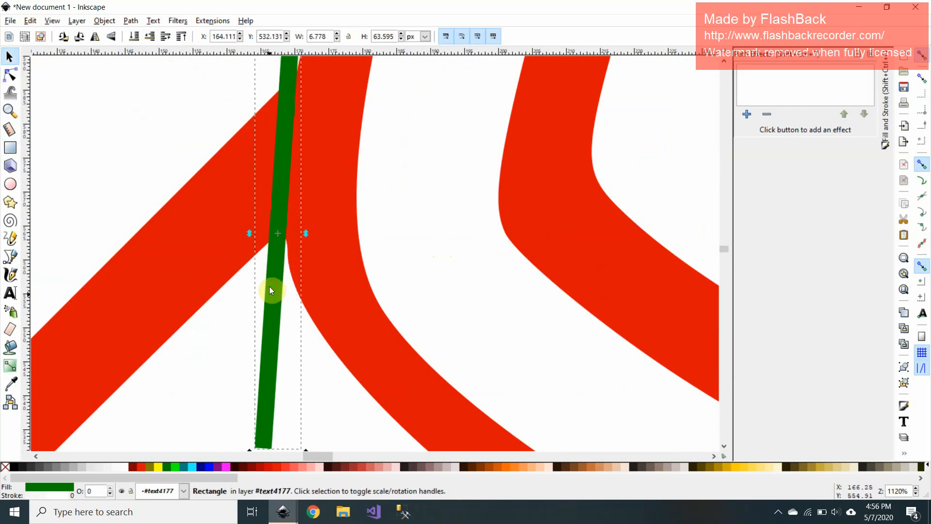
{"action": "left_click_drag", "start_coordinate": [255, 232], "coordinate": [266, 230]}
Subtract the thin rectangle from the red path with Difference to cut the lower stripe off the badge
{"action": "left_click", "coordinate": [237, 218], "text": "shift"}
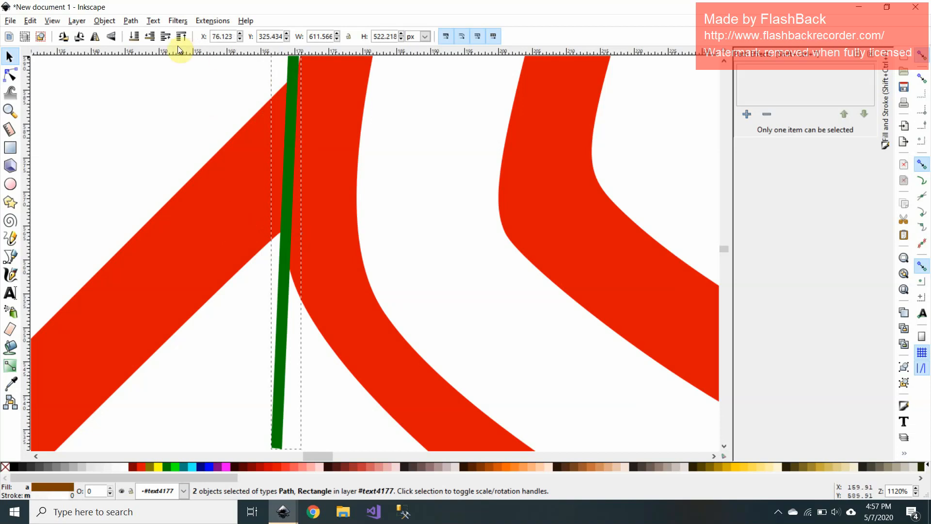
{"action": "left_click", "coordinate": [128, 21]}
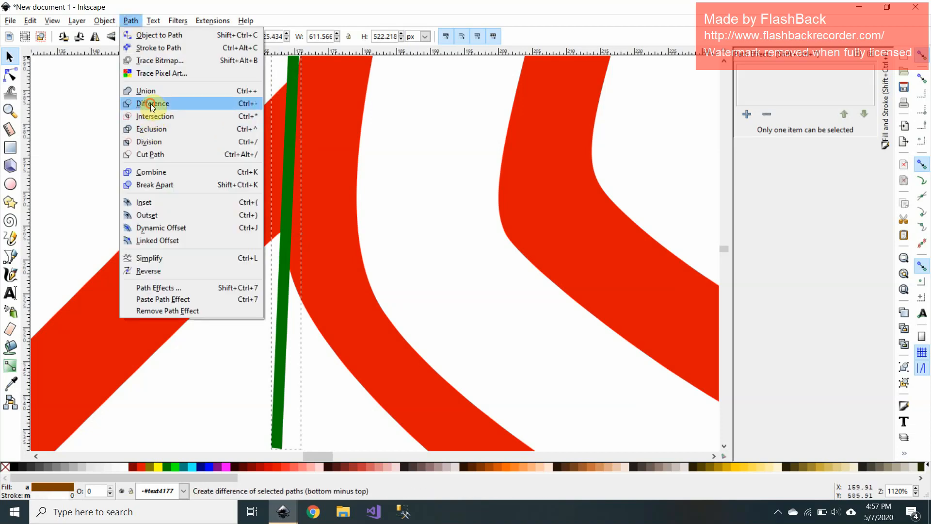
{"action": "left_click", "coordinate": [150, 102]}
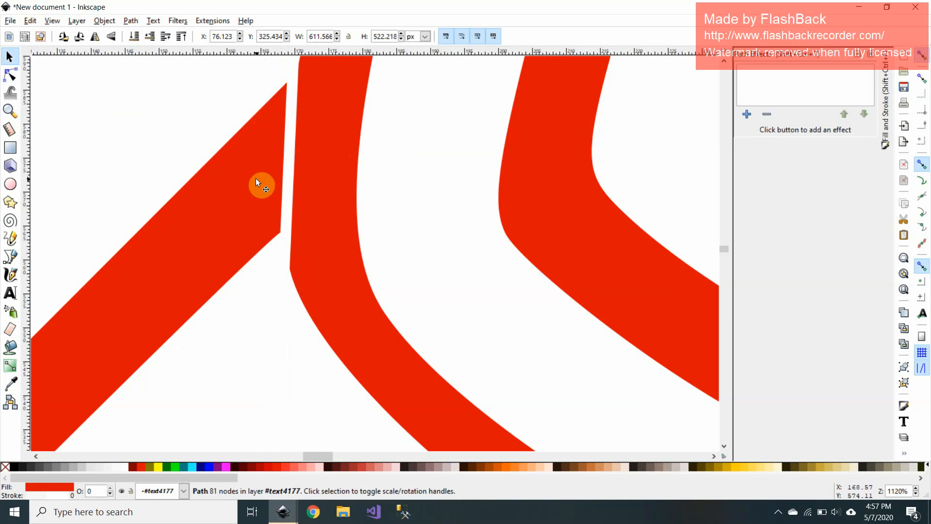
Bucket-fill the cut-off lower stripe with green to create a separate shape over it
{"action": "scroll", "coordinate": [242, 243], "scroll_direction": "down", "scroll_amount": 2}
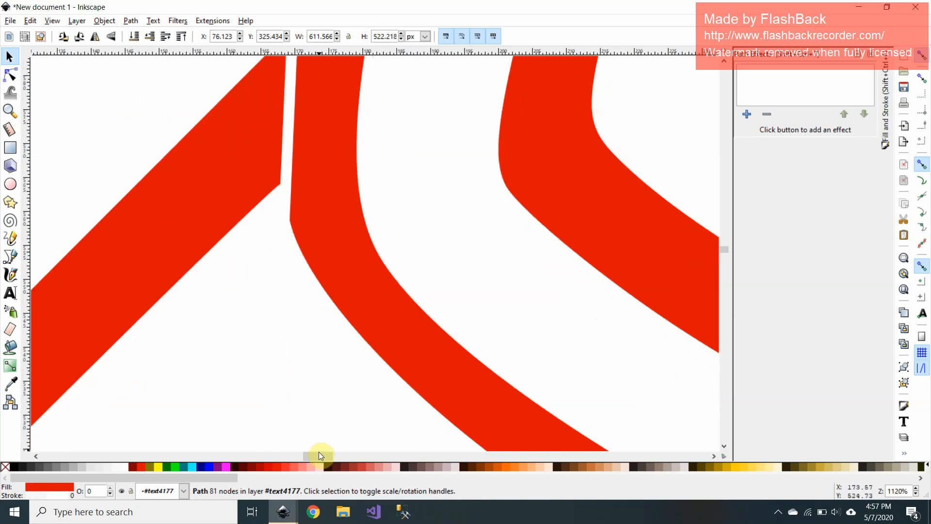
{"action": "mouse_move", "coordinate": [319, 452]}
{"action": "left_mouse_down"}
{"action": "mouse_move", "coordinate": [293, 456]}
{"action": "mouse_move", "coordinate": [309, 453]}
{"action": "left_mouse_up"}
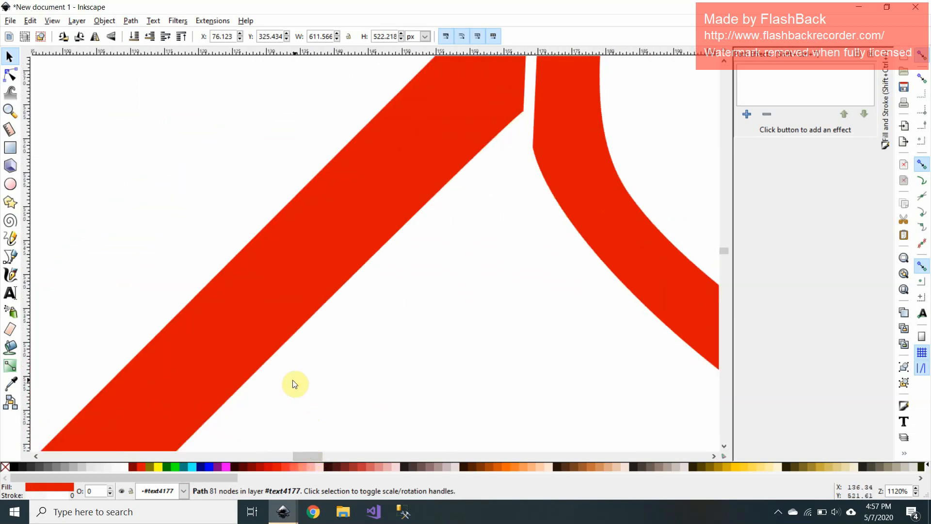
{"action": "scroll", "coordinate": [294, 384], "scroll_direction": "down", "scroll_amount": 3}
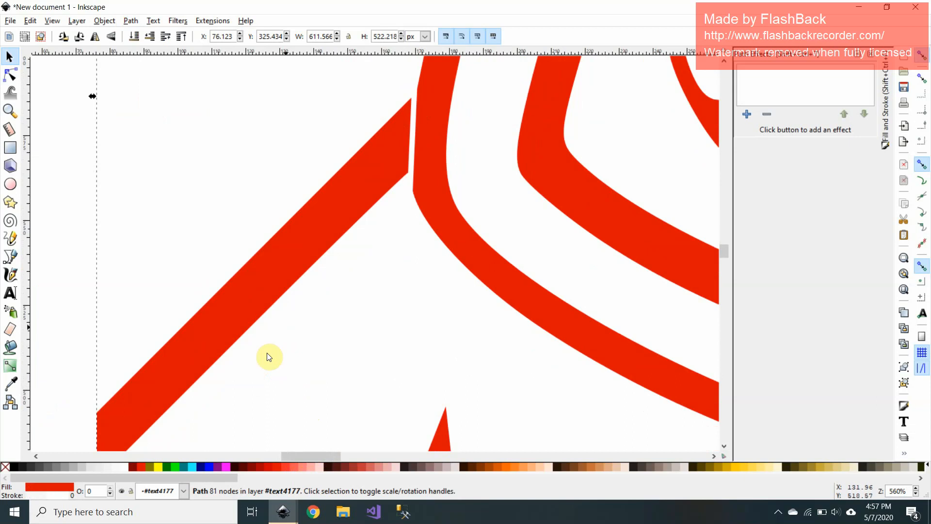
{"action": "scroll", "coordinate": [266, 353], "scroll_direction": "down", "scroll_amount": 1}
{"action": "left_click", "coordinate": [54, 303]}
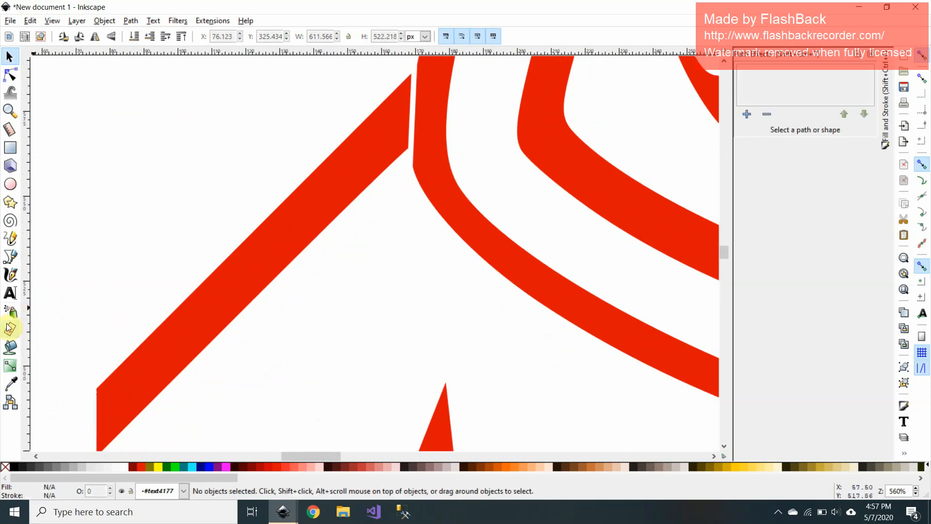
{"action": "left_click", "coordinate": [9, 347]}
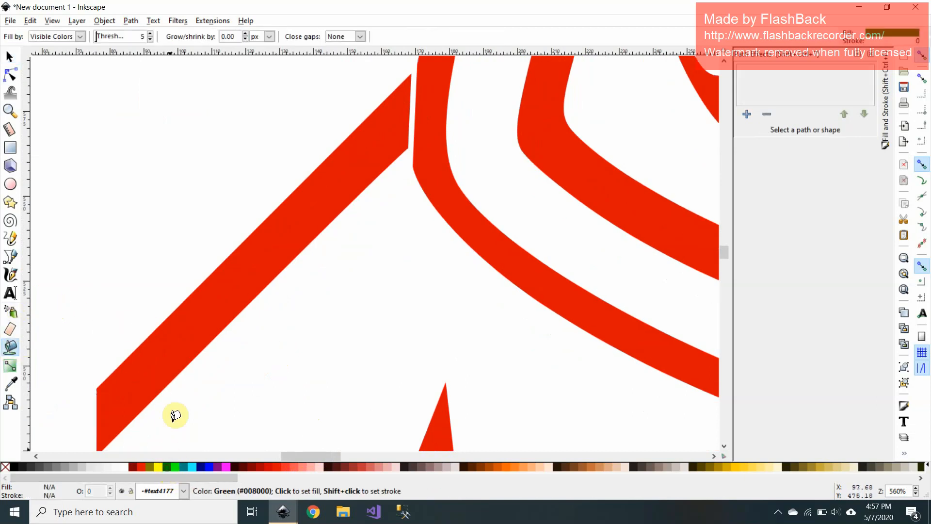
{"action": "left_click", "coordinate": [172, 371]}
Delete the red path's nodes at the outer end and along the middle of the stripe beneath the green shape
{"action": "left_click", "coordinate": [12, 58]}
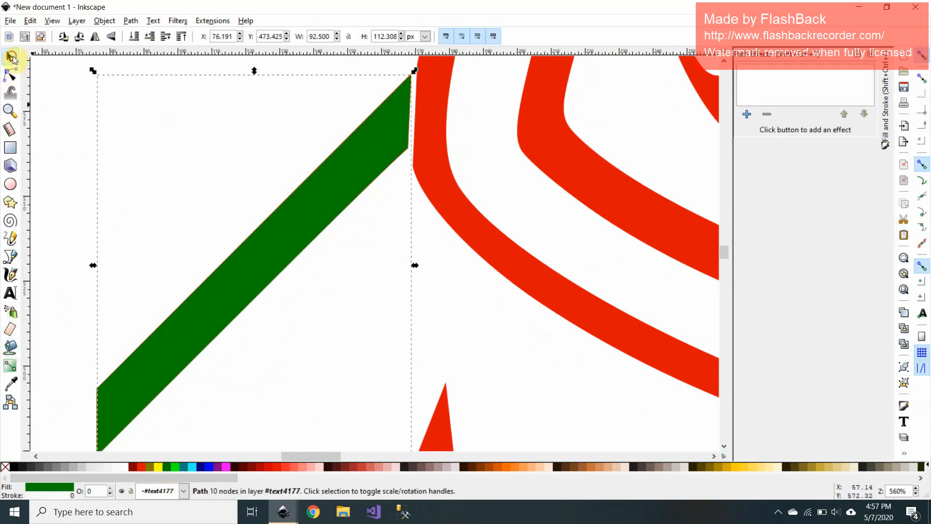
{"action": "double_click", "coordinate": [449, 193]}
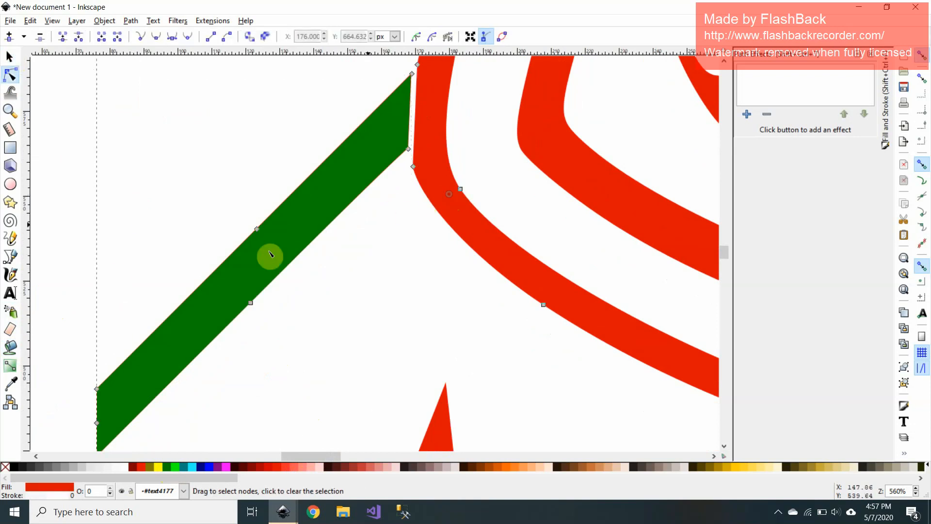
{"action": "left_click_drag", "start_coordinate": [79, 375], "coordinate": [141, 459]}
{"action": "key", "text": "Delete"}
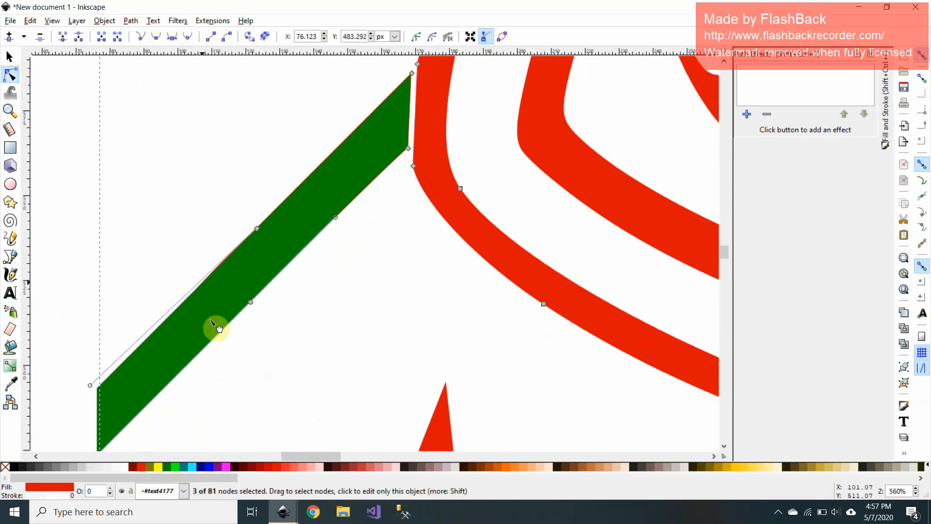
{"action": "scroll", "coordinate": [217, 355], "scroll_direction": "down", "scroll_amount": 1}
{"action": "scroll", "coordinate": [245, 310], "scroll_direction": "up", "scroll_amount": 4}
{"action": "left_click_drag", "start_coordinate": [235, 266], "coordinate": [303, 370]}
Delete the remaining red stripe nodes at the inner end beside the badge, leaving only the green stripe
{"action": "scroll", "coordinate": [347, 294], "scroll_direction": "up", "scroll_amount": 4}
{"action": "left_click", "coordinate": [412, 195]}
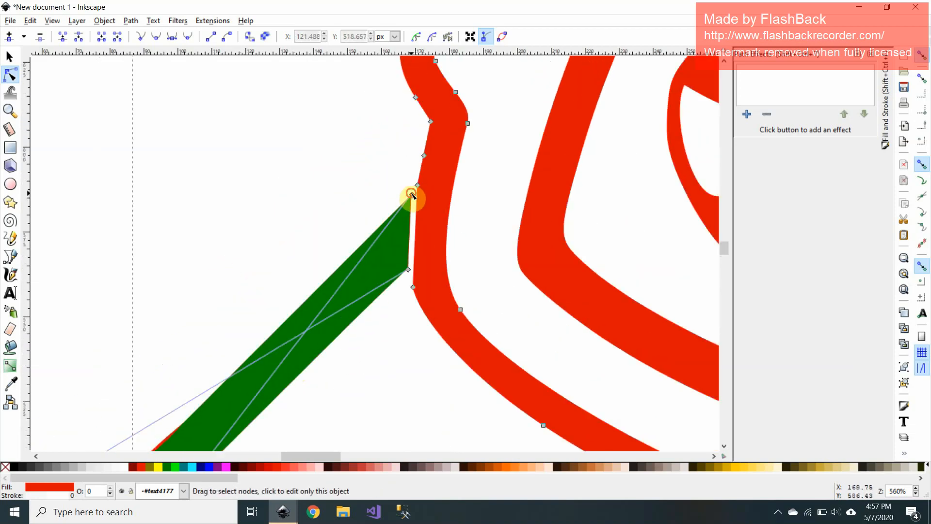
{"action": "key", "text": "Delete"}
{"action": "key", "text": "Delete"}
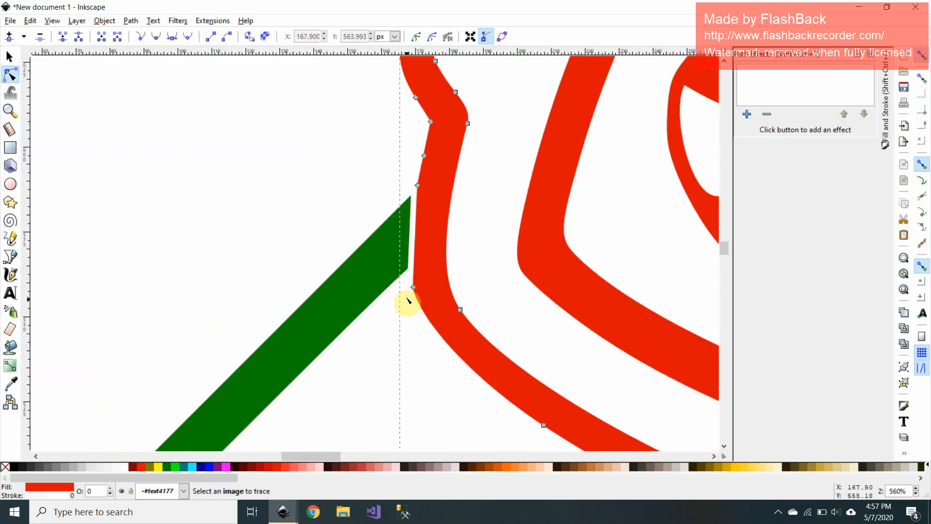
Bend the badge outline's straight cut segment outward into a smooth curve beside the lower green stripe
{"action": "scroll", "coordinate": [420, 246], "scroll_direction": "up", "scroll_amount": 2}
{"action": "scroll", "coordinate": [420, 246], "scroll_direction": "up", "scroll_amount": 1}
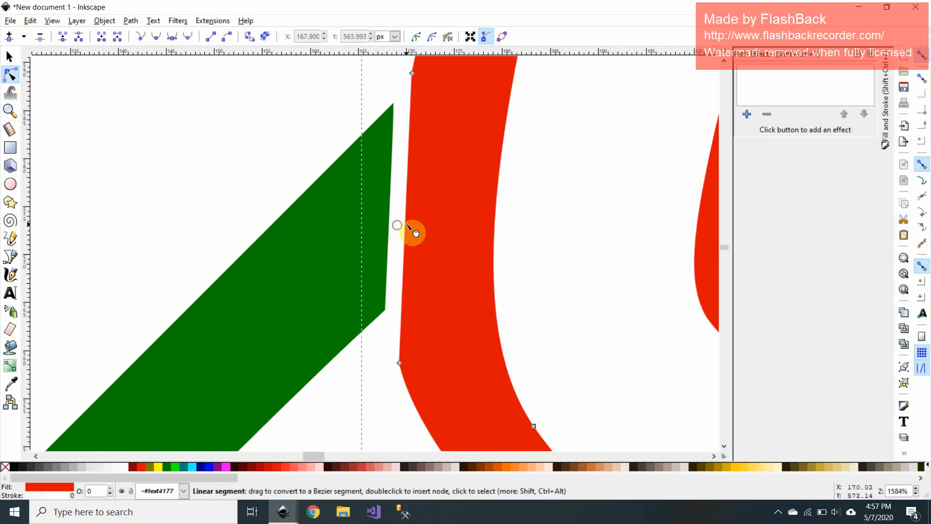
{"action": "left_click_drag", "start_coordinate": [411, 231], "coordinate": [386, 257]}
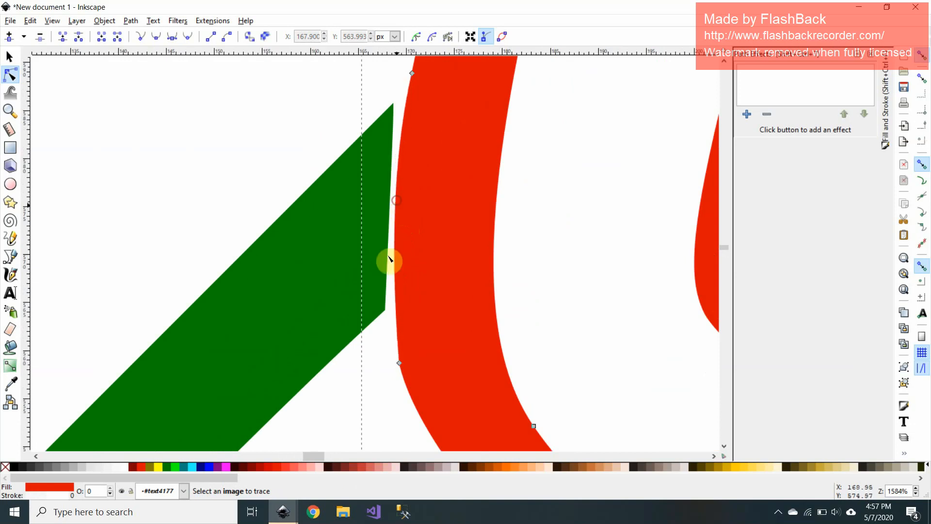
Move the lower green stripe's two inner corner nodes onto the curved edge of the badge outline
{"action": "left_click", "coordinate": [386, 258]}
{"action": "left_click_drag", "start_coordinate": [386, 307], "coordinate": [397, 305]}
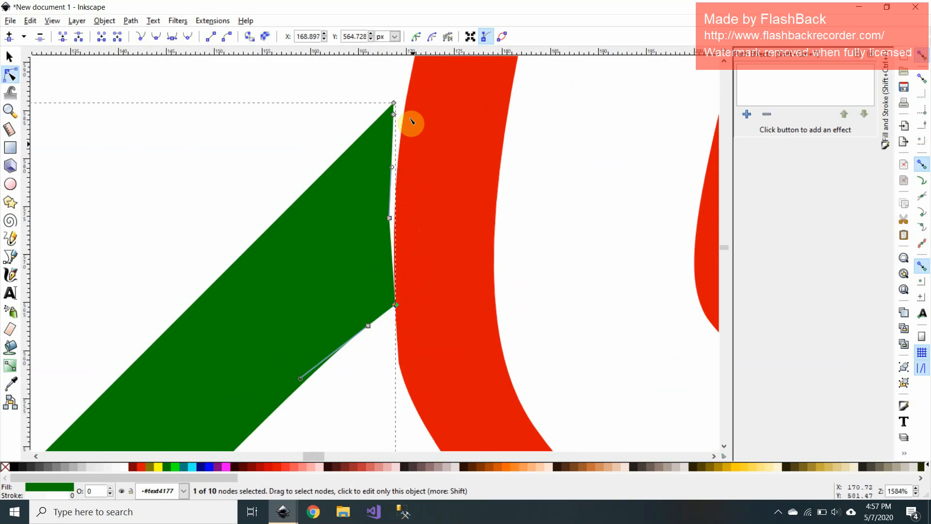
{"action": "left_click_drag", "start_coordinate": [391, 104], "coordinate": [410, 87]}
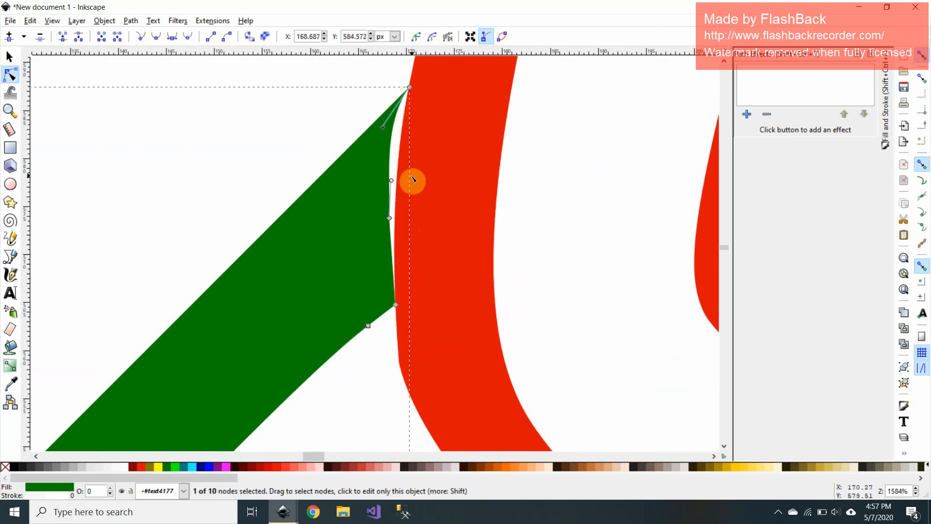
Delete the extra middle node on the lower green stripe's inner edge and bend that edge to follow the badge outline
{"action": "left_click", "coordinate": [391, 219]}
{"action": "key", "text": "Delete"}
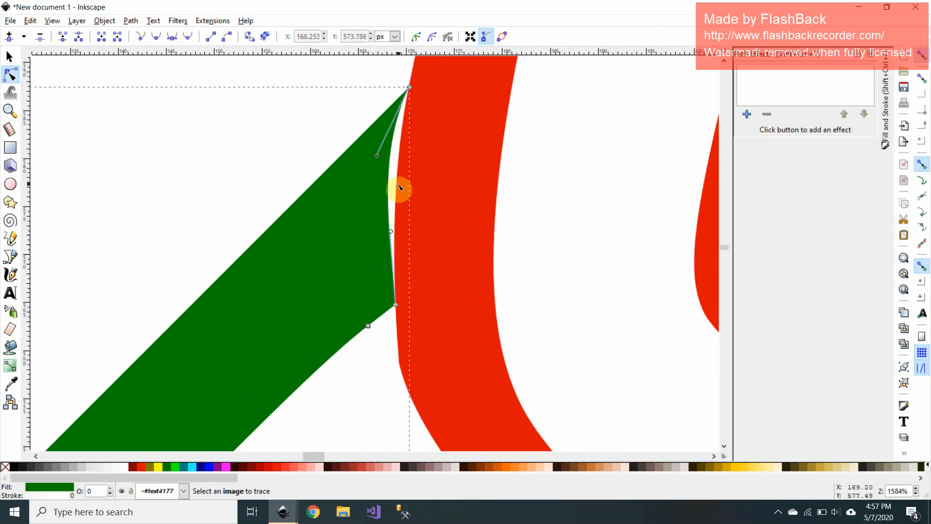
{"action": "left_click_drag", "start_coordinate": [391, 194], "coordinate": [396, 241]}
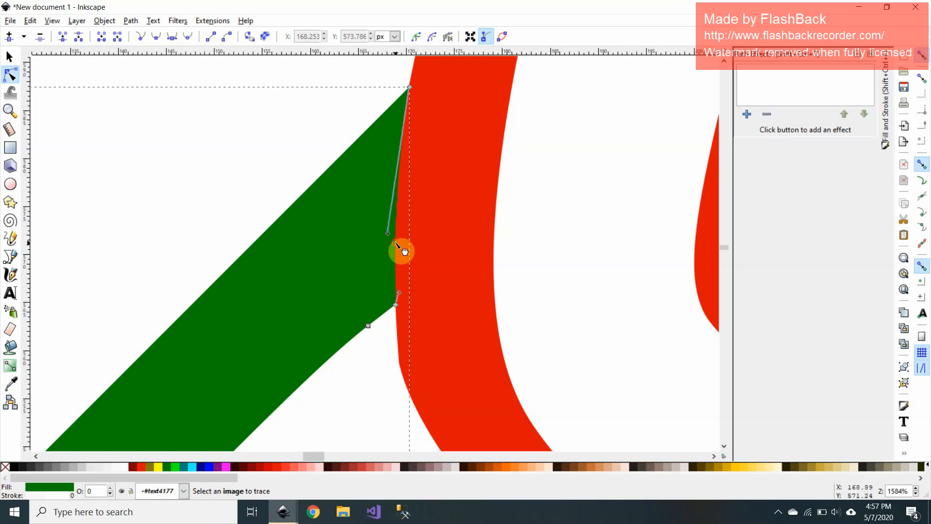
{"action": "left_click", "coordinate": [559, 215]}
Examine the whole design, comparing the green replacement stripes with the red stripes still attached to the badge
{"action": "scroll", "coordinate": [457, 265], "scroll_direction": "down", "scroll_amount": 5}
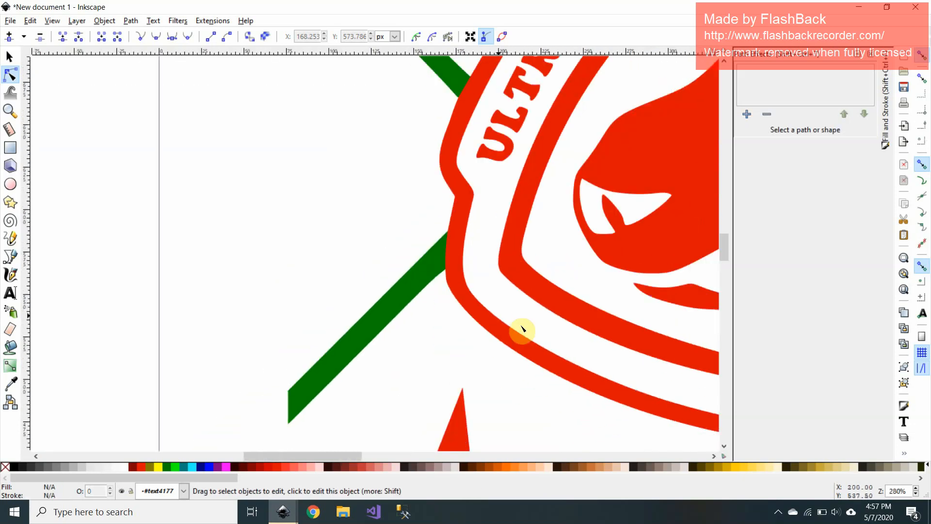
{"action": "scroll", "coordinate": [472, 336], "scroll_direction": "down", "scroll_amount": 5}
{"action": "scroll", "coordinate": [422, 361], "scroll_direction": "down", "scroll_amount": 2}
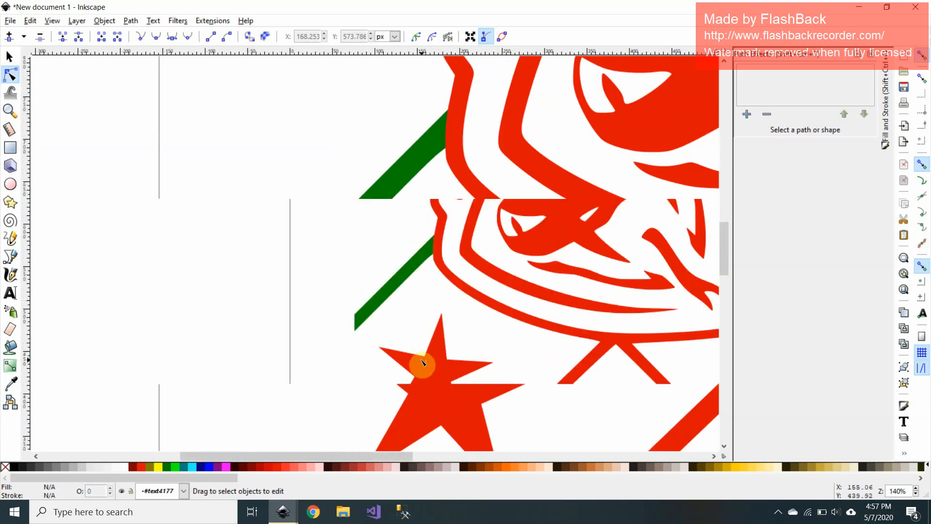
{"action": "scroll", "coordinate": [422, 362], "scroll_direction": "down", "scroll_amount": 1}
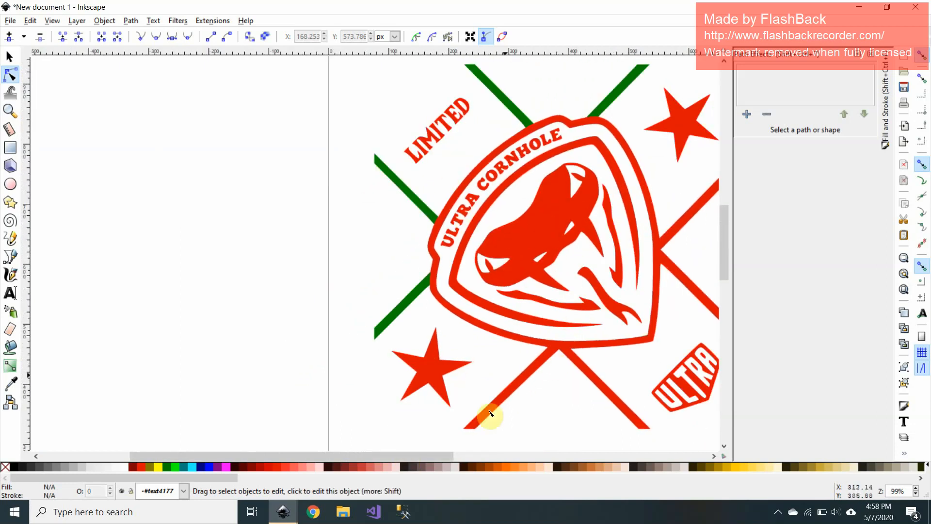
{"action": "left_click_drag", "start_coordinate": [446, 455], "coordinate": [527, 455]}
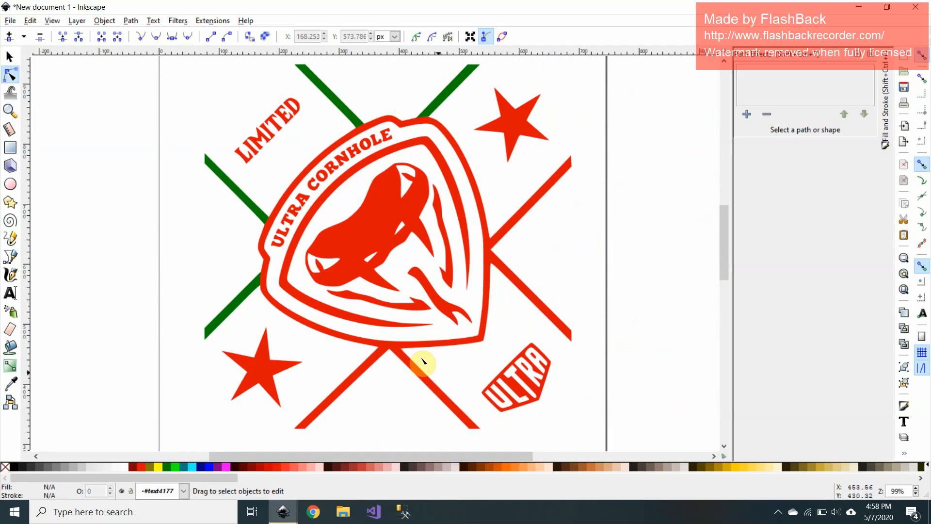
{"action": "scroll", "coordinate": [412, 354], "scroll_direction": "up", "scroll_amount": 2}
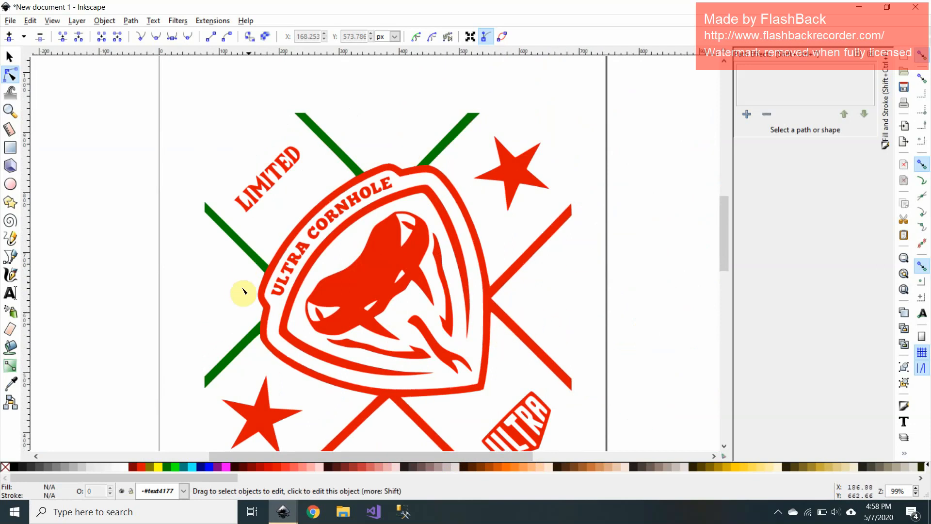
{"action": "scroll", "coordinate": [466, 344], "scroll_direction": "down", "scroll_amount": 5}
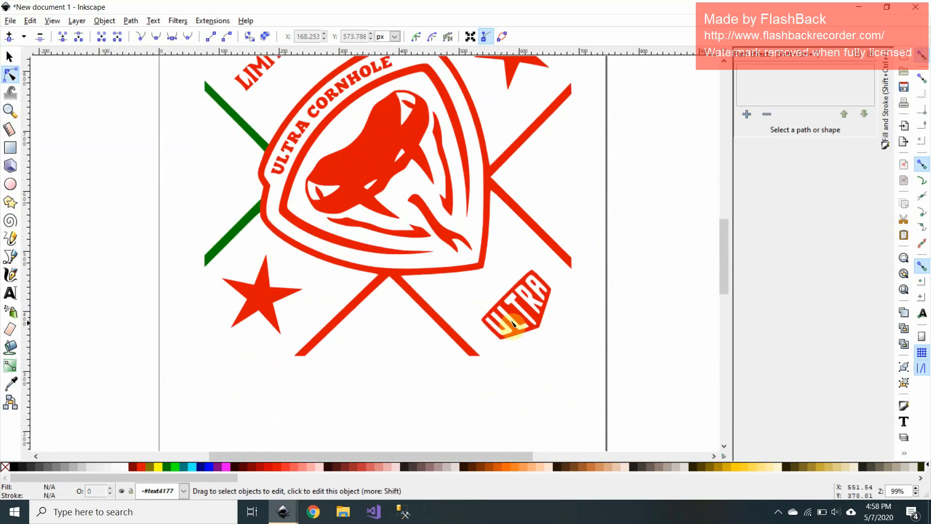
{"action": "scroll", "coordinate": [512, 322], "scroll_direction": "up", "scroll_amount": 3}
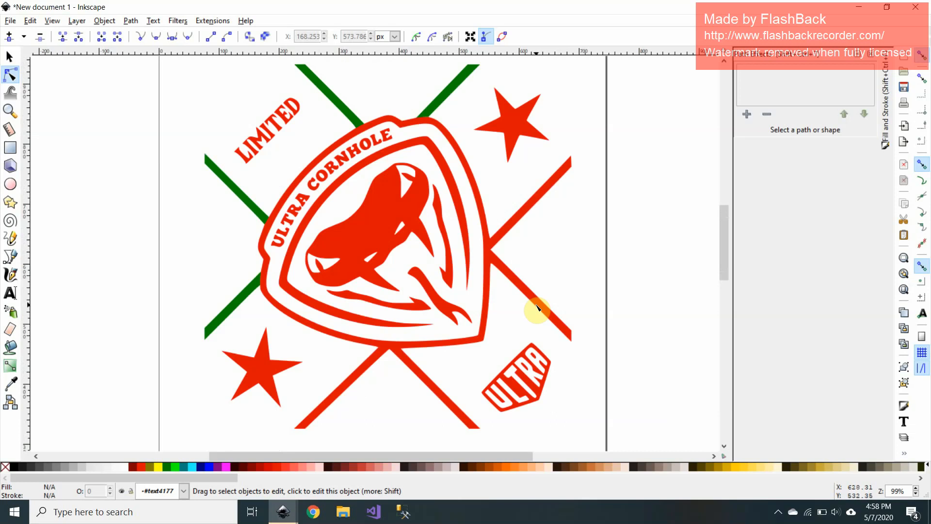
{"action": "scroll", "coordinate": [521, 277], "scroll_direction": "up", "scroll_amount": 2}
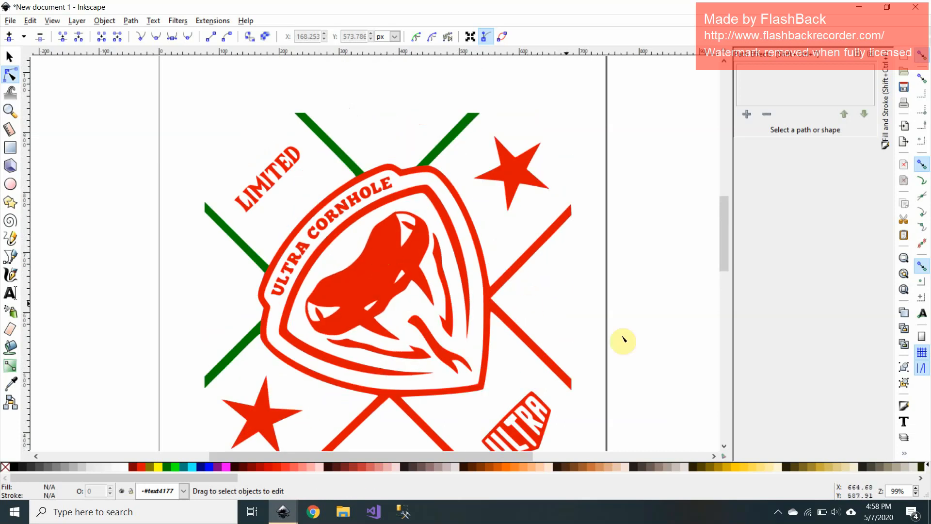
{"action": "scroll", "coordinate": [500, 335], "scroll_direction": "down", "scroll_amount": 1}
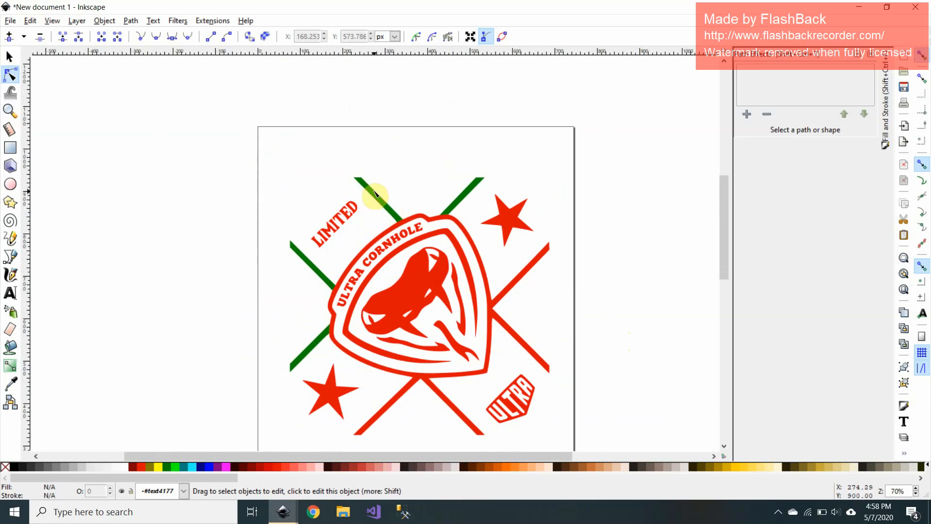
Select the two upper green stripes, the upper star and the inner badge outline one by one to check that they are separate
{"action": "left_click", "coordinate": [375, 194]}
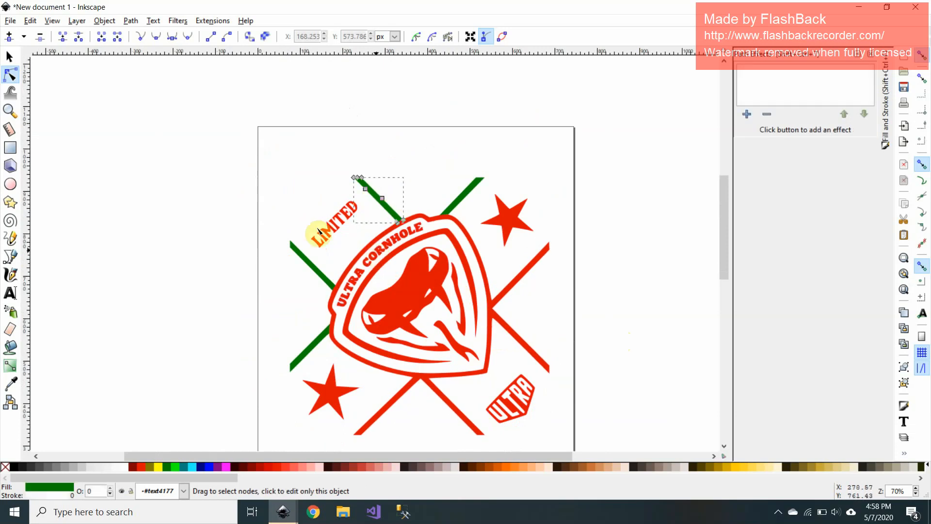
{"action": "left_click", "coordinate": [9, 56]}
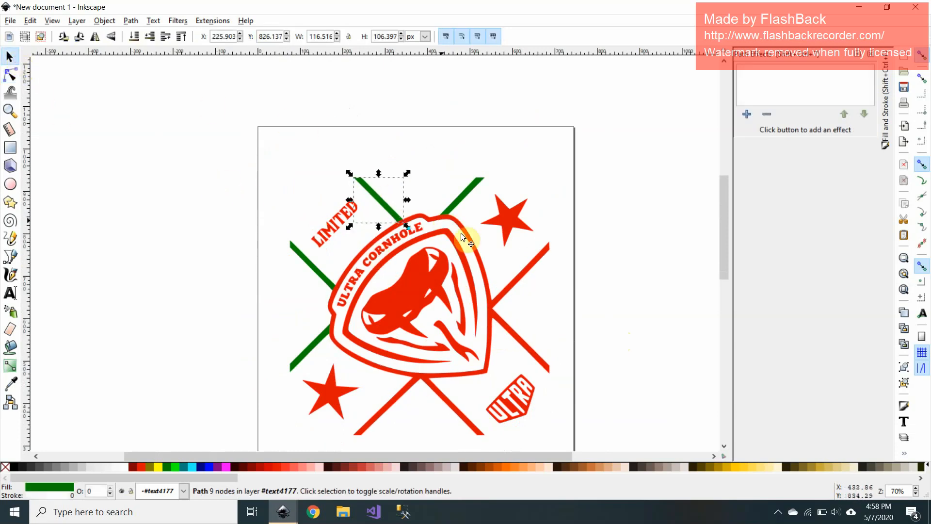
{"action": "left_click", "coordinate": [458, 199]}
{"action": "left_click", "coordinate": [512, 216]}
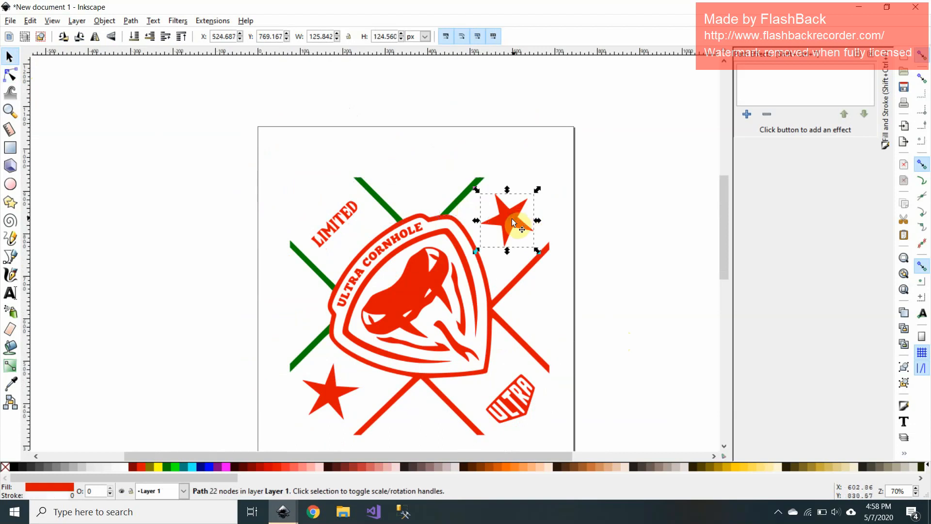
{"action": "left_click", "coordinate": [448, 235]}
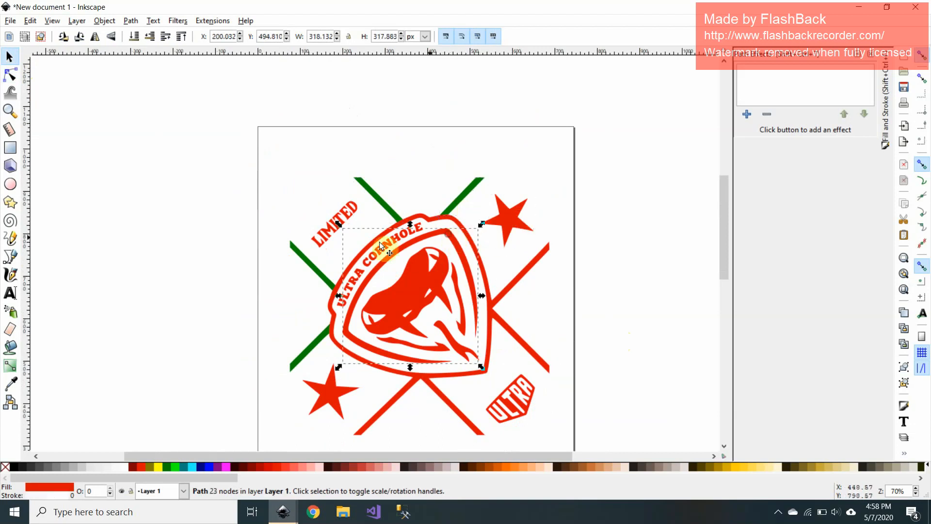
Enter the group holding the lettering and stripes, and select the two green stripes left of the badge individually to check them
{"action": "left_click", "coordinate": [321, 240]}
{"action": "key", "text": "ctrl+a"}
{"action": "key", "text": "ctrl+g"}
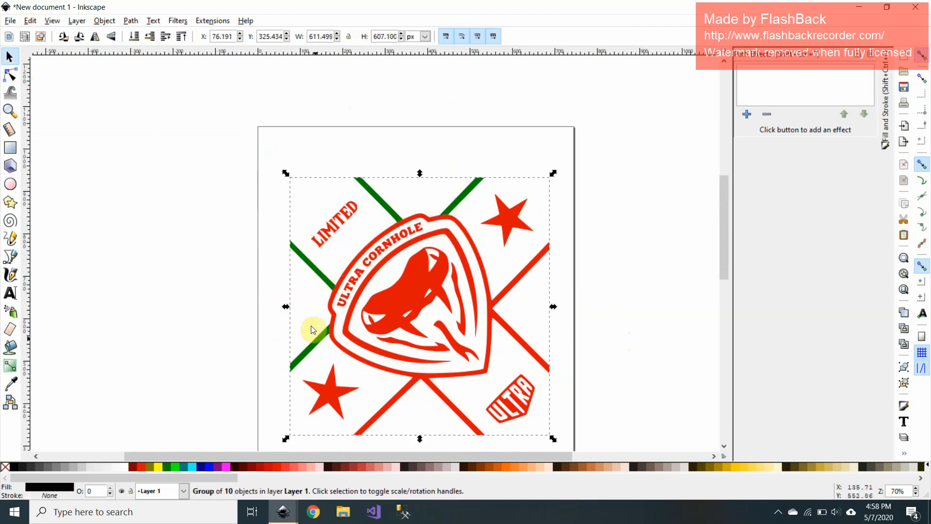
{"action": "double_click", "coordinate": [310, 346]}
{"action": "left_click", "coordinate": [310, 346]}
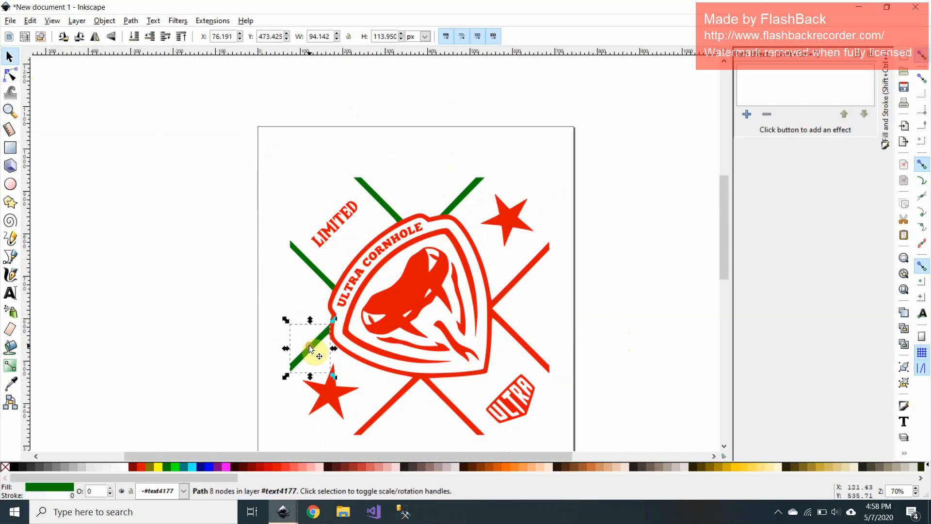
{"action": "left_click", "coordinate": [318, 283]}
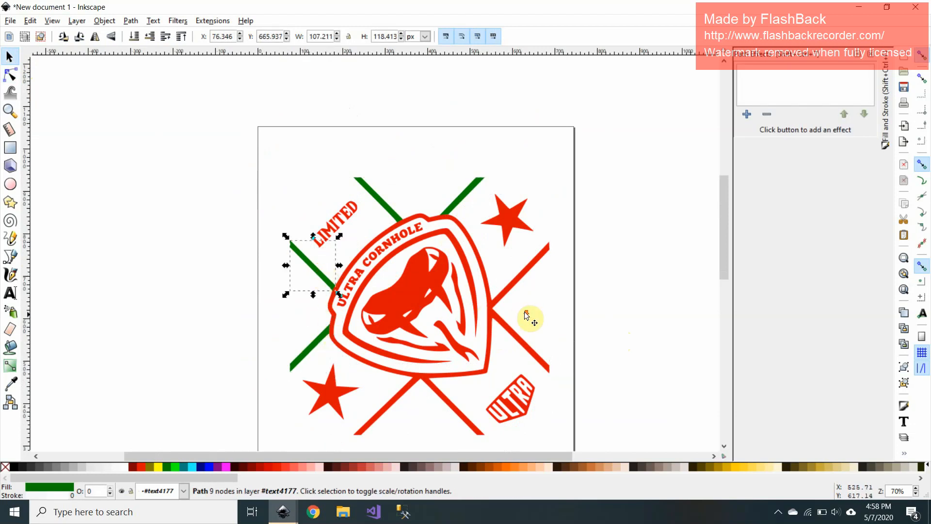
{"action": "scroll", "coordinate": [653, 340], "scroll_direction": "down", "scroll_amount": 3}
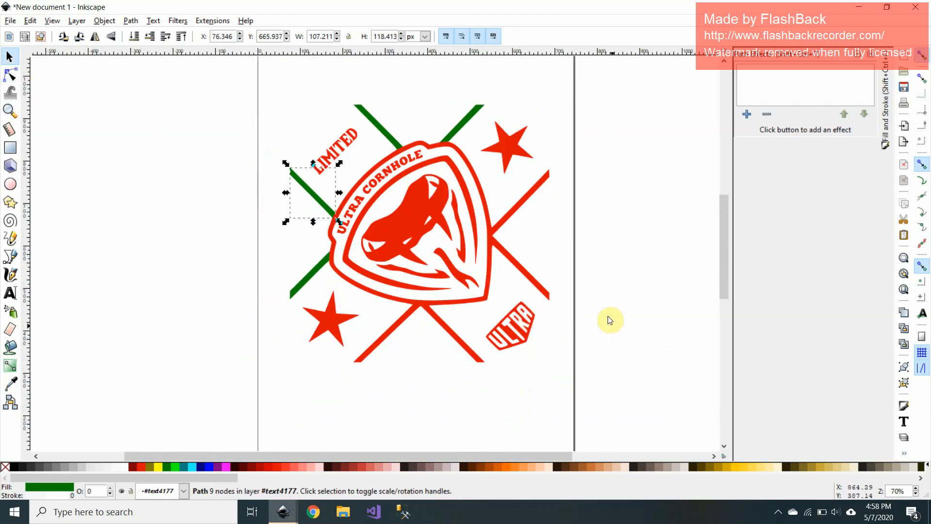